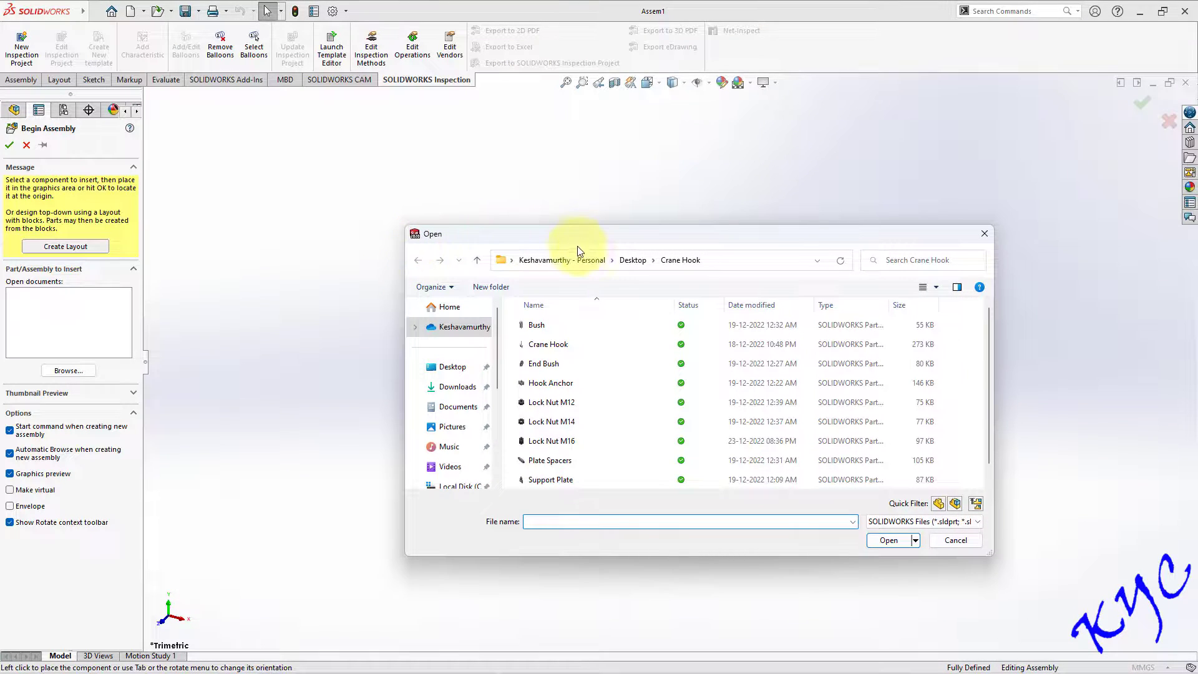
Insert the Crane Hook part from the Crane Hook folder as the first component of the assembly.
left_click_drag(601, 237, 437, 201)
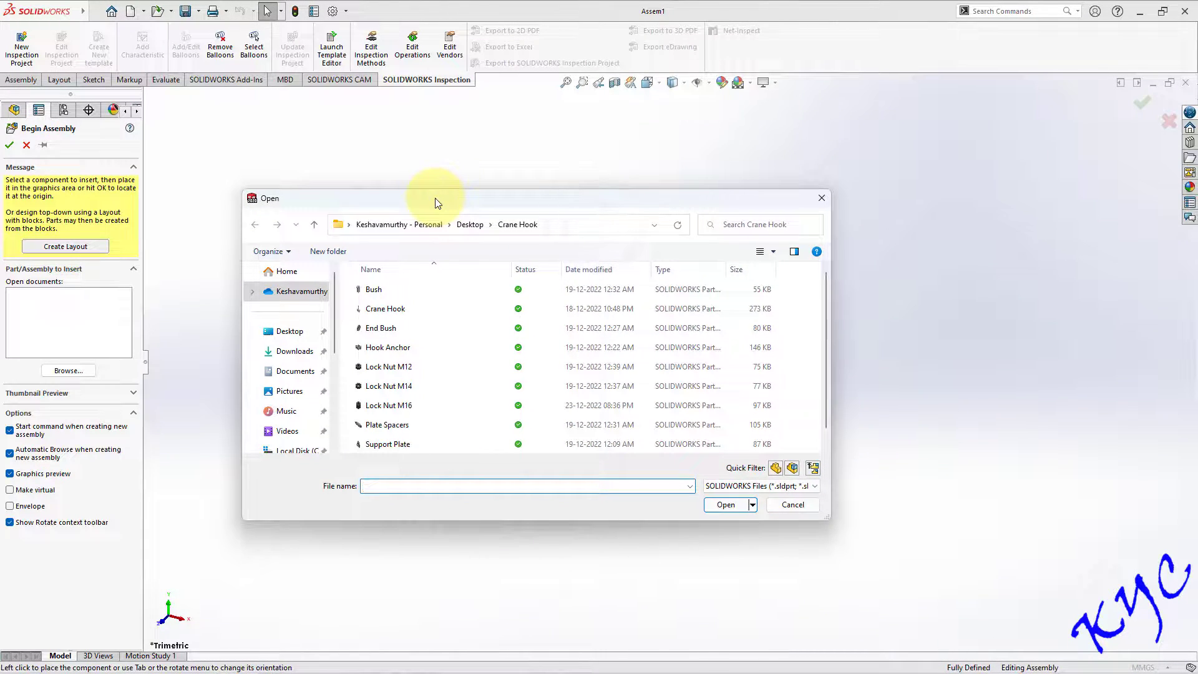
left_click(425, 307)
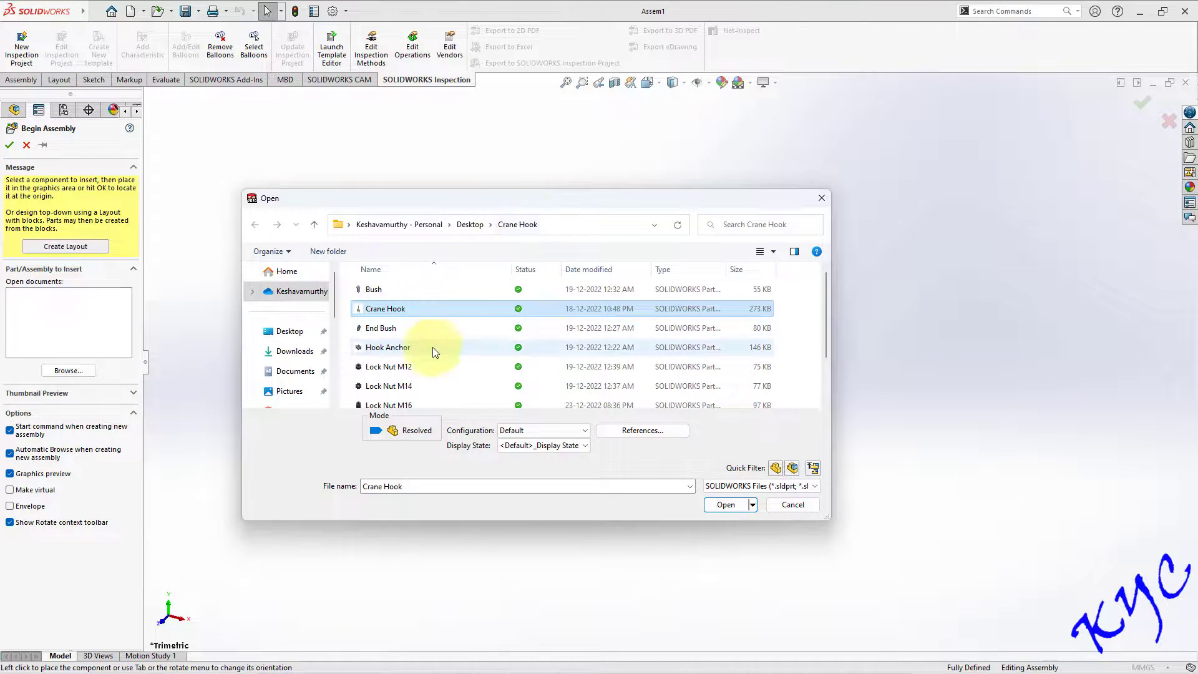
left_click(735, 508)
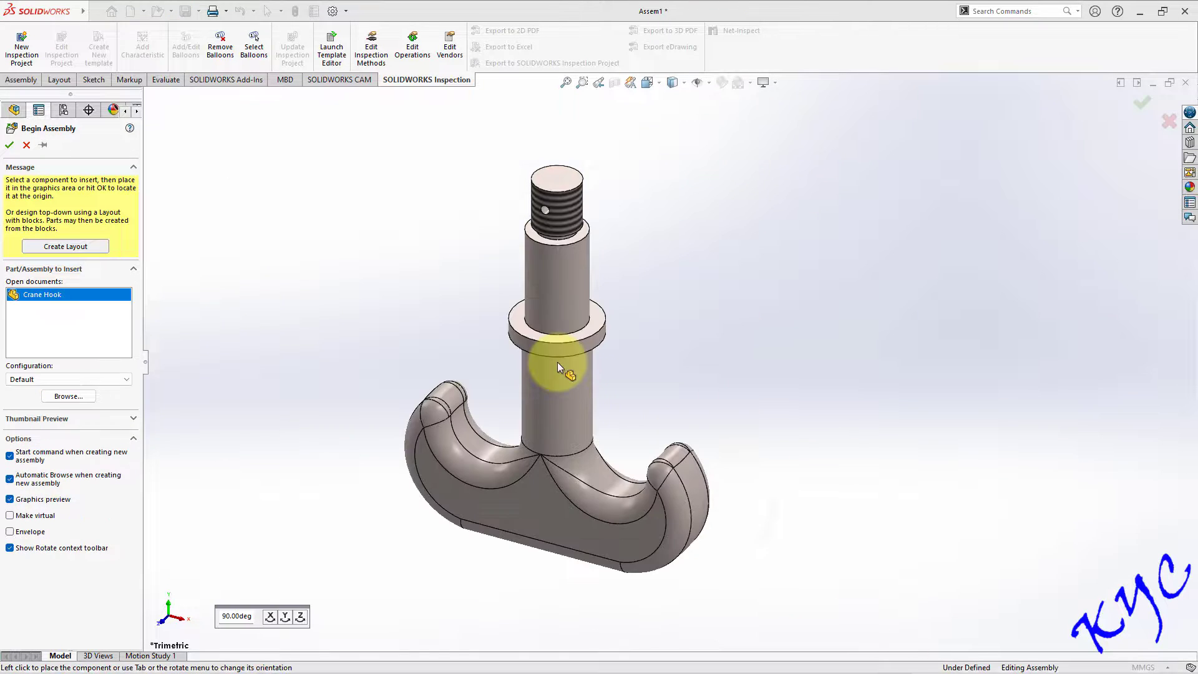
left_click(557, 362)
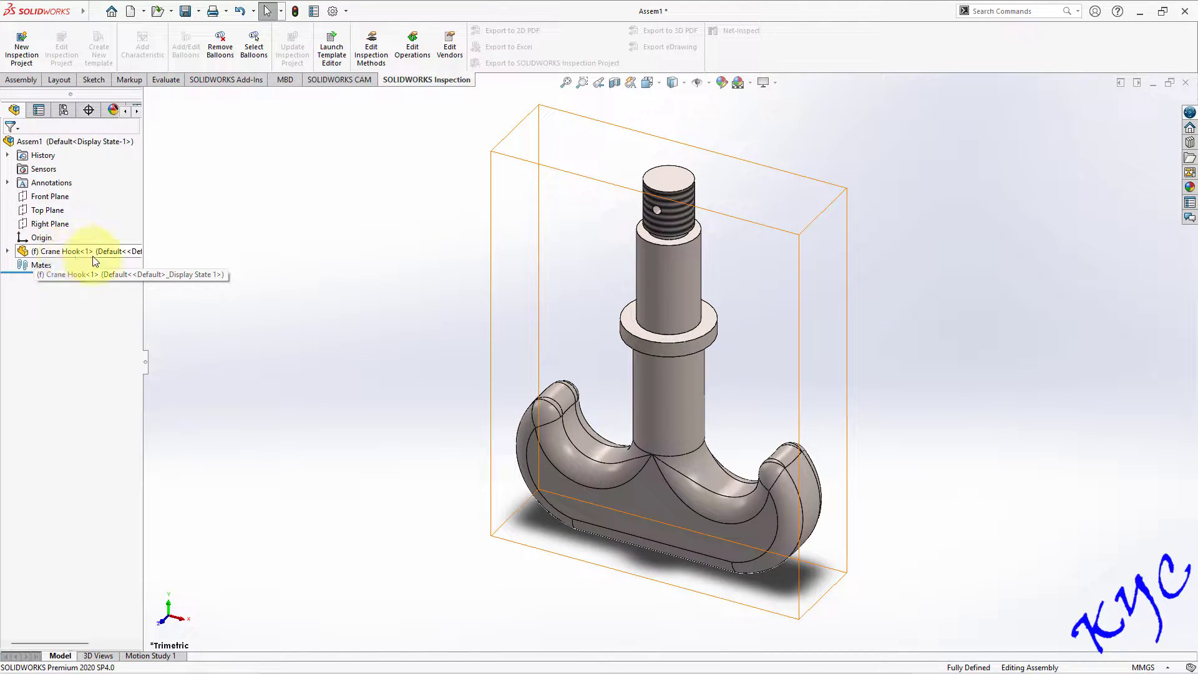
Check the Crane Hook's origin against the assembly origin and set the fixed hook to float.
left_click(7, 252)
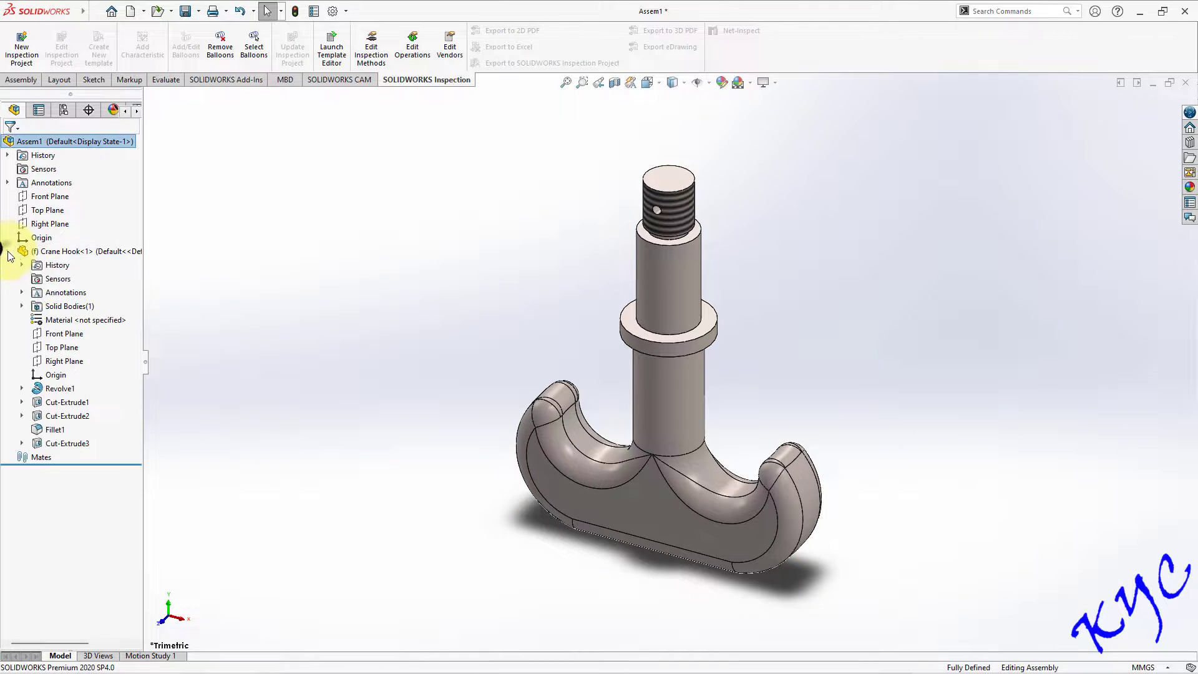
left_click(55, 375)
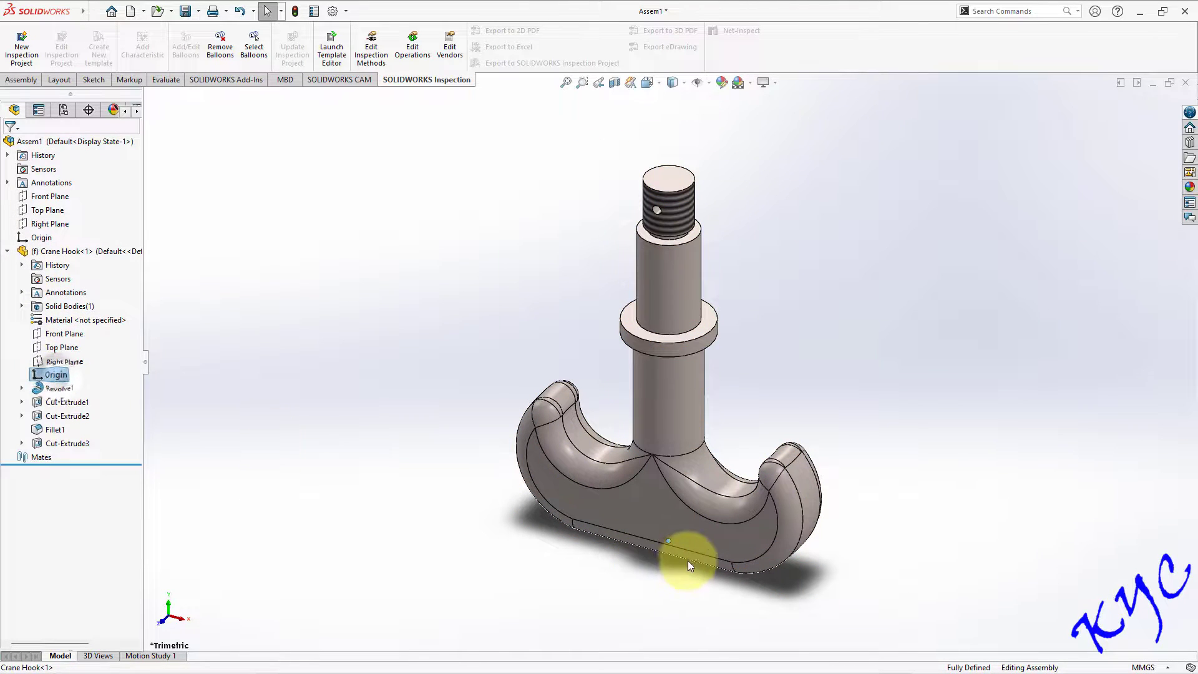
left_click(41, 237)
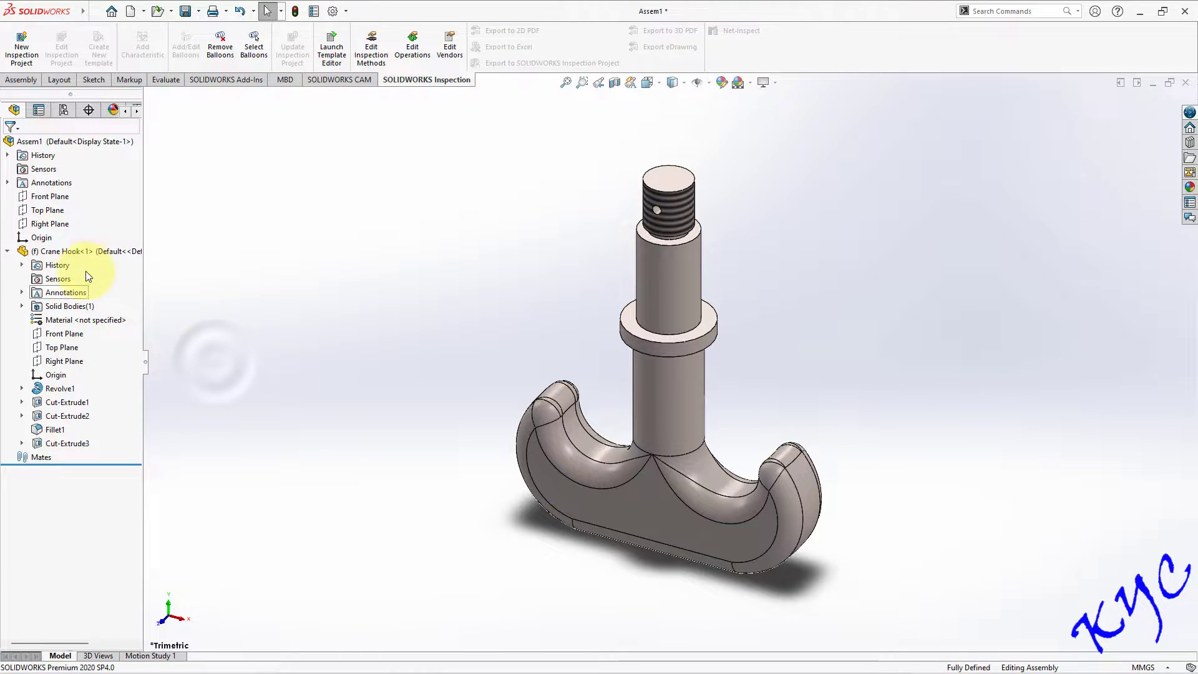
right_click(79, 251)
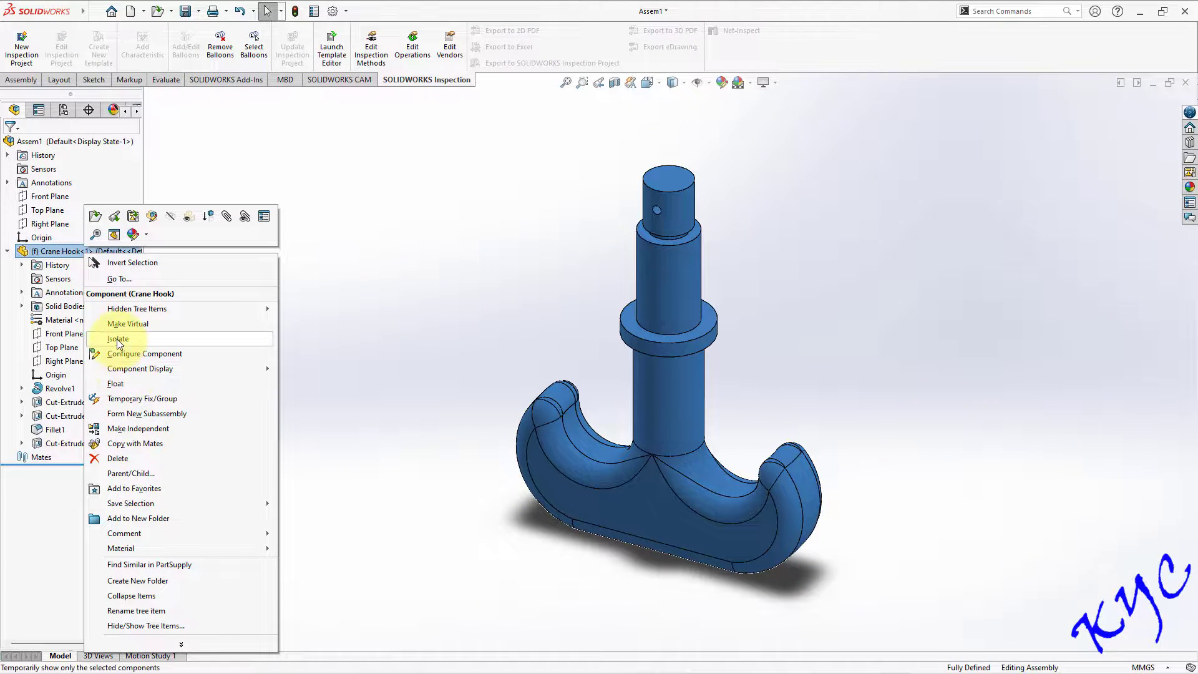
left_click(116, 384)
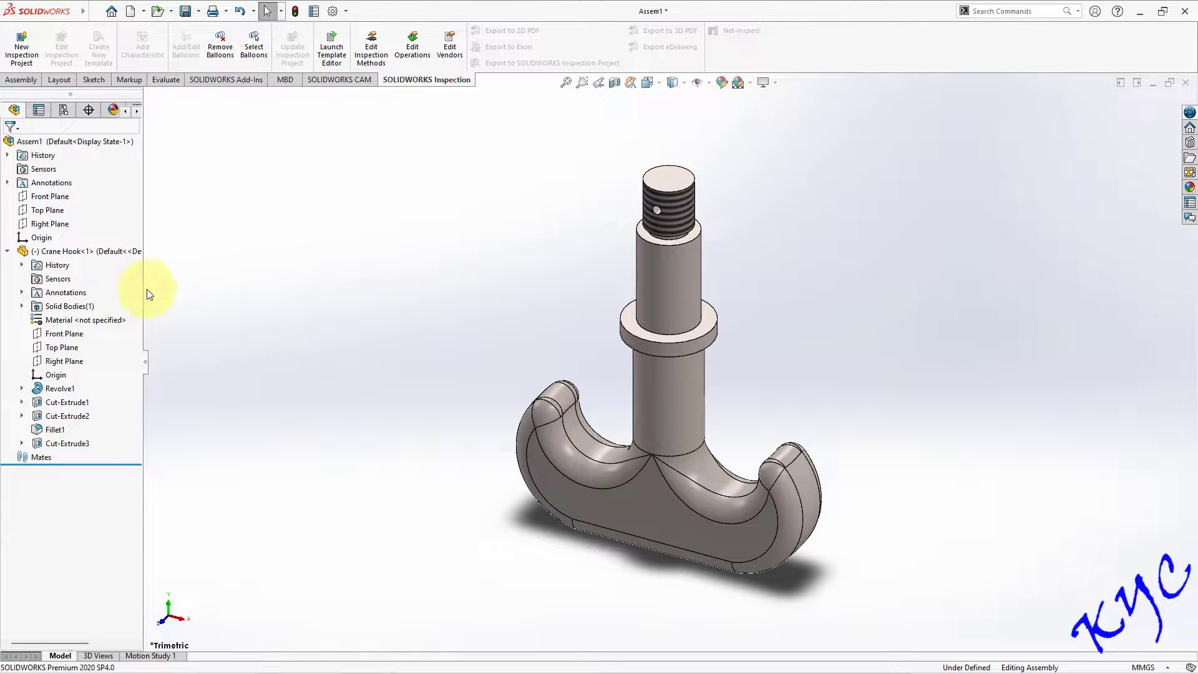
Mate the Crane Hook's origin coincident with the assembly origin, with the axes aligned.
left_click(66, 374)
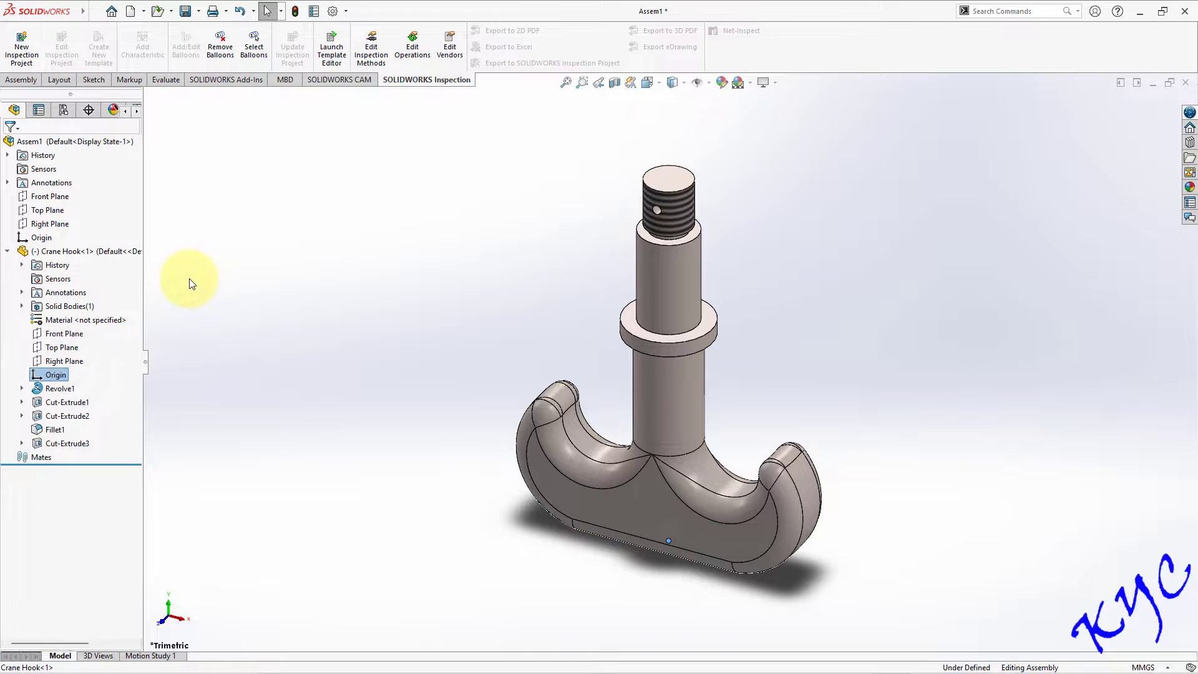
left_click(46, 241, "ctrl")
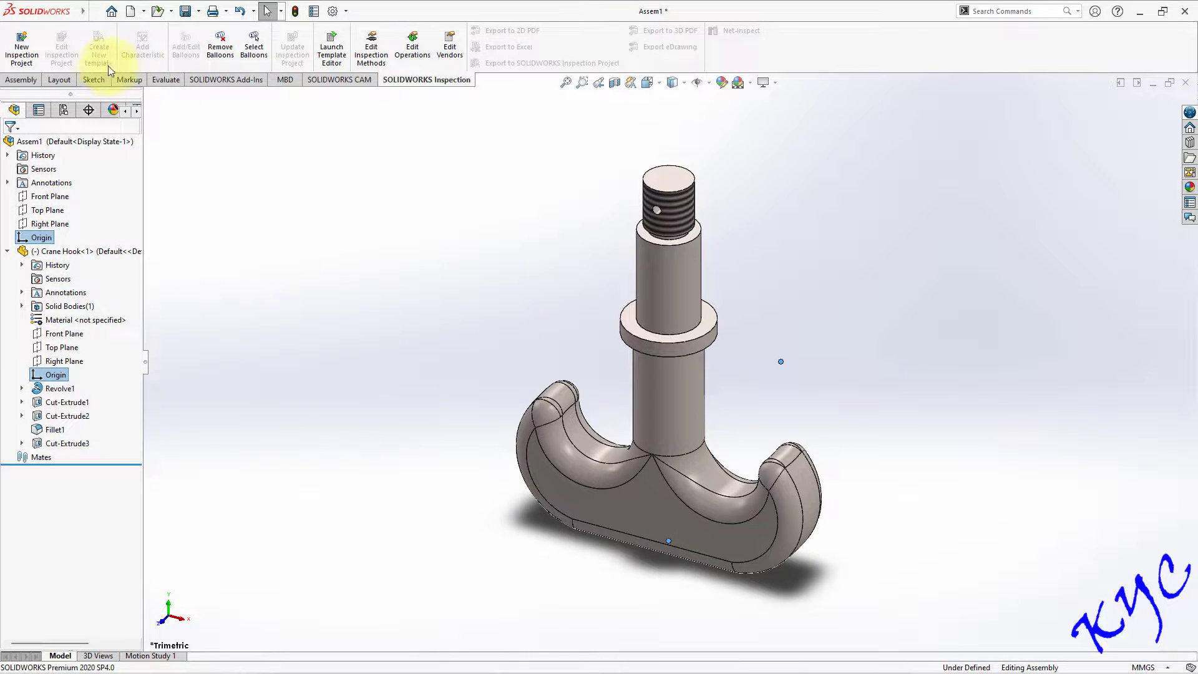
left_click(21, 80)
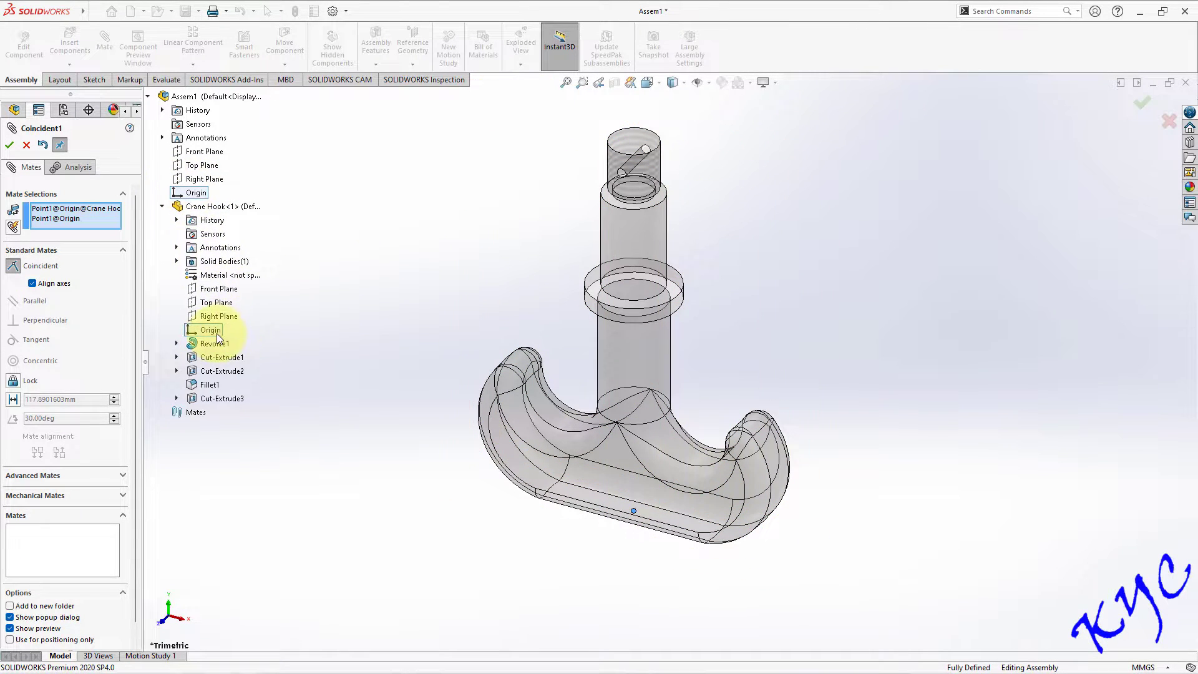
left_click(9, 145)
left_click(903, 345)
scroll(571, 167, "down", 3)
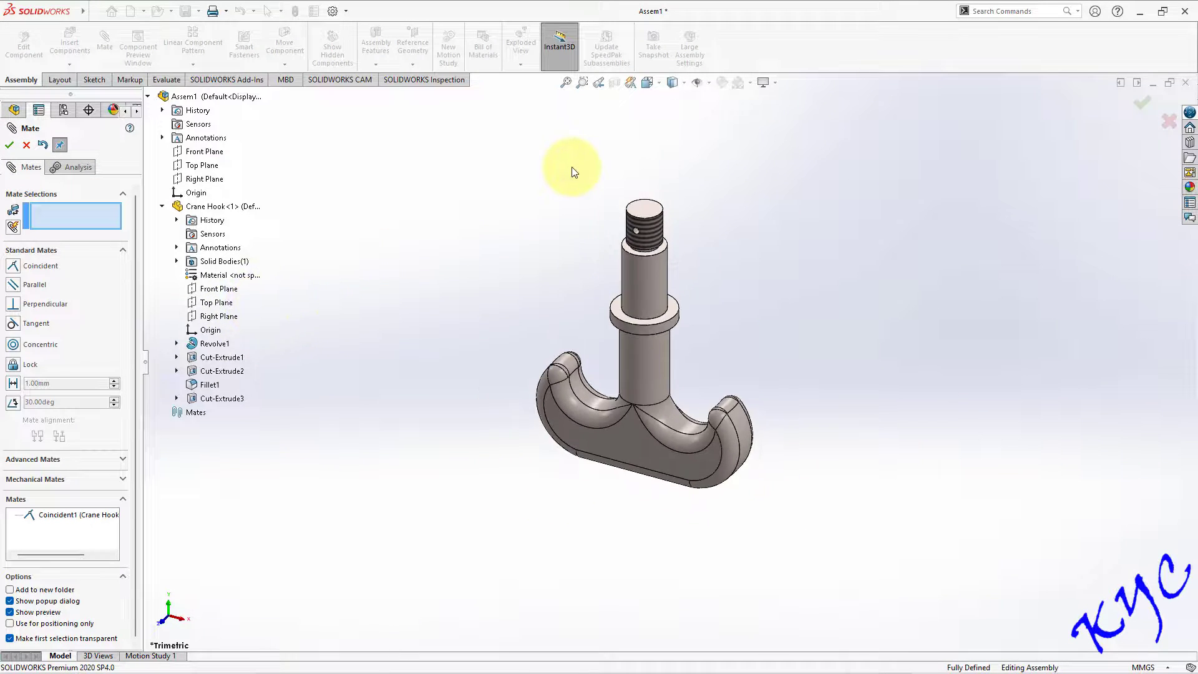
Try to mate the assembly's Front Plane with the Crane Hook's Front Plane.
scroll(572, 167, "up", 5)
scroll(267, 254, "down", 2)
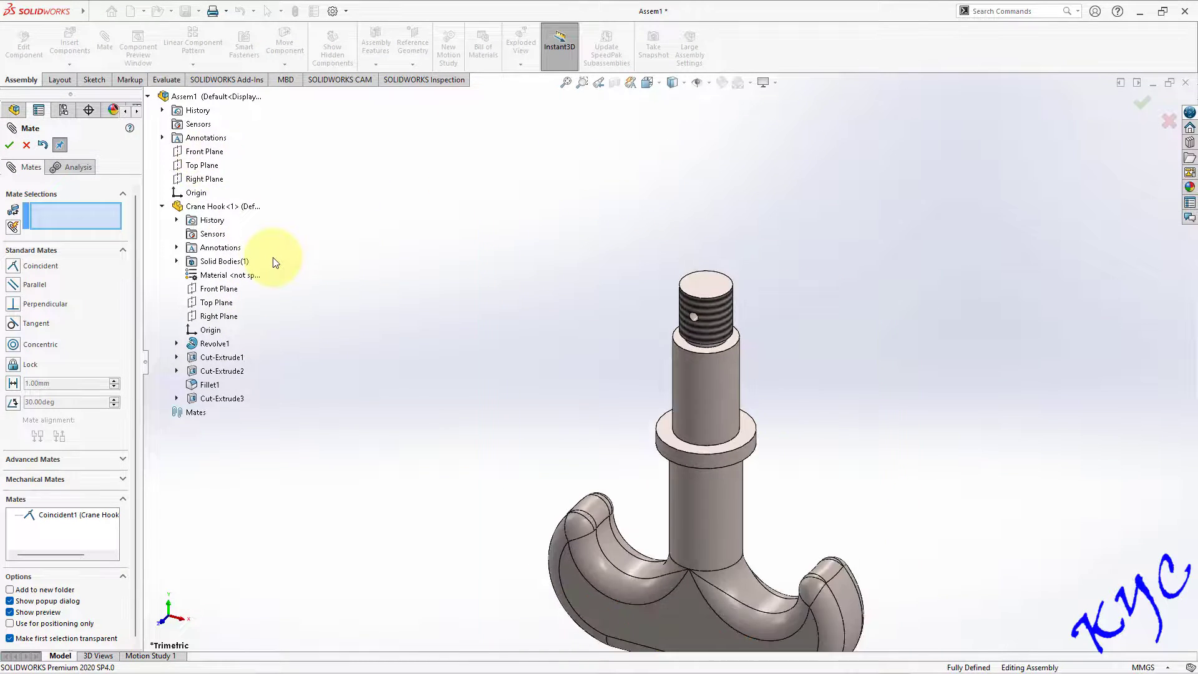
left_click(206, 152)
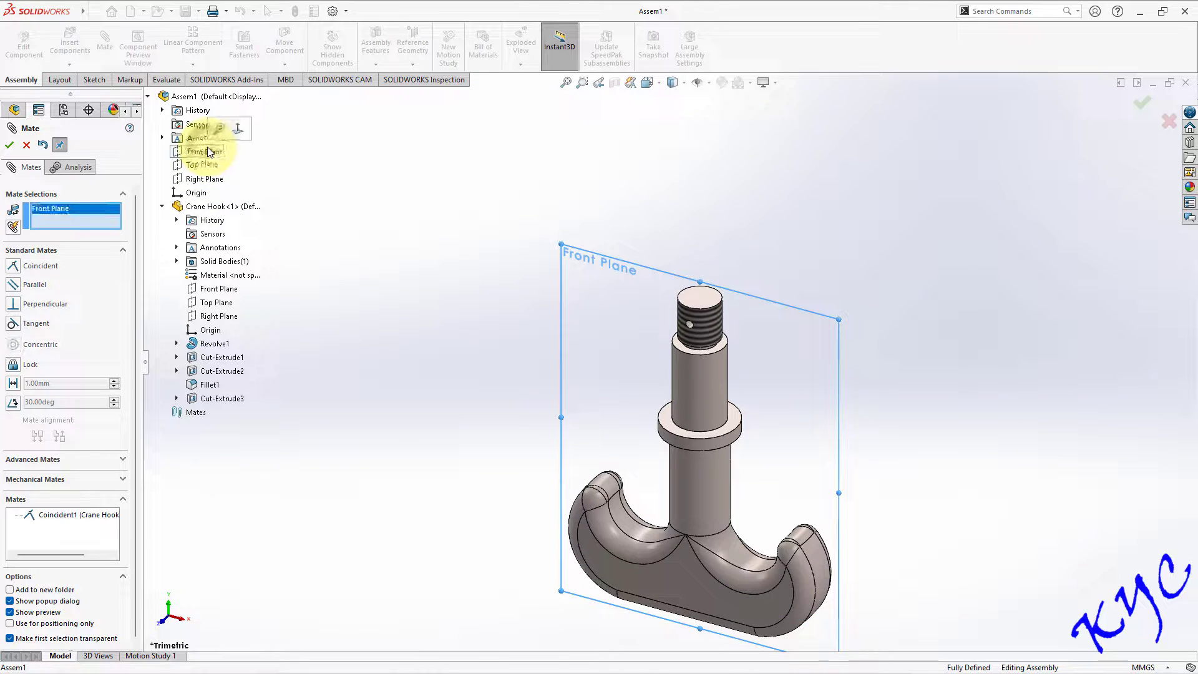
left_click(225, 290)
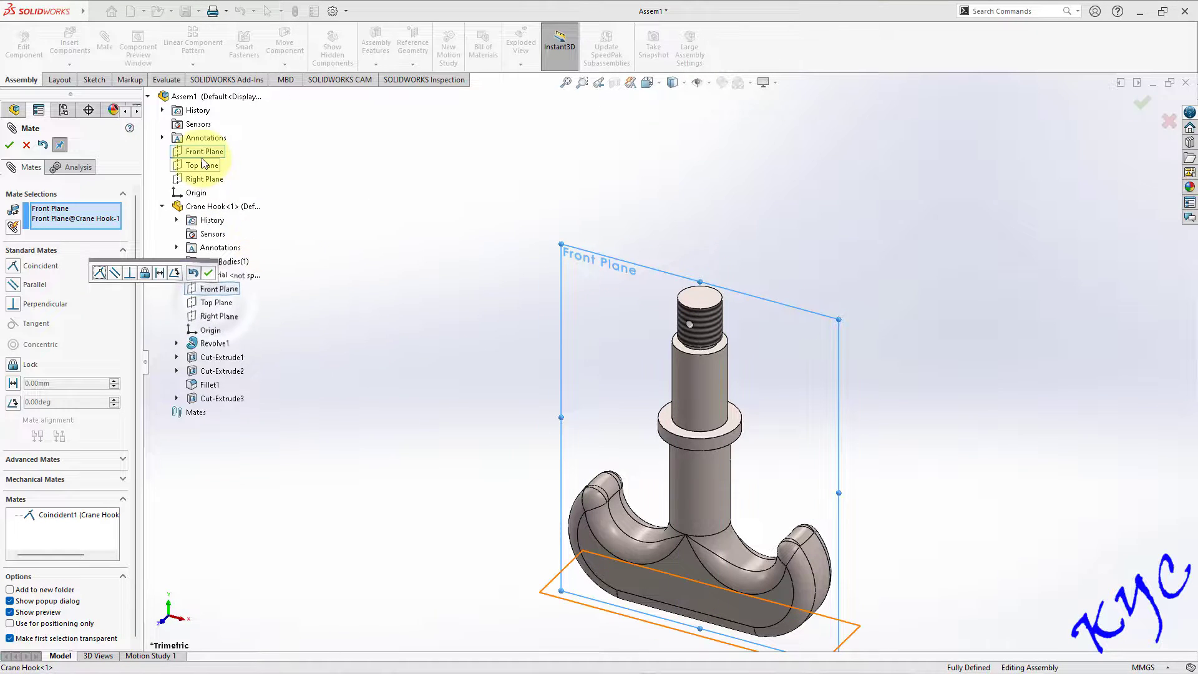
left_click(9, 145)
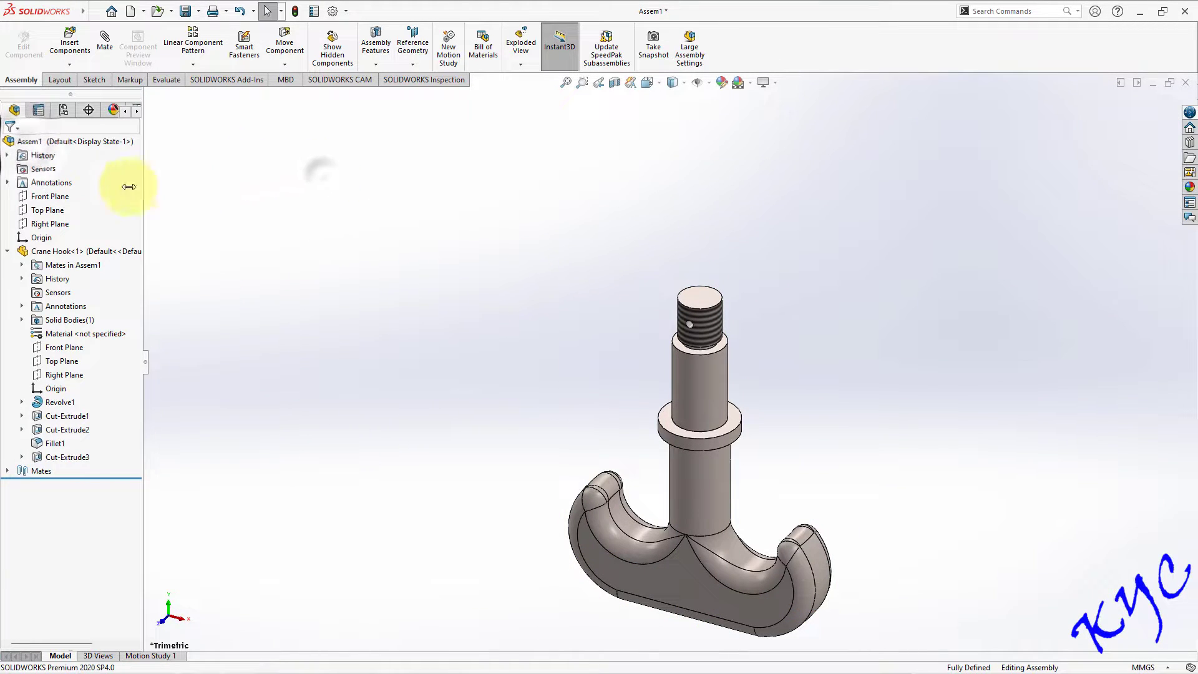
Compare the assembly's Top and Right Planes with the matching planes of the Crane Hook.
left_click(49, 211)
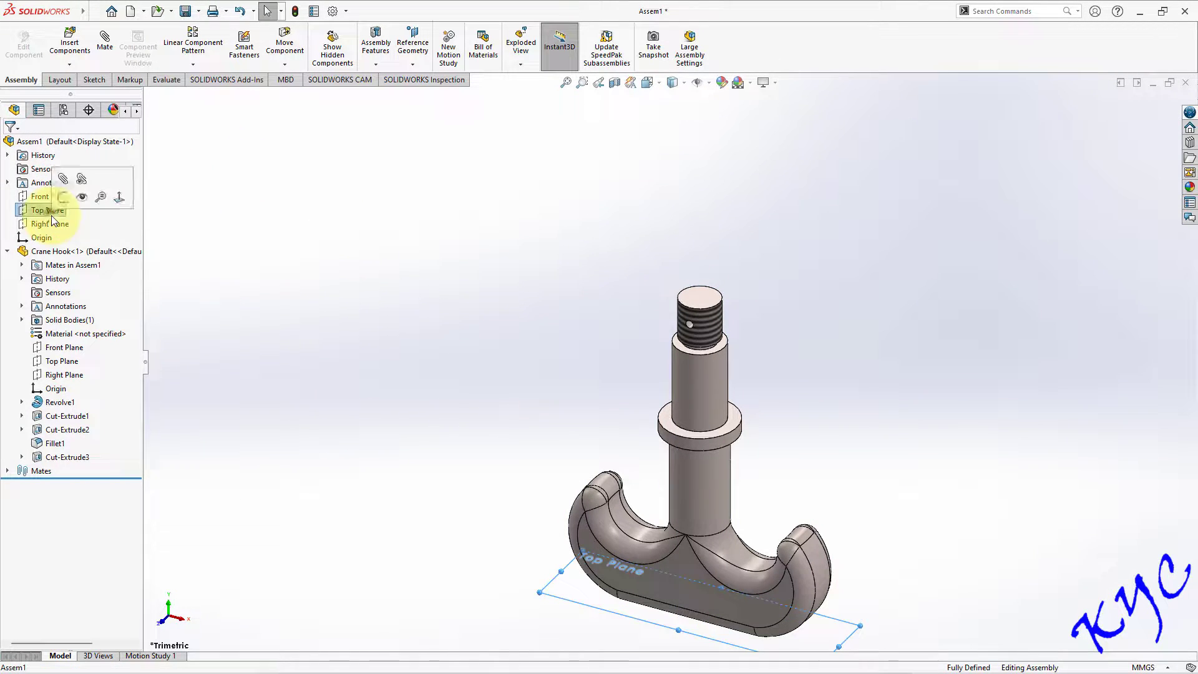
left_click(69, 362, "ctrl")
left_click(64, 374)
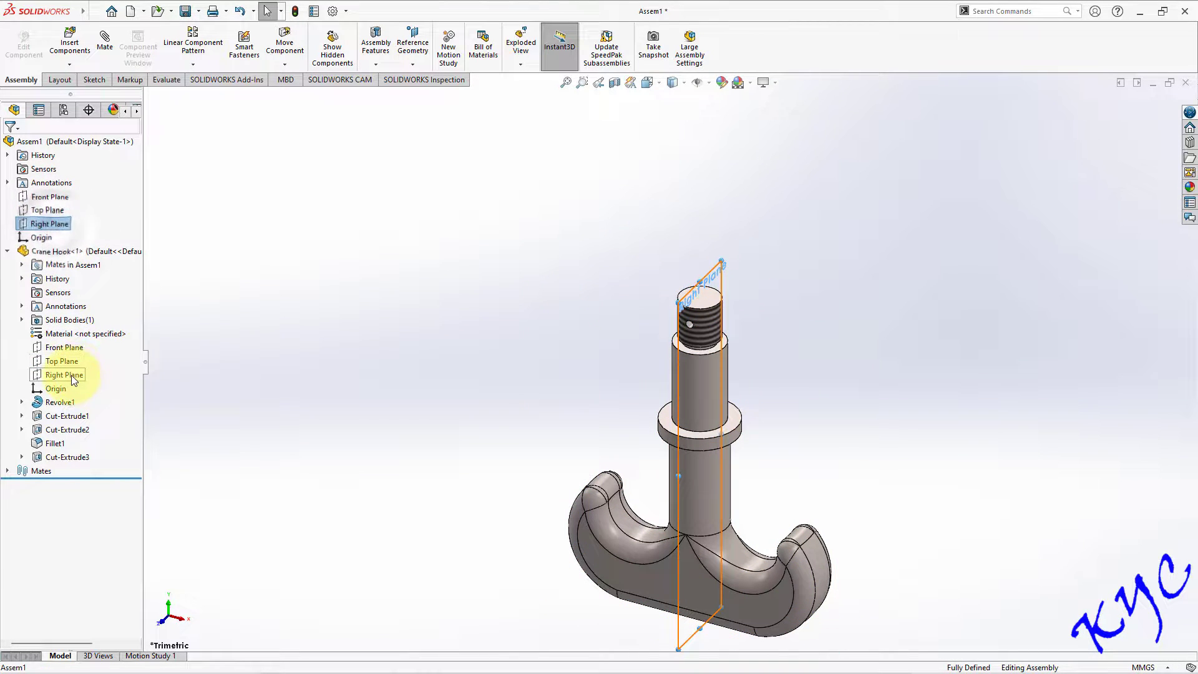
left_click(996, 351)
Fix the Crane Hook in its mated position.
scroll(841, 370, "up", 2)
scroll(787, 452, "down", 2)
right_click(111, 256)
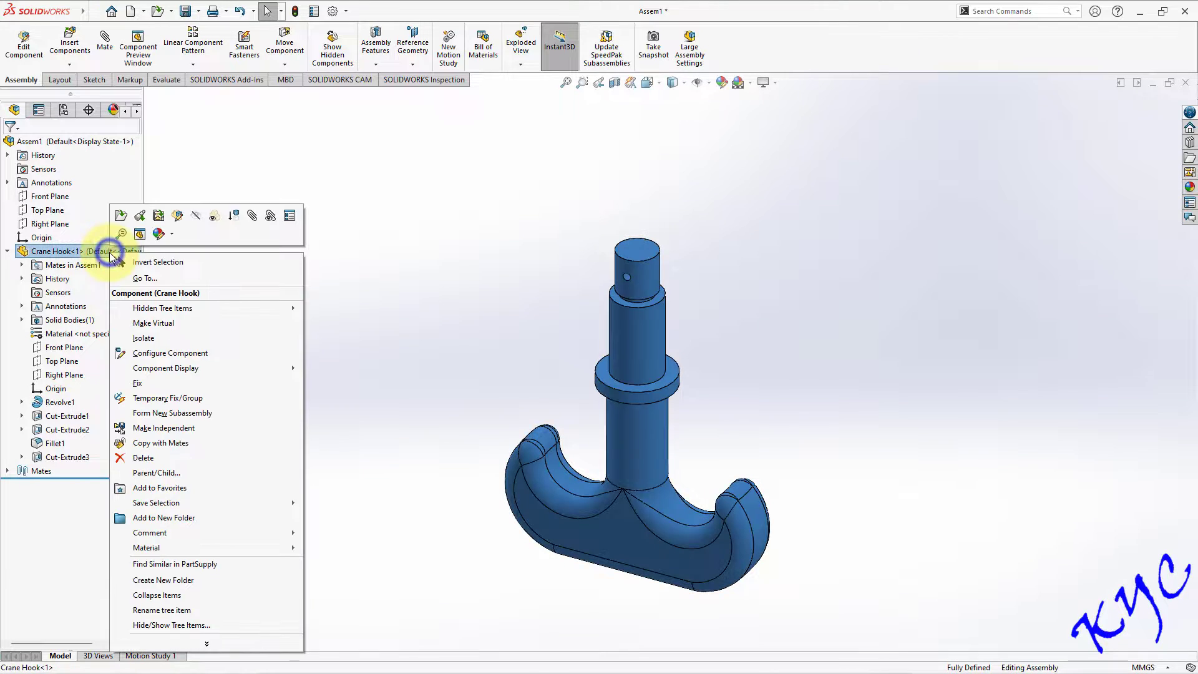
left_click(152, 385)
left_click(865, 364)
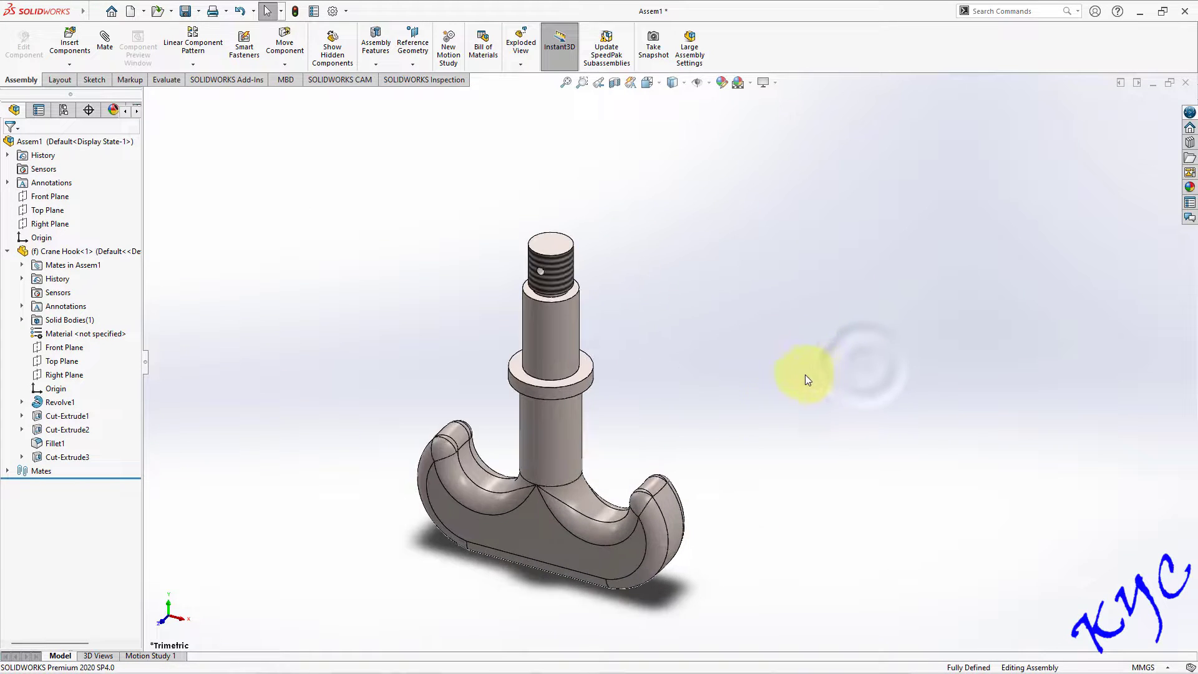
Insert the Hook Anchor part and place it in free space beside the Crane Hook's shank.
middle_click_drag(613, 470, 603, 395, "ctrl")
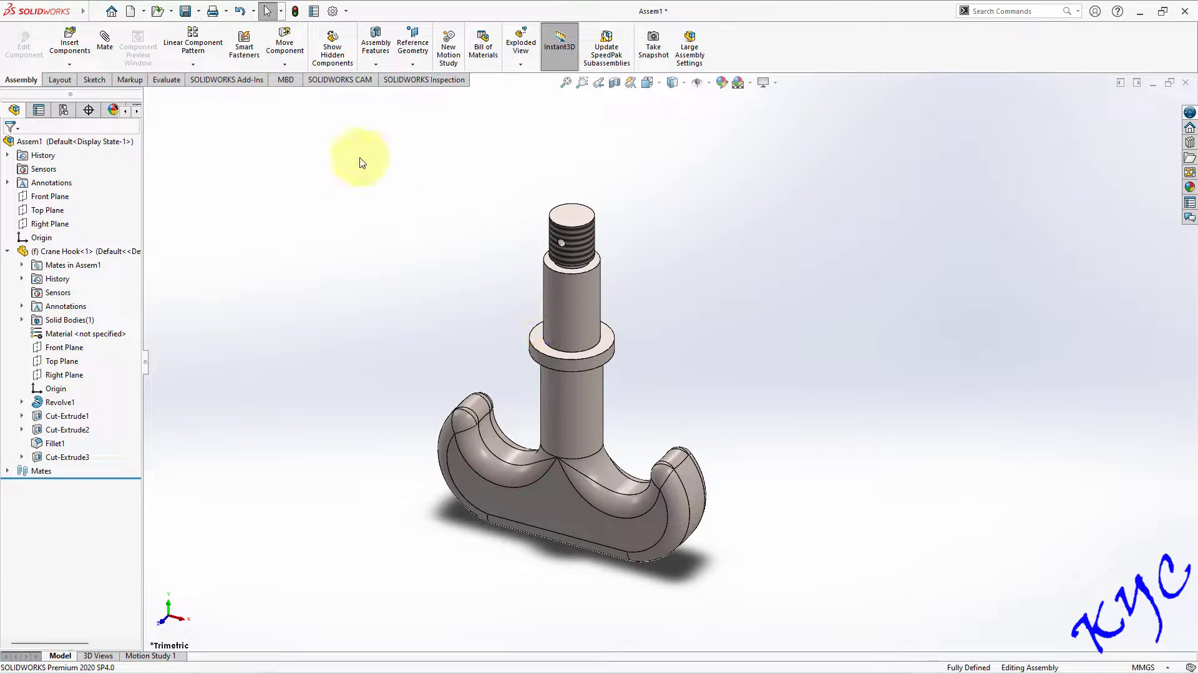
left_click(79, 43)
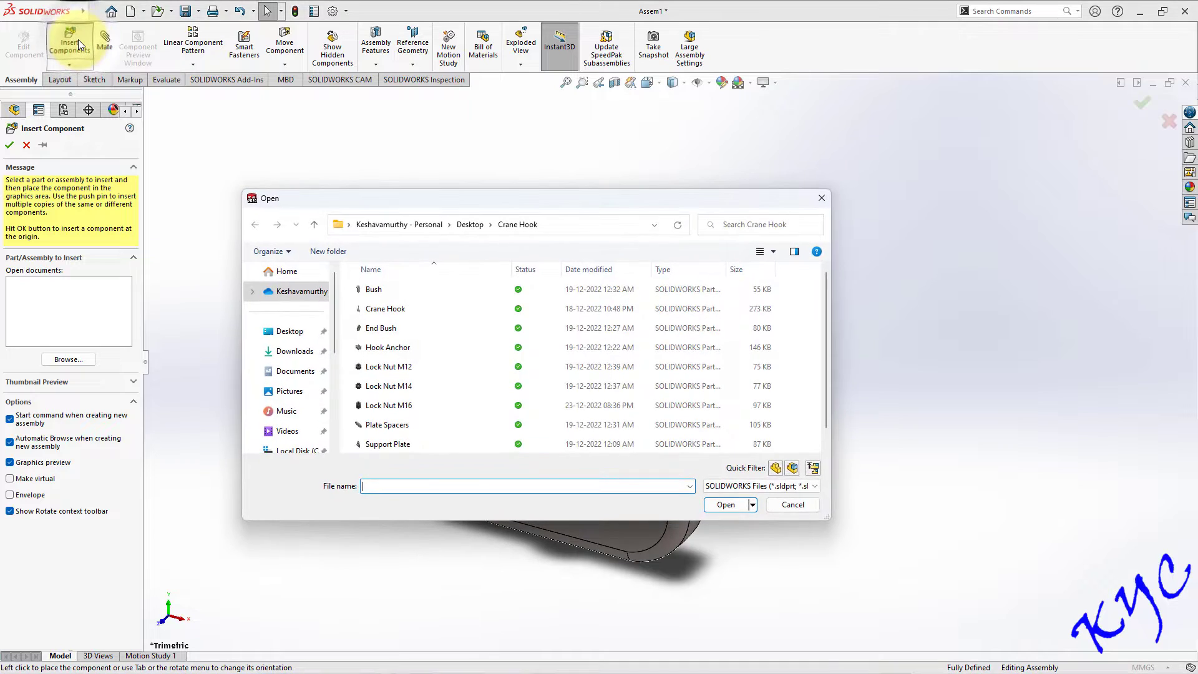
left_click(443, 347)
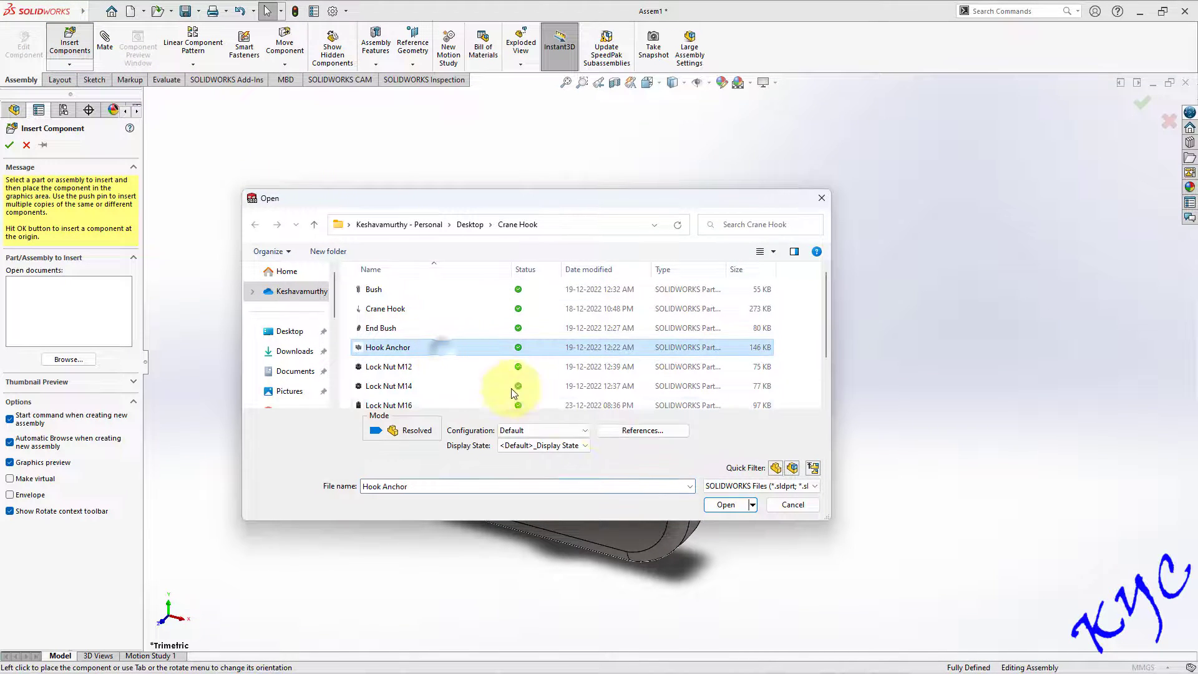
left_click(733, 505)
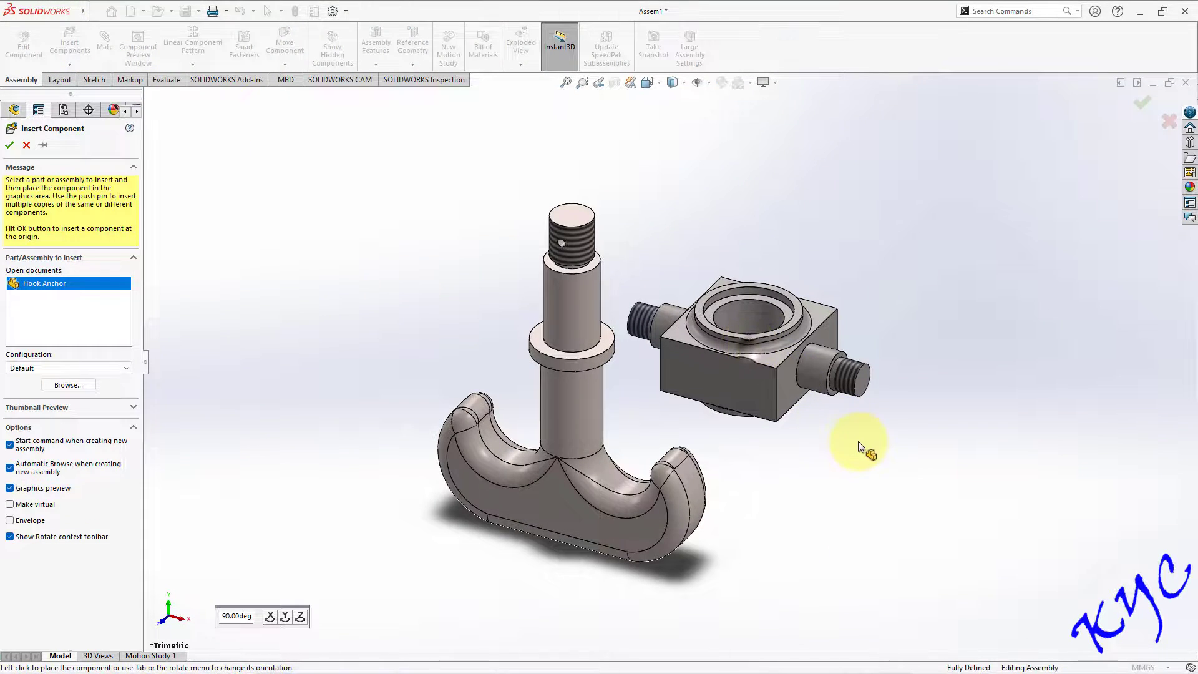
left_click(859, 441)
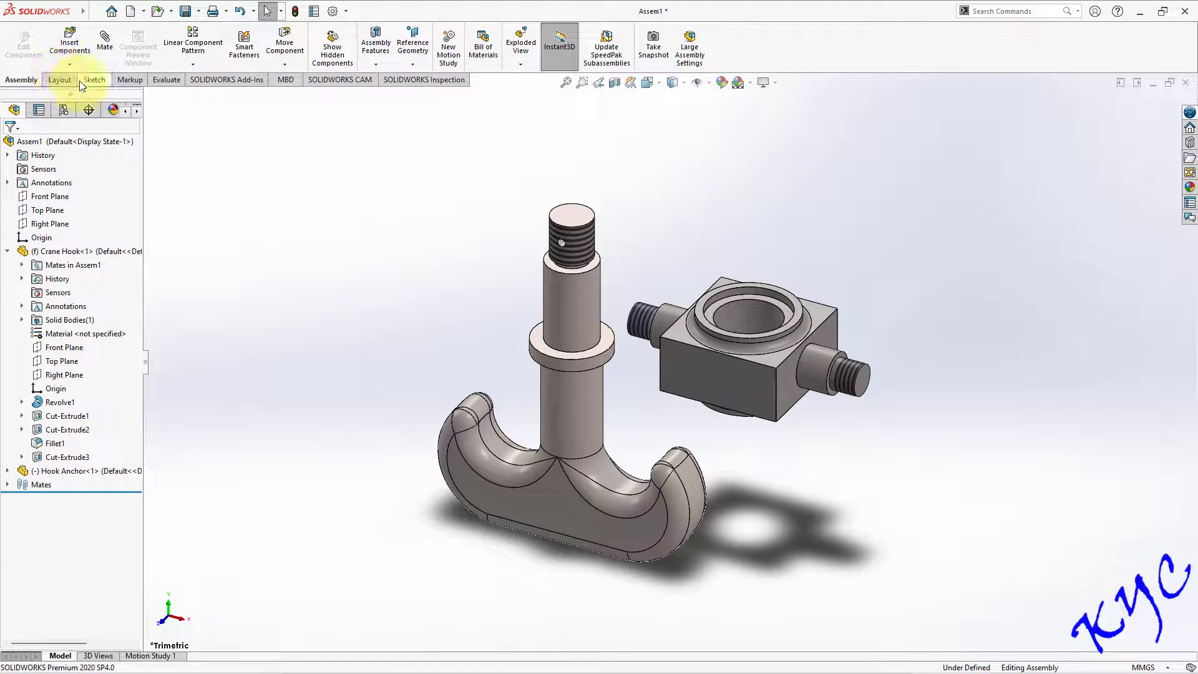
Mate the Hook Anchor's central bore concentric with the Crane Hook's cylindrical shank above the collar.
left_click(105, 45)
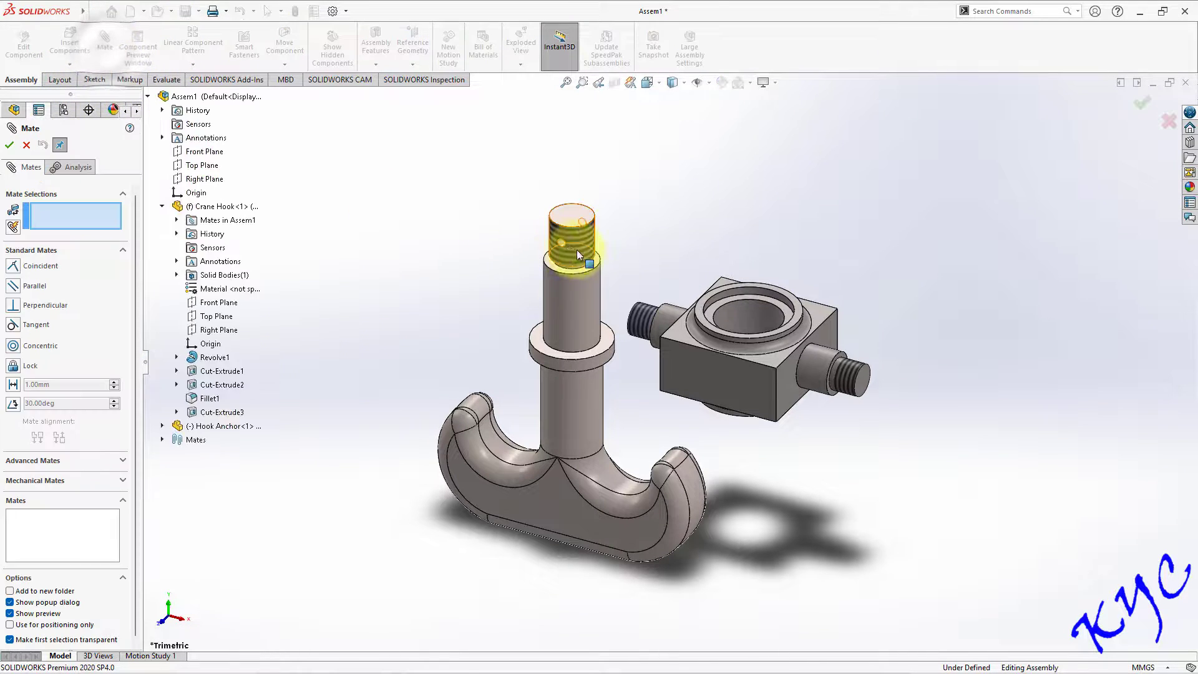
left_click(763, 321)
left_click(585, 297)
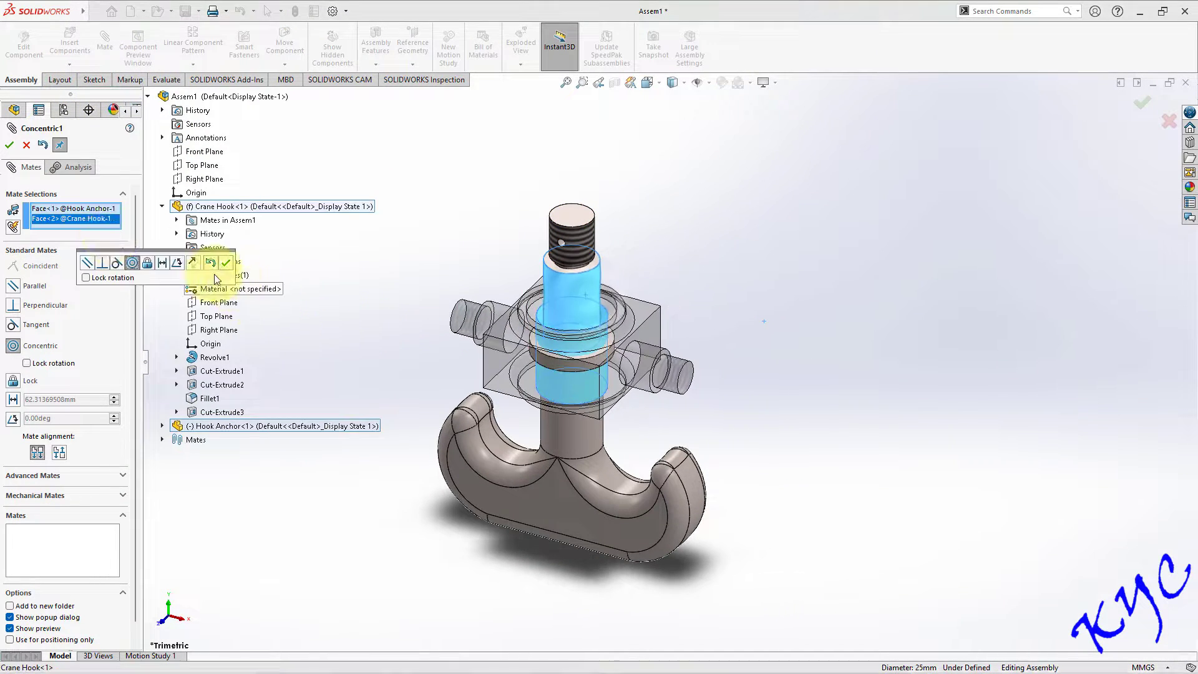
left_click(226, 267)
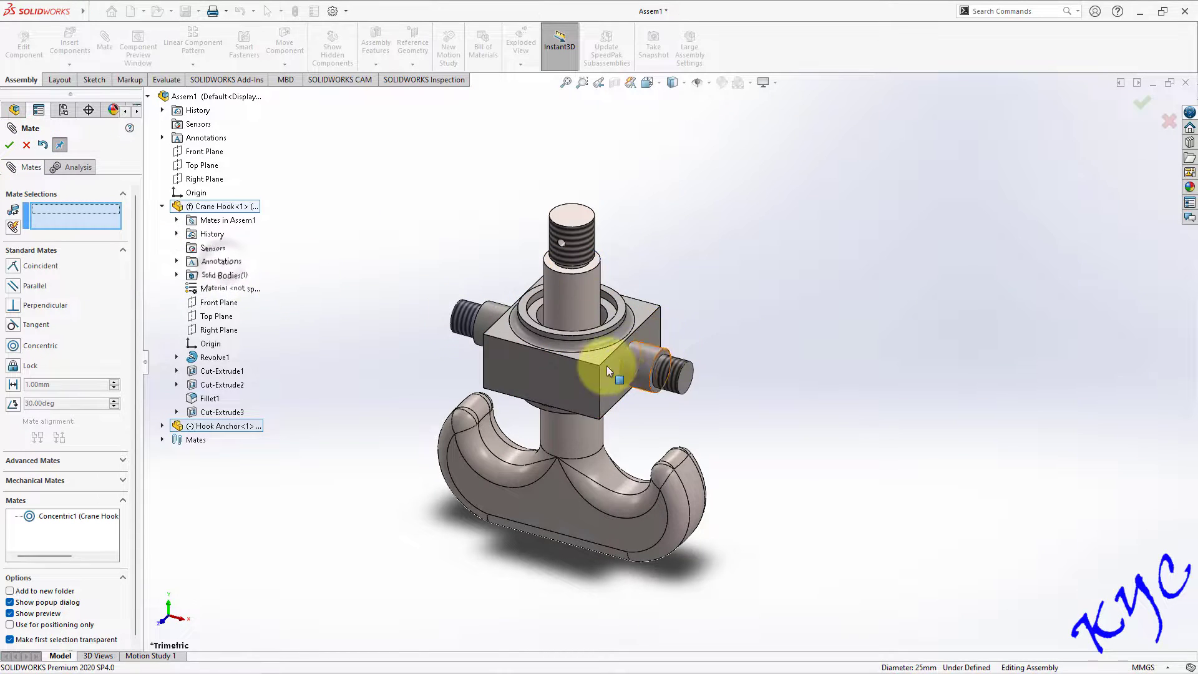
Raise the Hook Anchor along the shank and mate its bottom ring face coincident with the upper face of the Crane Hook's collar.
left_click_drag(571, 377, 578, 220)
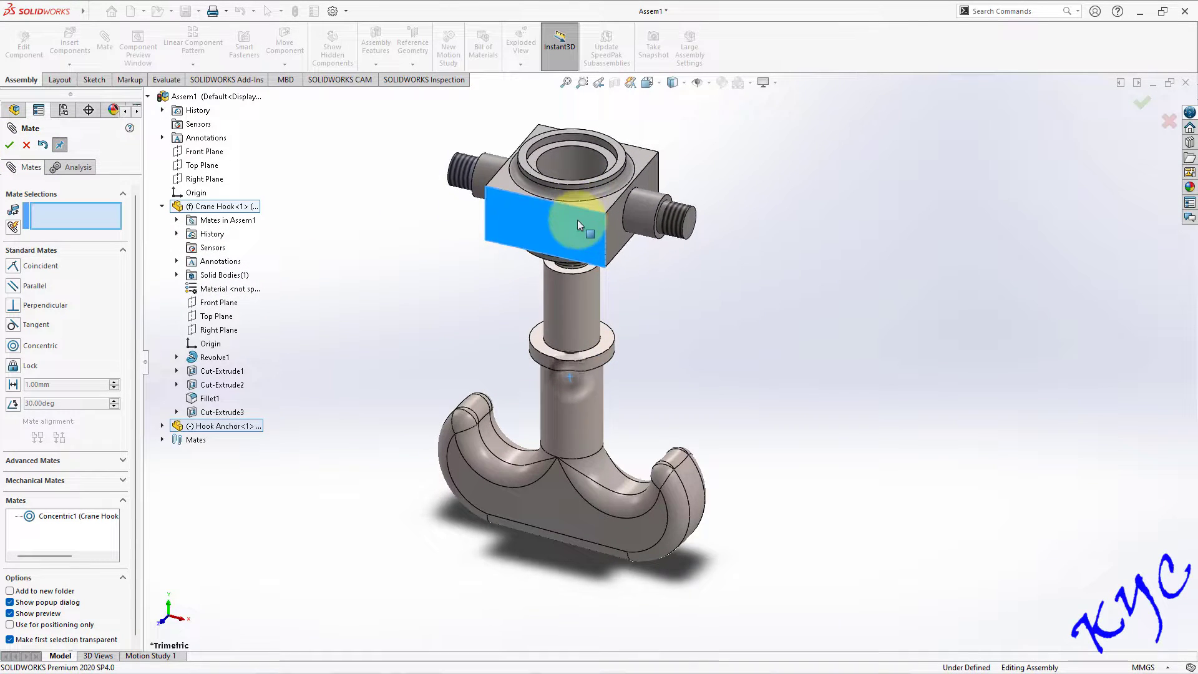
left_click(610, 337)
middle_click_drag(708, 326, 595, 226)
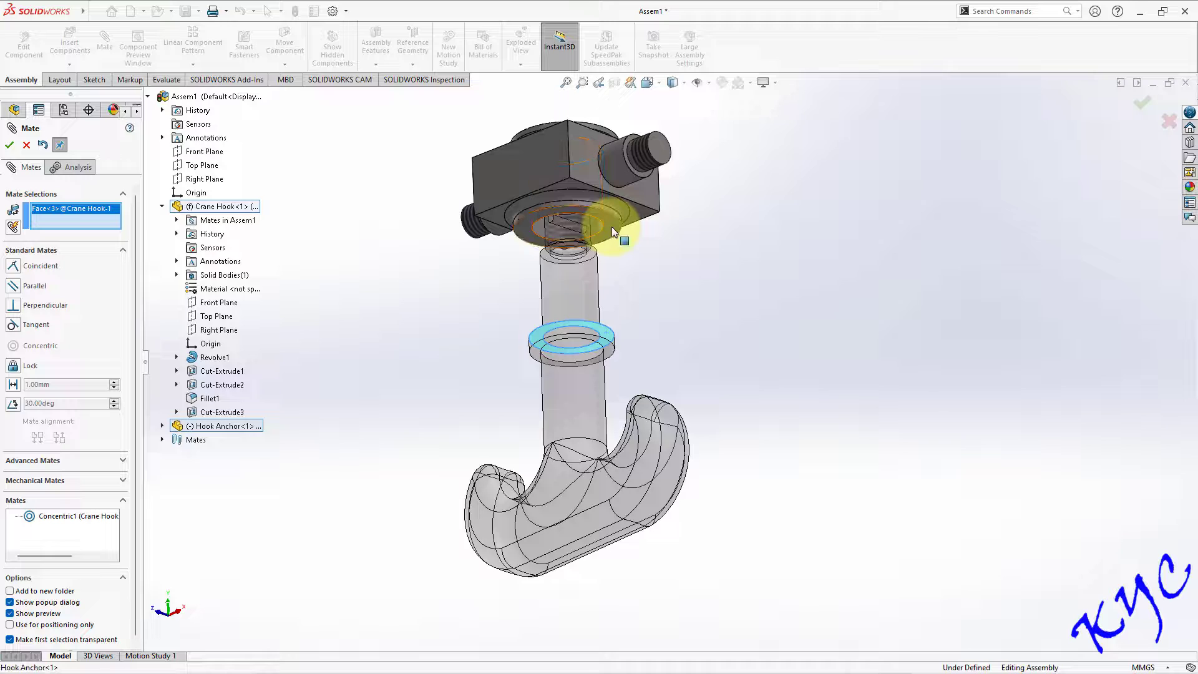
left_click(613, 230)
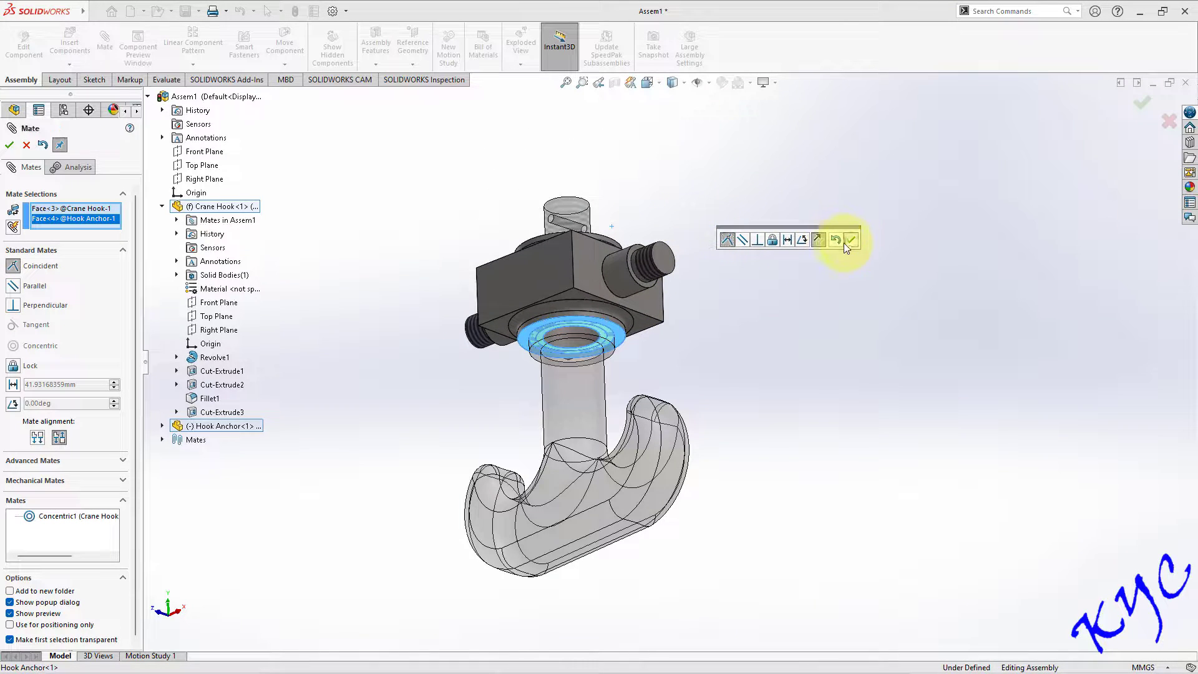
left_click(851, 239)
middle_click_drag(701, 186, 732, 395)
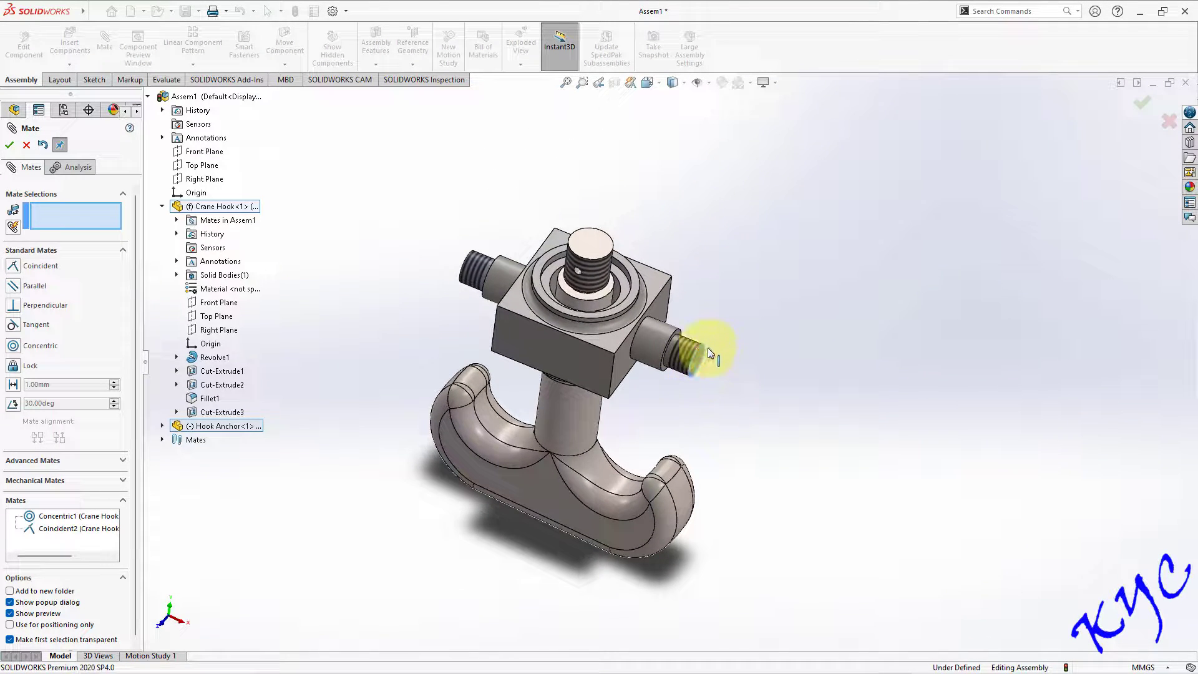
left_click(10, 144)
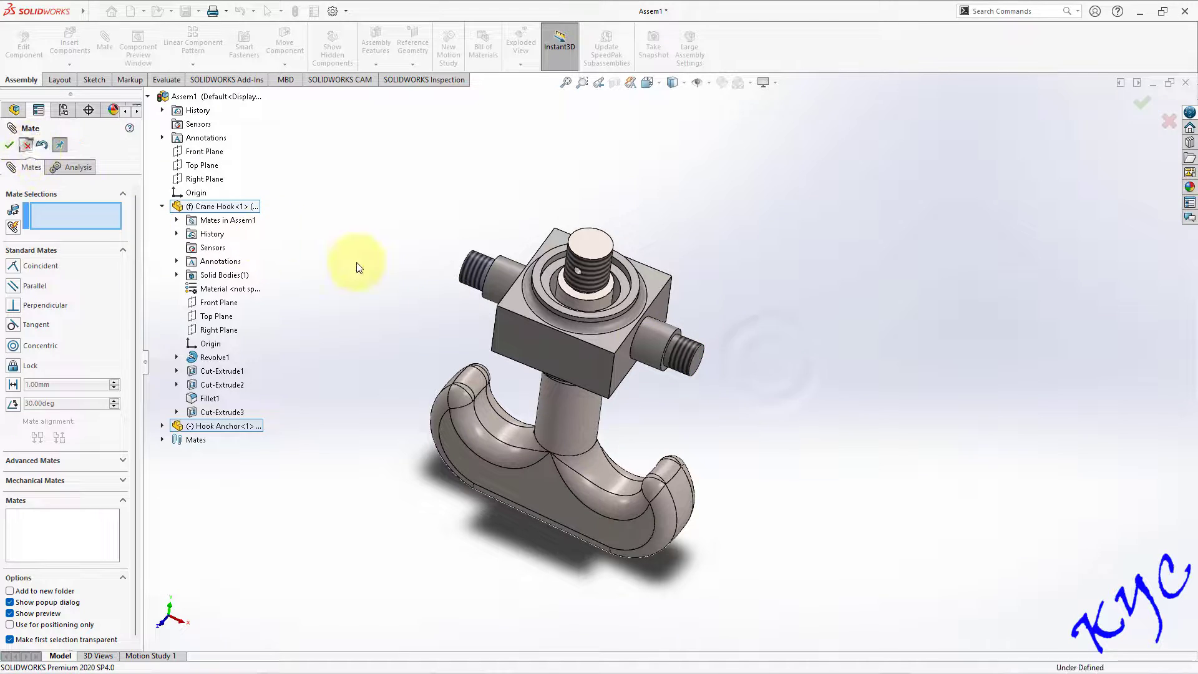
left_click(697, 365)
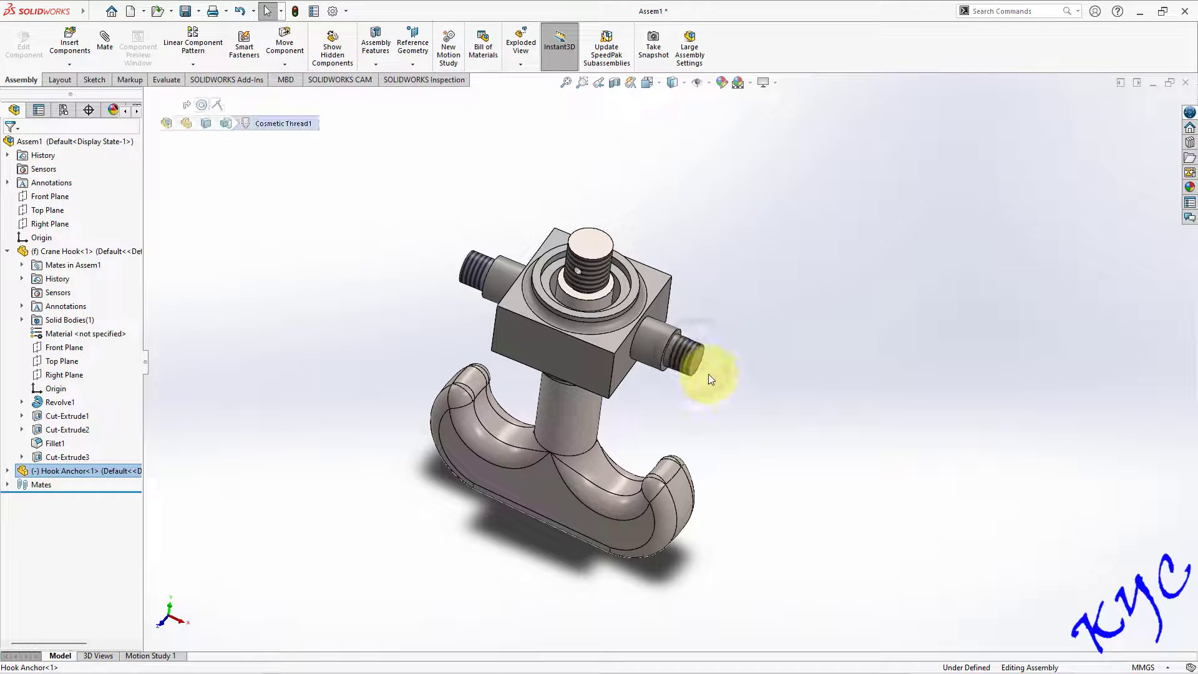
Swing the Hook Anchor around the shank and inspect its orientation in the top, front and isometric views.
left_click_drag(626, 364, 680, 372)
left_click(815, 377)
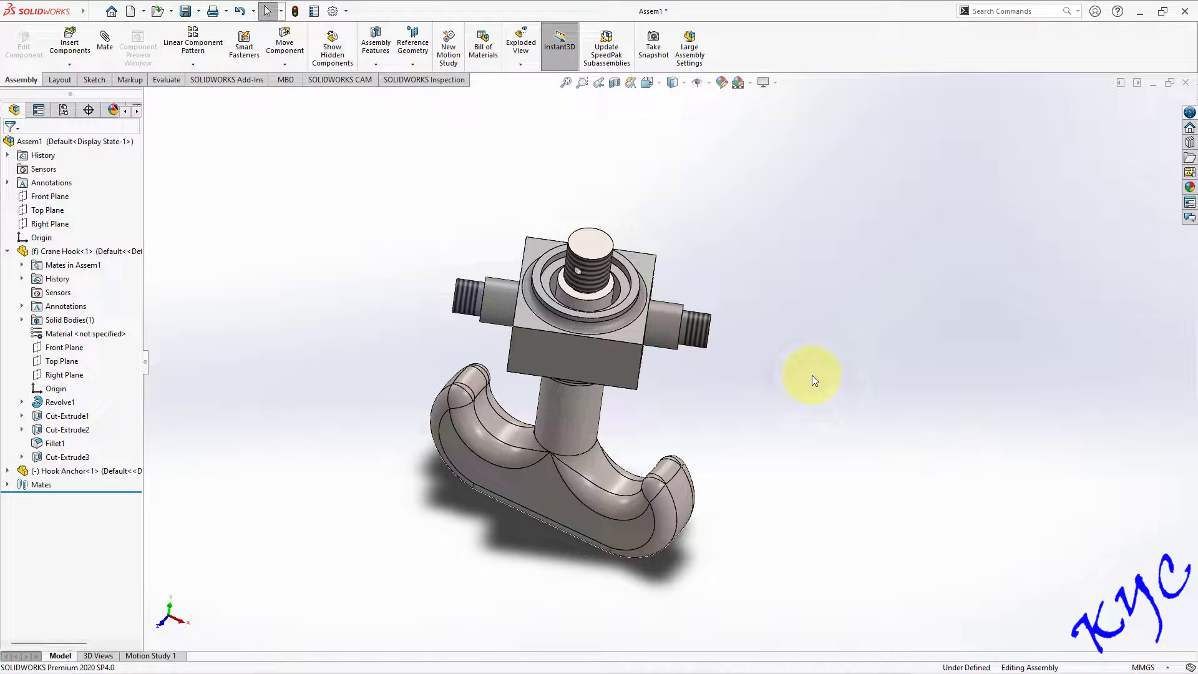
key("ctrl+5")
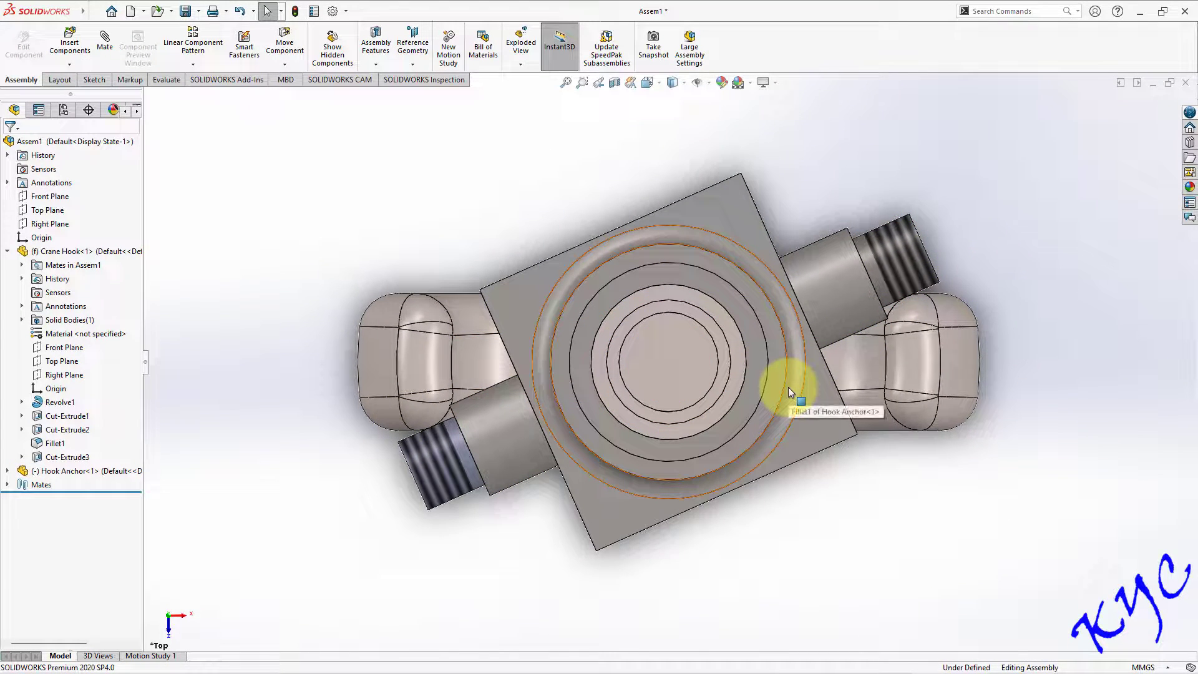
key("ctrl+1")
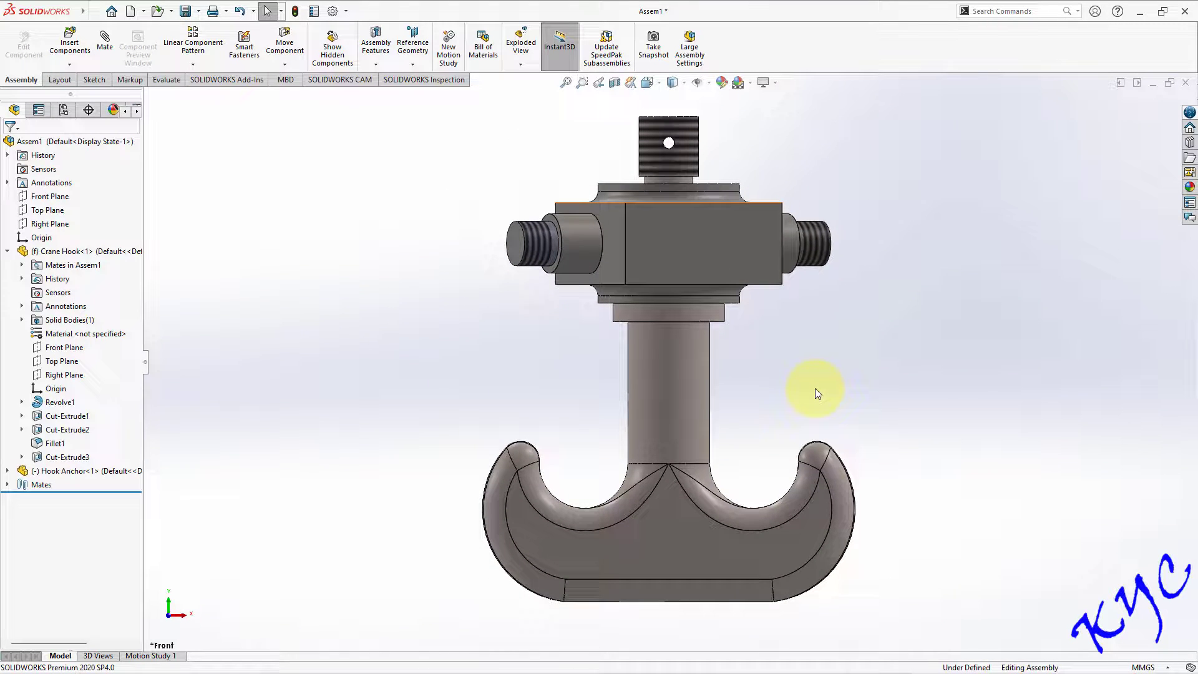
key("ctrl+7")
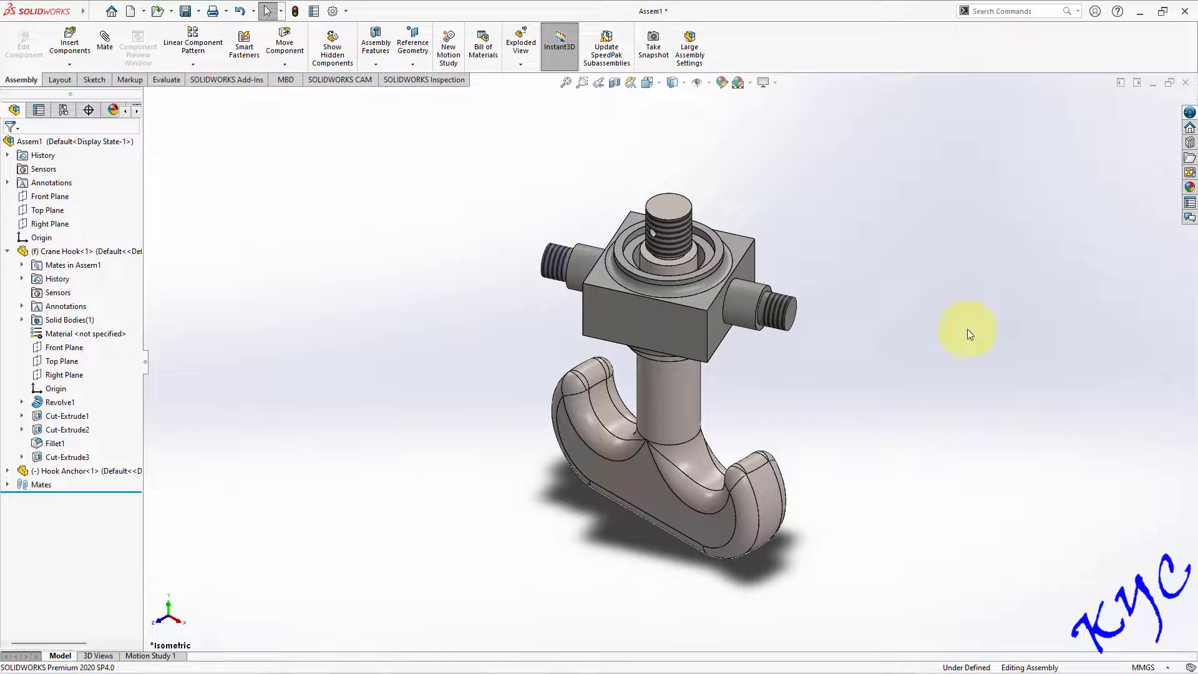
Mate the end face of the Hook Anchor's threaded pin parallel to the assembly's Right Plane.
scroll(900, 293, "down", 2)
left_click(105, 38)
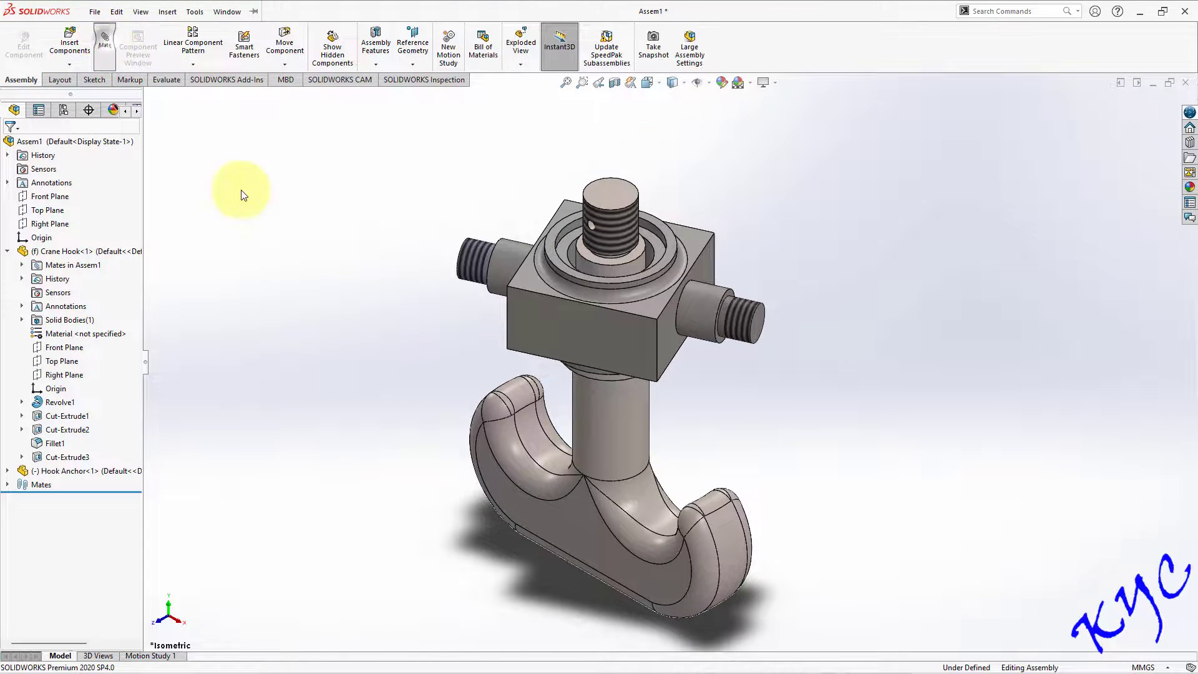
left_click(762, 321)
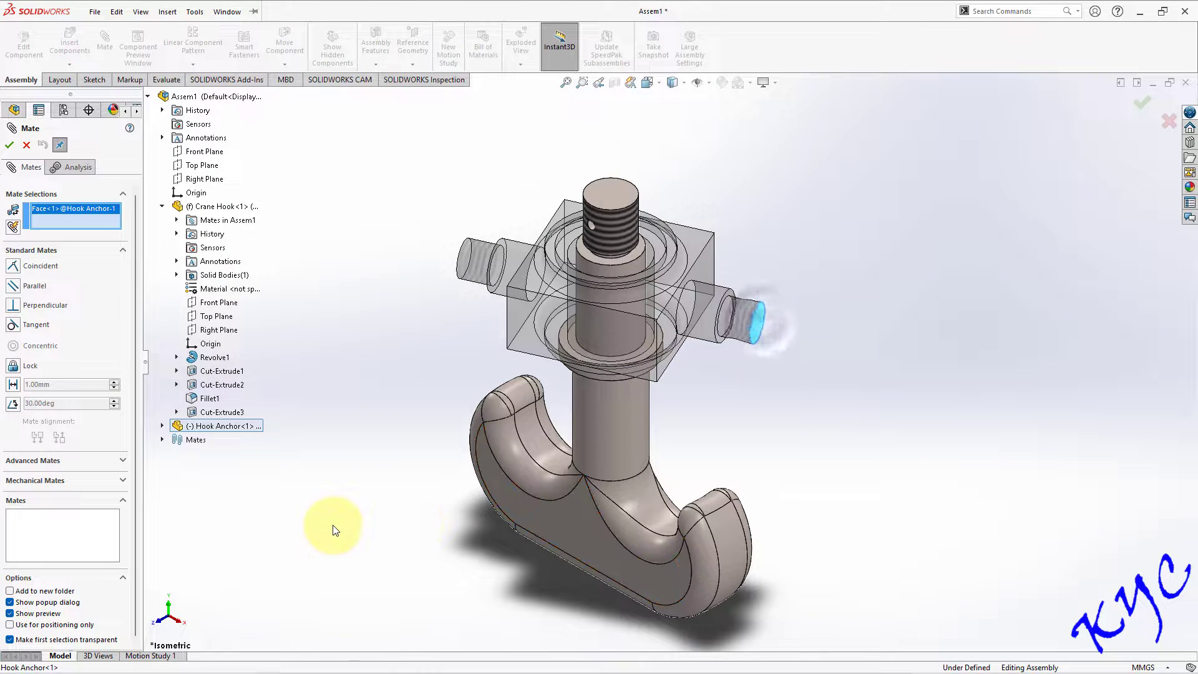
left_click(201, 179)
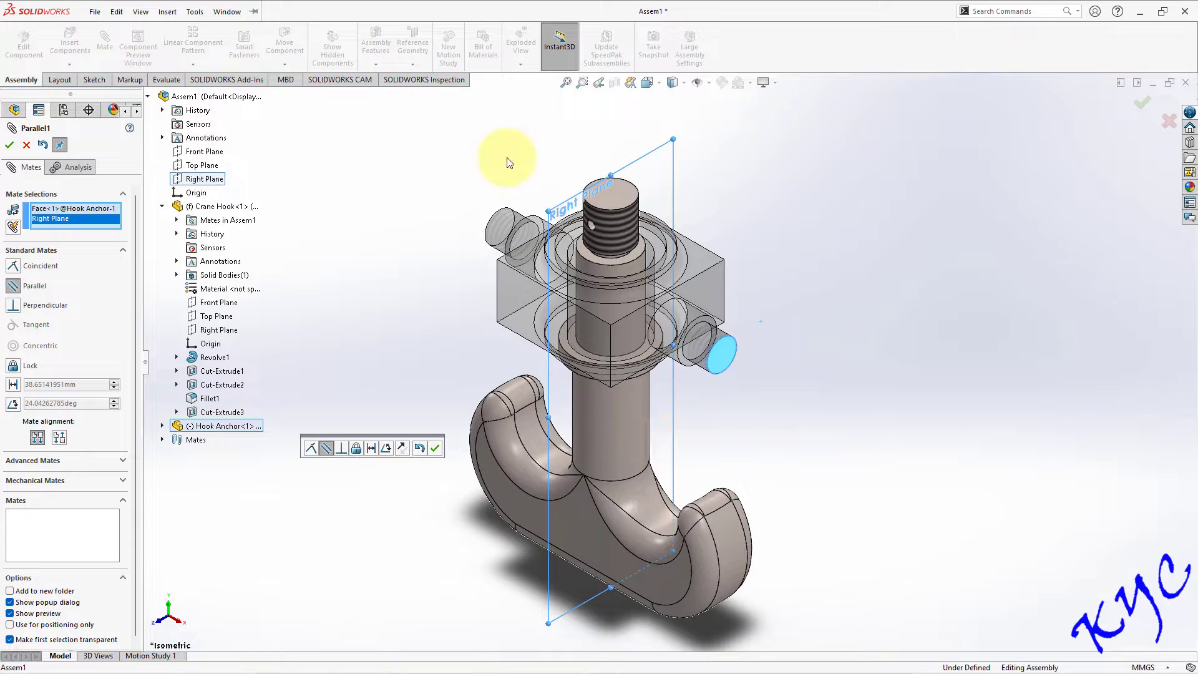
left_click(435, 447)
middle_click_drag(812, 312, 837, 358)
key("ctrl+1")
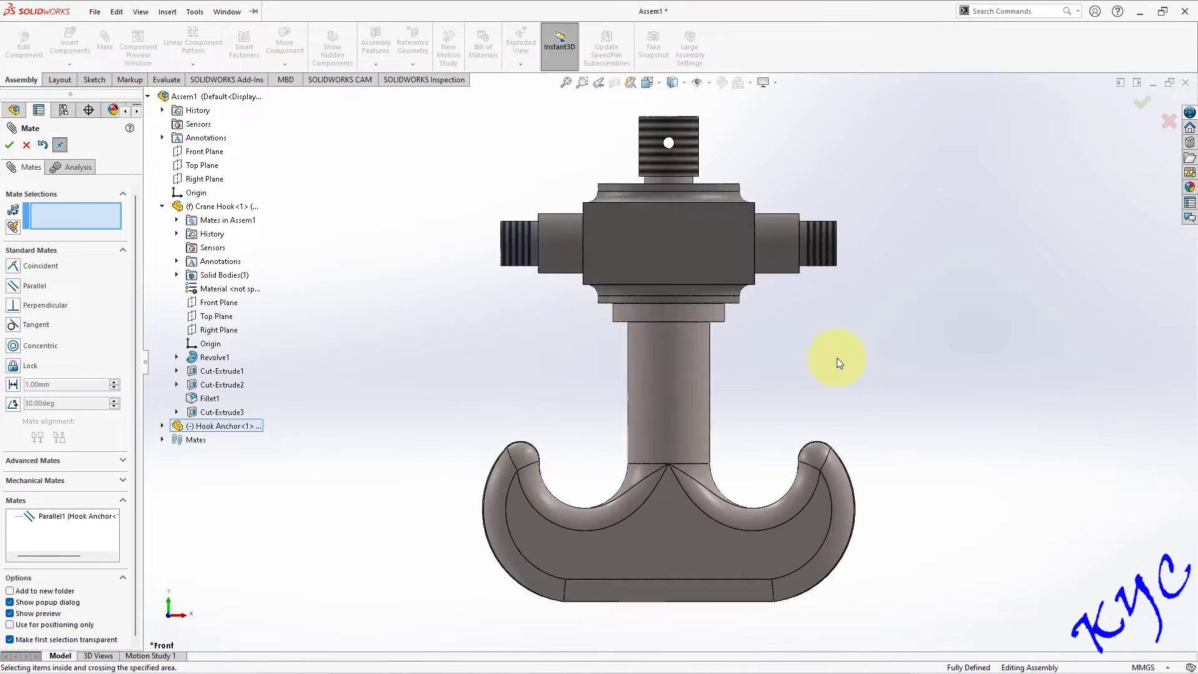
key("ctrl+5")
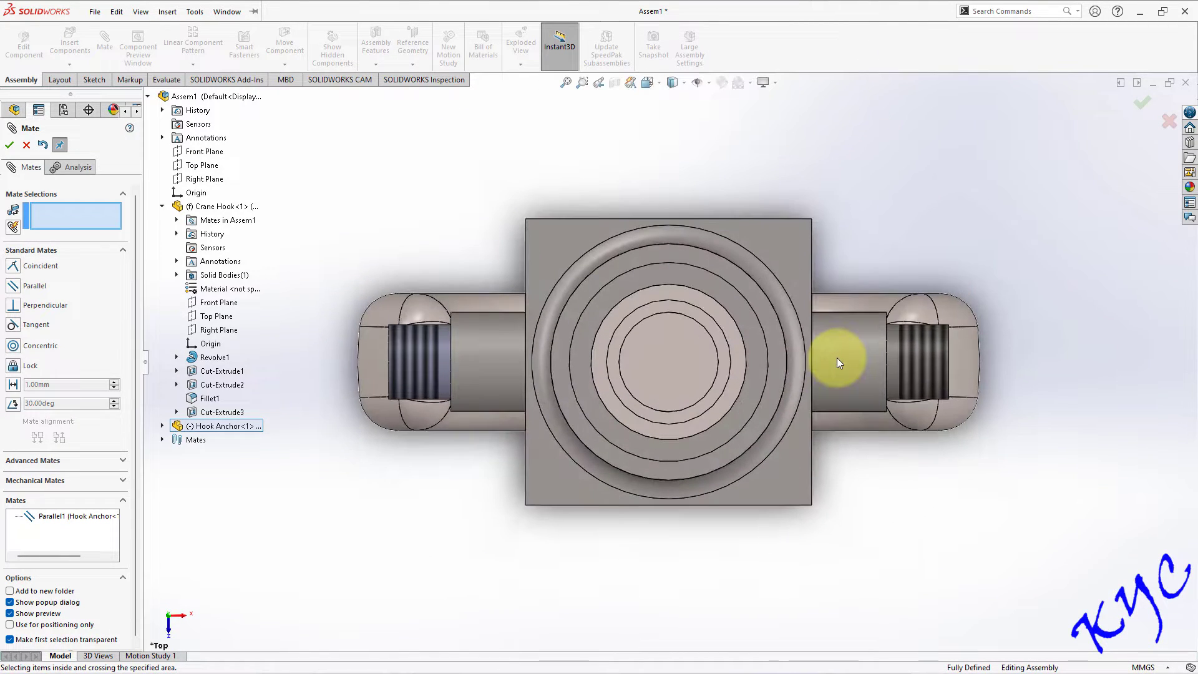
key("ctrl+7")
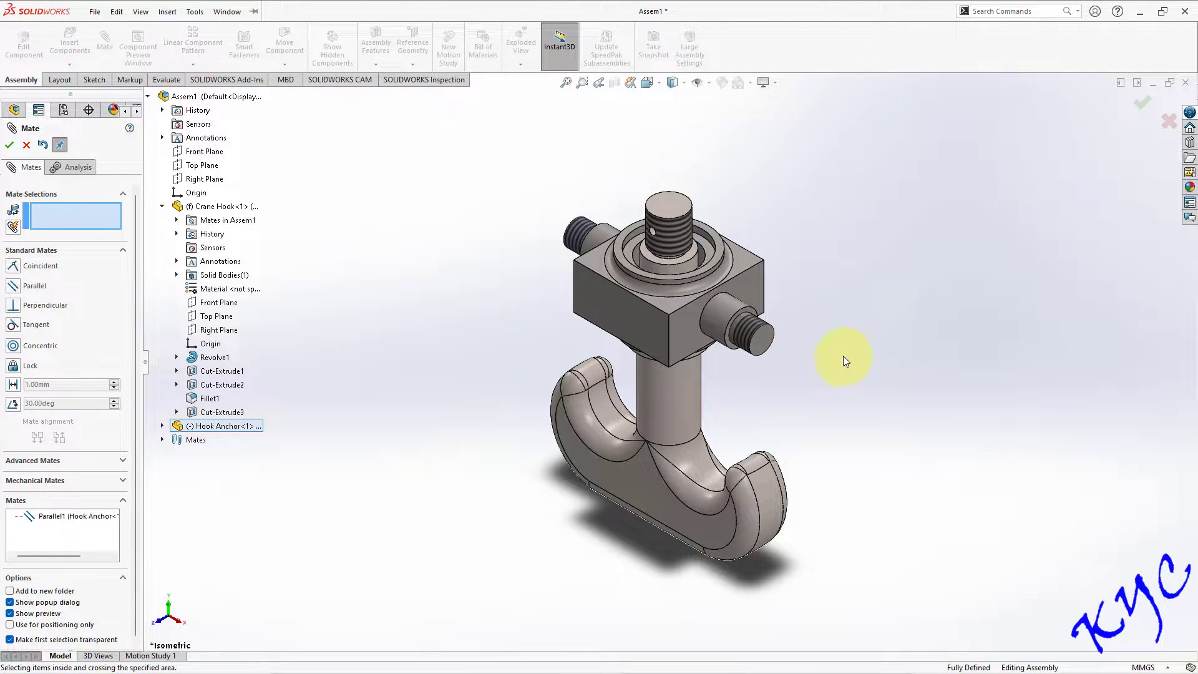
left_click(9, 146)
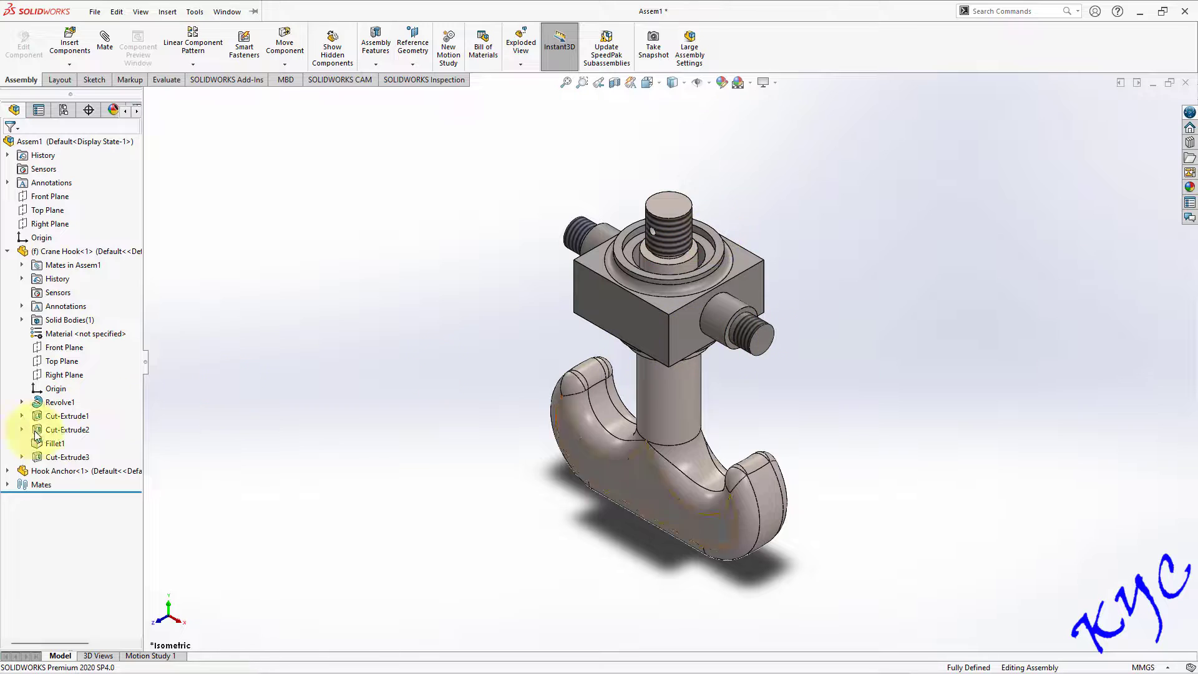
Insert the Bush part and place it in free space beside the Hook Anchor.
scroll(814, 259, "down", 2)
scroll(781, 297, "up", 3)
scroll(690, 427, "down", 1)
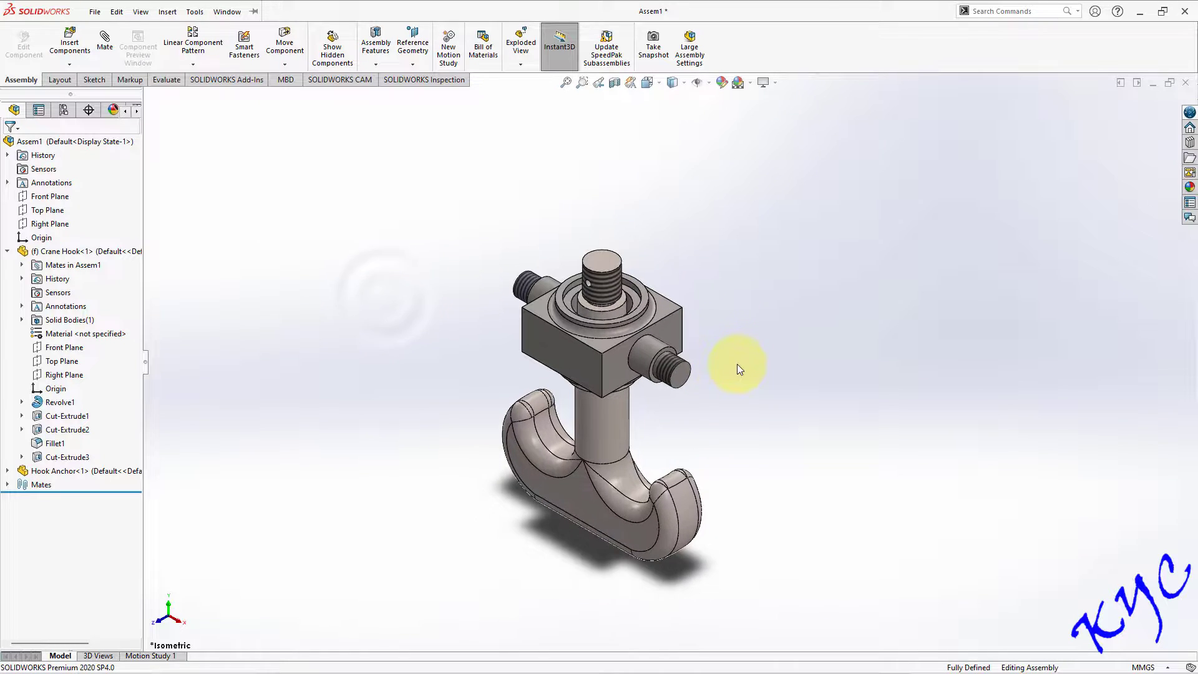
scroll(736, 364, "down", 2)
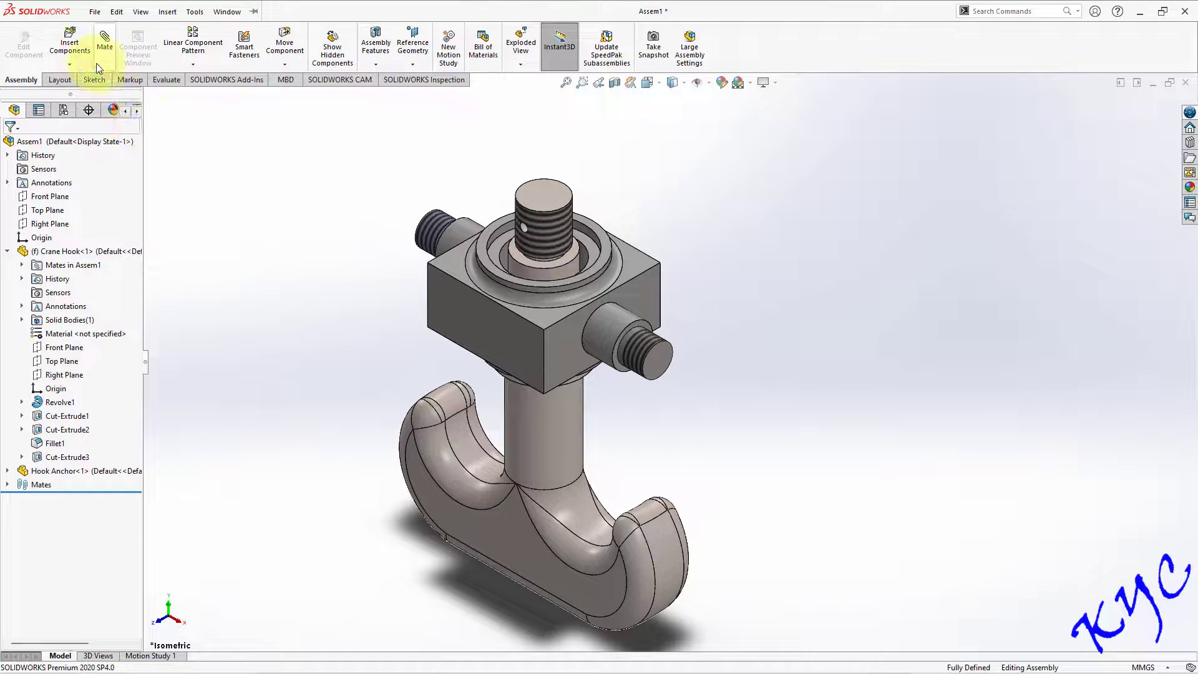
left_click(70, 49)
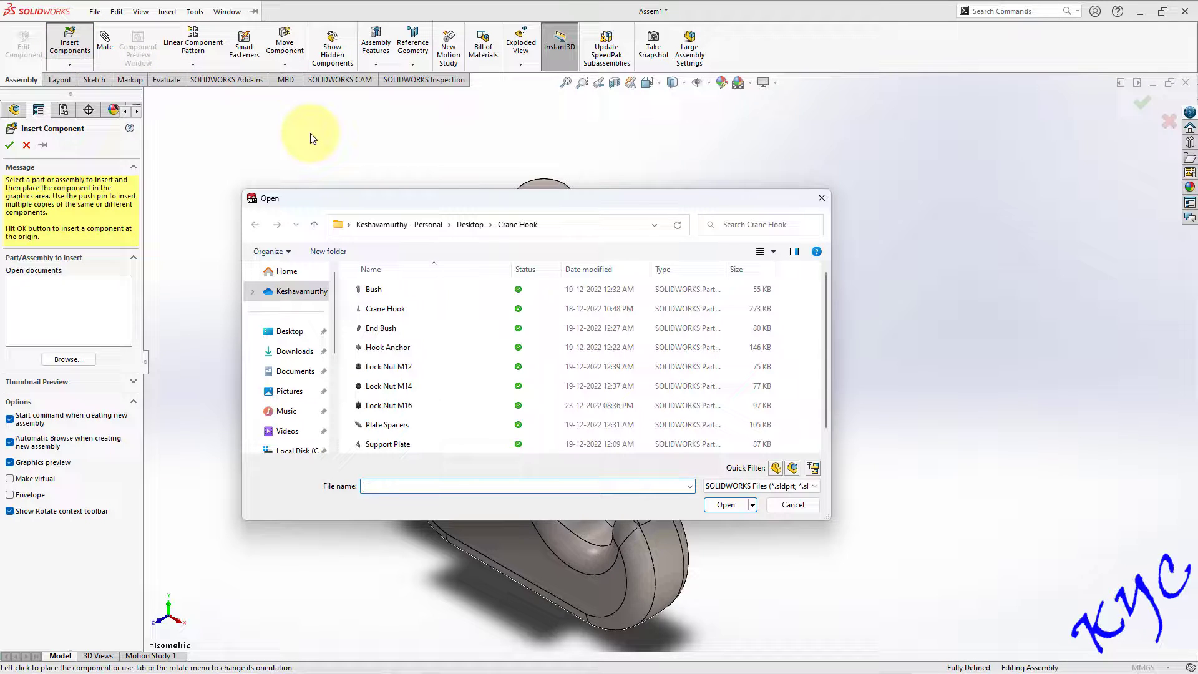
left_click(371, 291)
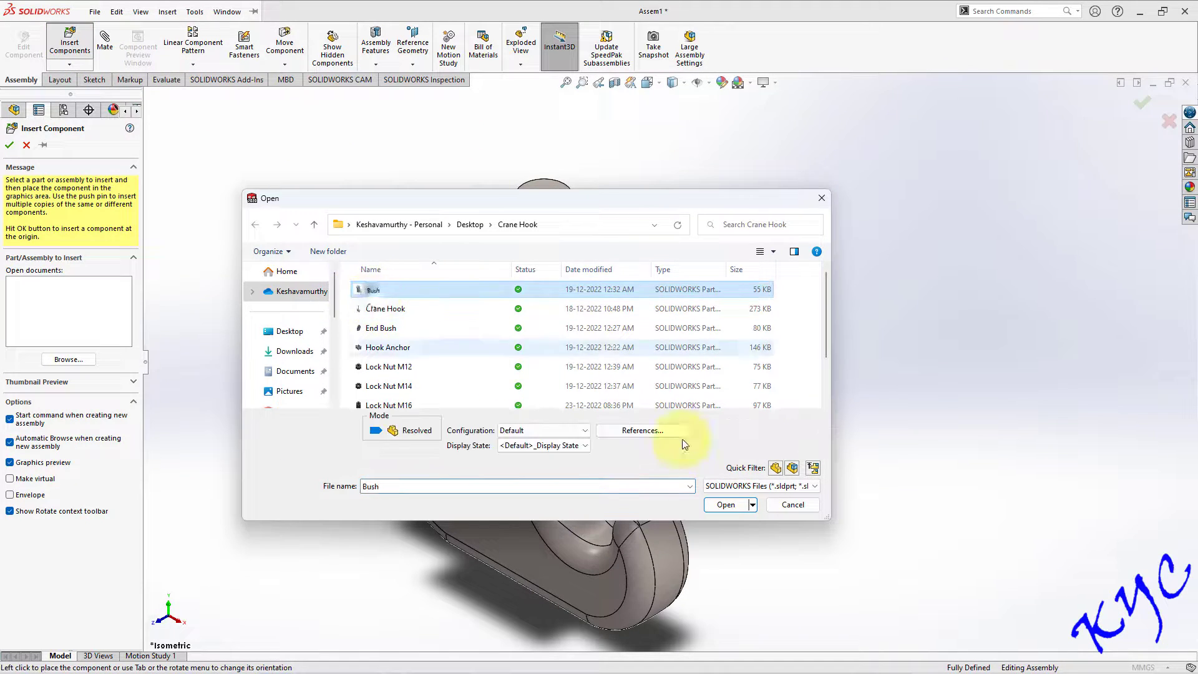
left_click(729, 505)
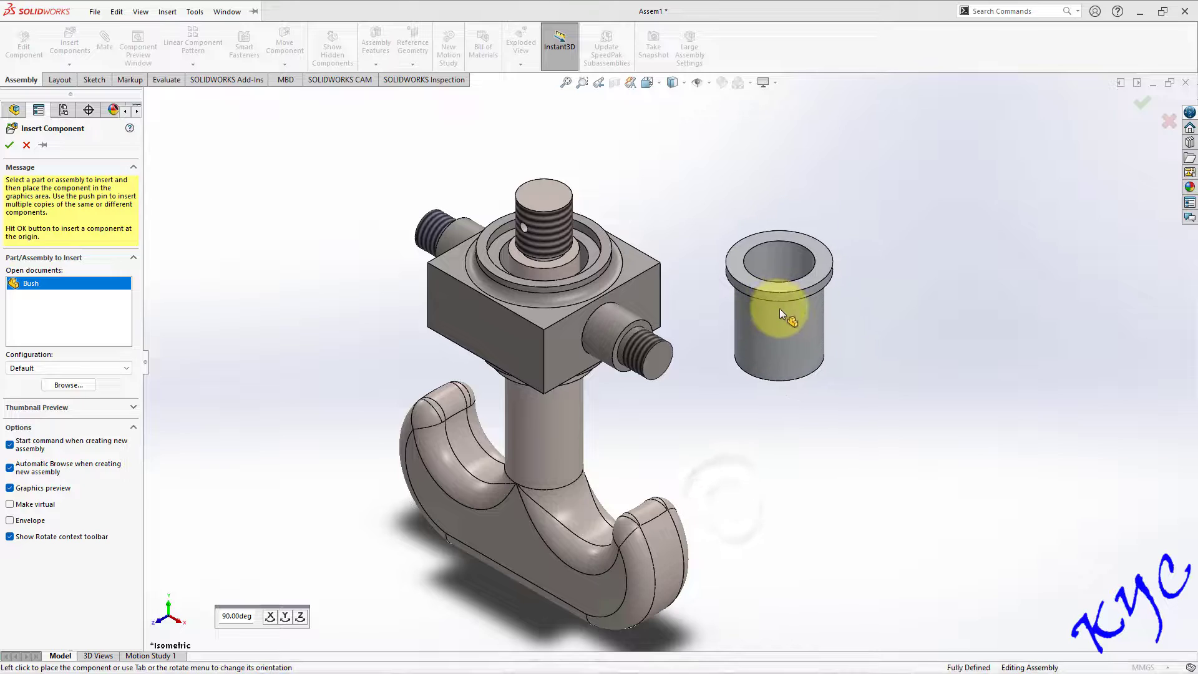
left_click(890, 346)
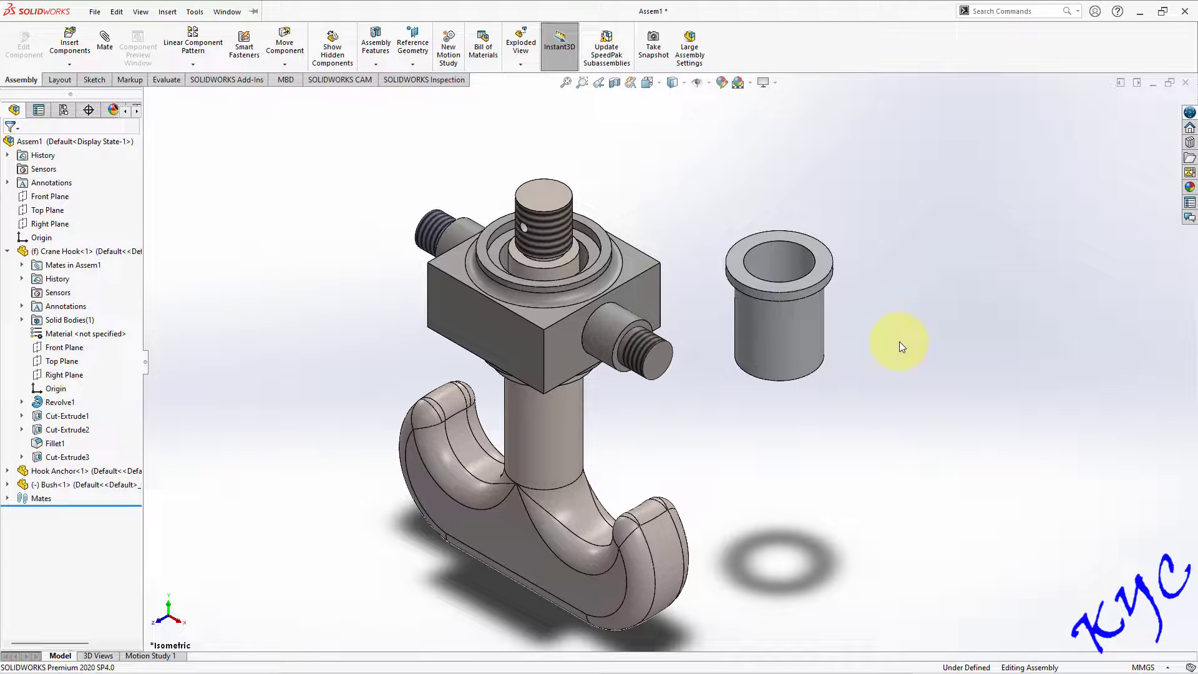
Mate the Bush's inner bore concentric with the Crane Hook's cylindrical shank.
left_click(105, 38)
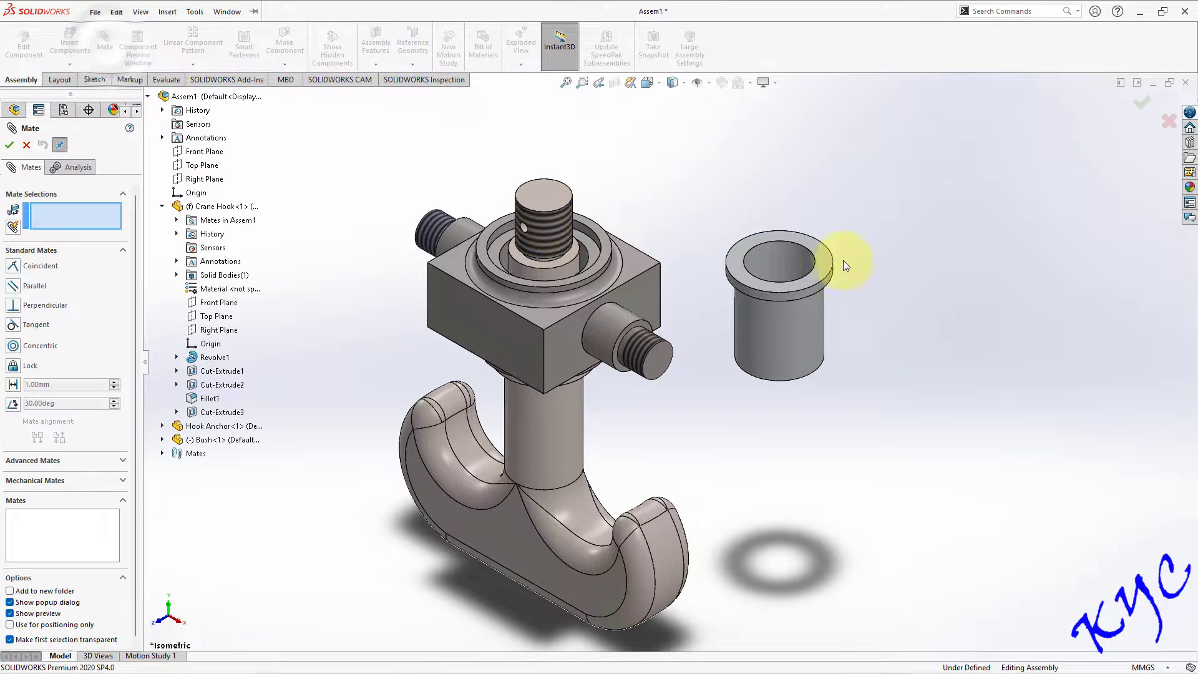
left_click(799, 264)
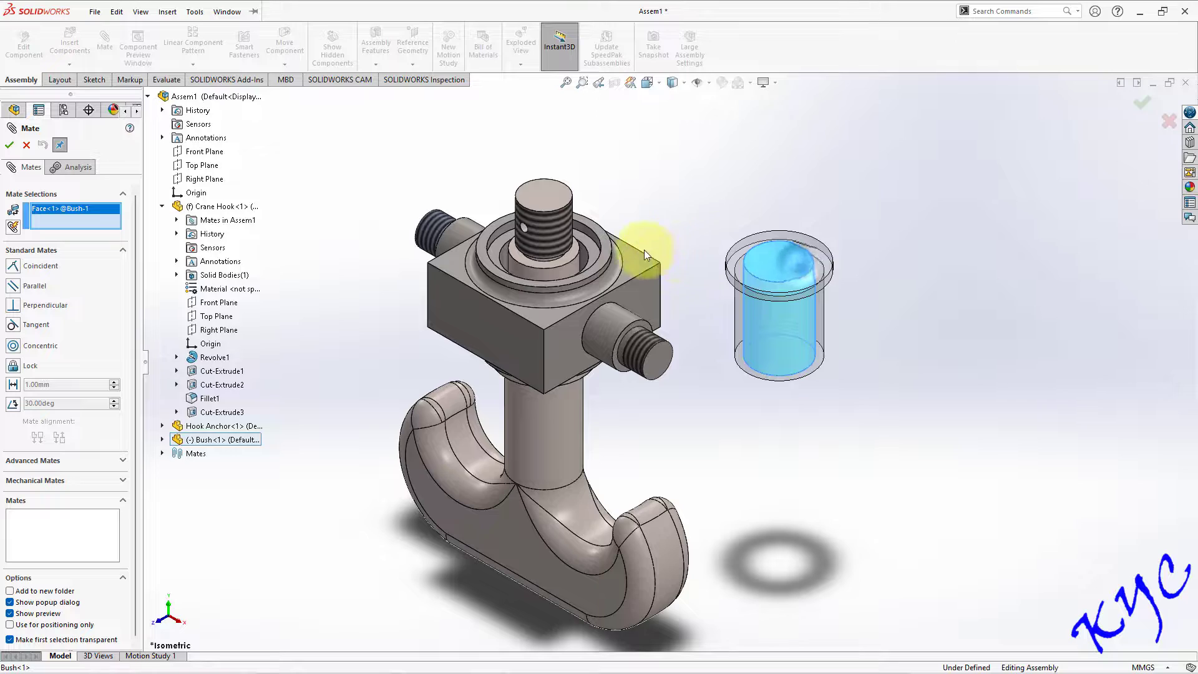
left_click(576, 264)
left_click(9, 145)
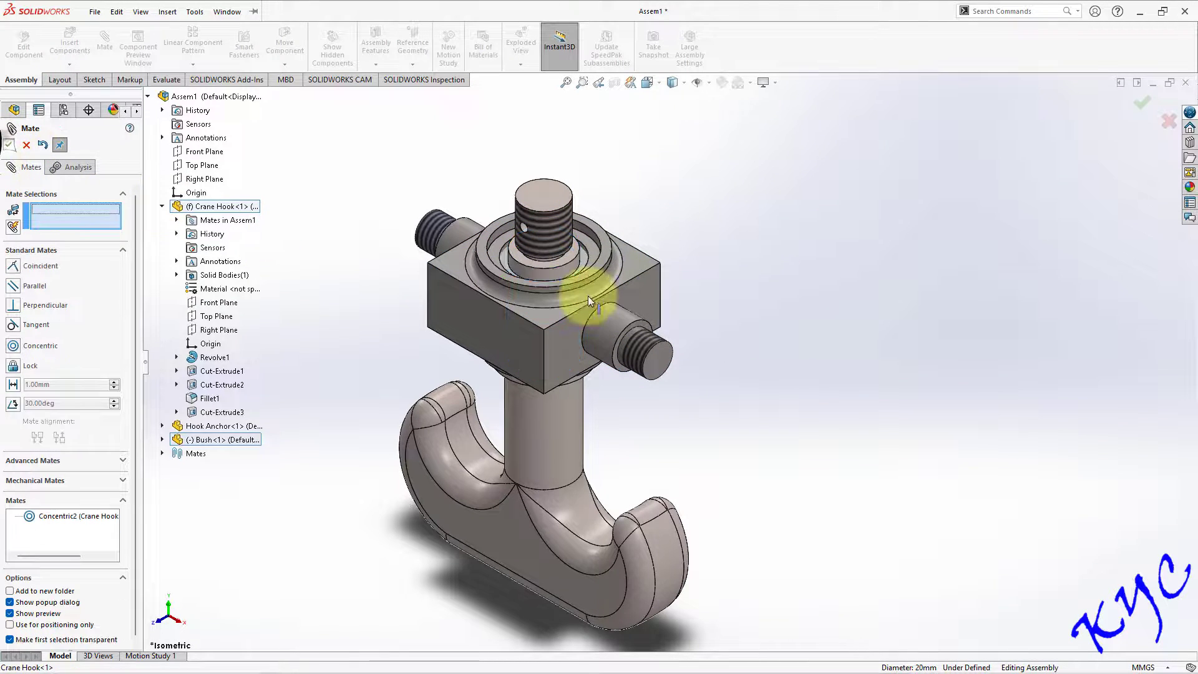
Hide the Hook Anchor and slide the Bush up along the Crane Hook's shank, clear of the collar.
right_click(572, 359)
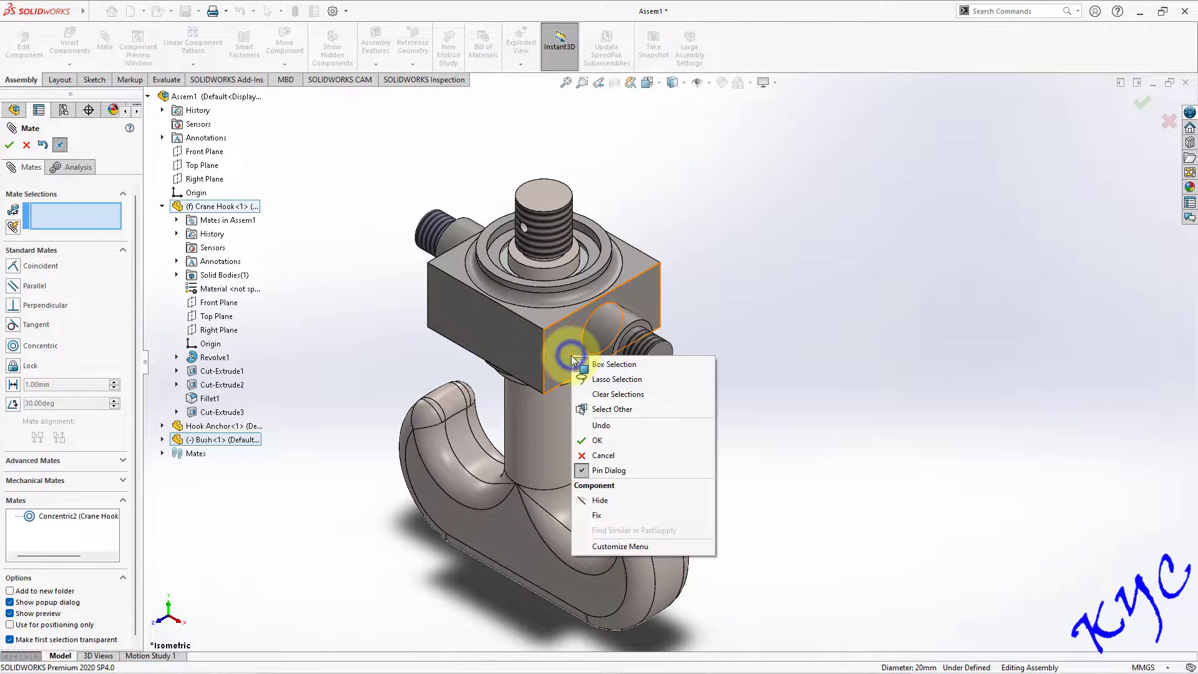
left_click(605, 498)
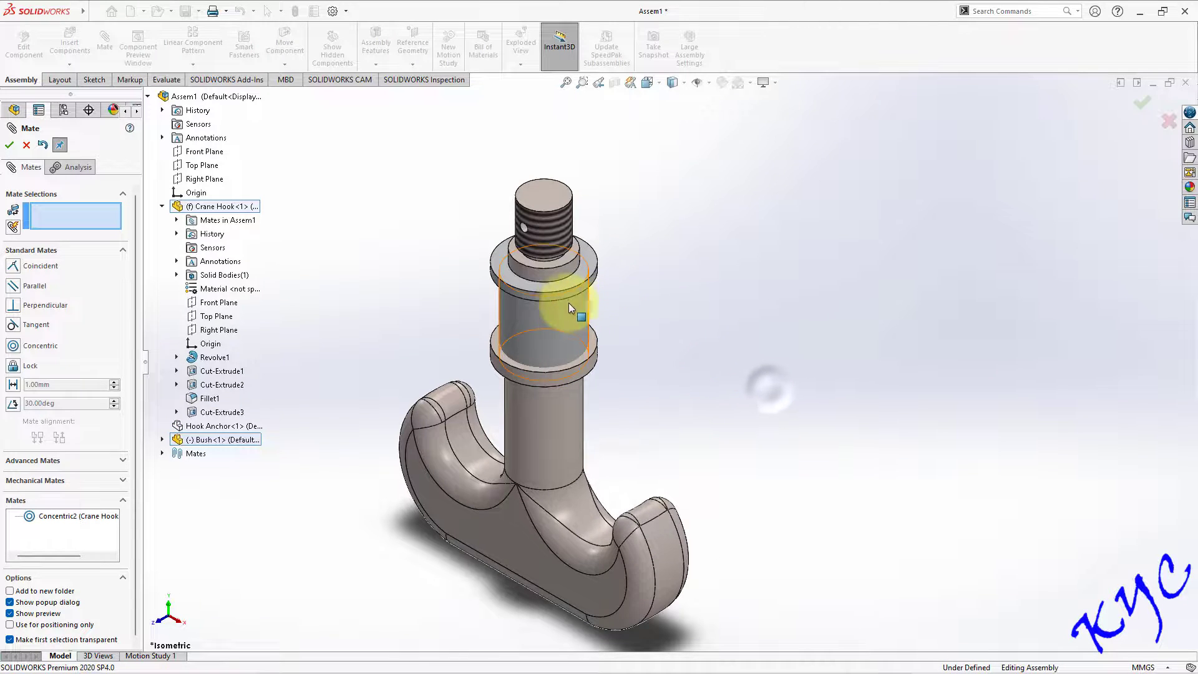
left_click_drag(557, 297, 550, 150)
Mate the Bush's bottom ring face coincident with the upper face of the Crane Hook's collar.
left_click(594, 341)
middle_click_drag(598, 340, 587, 224)
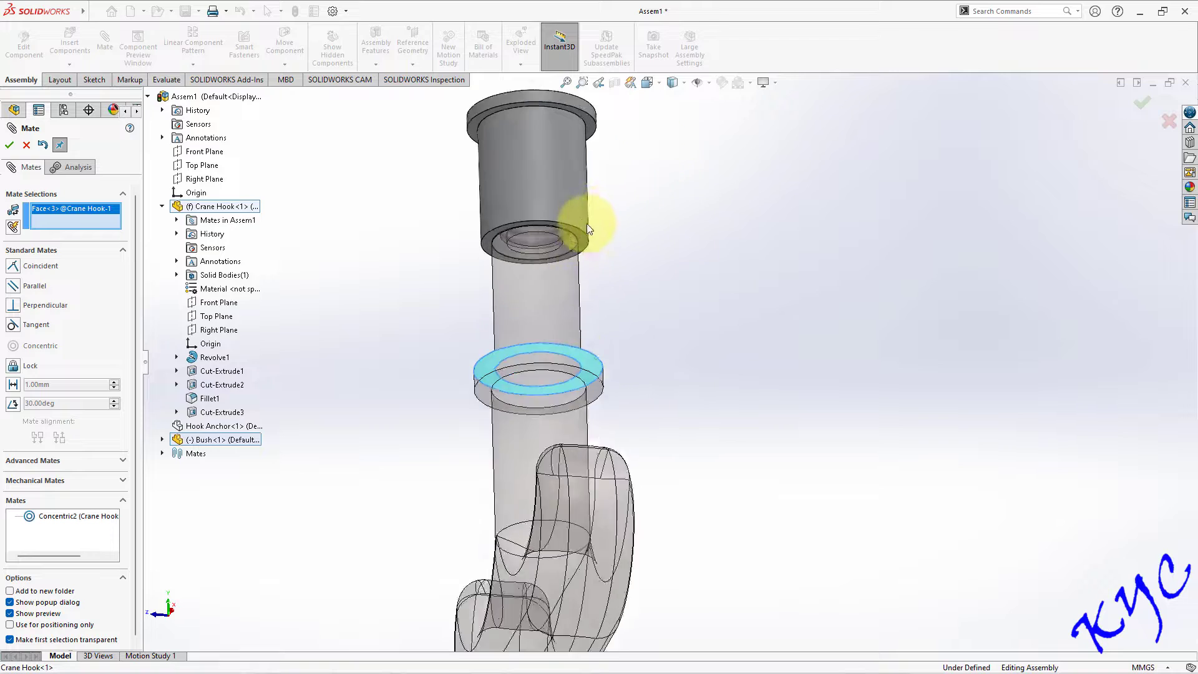
left_click(588, 257)
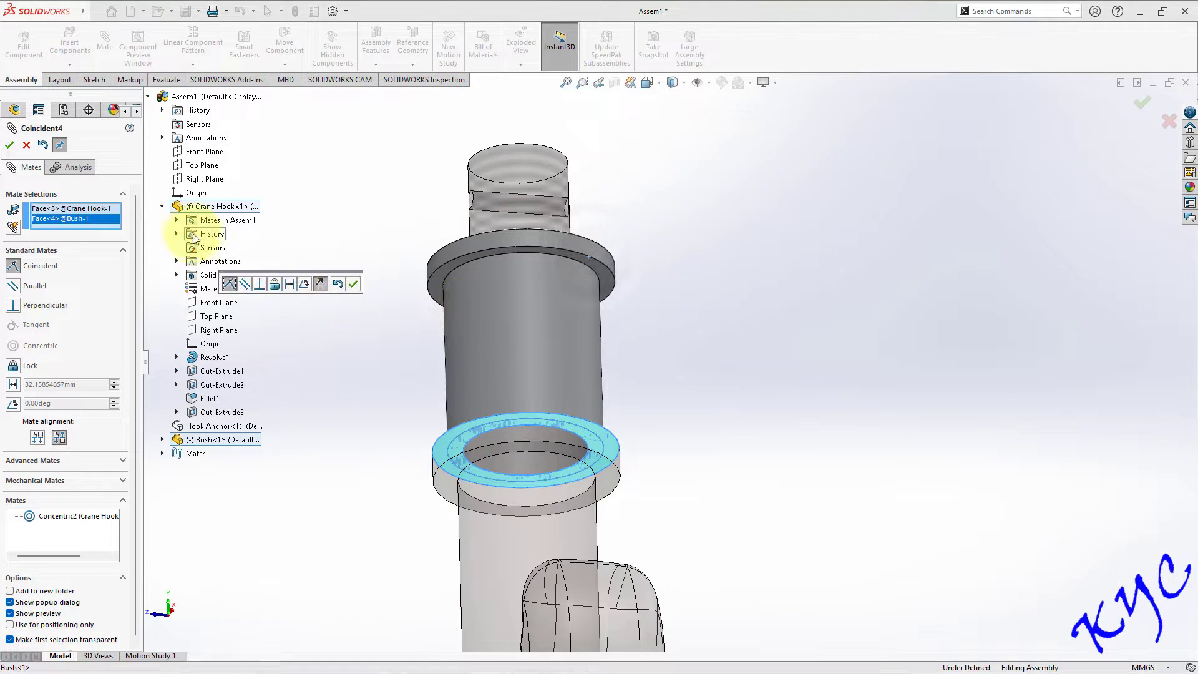
left_click(353, 284)
Show the hidden Hook Anchor again and finish the mating command.
middle_click_drag(732, 320, 368, 481)
right_click(230, 424)
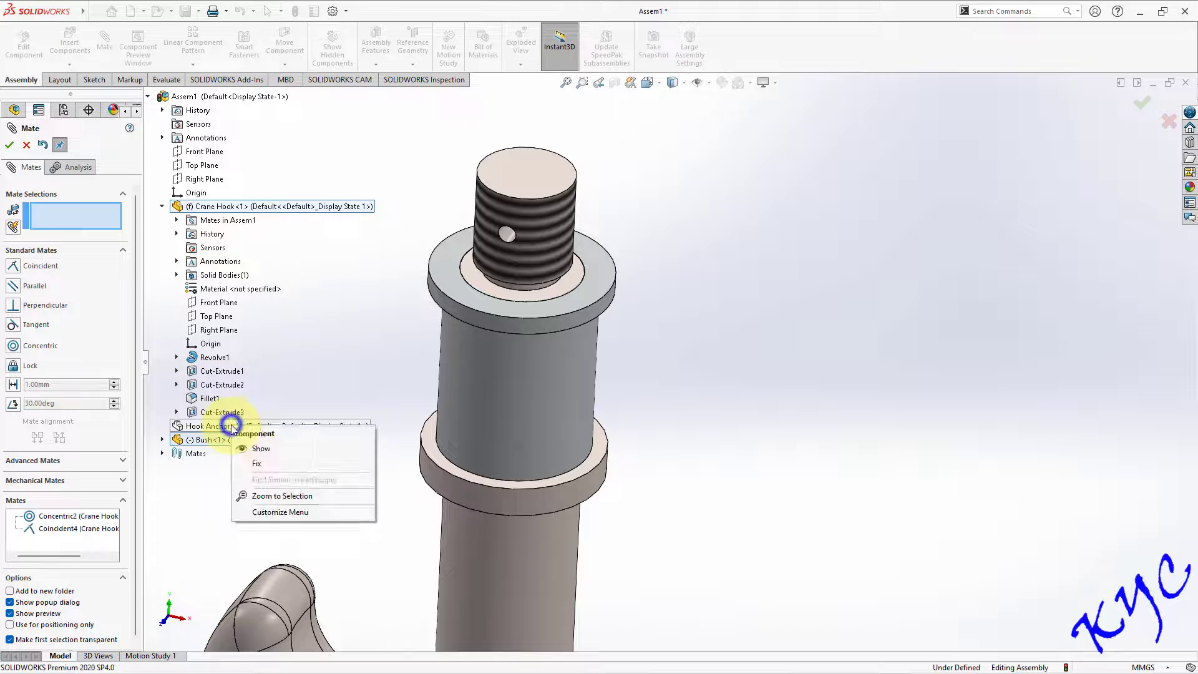
left_click(259, 447)
scroll(797, 284, "up", 5)
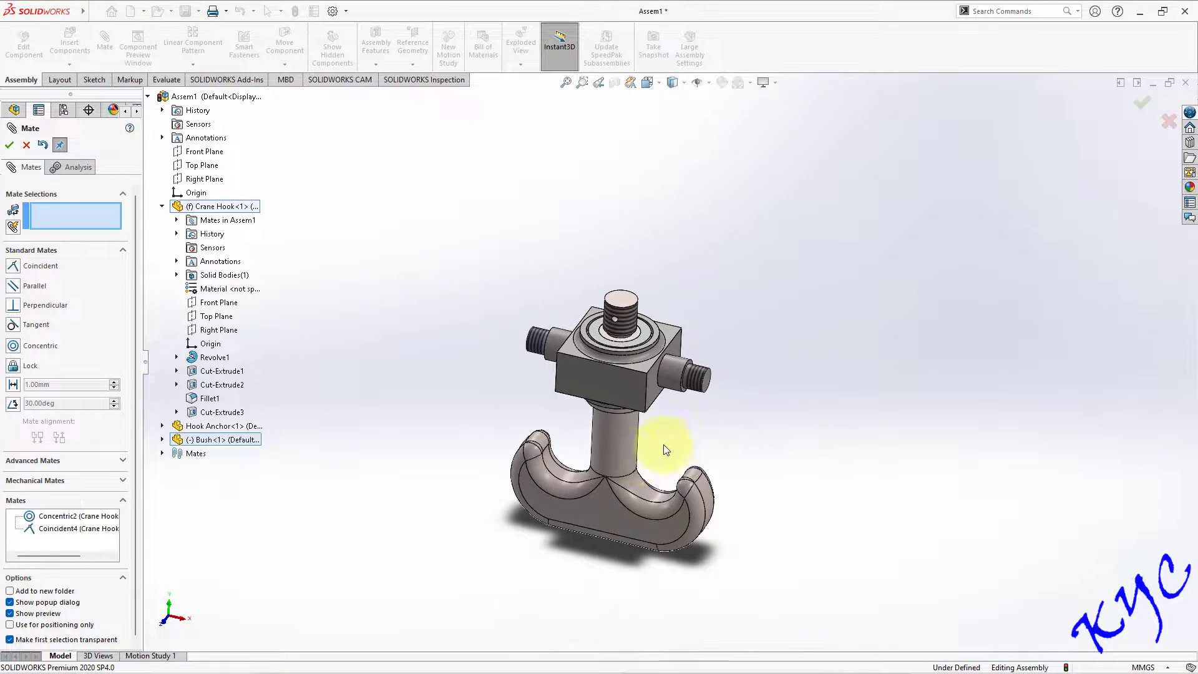
scroll(666, 449, "down", 3)
left_click(9, 145)
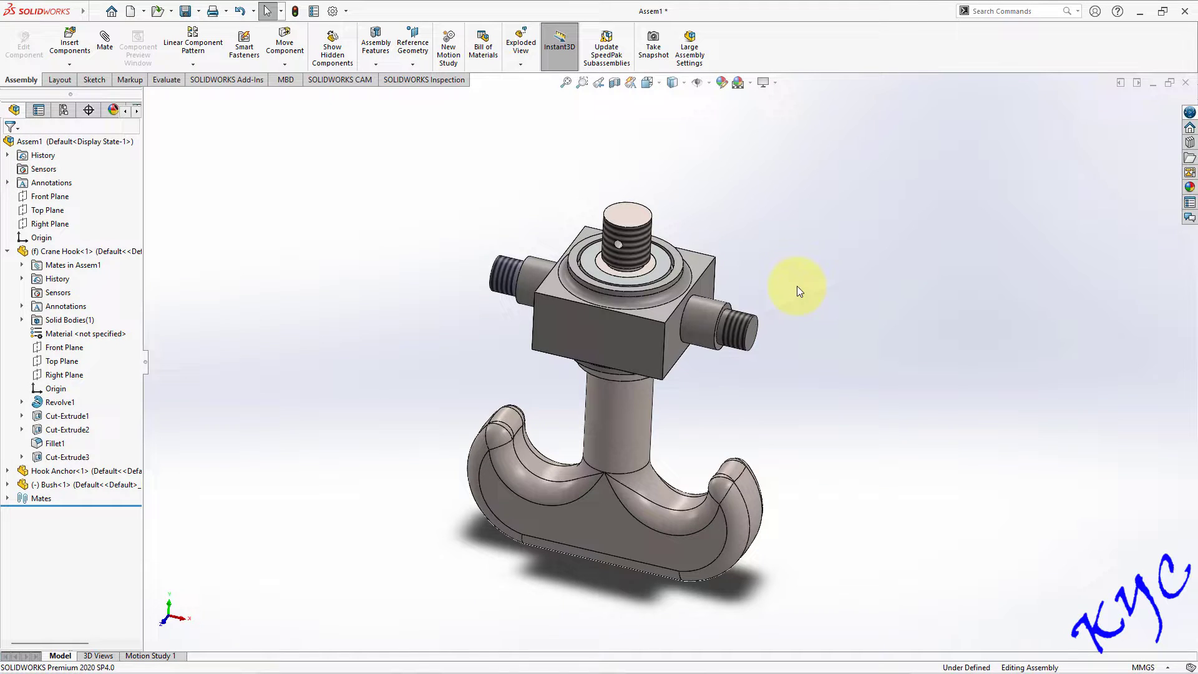
key("ctrl+7")
scroll(853, 287, "down", 2)
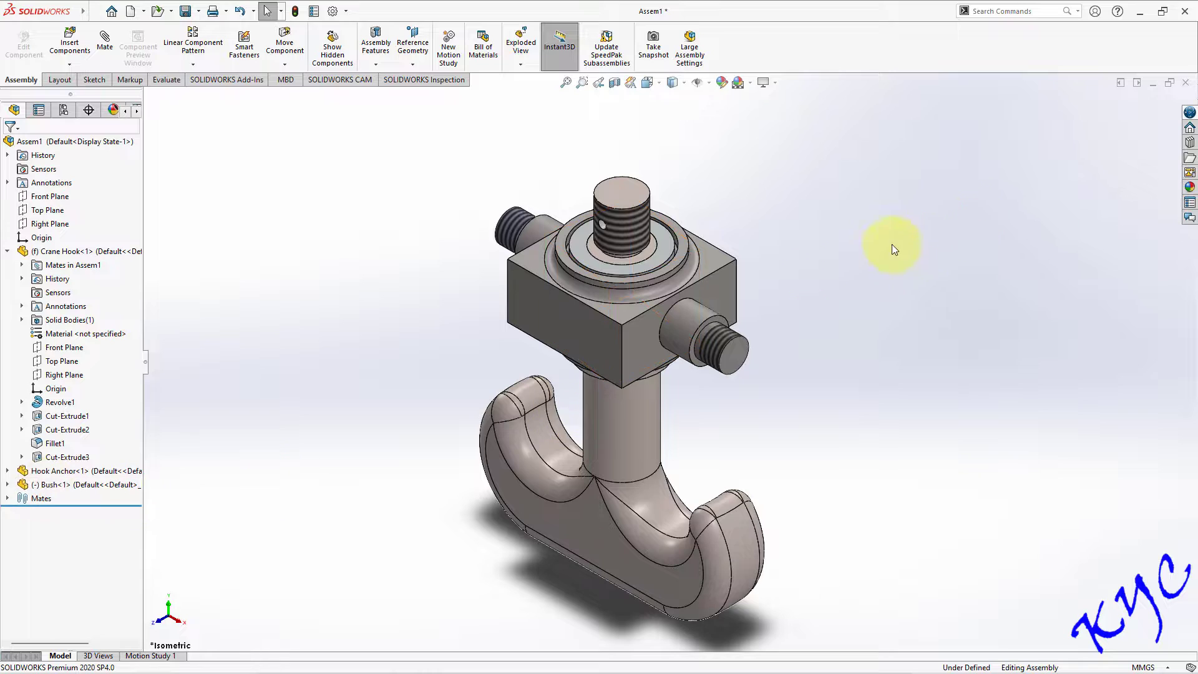
scroll(842, 250, "down", 1)
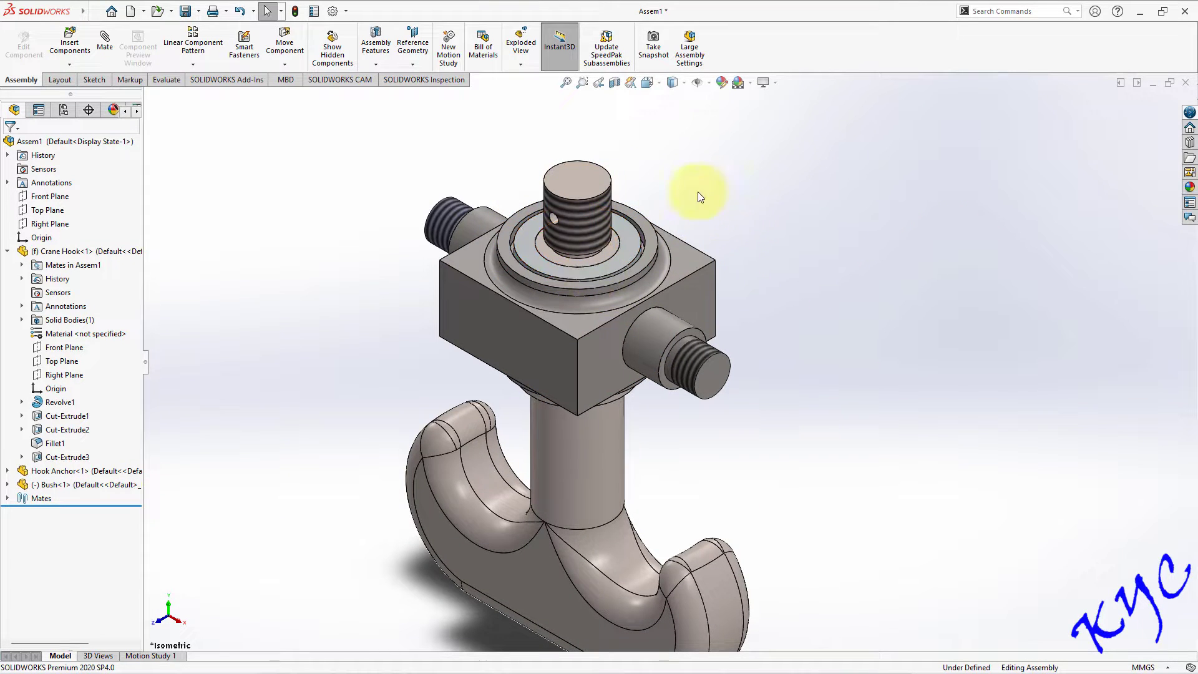
scroll(798, 297, "up", 2)
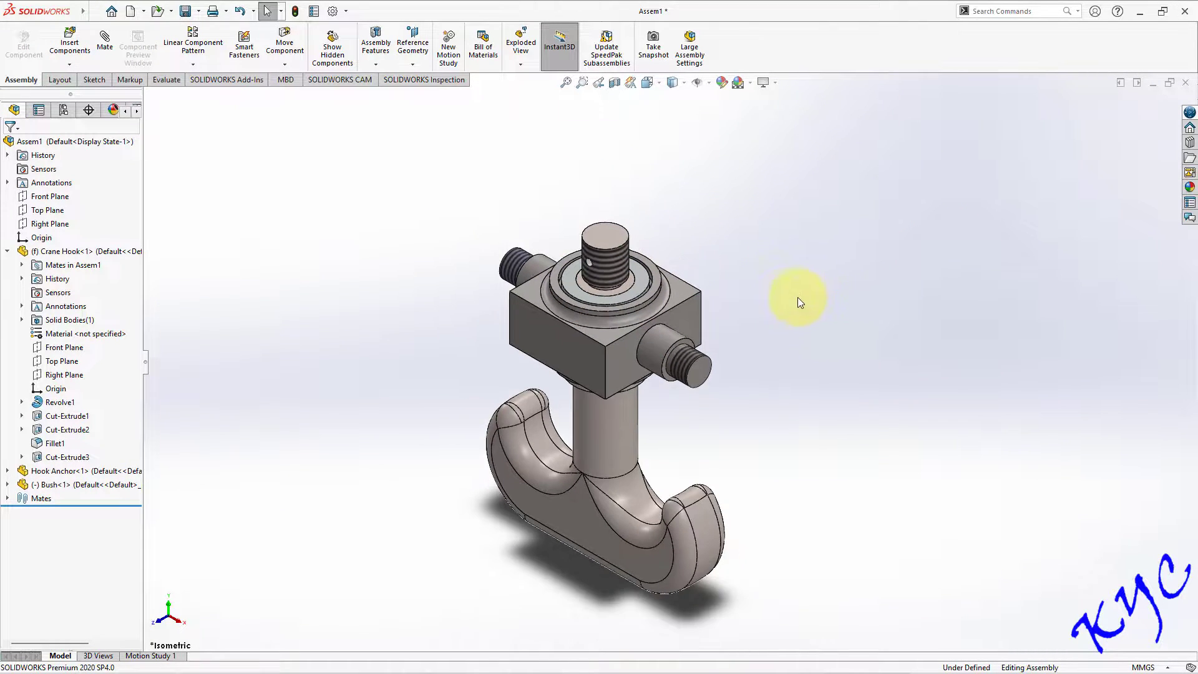
scroll(663, 303, "down", 1)
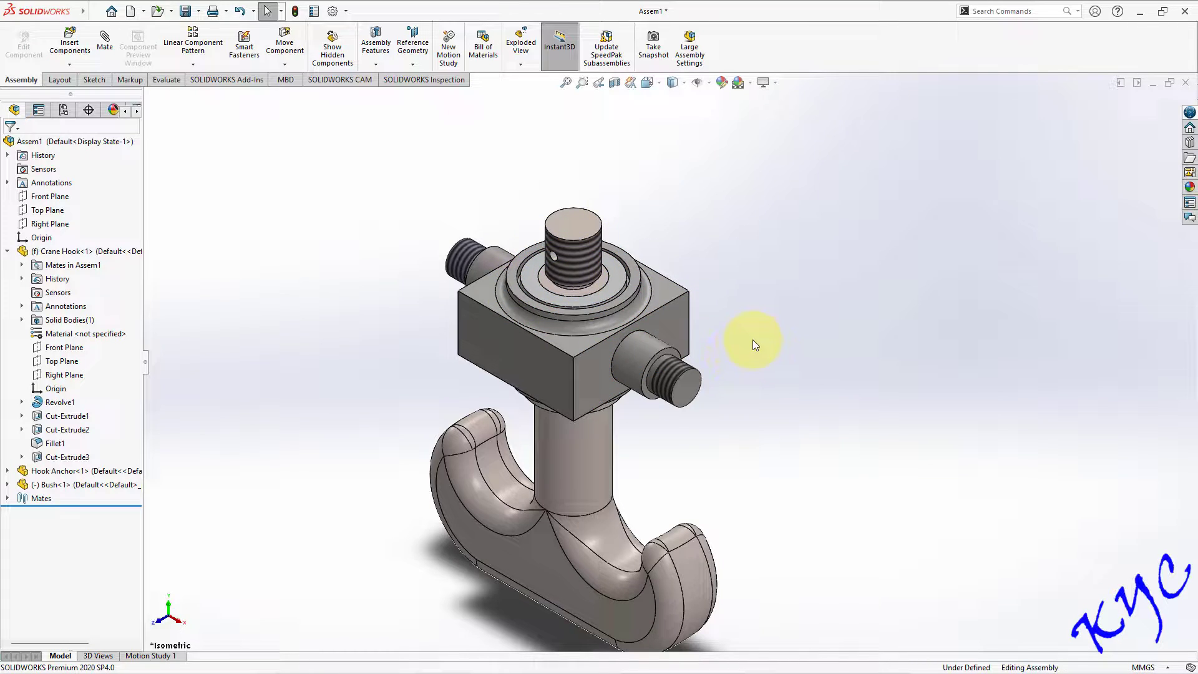
scroll(753, 340, "up", 2)
scroll(750, 343, "down", 1)
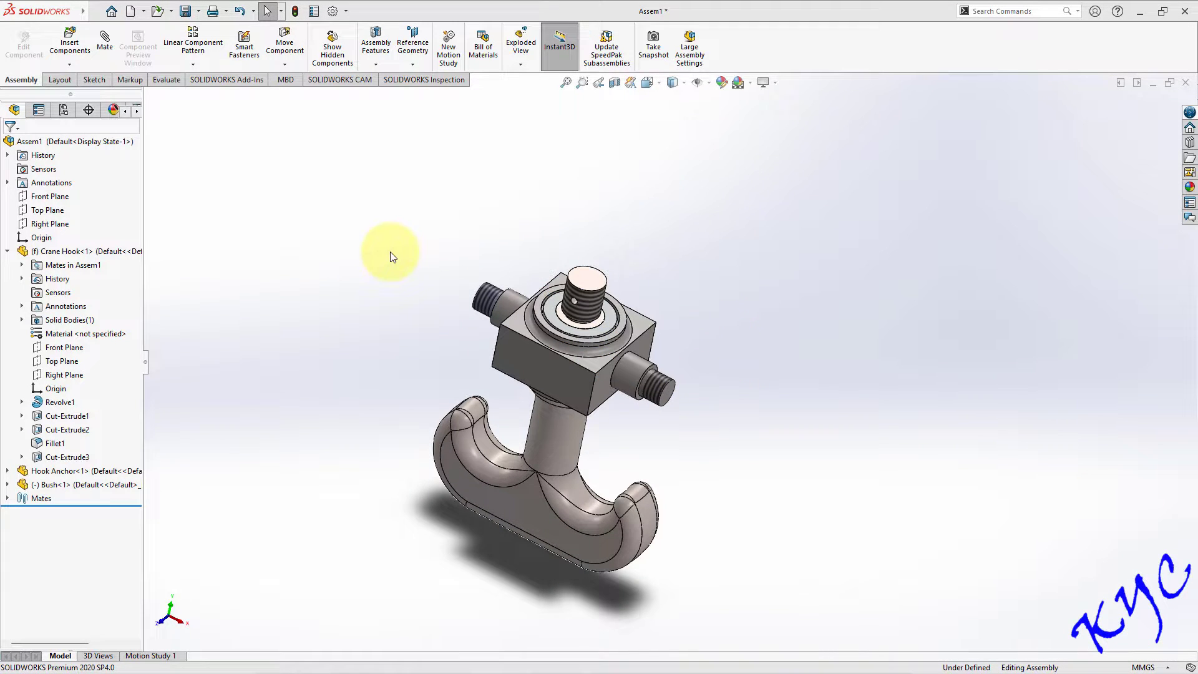
Insert the Support Plate part and place it in free space beside the Hook Anchor.
left_click(72, 45)
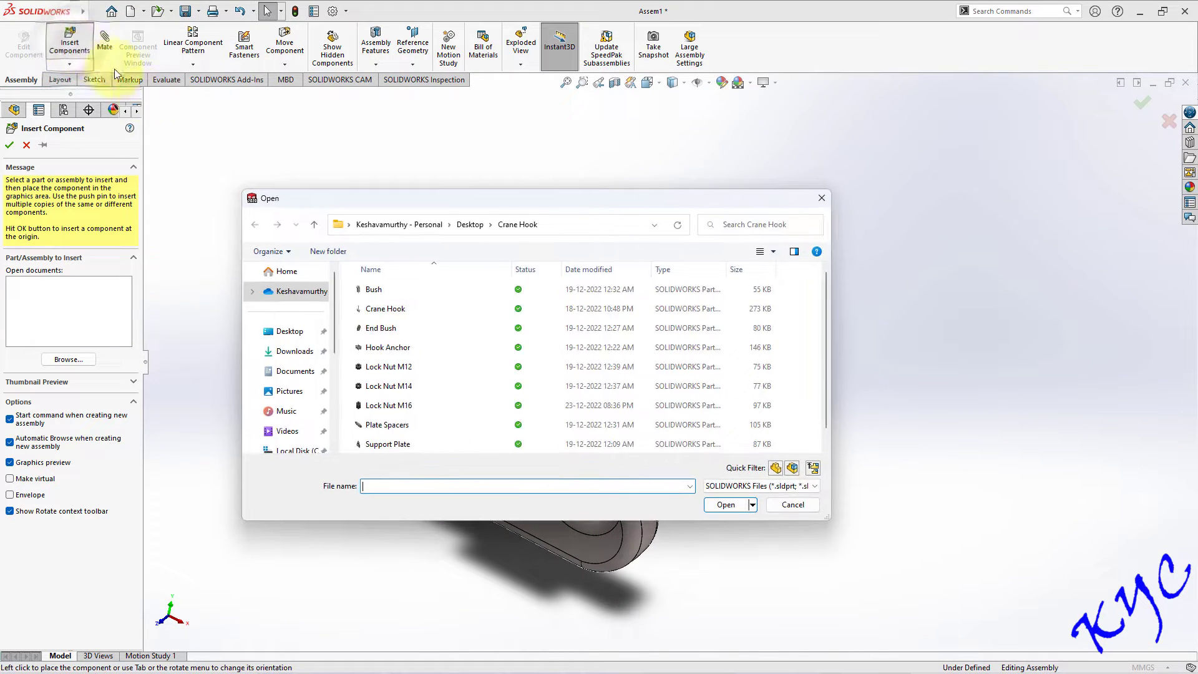
left_click(398, 444)
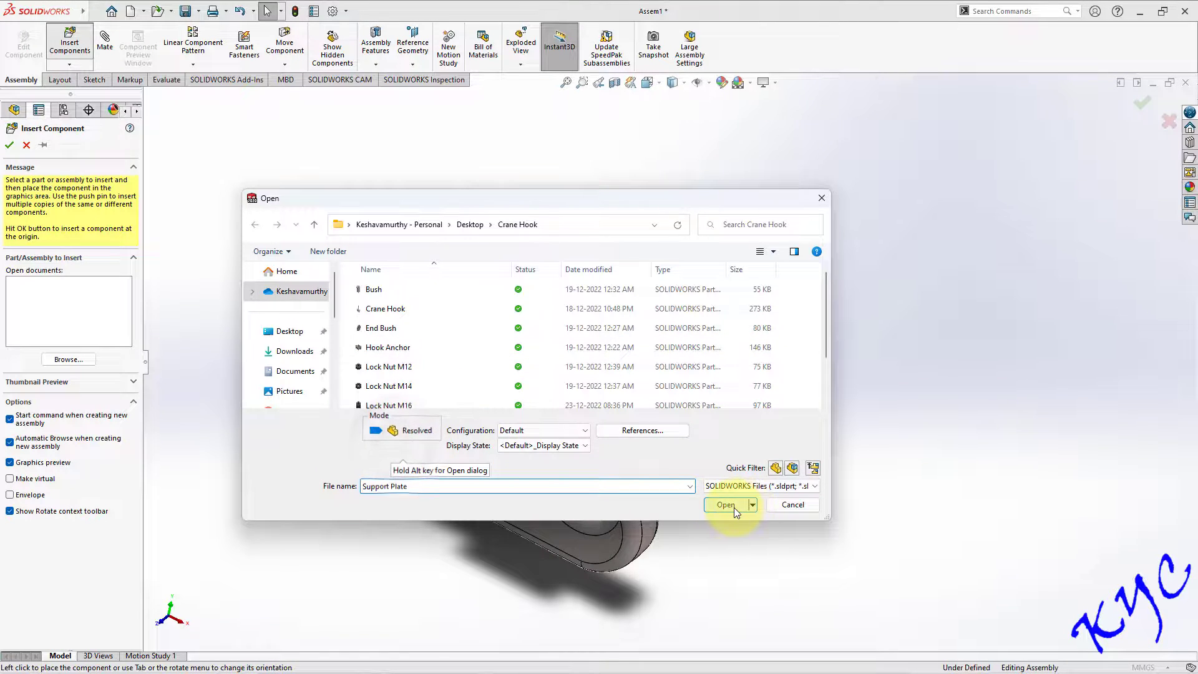
left_click(735, 506)
left_click(789, 447)
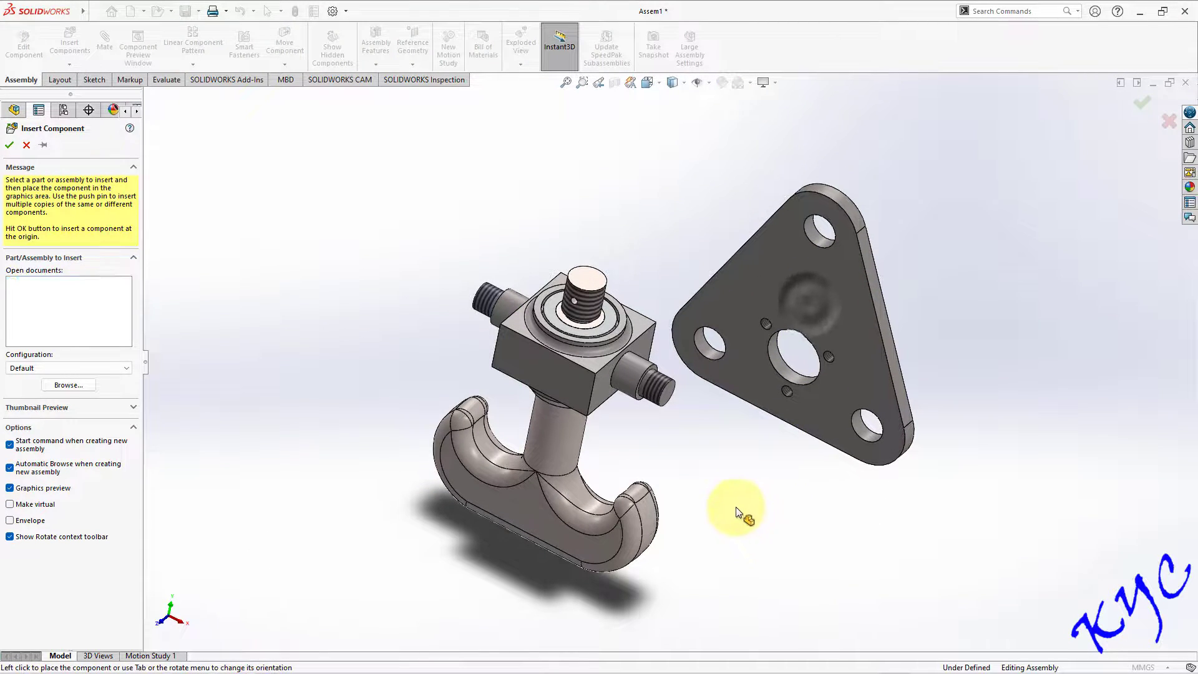
Mate the Support Plate's large centre hole concentric with the Hook Anchor's side pin.
scroll(919, 411, "down", 2)
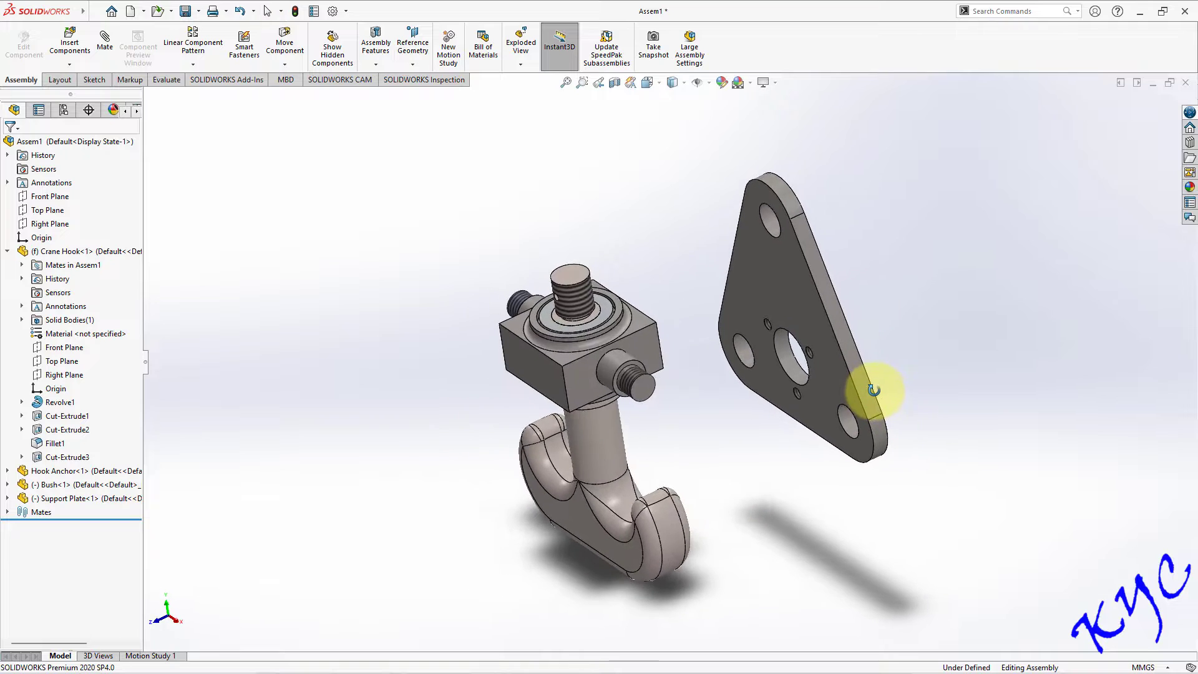
scroll(946, 384, "down", 1)
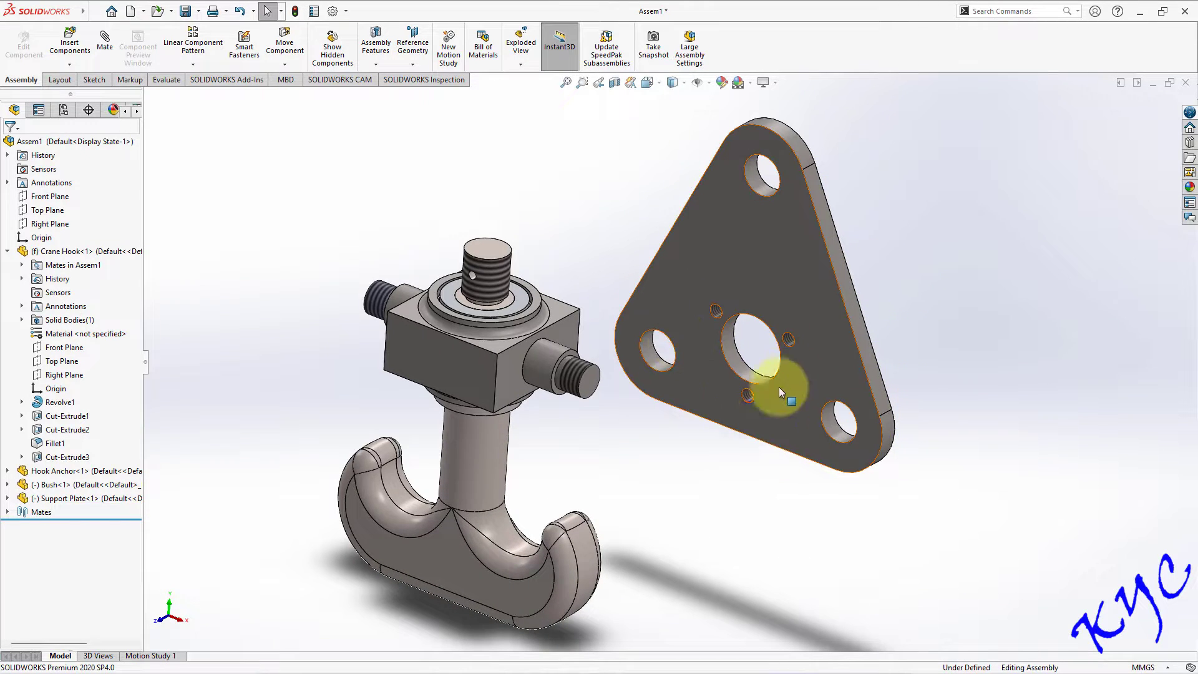
left_click(105, 43)
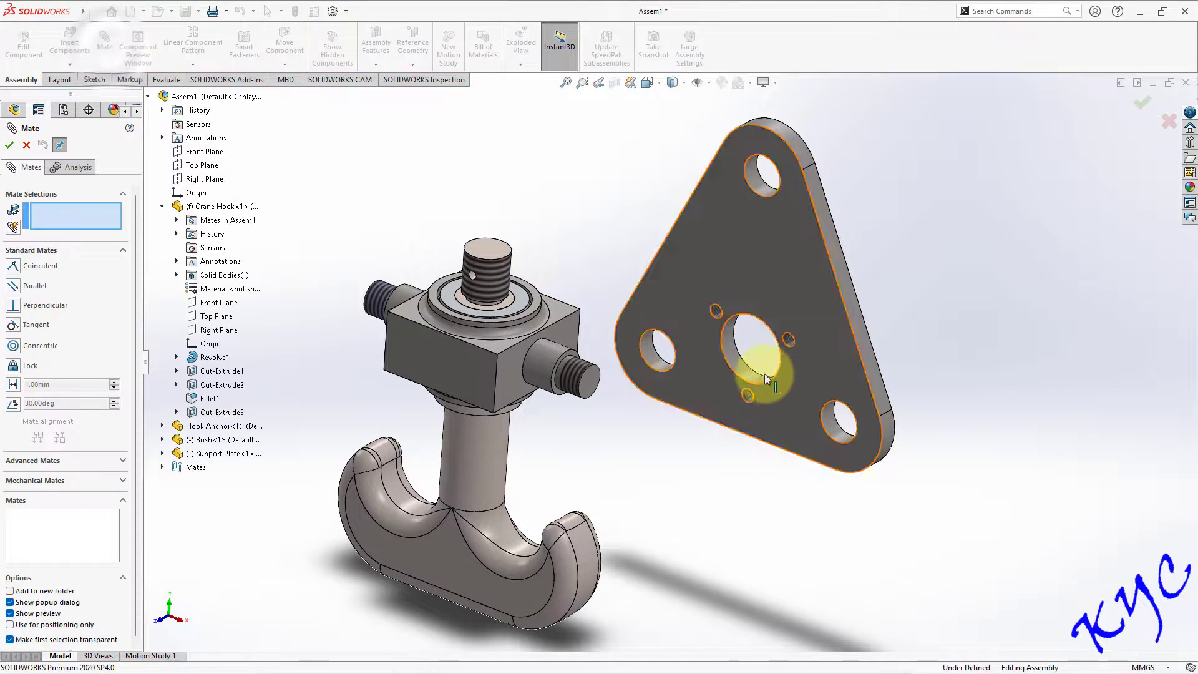
left_click(747, 372)
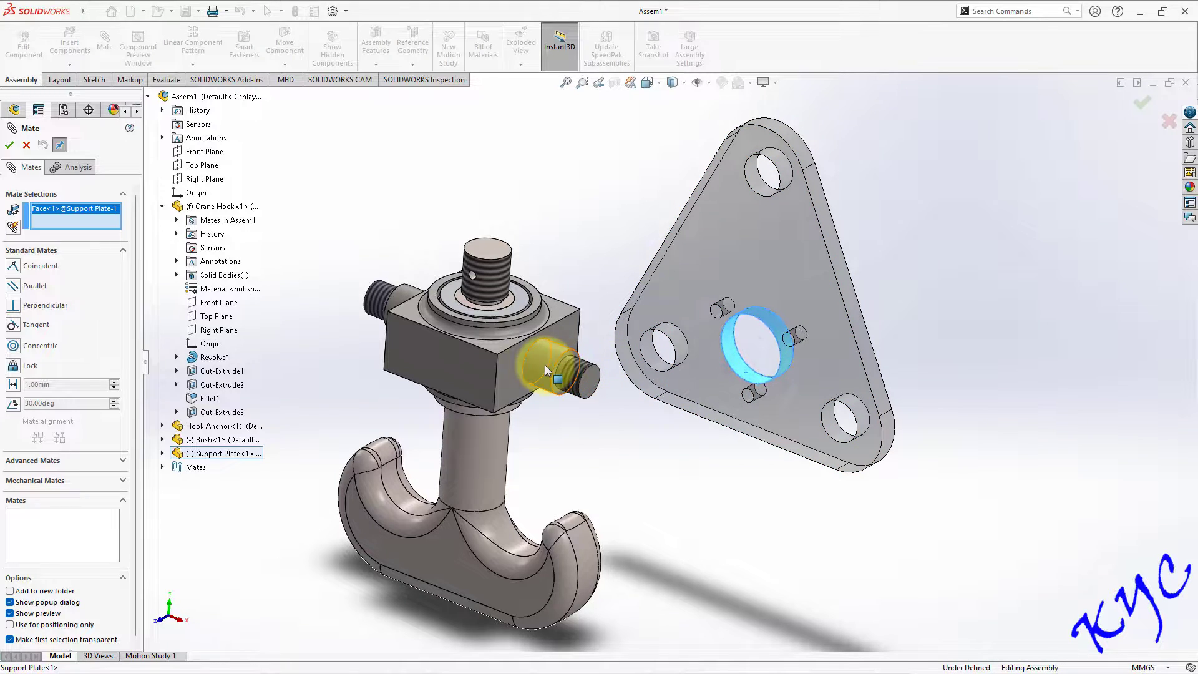
left_click(546, 366)
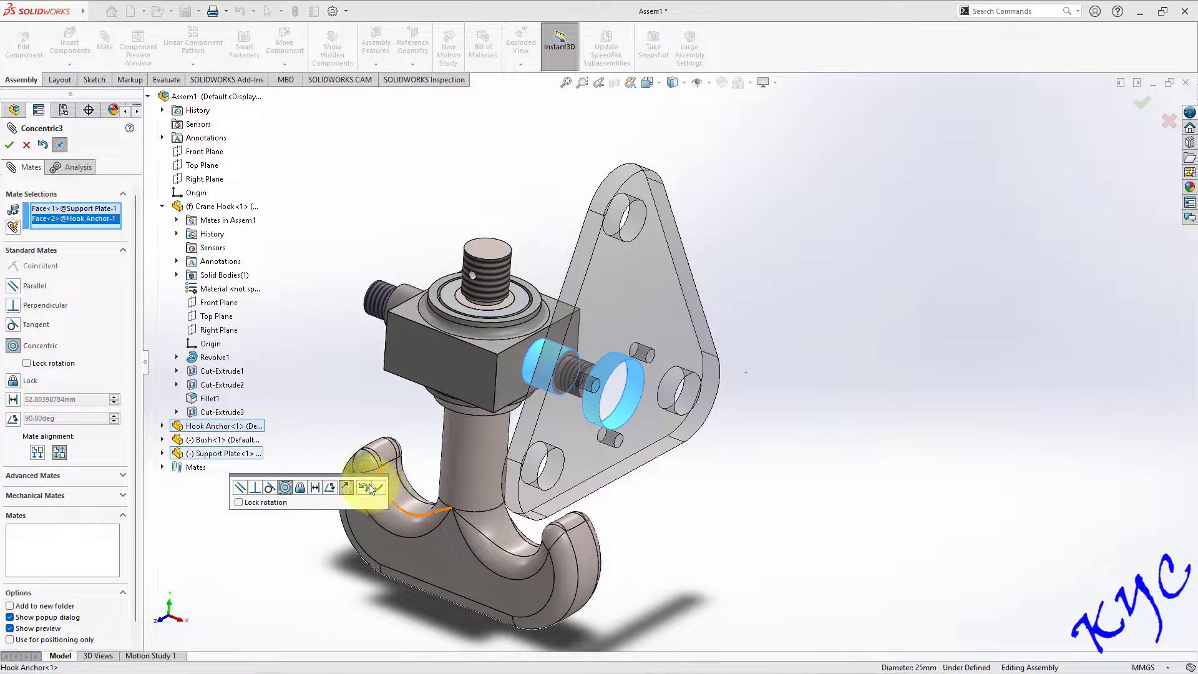
left_click(377, 487)
Mate the Hook Anchor's side face around that pin coincident with the Support Plate's inner face.
left_click(514, 381)
middle_click_drag(761, 402, 701, 348)
left_click(692, 367)
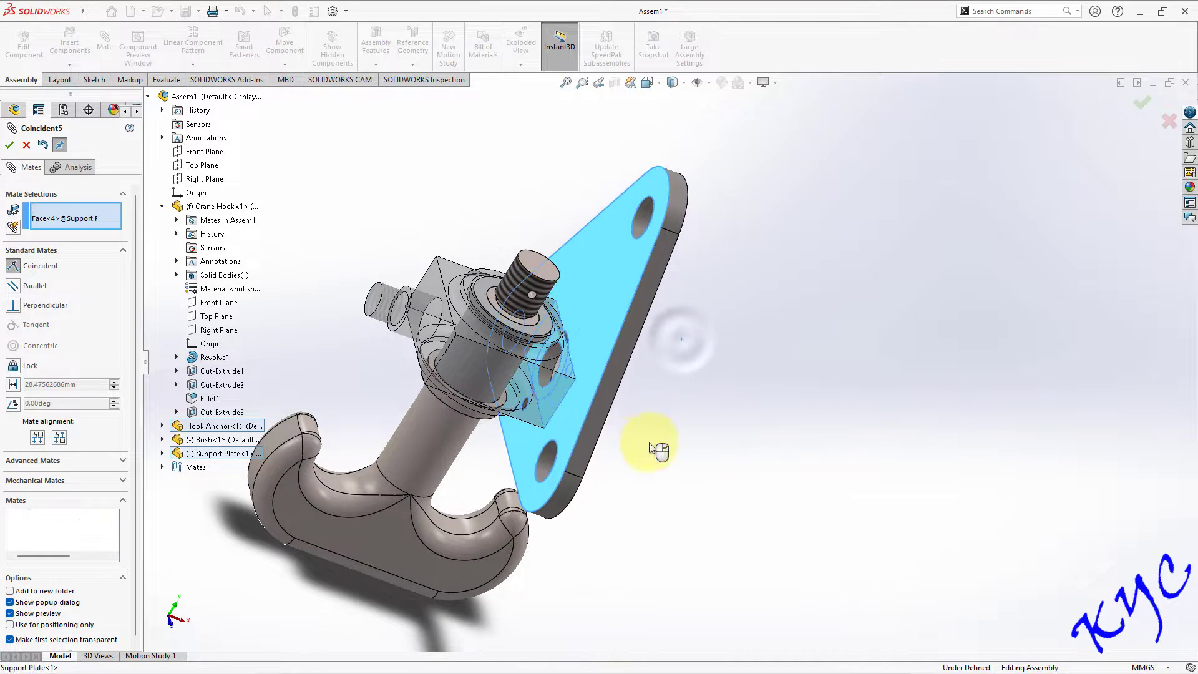
left_click(782, 465)
Mate the Support Plate's flat bottom edge face parallel to the Hook Anchor's top ring face and finish the mating command.
middle_click_drag(802, 401, 545, 426)
left_click(545, 428)
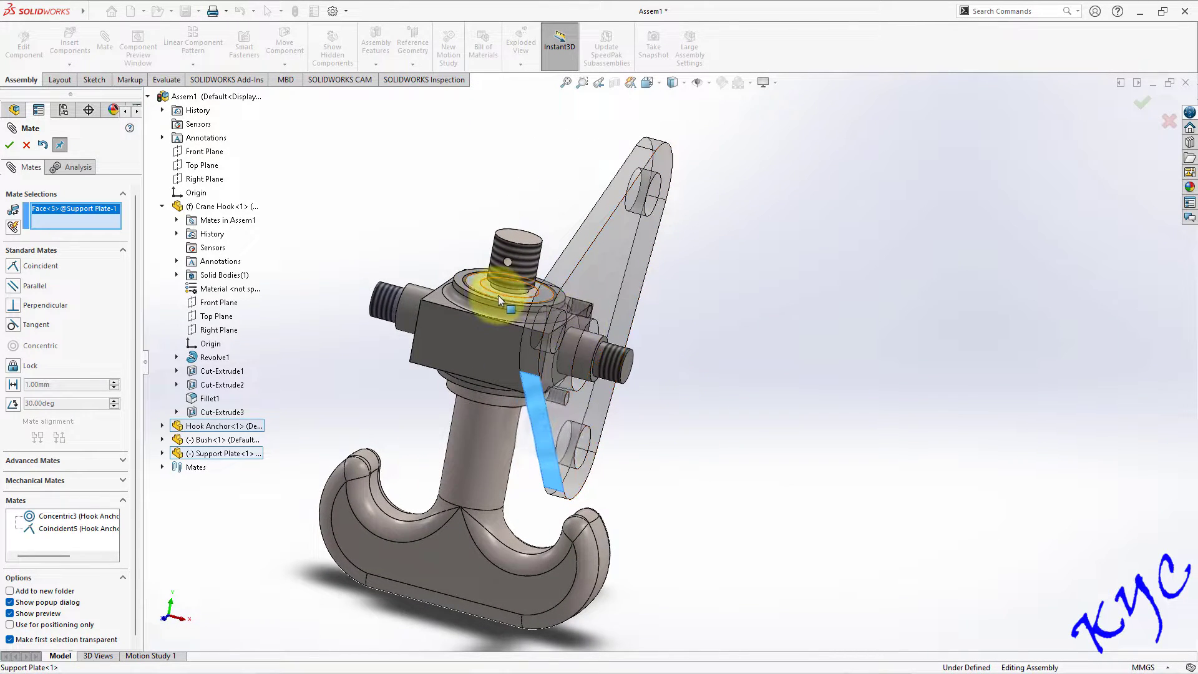
left_click(459, 282)
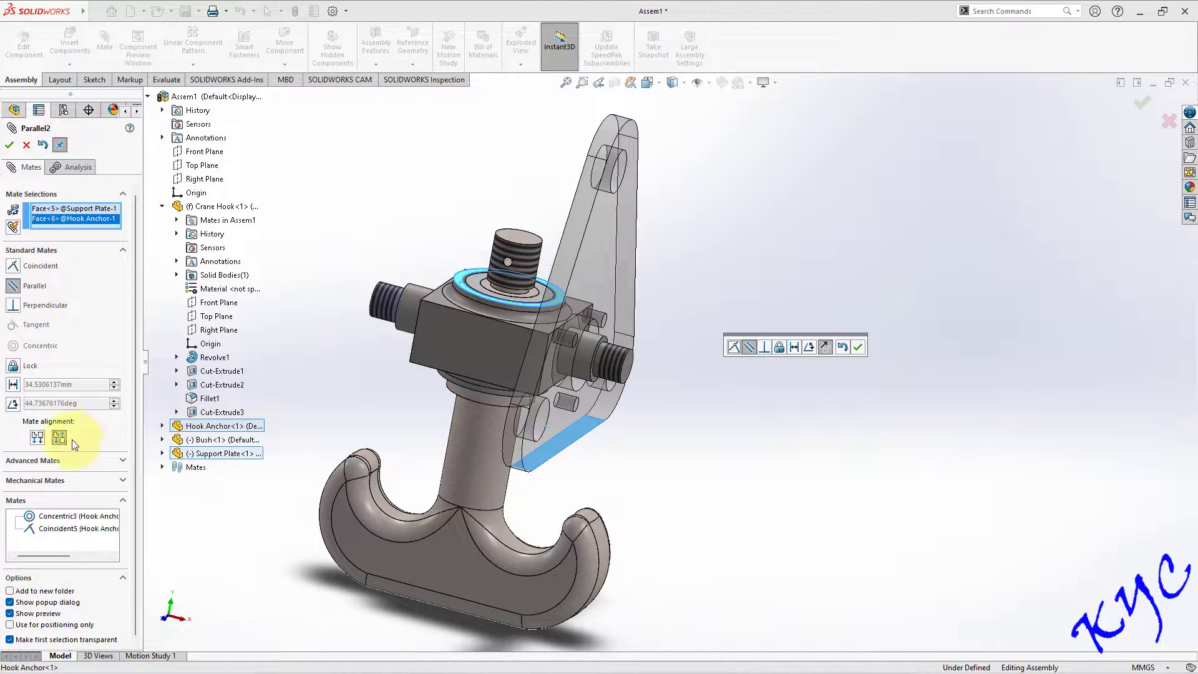
left_click(10, 144)
middle_click_drag(769, 275, 628, 316)
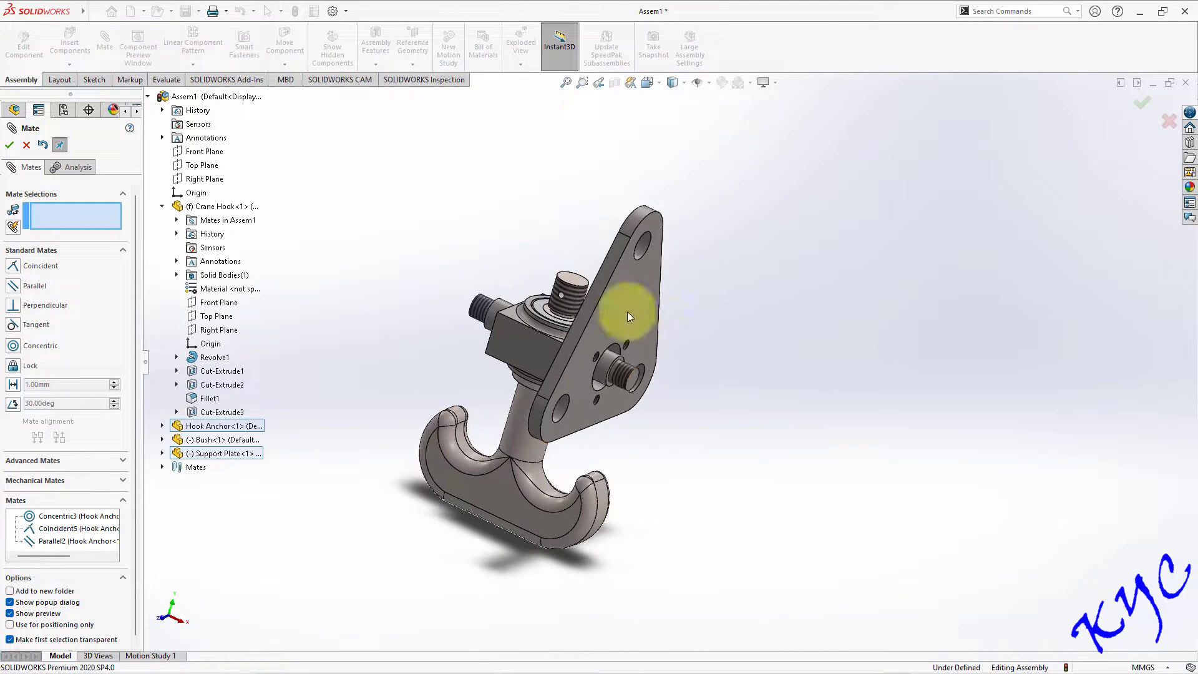
left_click(9, 144)
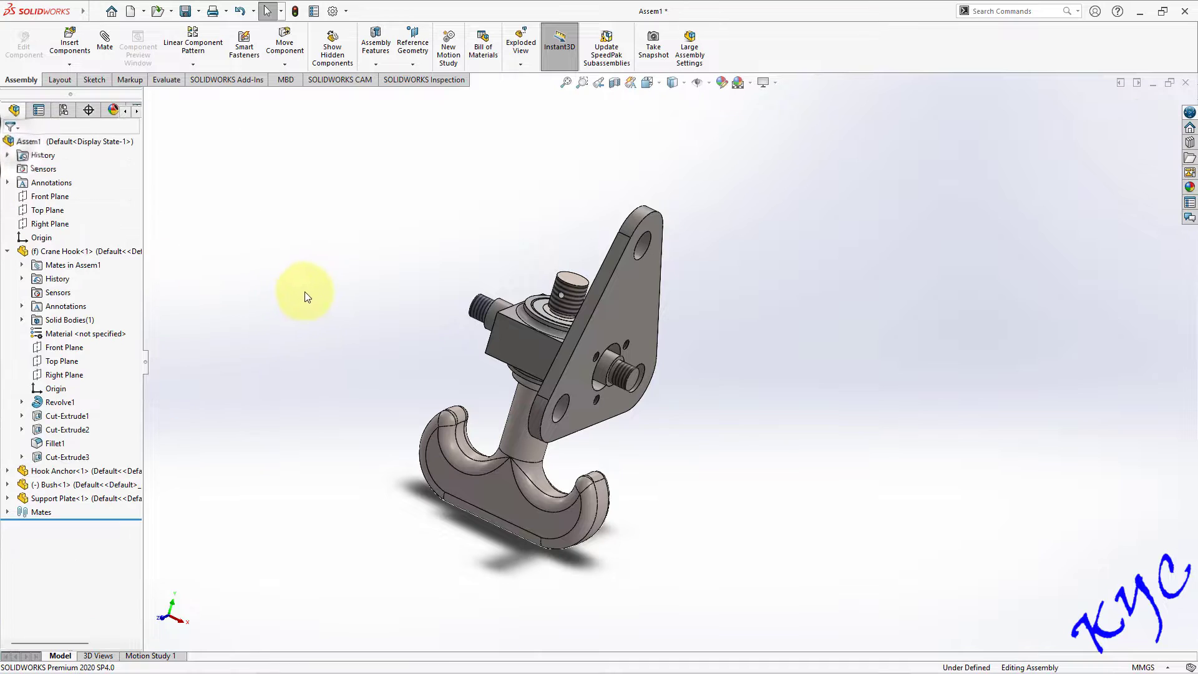
left_click(30, 498)
left_click(585, 298)
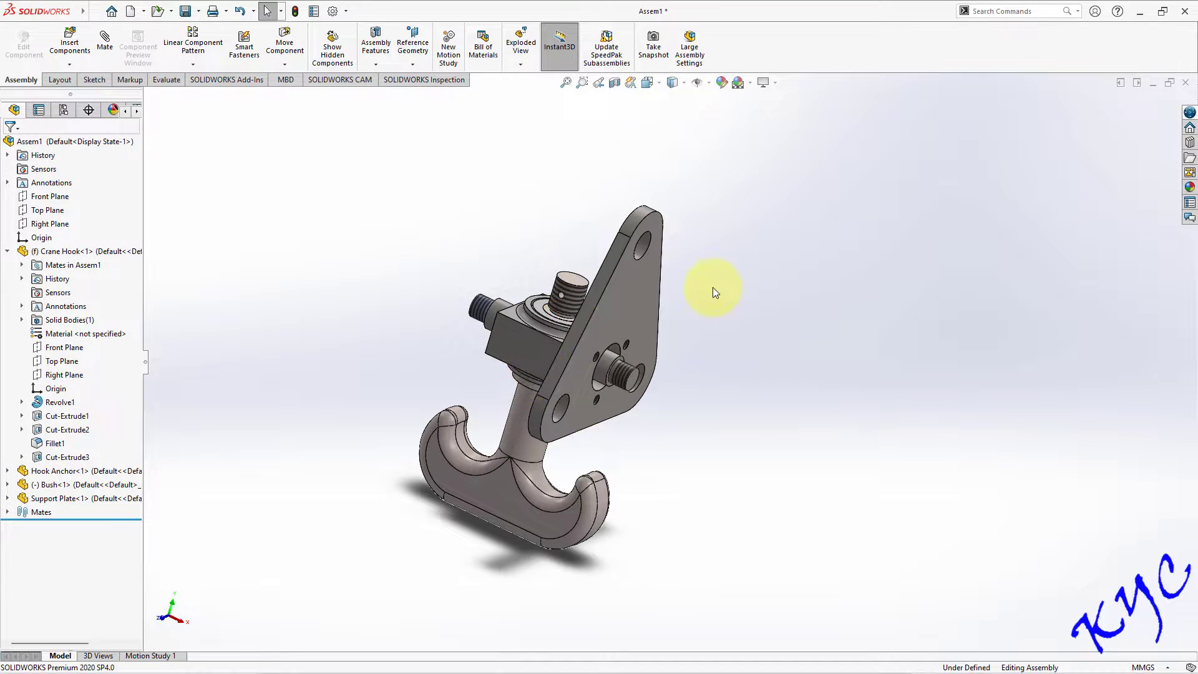
Insert the Plate Spacers part and place it in free space beside the Support Plate.
scroll(705, 325, "up", 2)
scroll(677, 348, "down", 3)
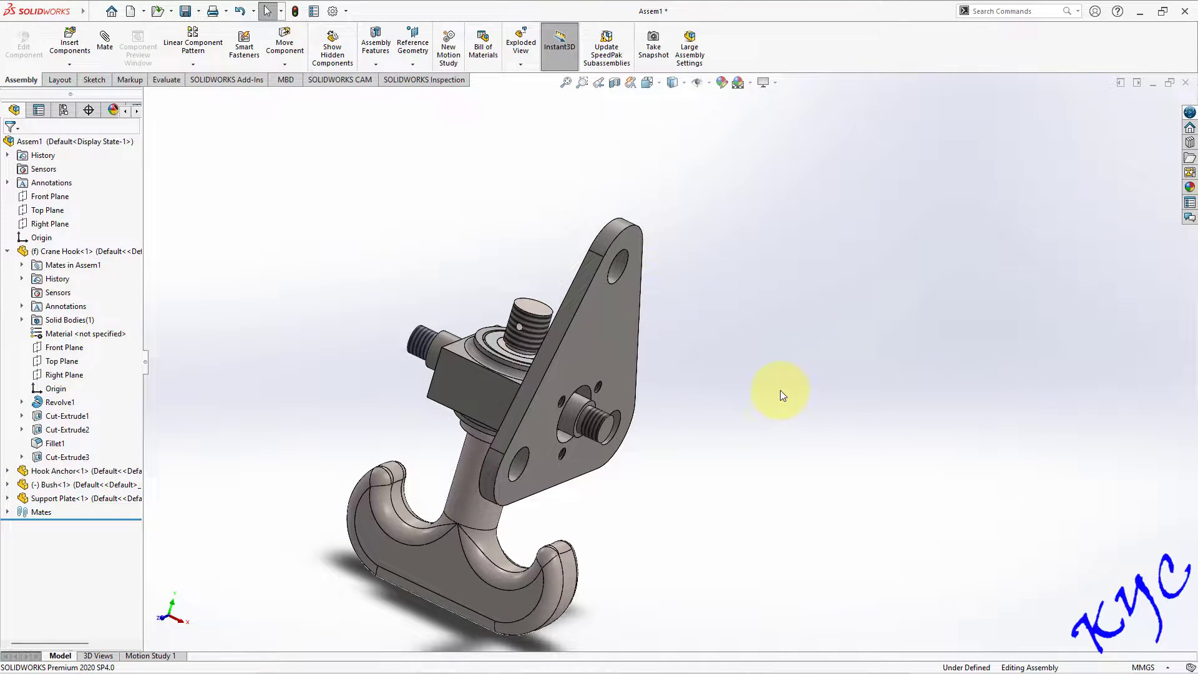
scroll(343, 123, "down", 1)
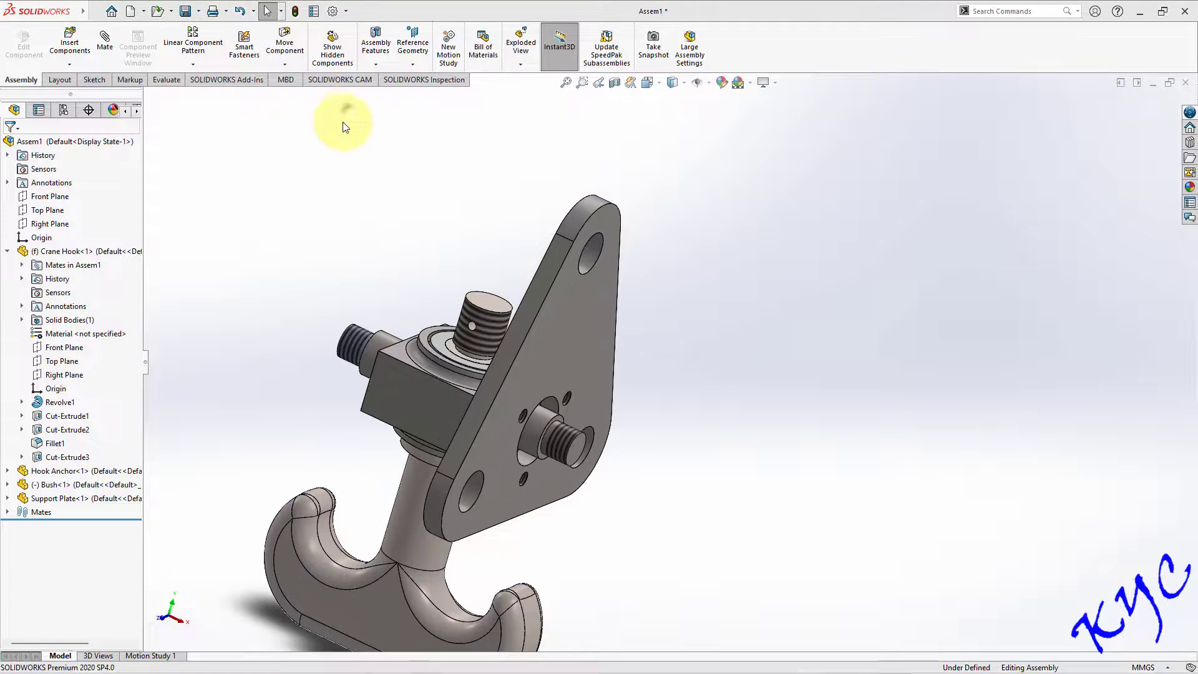
left_click(70, 42)
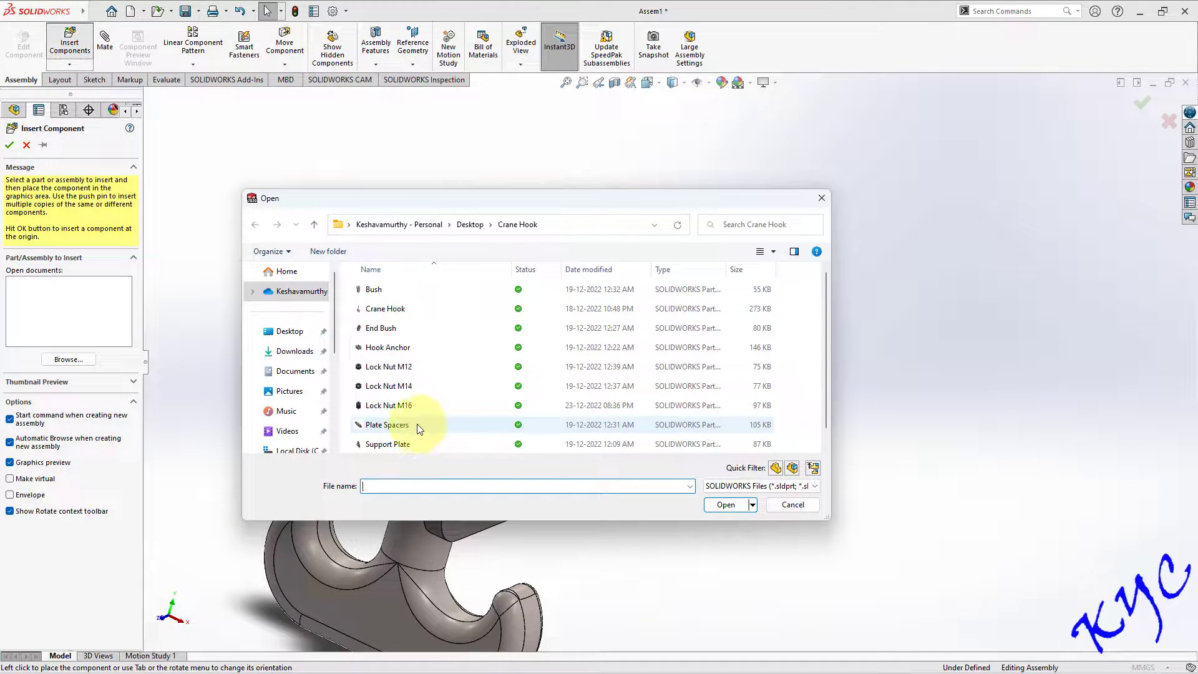
left_click(416, 426)
left_click(728, 497)
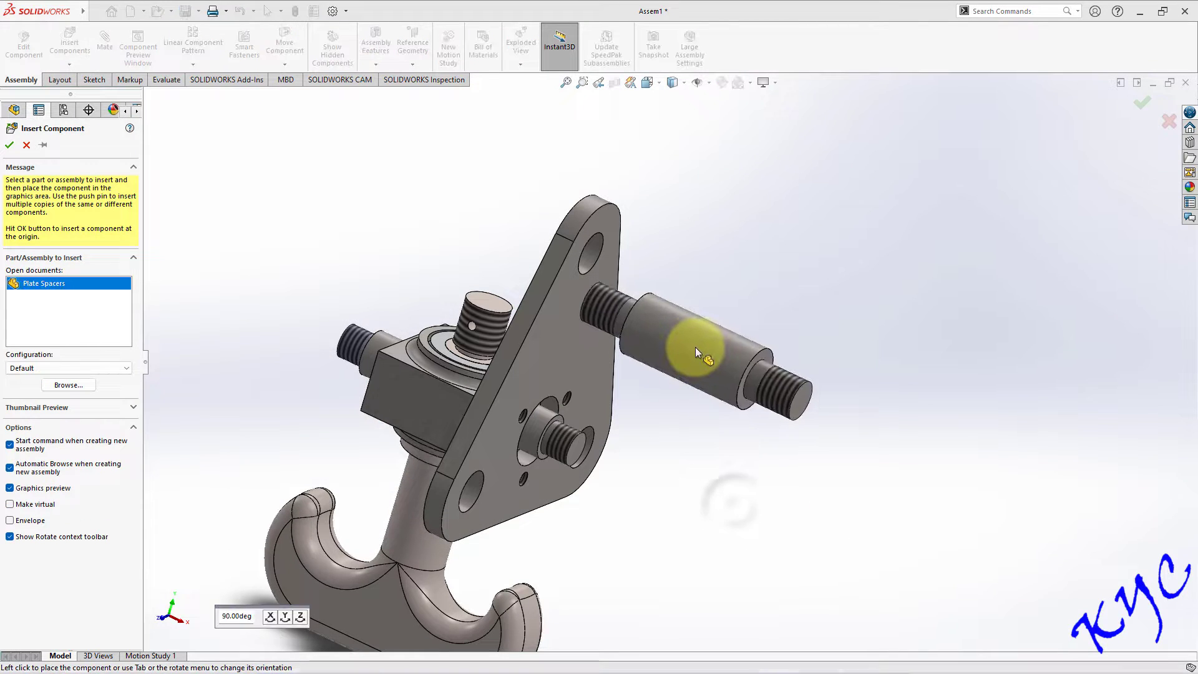
left_click(695, 347)
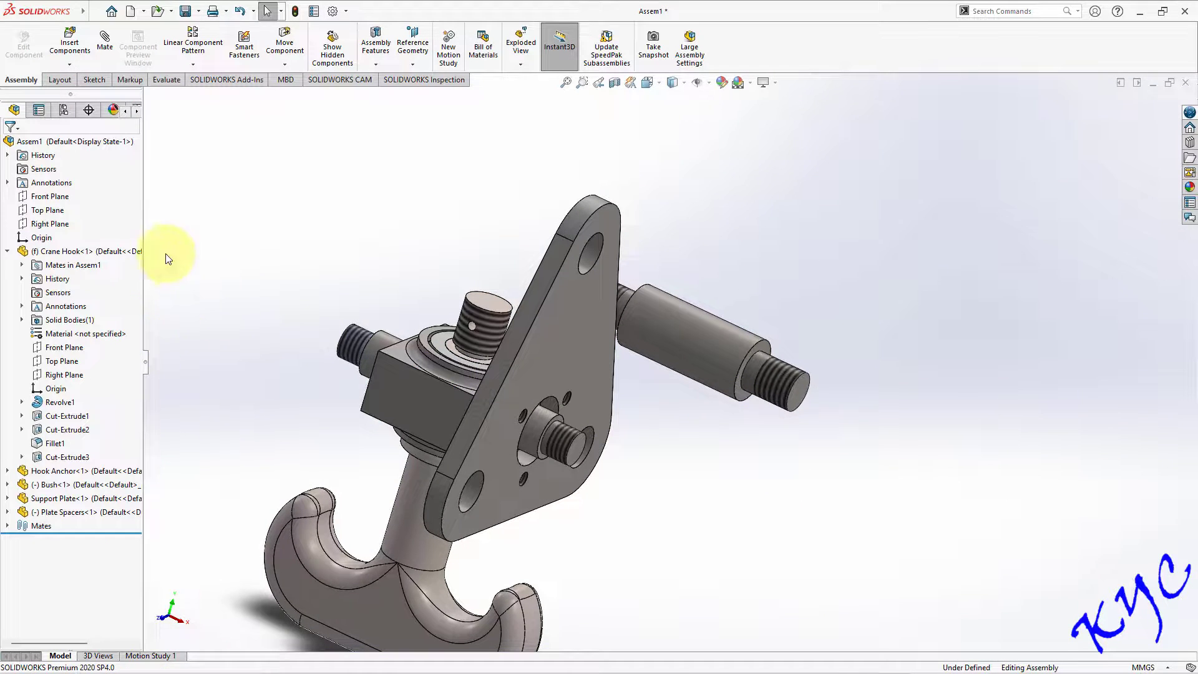
Mate the Plate Spacers' threaded end concentric with the Support Plate's lower corner hole on the near side.
left_click(783, 376)
left_click(473, 496)
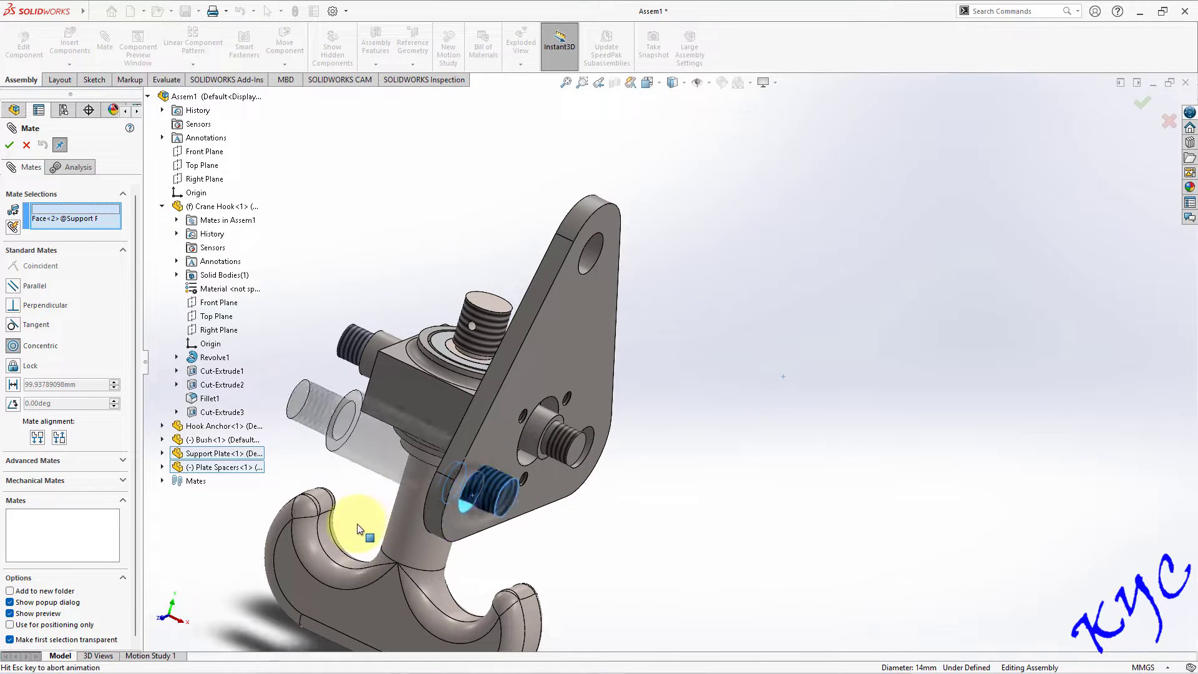
left_click(9, 145)
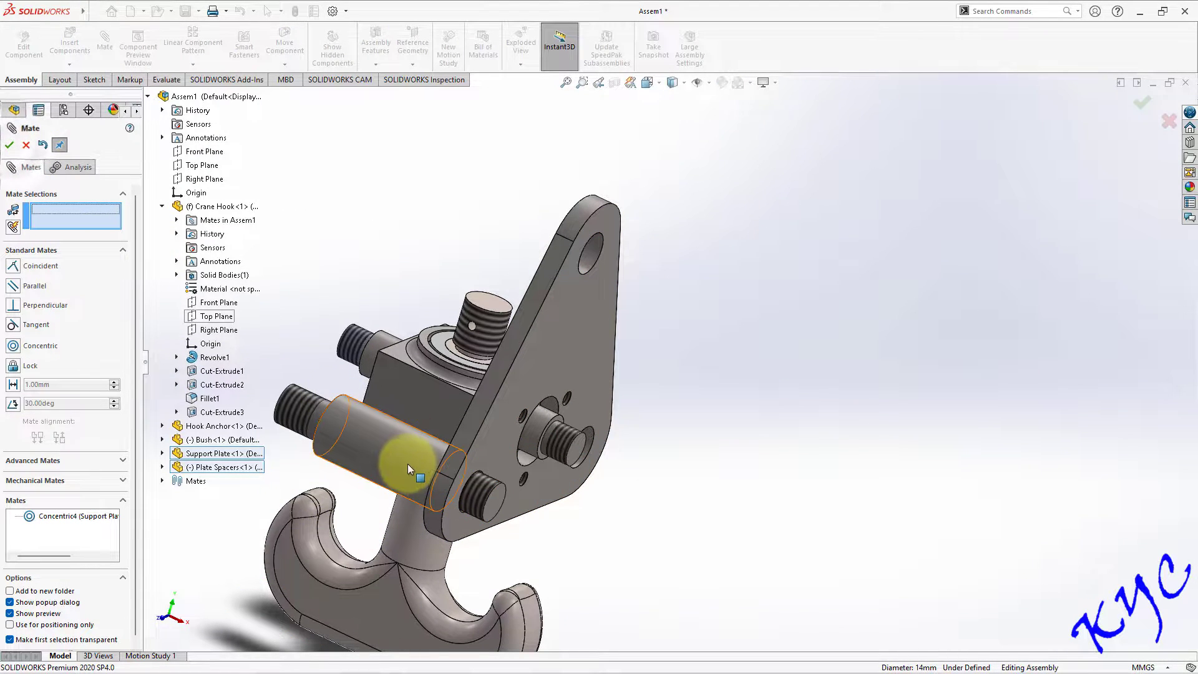
Slide the Plate Spacers back from the Support Plate, mate its shoulder face coincident with the plate's inner face, and finish the mating command.
left_click_drag(407, 463, 340, 423)
left_click(394, 428)
left_click(528, 470)
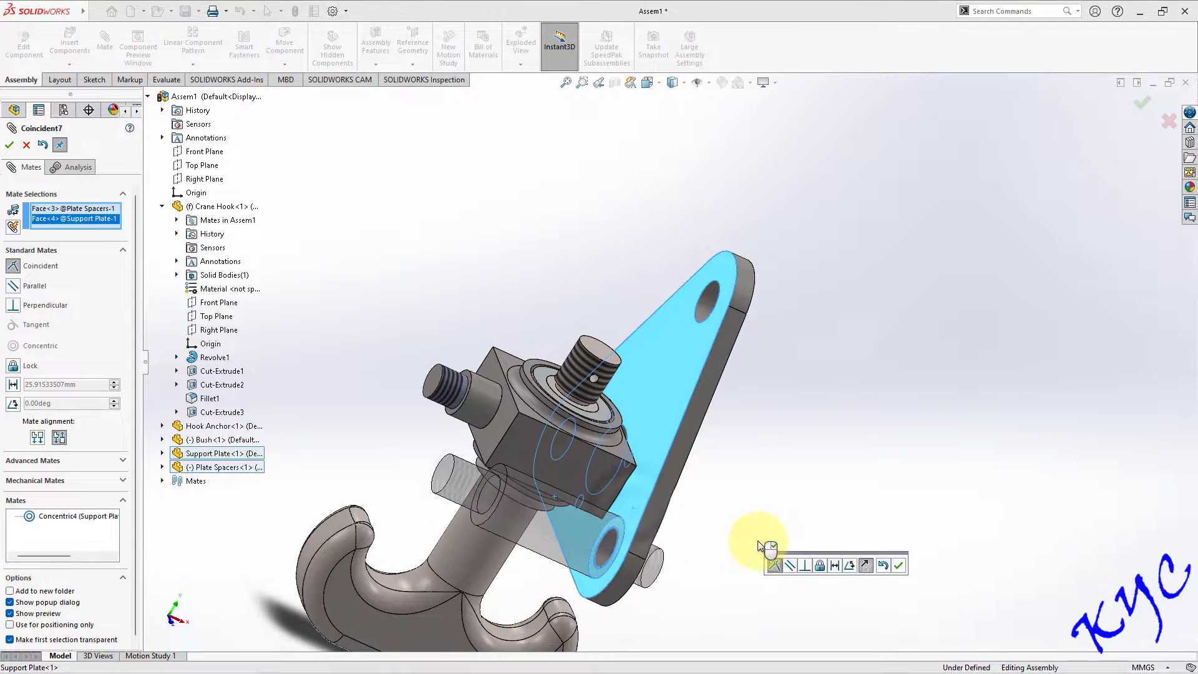
left_click(898, 565)
middle_click_drag(821, 468, 747, 414)
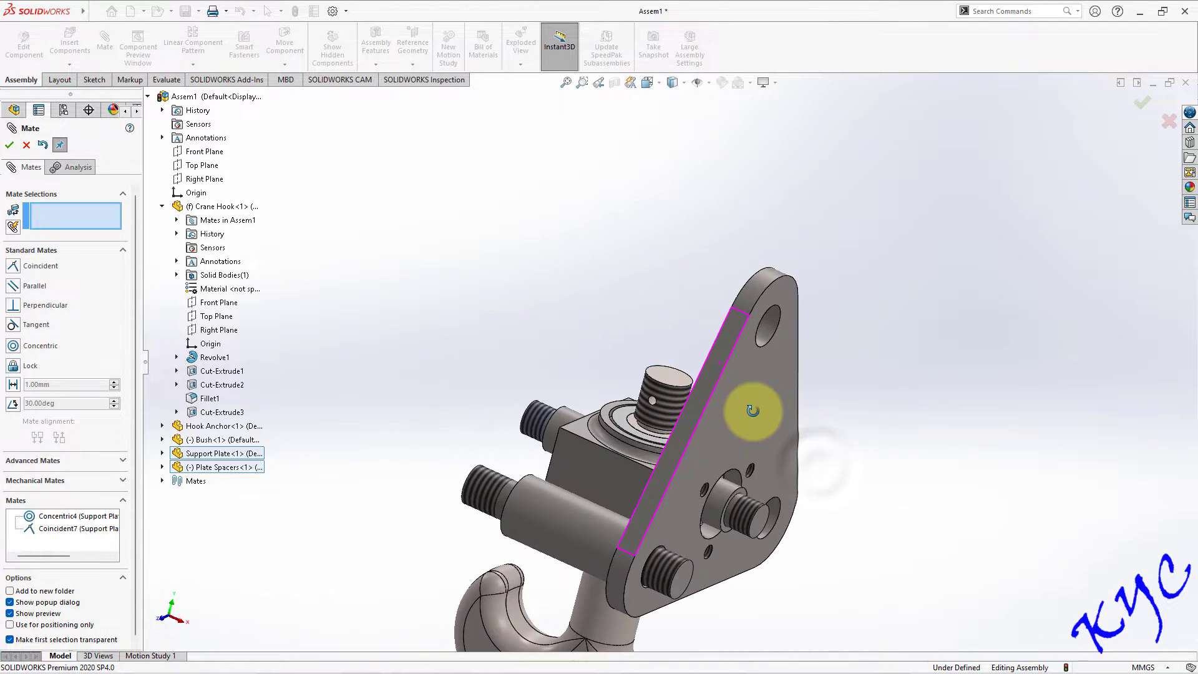
scroll(749, 481, "up", 3)
scroll(626, 400, "down", 3)
middle_click_drag(786, 367, 725, 334)
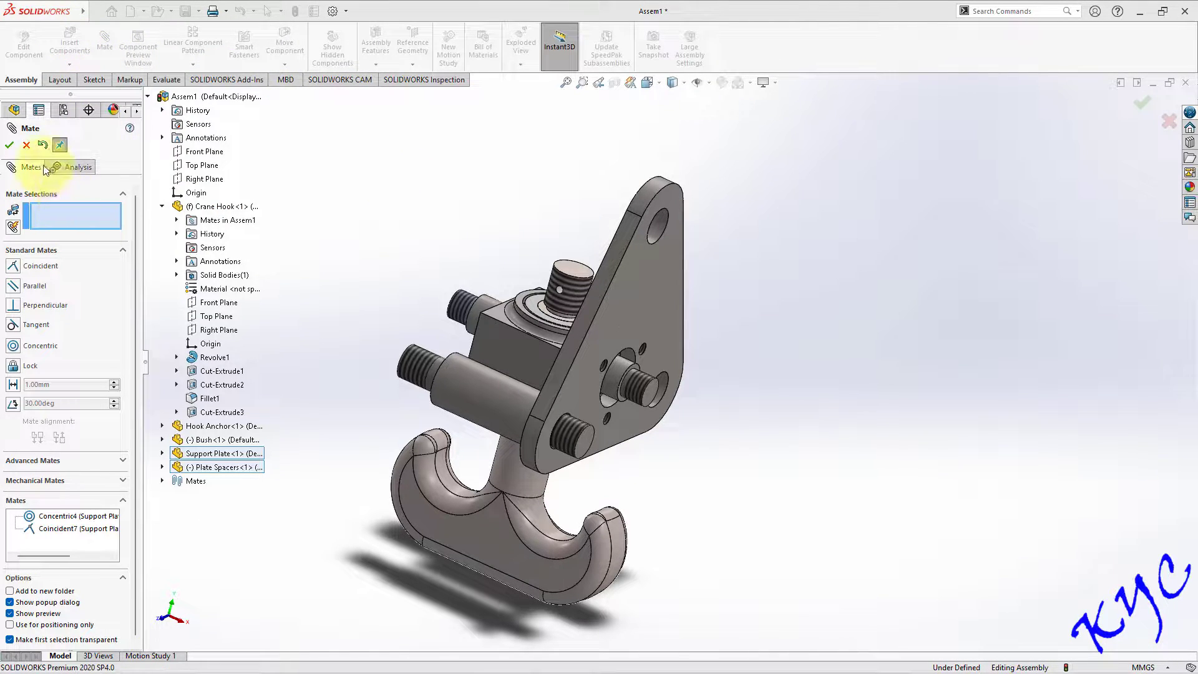
left_click(26, 145)
Insert the Washer part and place it in free space beside the Support Plate.
left_click(69, 43)
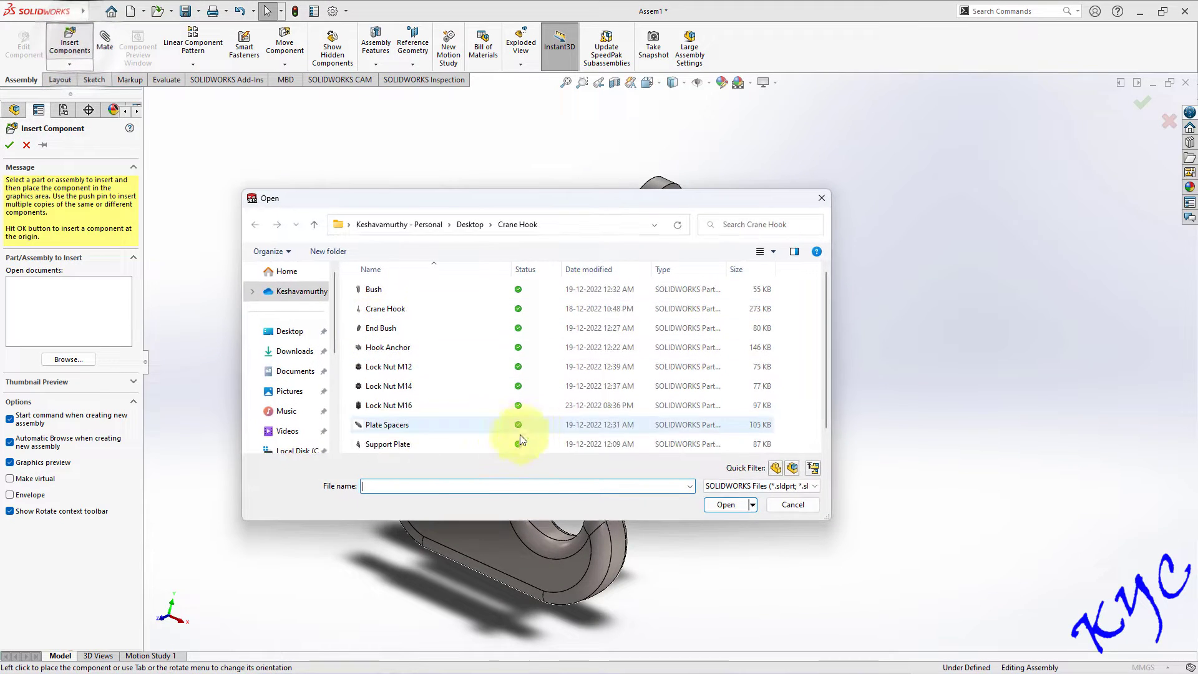
scroll(447, 450, "down", 1)
left_click(399, 446)
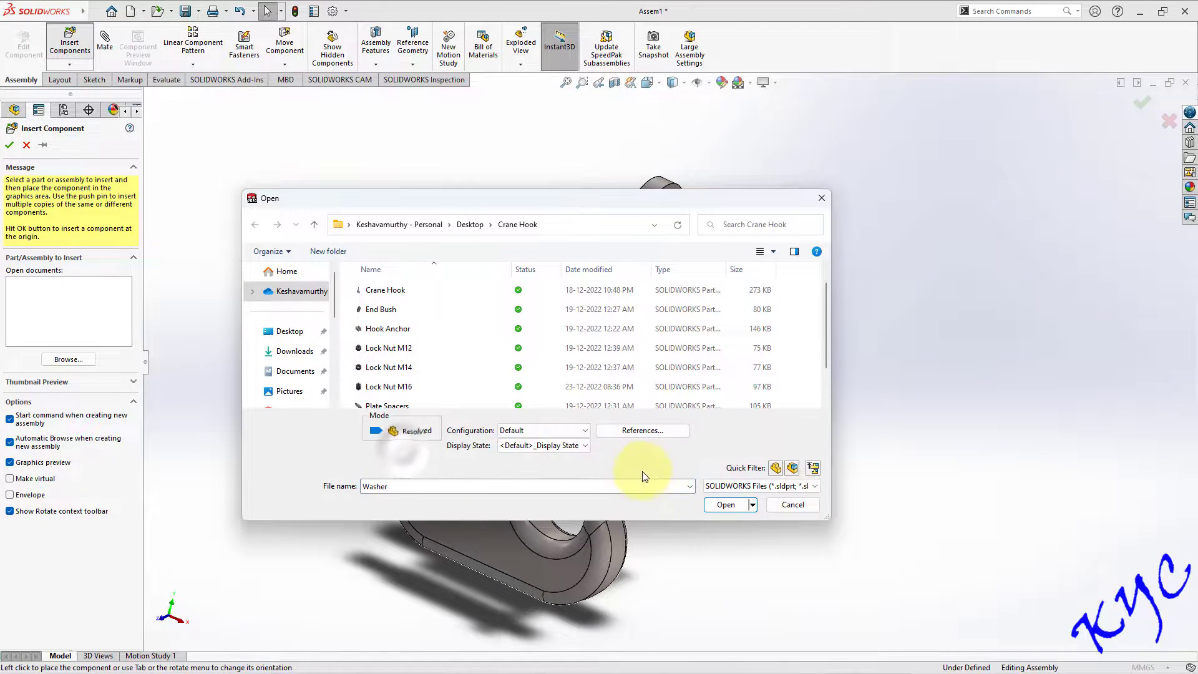
left_click(730, 504)
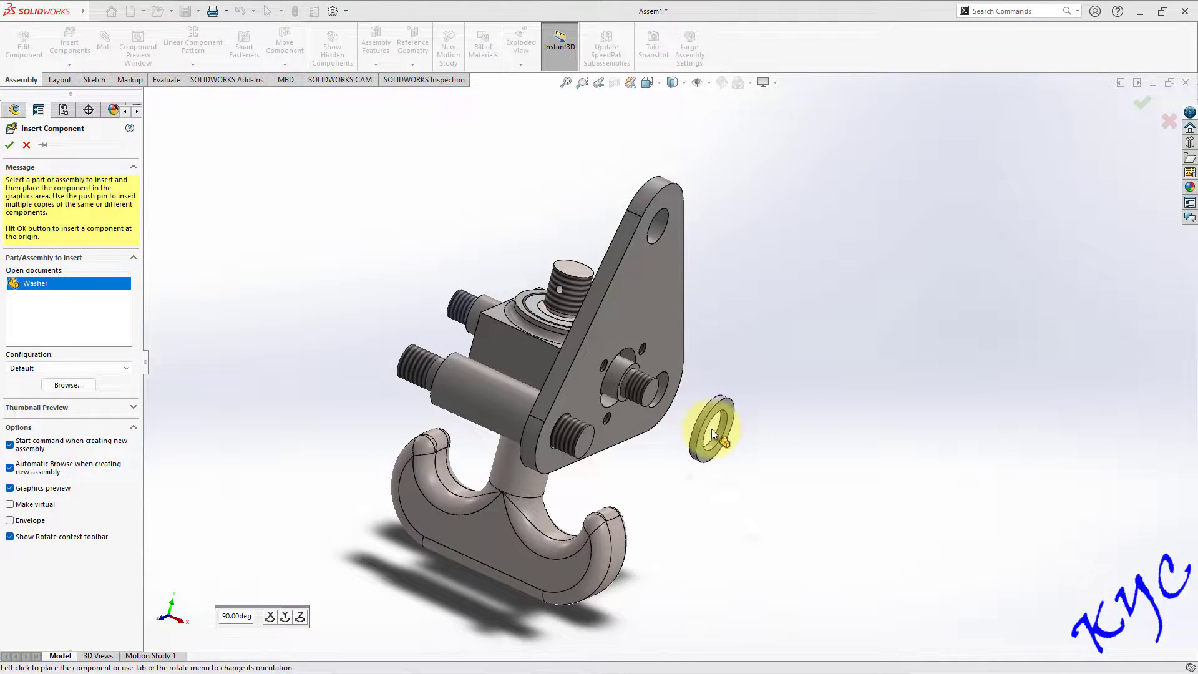
left_click(772, 443)
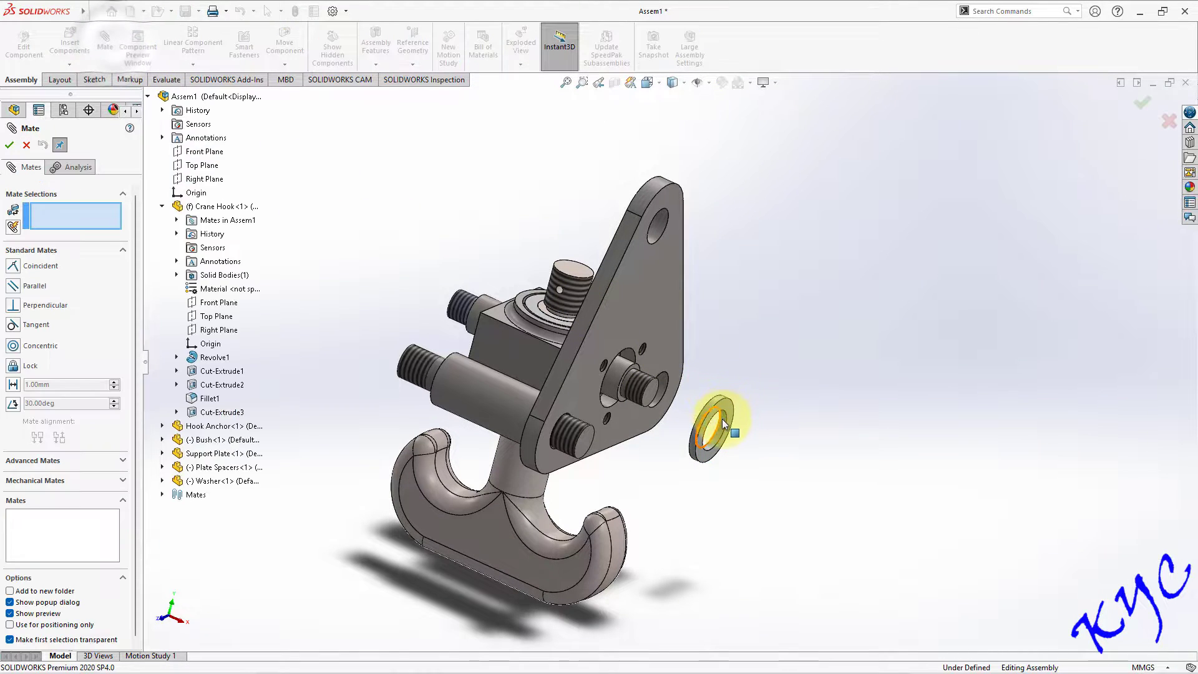
Mate the Washer's bore concentric with the Plate Spacers' threaded end protruding from the Support Plate.
left_click(724, 420)
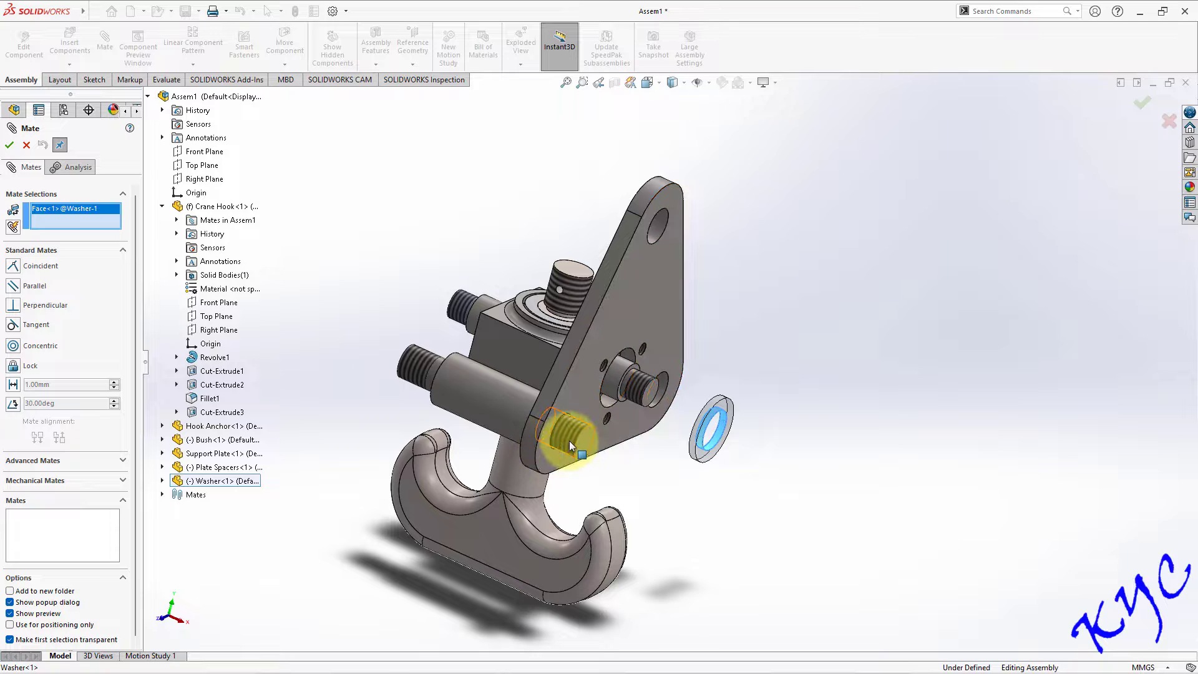
left_click(549, 440)
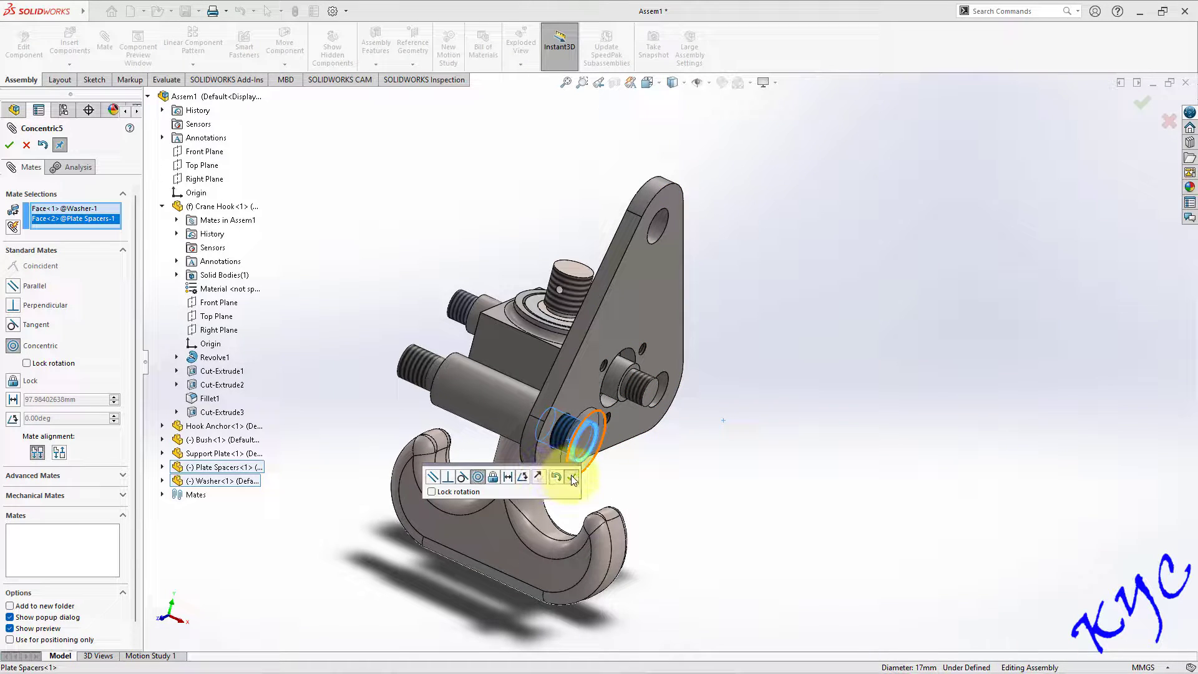
left_click(573, 479)
Mate the Washer's inner flat face coincident with the Support Plate's outer face and finish the mating command.
left_click(574, 395)
middle_click_drag(701, 443, 776, 508)
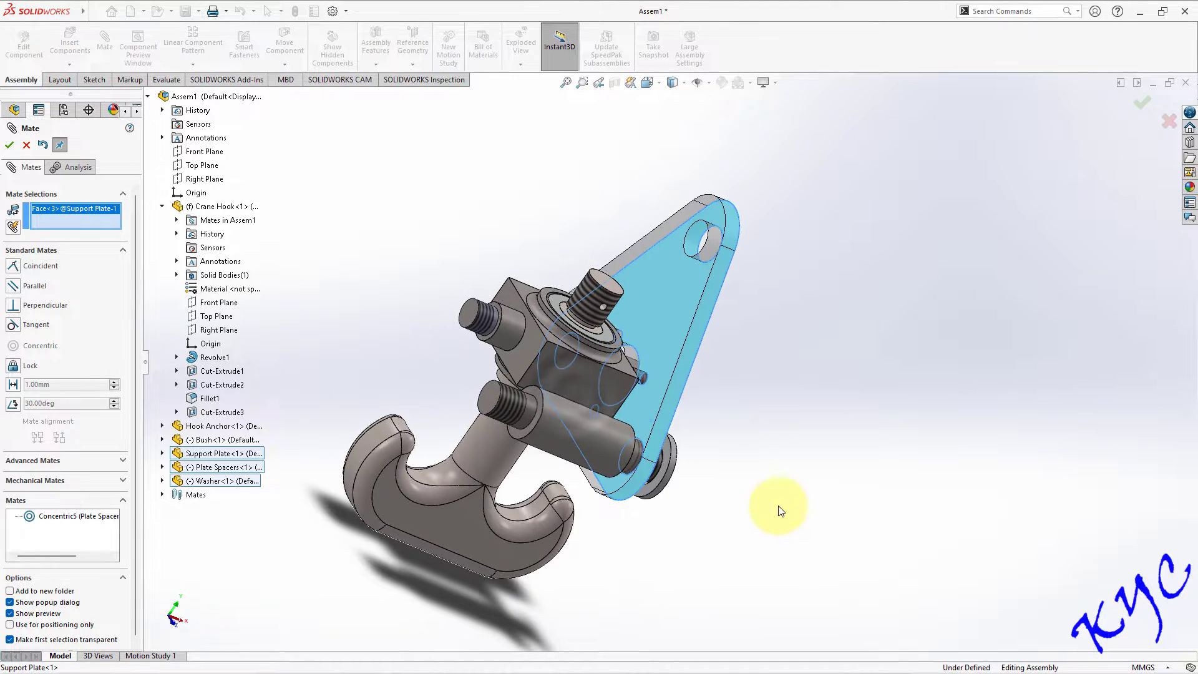
left_click(669, 458)
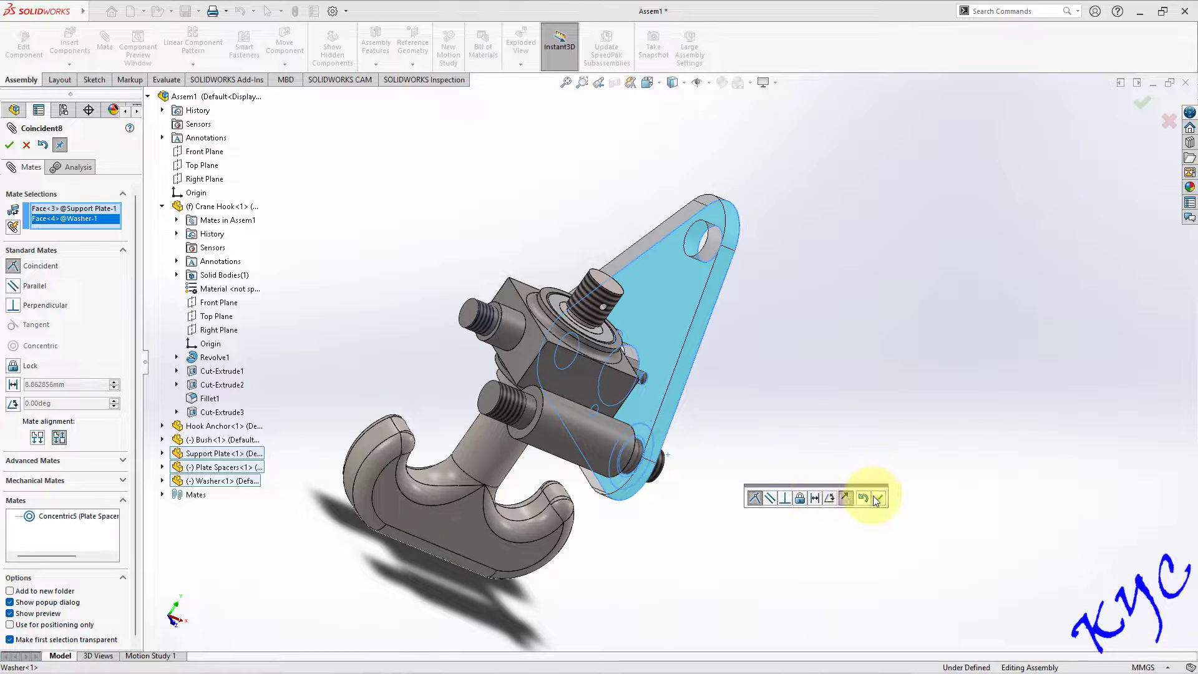
left_click(877, 497)
middle_click_drag(821, 420, 619, 413)
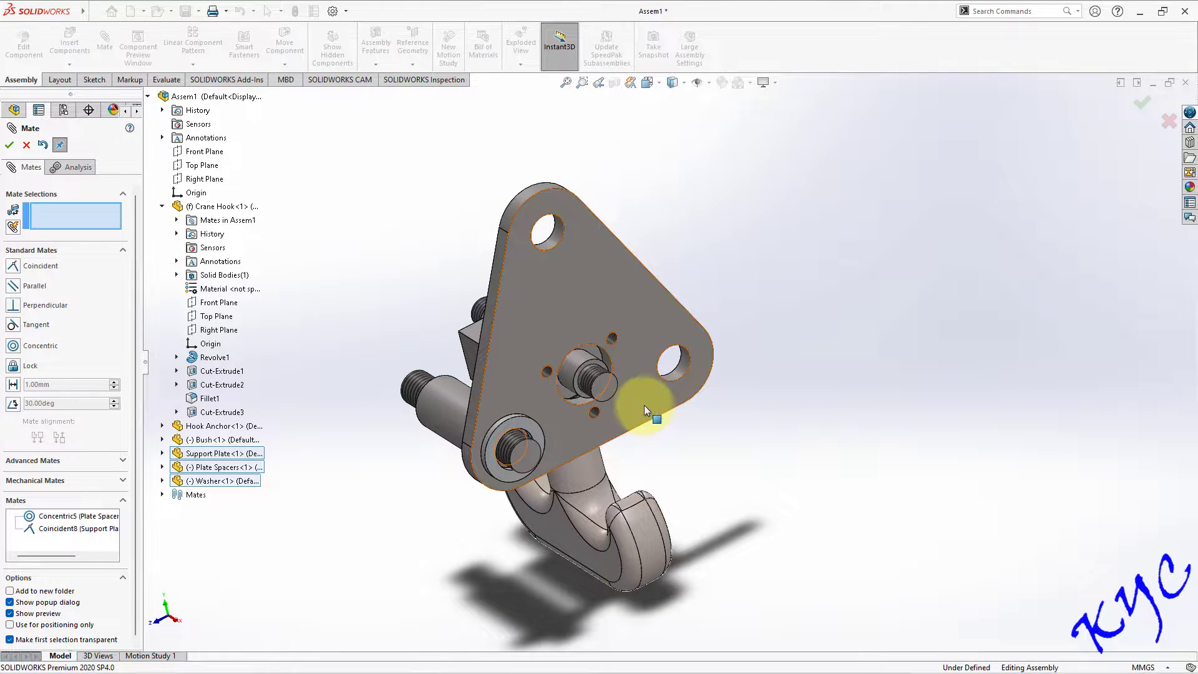
mouse_move(722, 449)
middle_mouse_down()
mouse_move(716, 387)
mouse_move(735, 432)
middle_mouse_up()
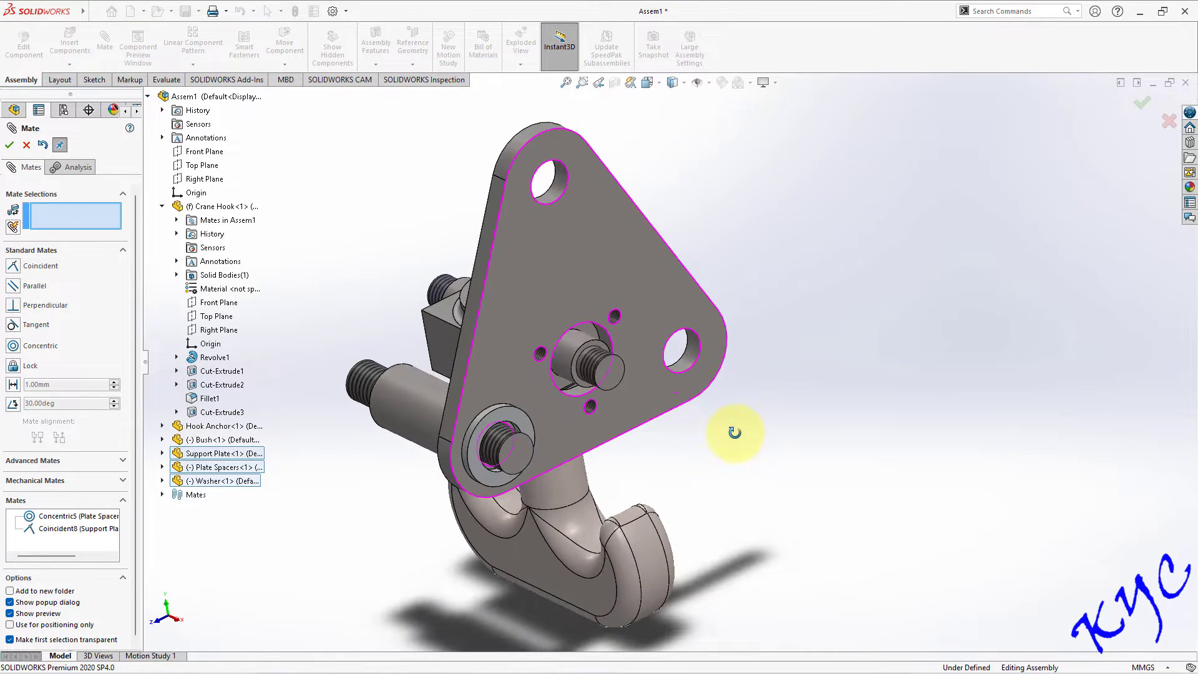
left_click(28, 144)
Insert the Lock Nut M14 part and place it in free space beside the Support Plate.
left_click(70, 45)
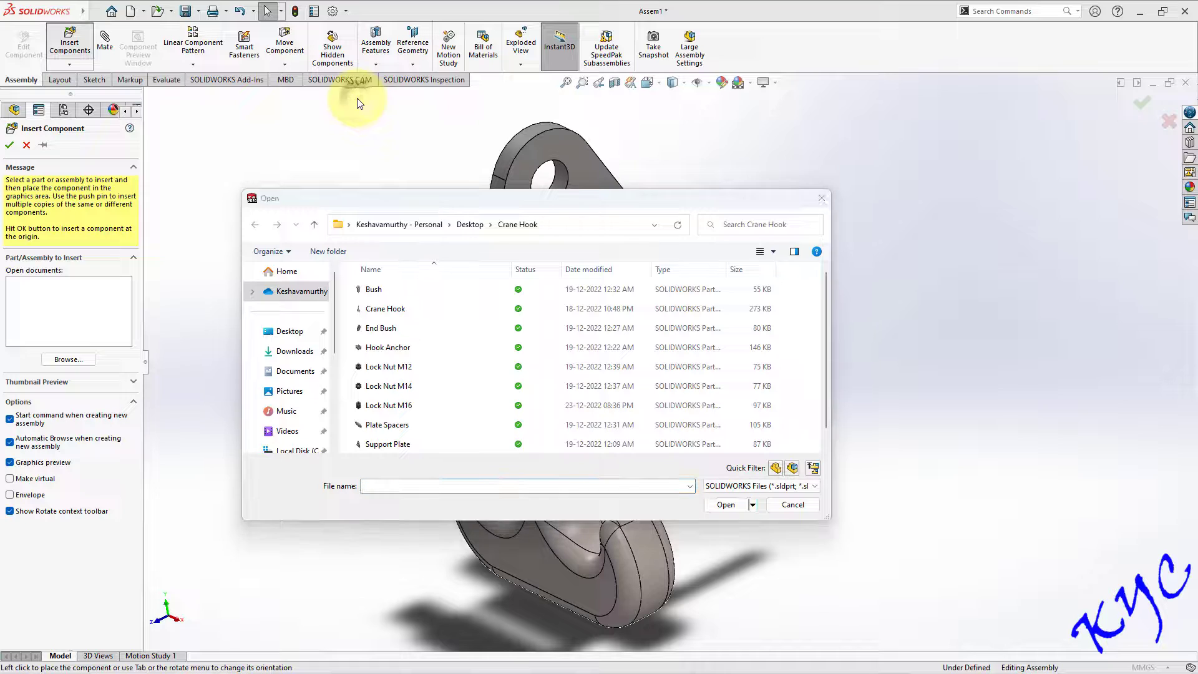
left_click(447, 387)
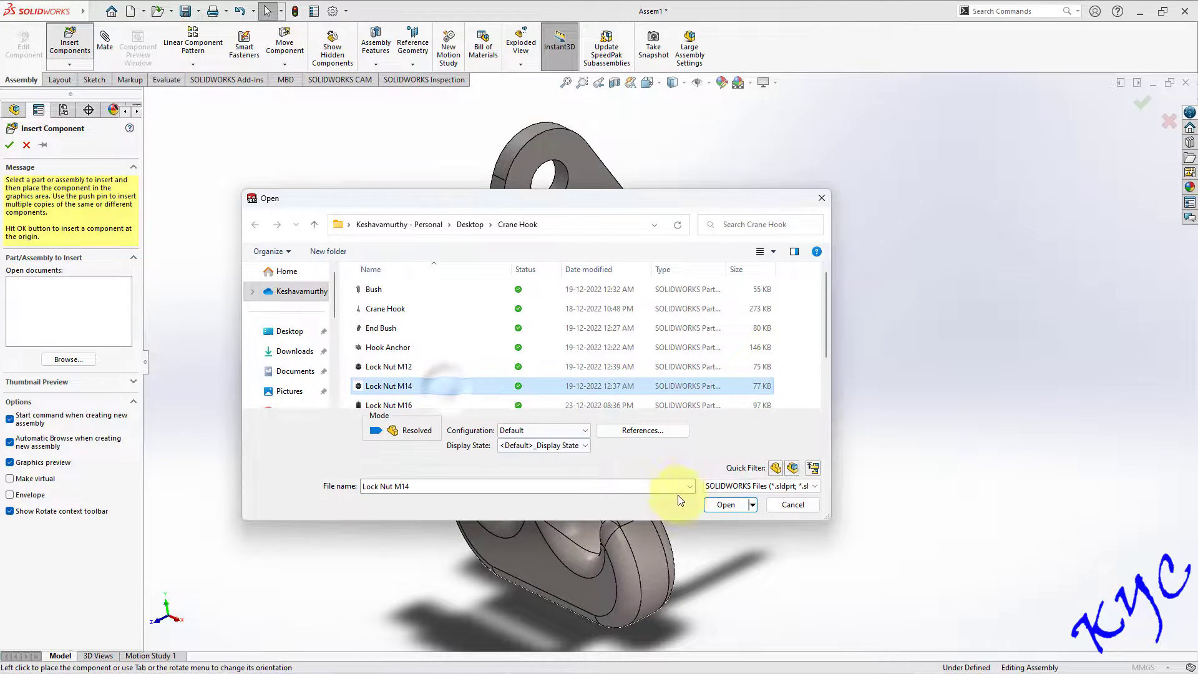
left_click(722, 507)
left_click(750, 434)
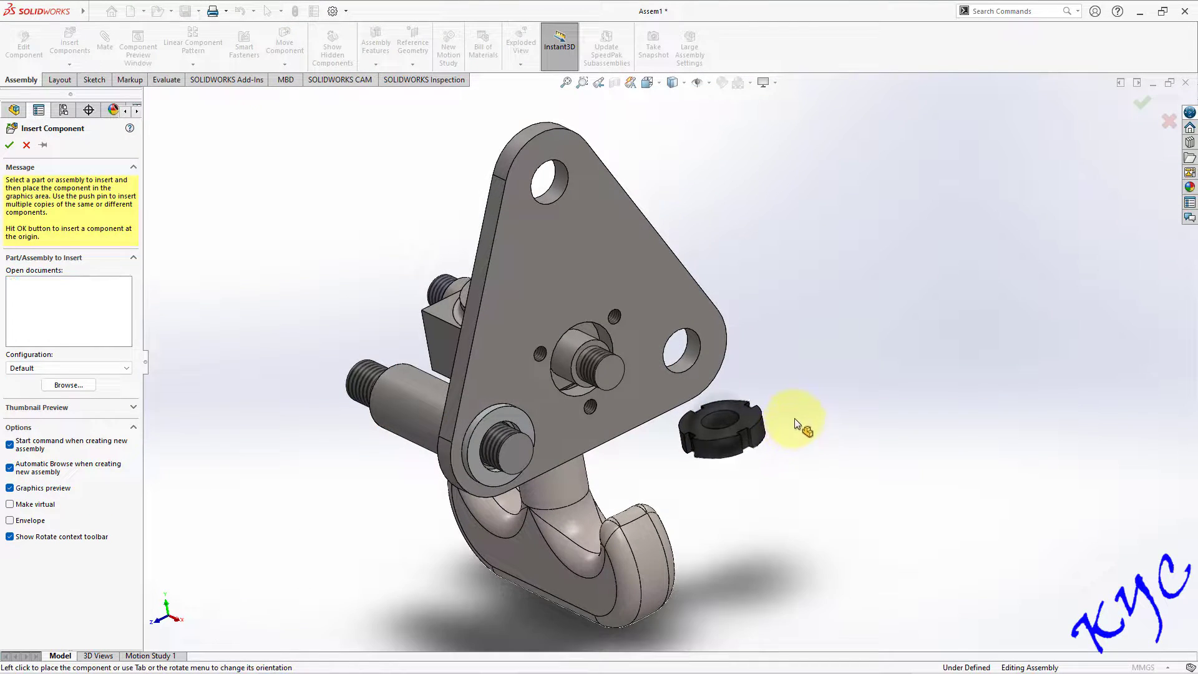
Mate the Lock Nut M14's bore concentric with the Plate Spacers' threaded end protruding through the Washer.
left_click(103, 38)
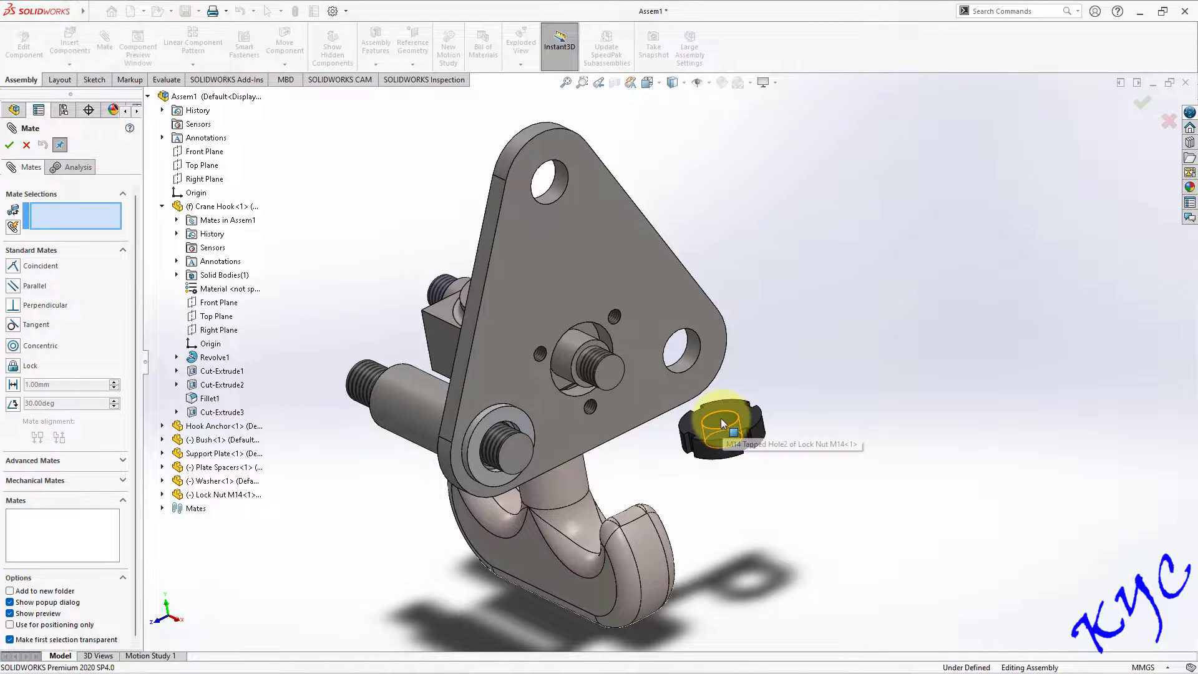
left_click(720, 419)
left_click(503, 442)
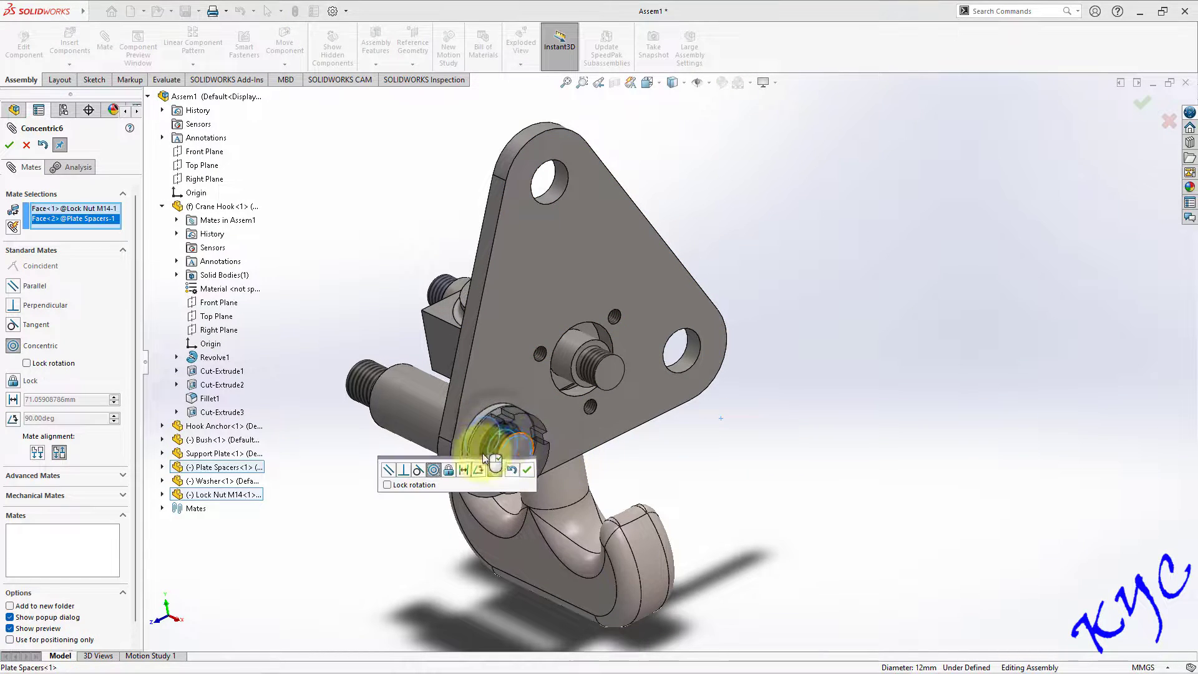
left_click(536, 480)
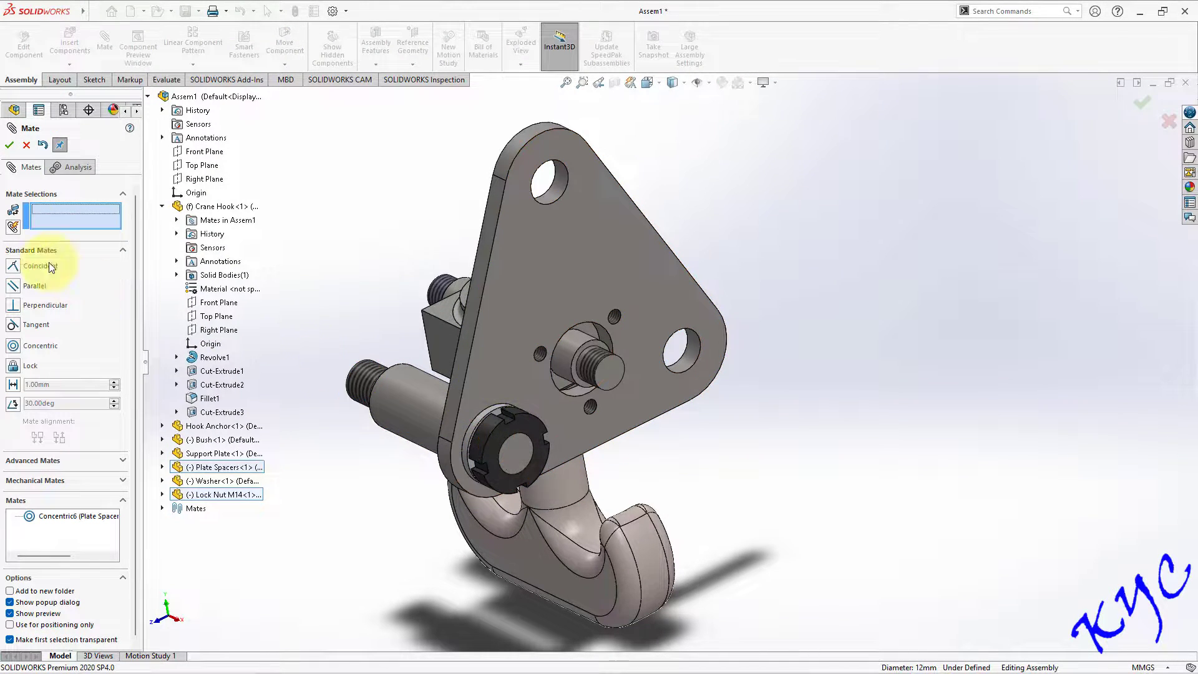
Pull the lock nut off the threaded end and mate its inner flat face coincident with the Washer's outer face.
left_click_drag(527, 422, 599, 462)
left_click(512, 413)
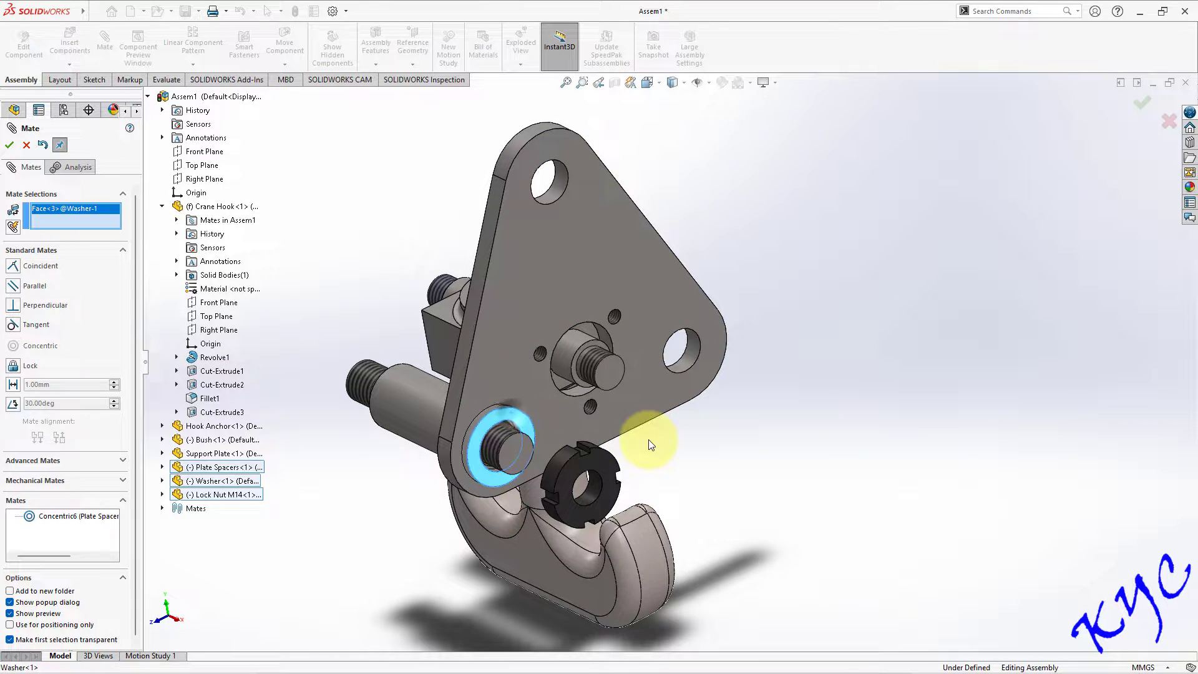
middle_click_drag(649, 440, 770, 476)
left_click(789, 493)
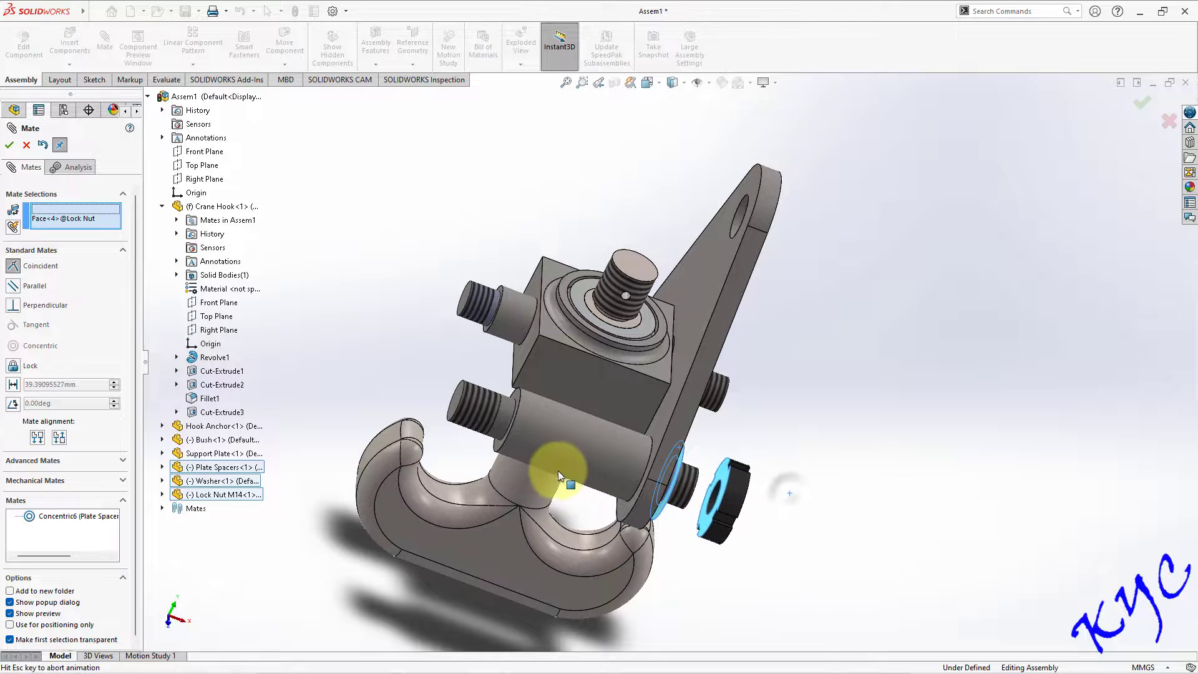
left_click(520, 484)
Mate the lock nut's upper slot face parallel to the Crane Hook's Top Plane.
middle_click_drag(545, 485, 667, 458)
scroll(625, 423, "down", 3)
left_click(620, 427)
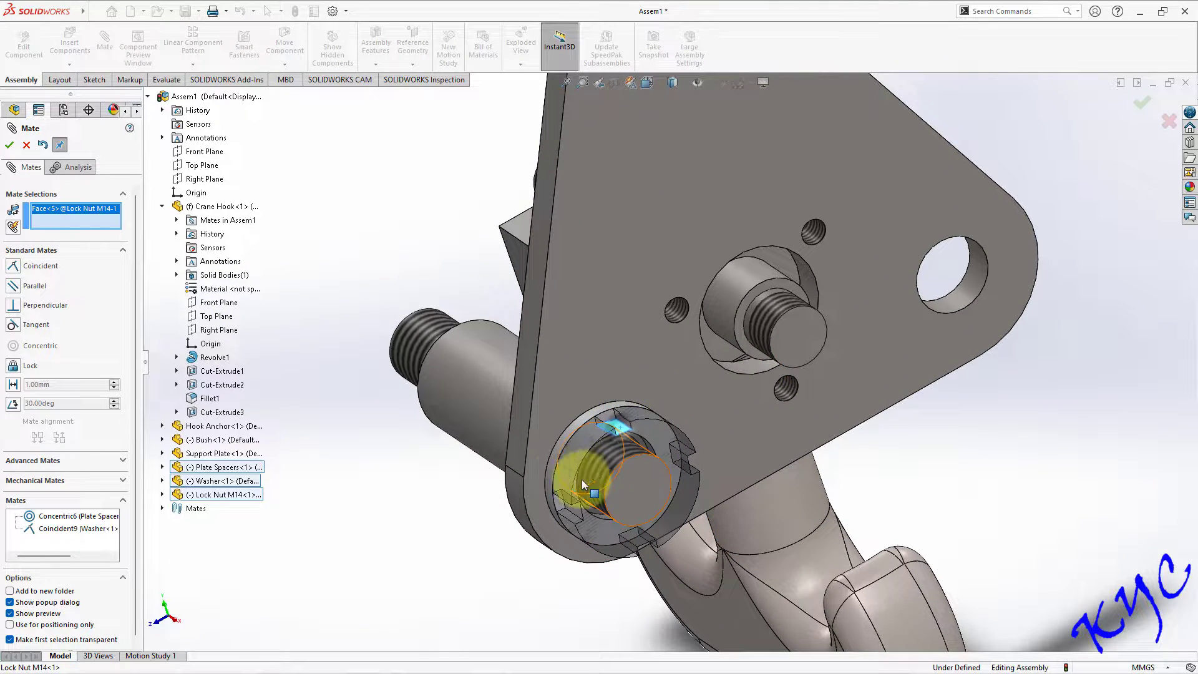
left_click(218, 319)
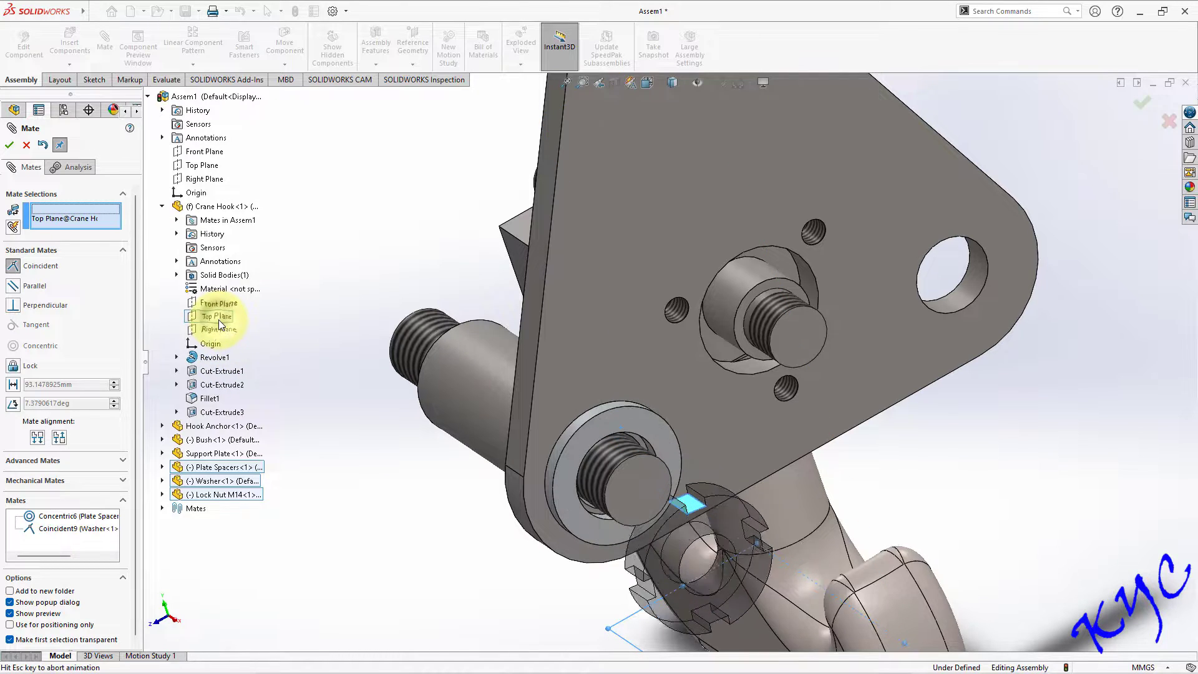
left_click(9, 146)
Inspect the seated lock nut, Washer and Support Plate from several angles, and close the mating command.
scroll(477, 390, "up", 3)
middle_click_drag(477, 390, 776, 460)
scroll(767, 402, "down", 3)
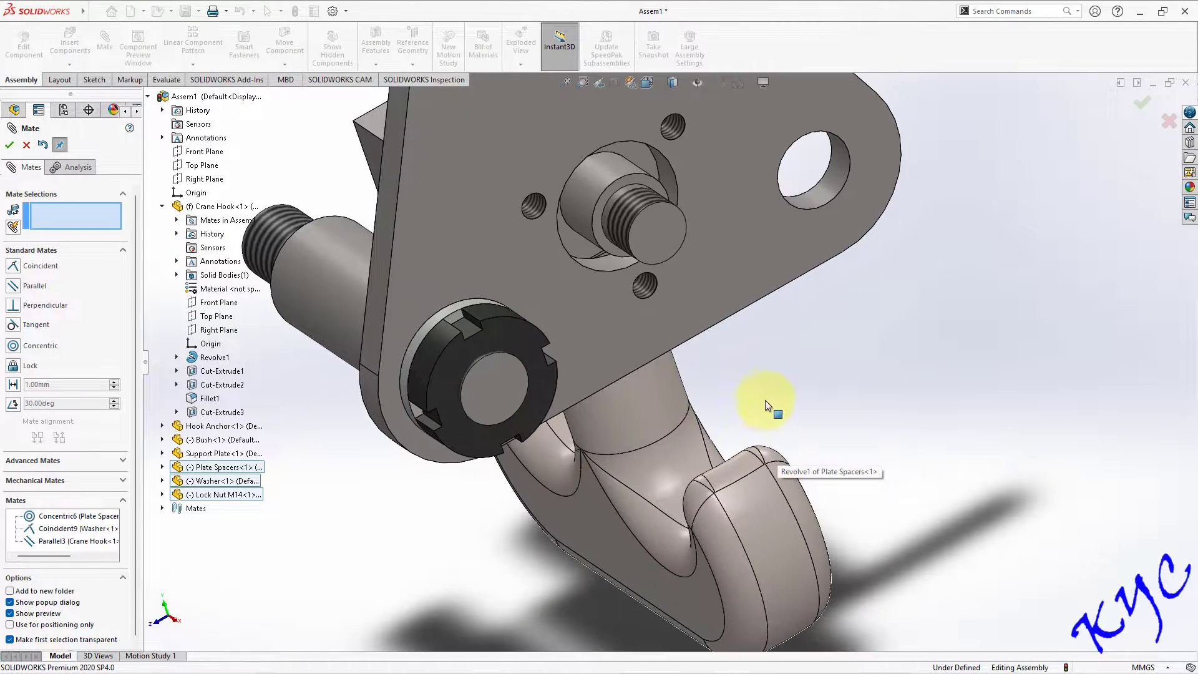
mouse_move(833, 373)
middle_mouse_down()
mouse_move(862, 377)
mouse_move(807, 387)
mouse_move(831, 342)
mouse_move(815, 380)
middle_mouse_up()
scroll(702, 243, "up", 3)
scroll(699, 268, "down", 4)
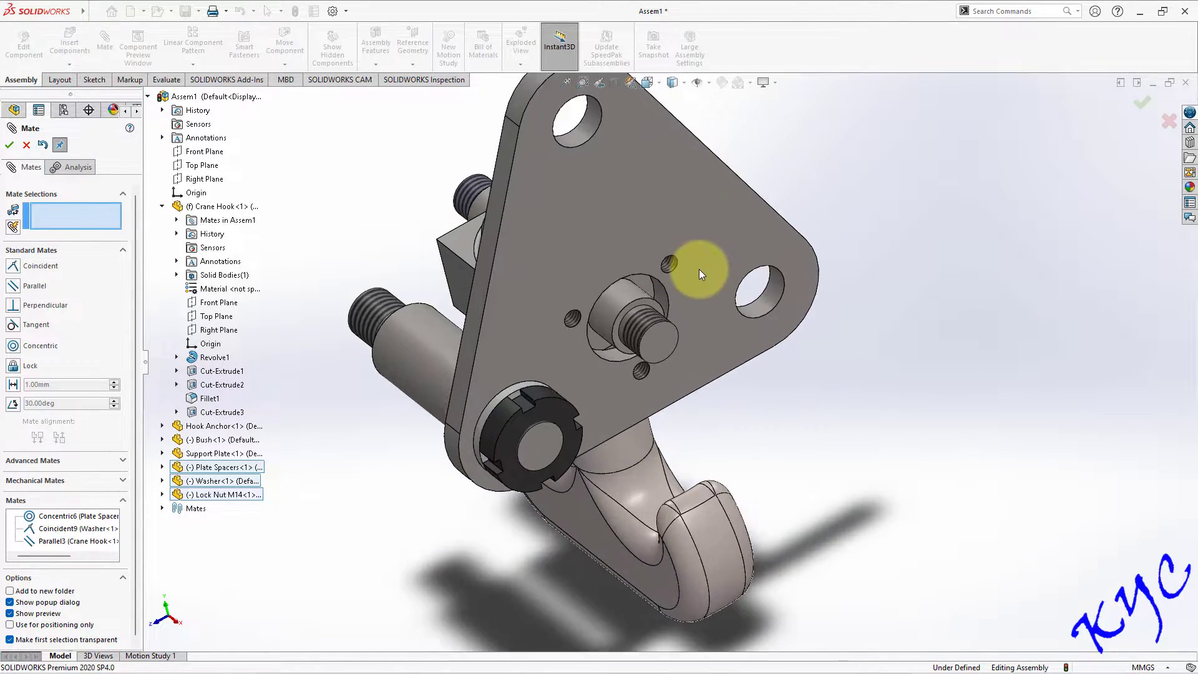
scroll(672, 406, "up", 3)
middle_click_drag(748, 407, 760, 401)
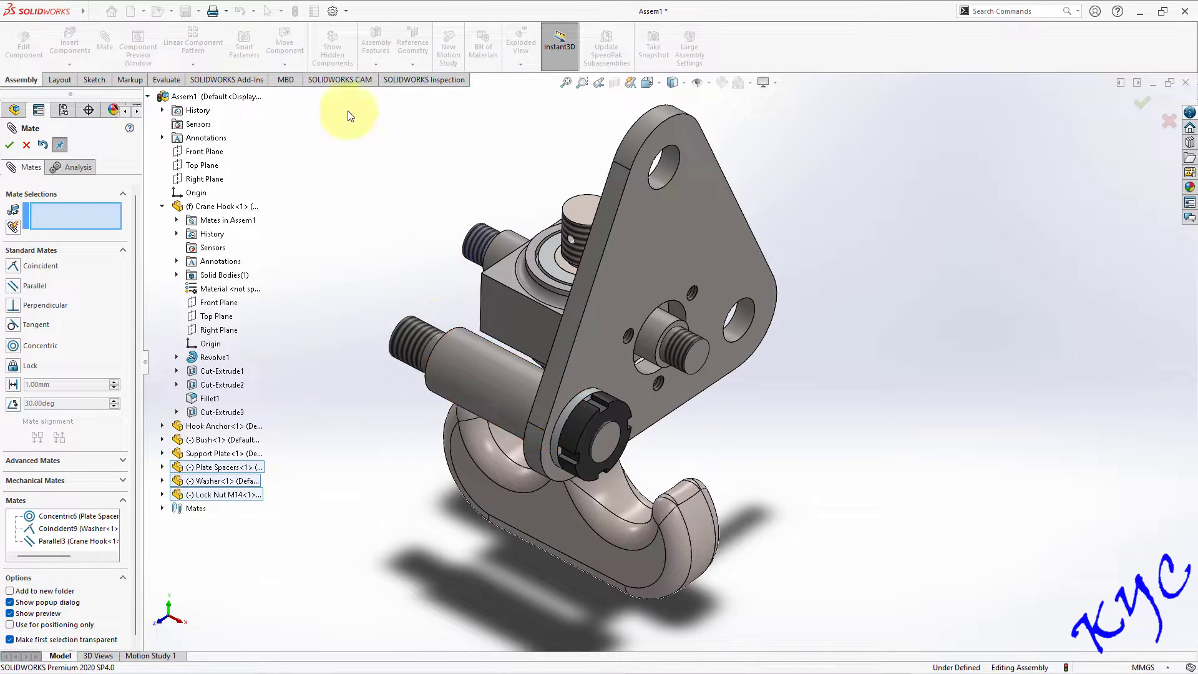
scroll(672, 264, "down", 2)
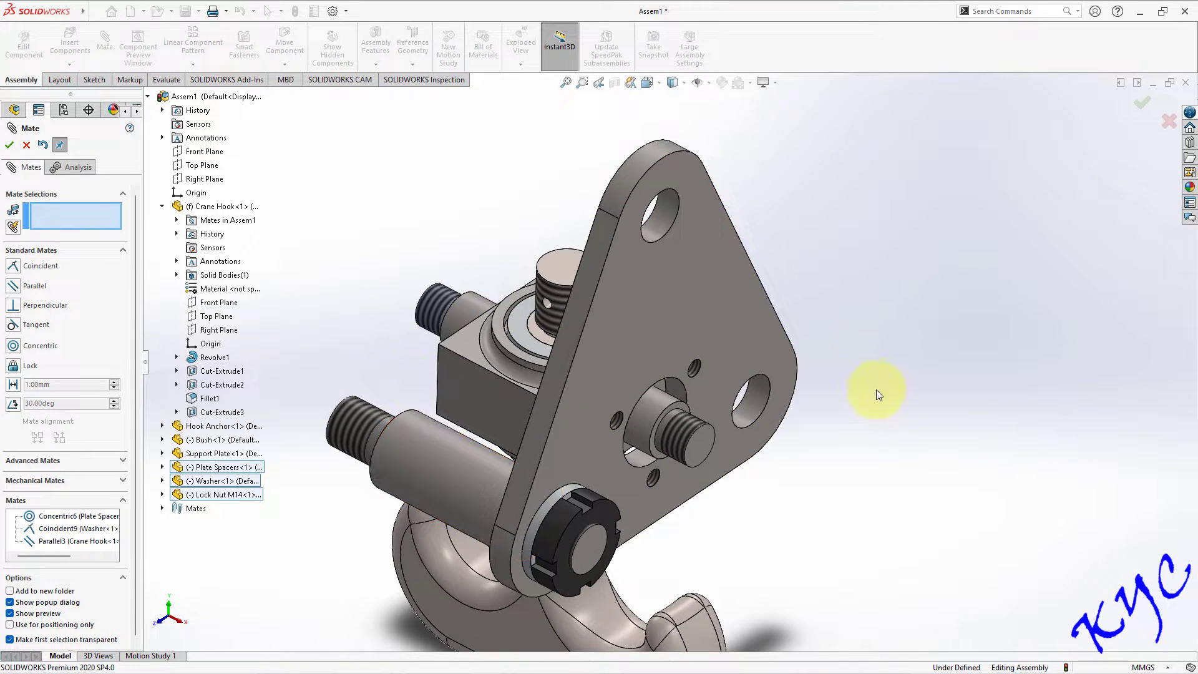
scroll(842, 421, "up", 3)
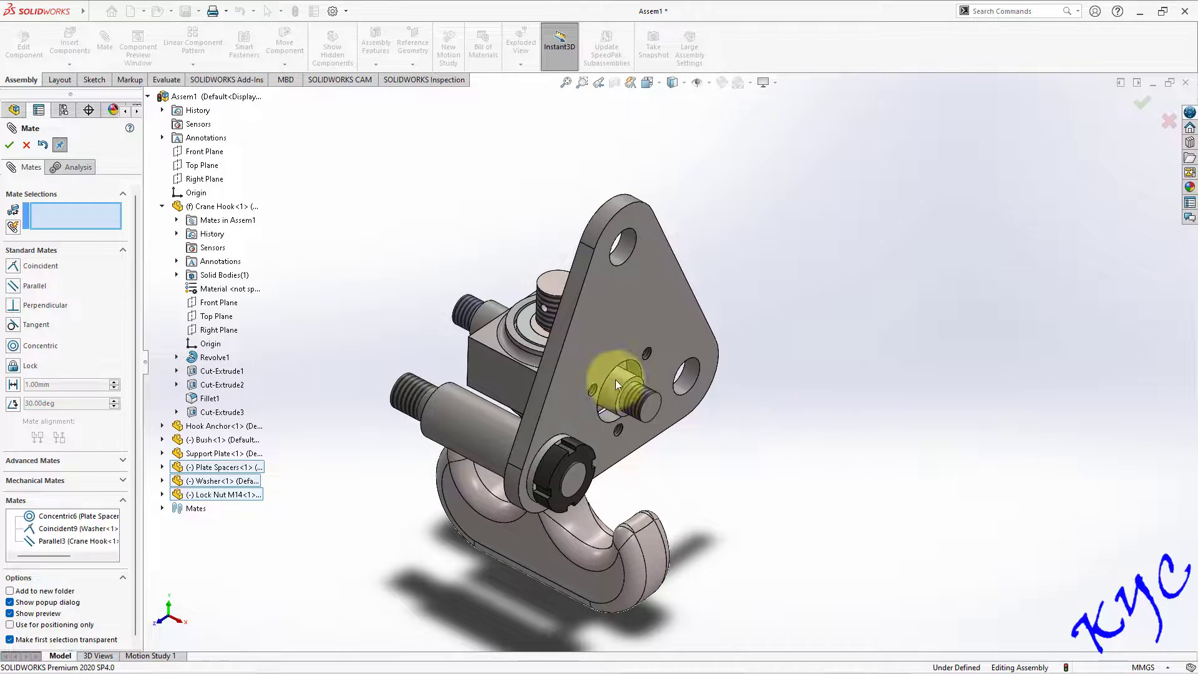
left_click(26, 145)
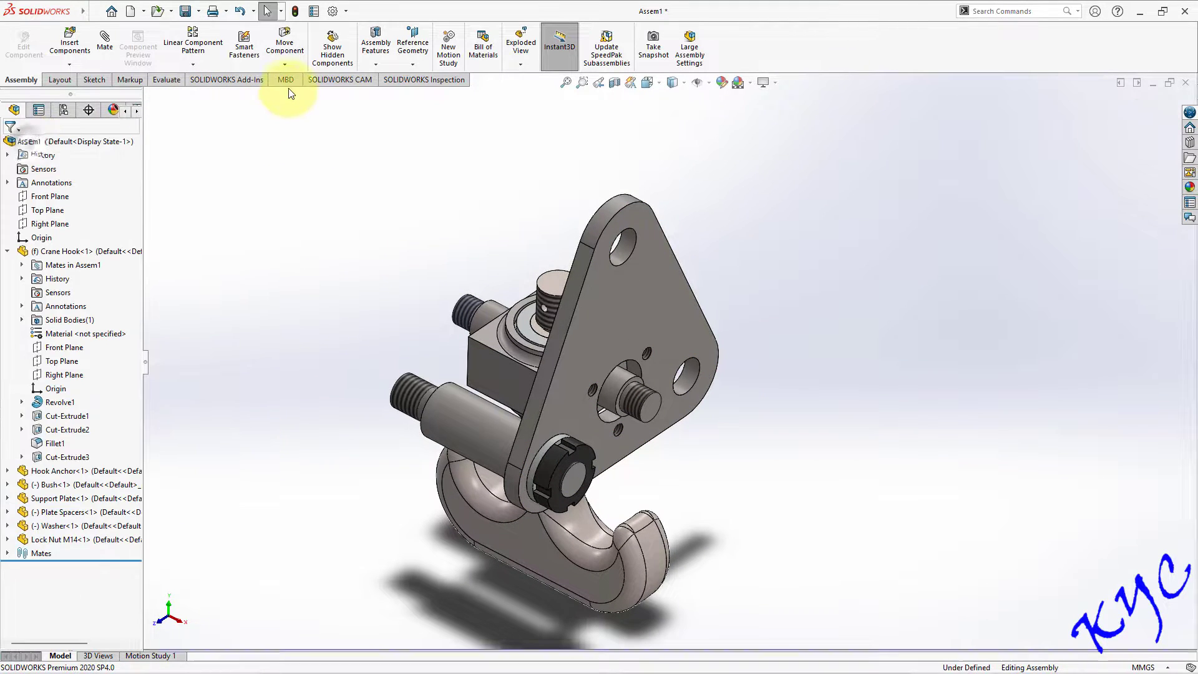
Mirror the Support Plate about the Crane Hook's Right Plane.
left_click(193, 65)
left_click(212, 168)
left_click(641, 319)
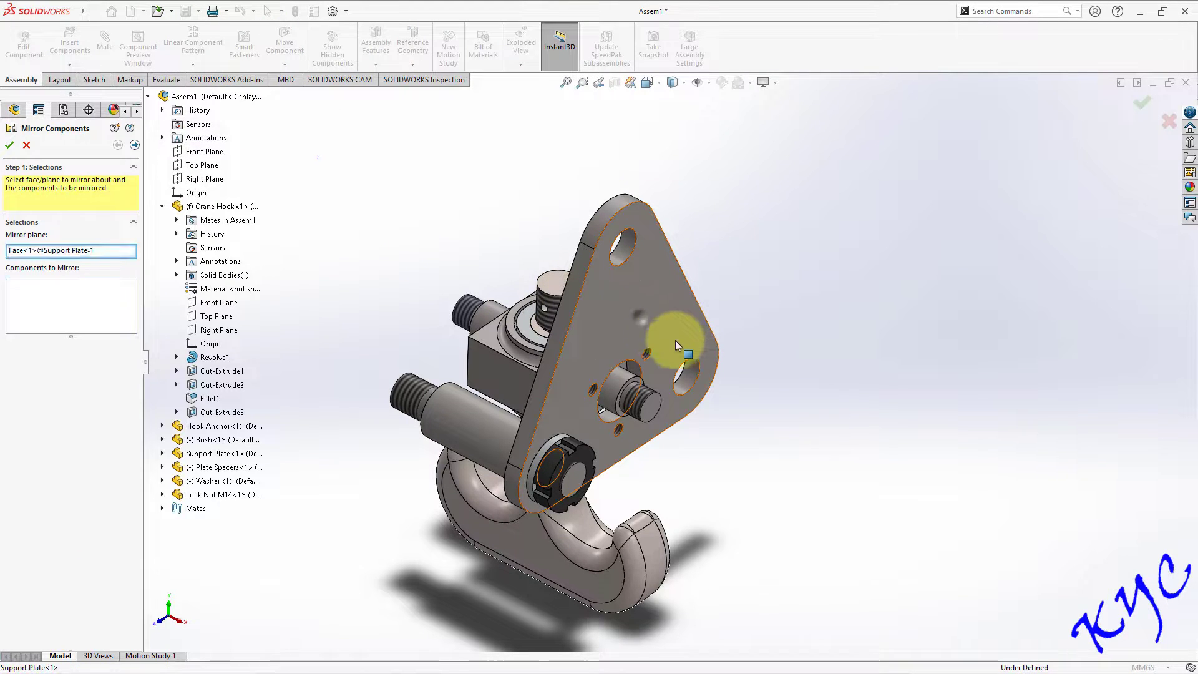
left_click(68, 251)
key("Delete")
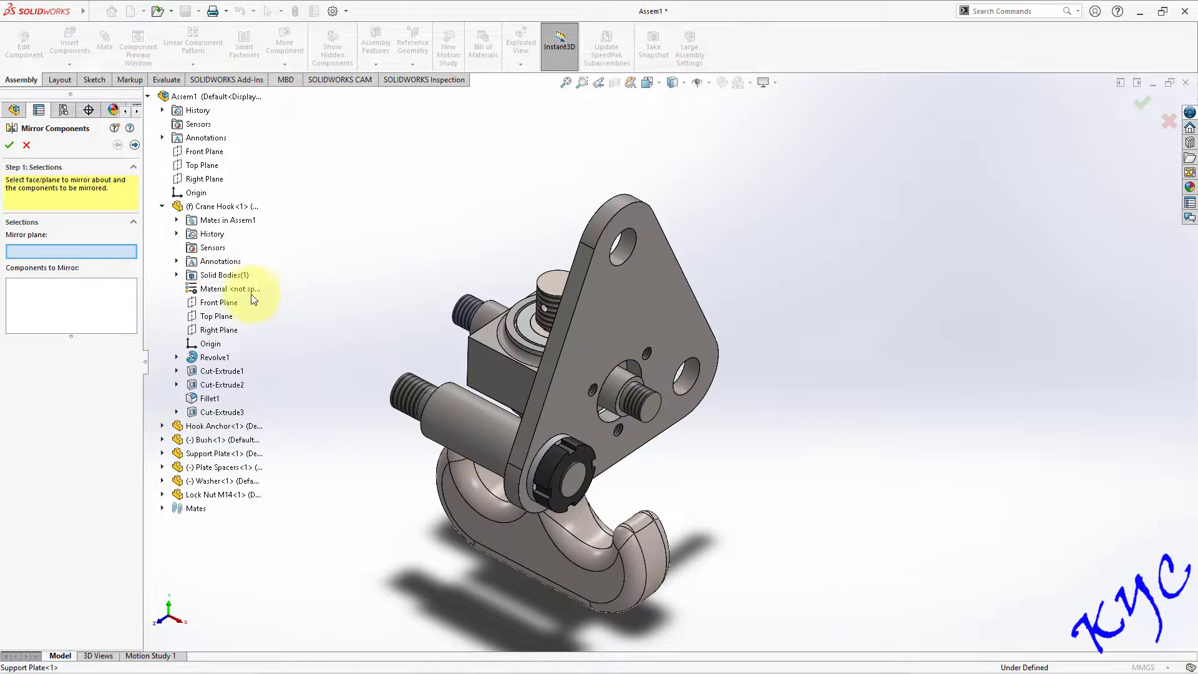
left_click(227, 328)
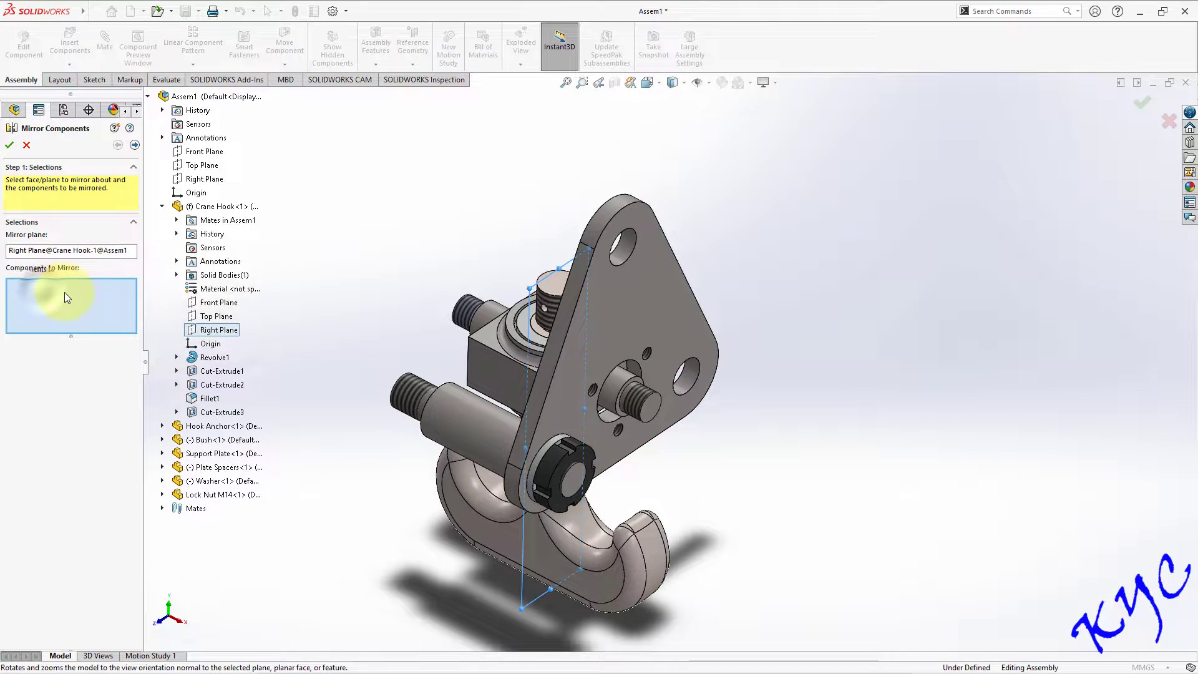
left_click(660, 313)
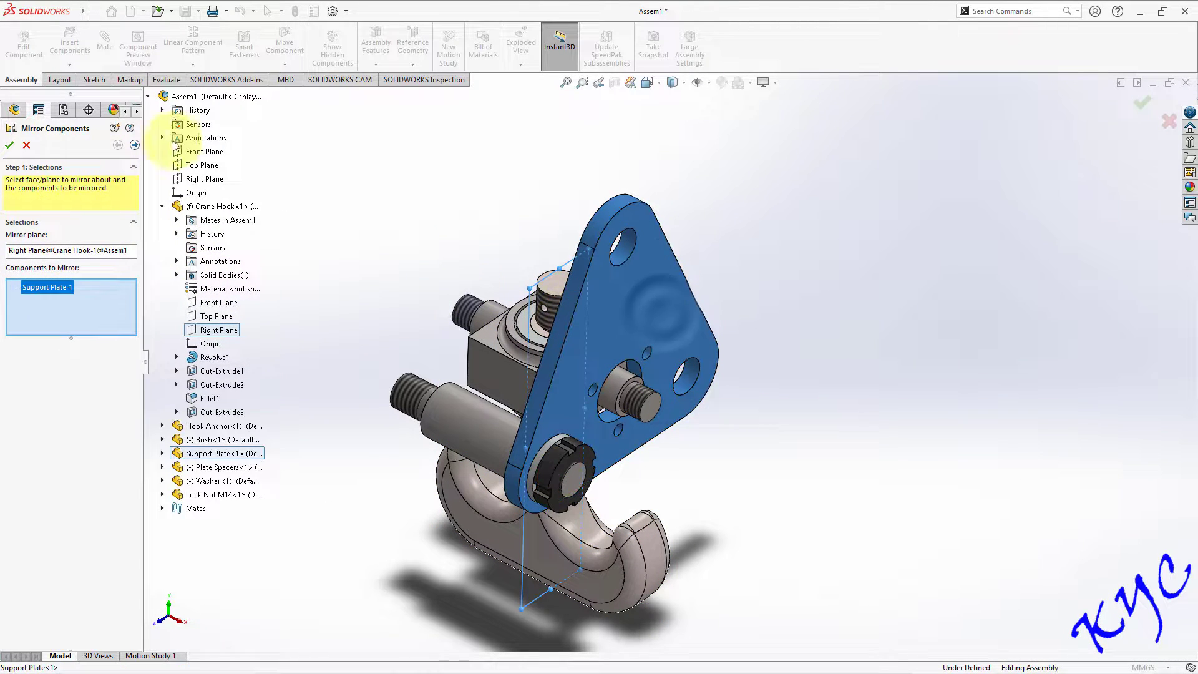
left_click(10, 147)
middle_click_drag(783, 263, 797, 365)
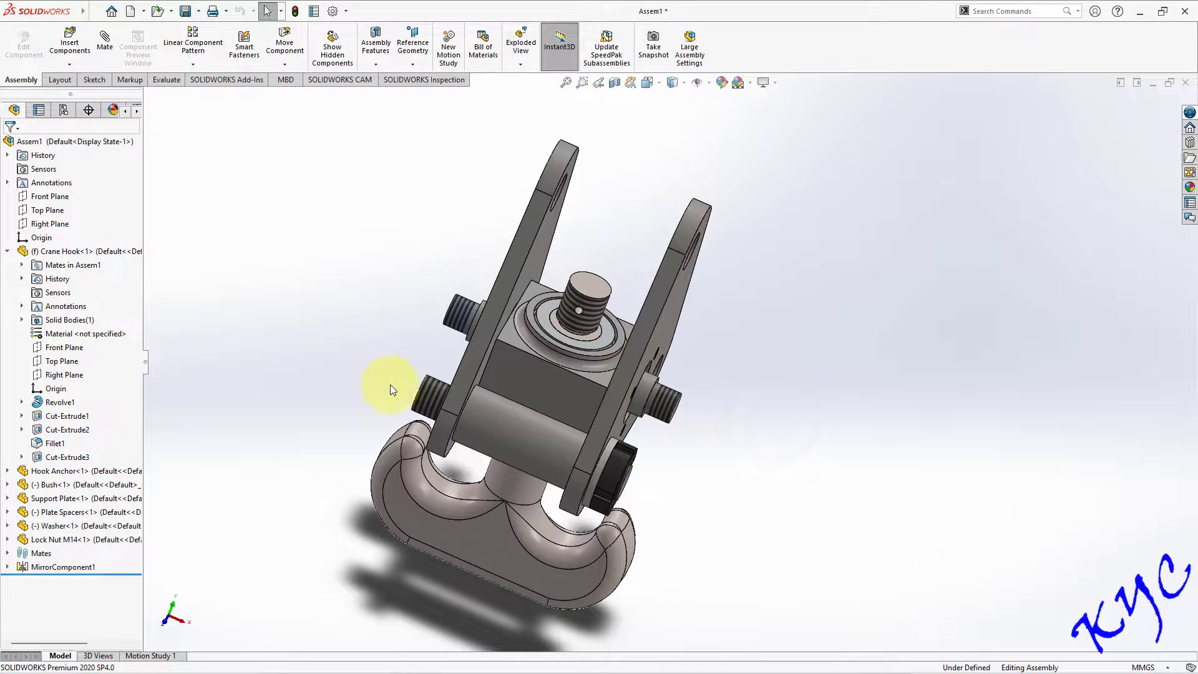
left_click(447, 392)
left_click(751, 451)
mouse_move(768, 447)
middle_mouse_down()
mouse_move(757, 422)
mouse_move(688, 406)
mouse_move(762, 428)
mouse_move(768, 437)
mouse_move(703, 441)
mouse_move(762, 474)
mouse_move(642, 396)
mouse_move(682, 406)
mouse_move(661, 399)
mouse_move(686, 440)
mouse_move(757, 460)
middle_mouse_up()
Copy the mounted Lock Nut M14 and Washer, placing both copies in free space beside the Support Plate.
left_click(620, 452)
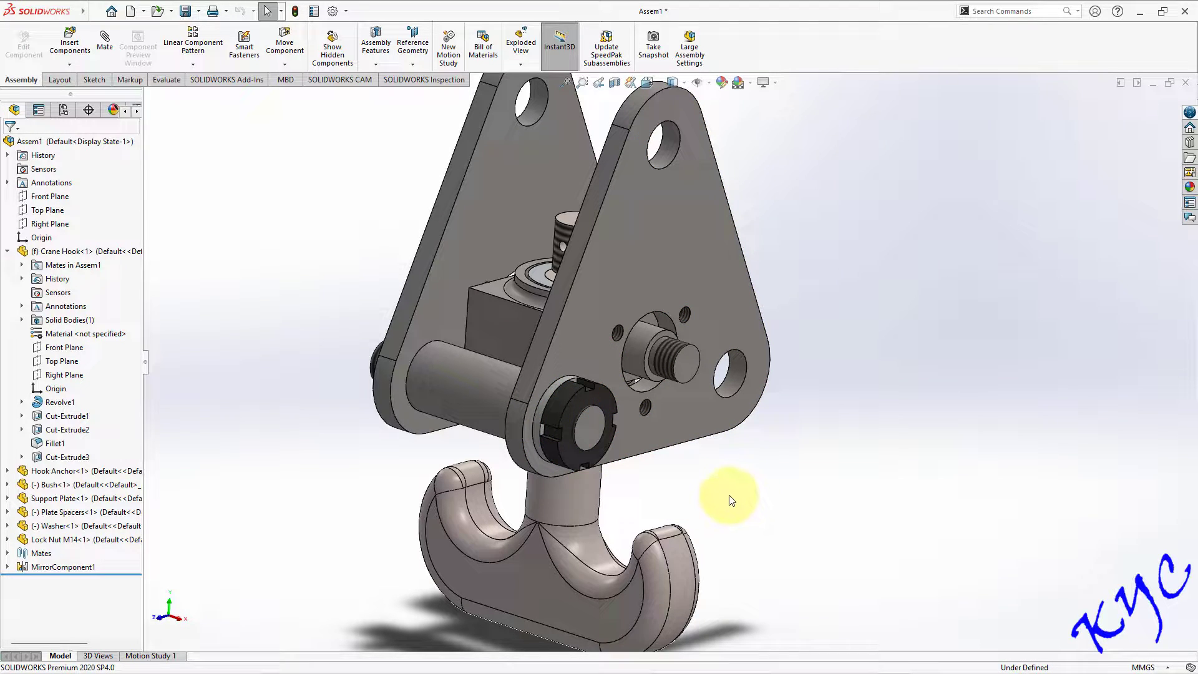
left_click_drag(573, 409, 552, 383)
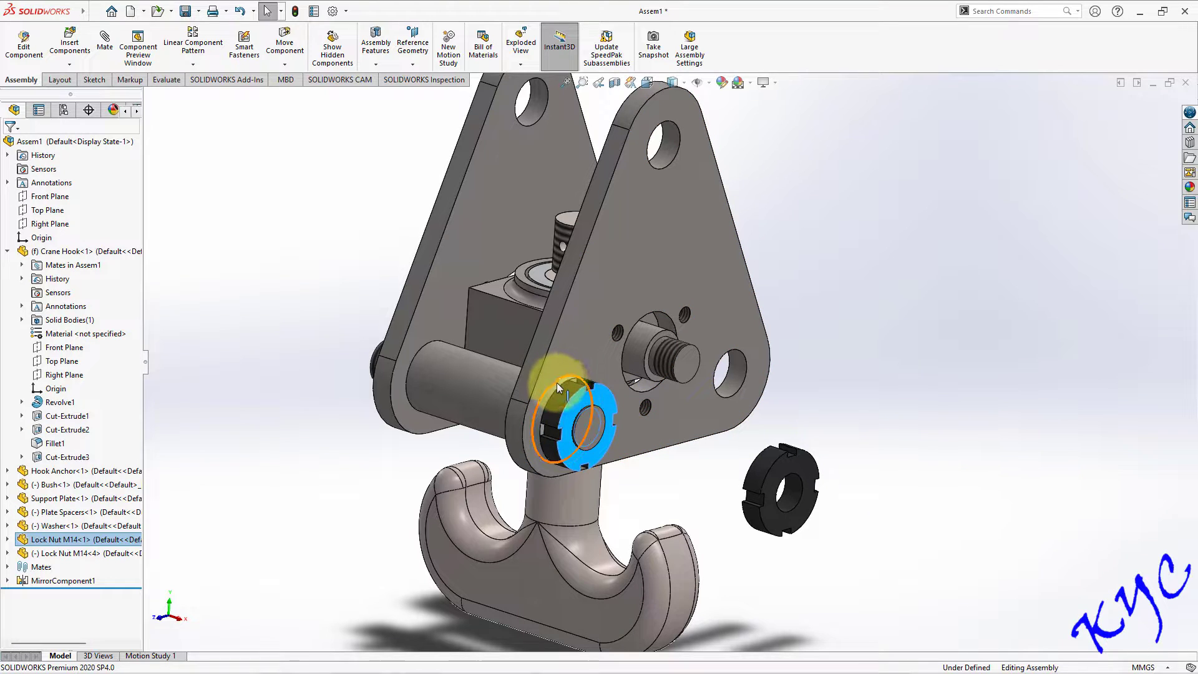
left_click_drag(571, 392, 720, 495, "ctrl")
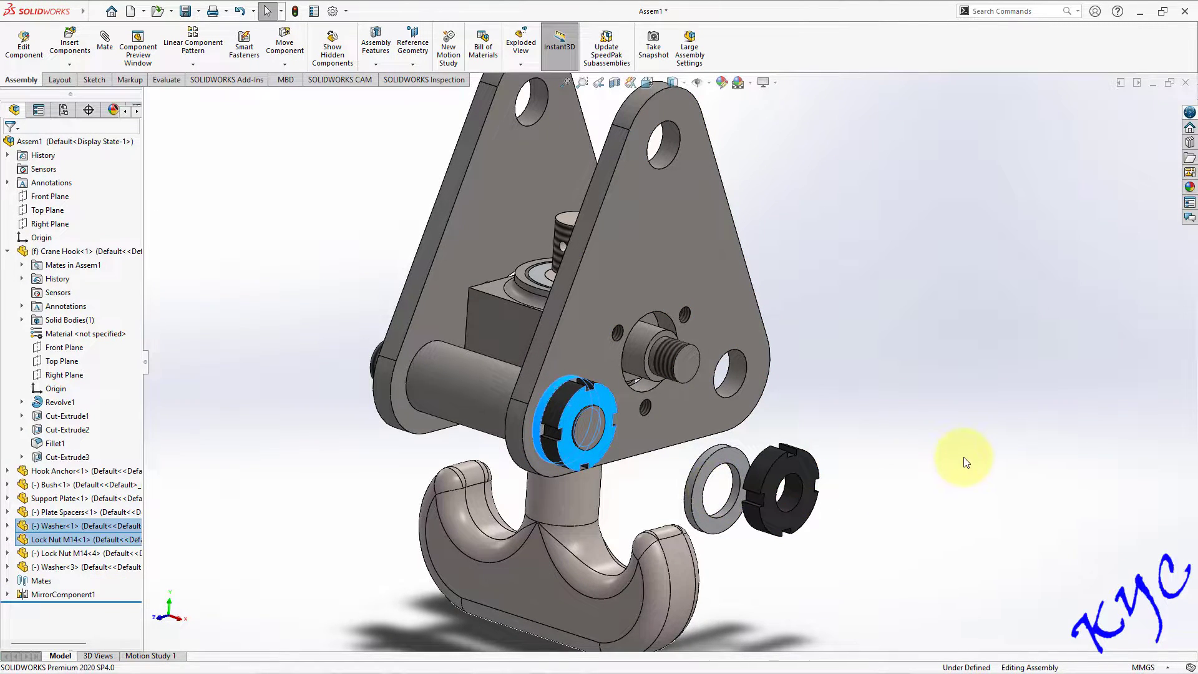
left_click(930, 461)
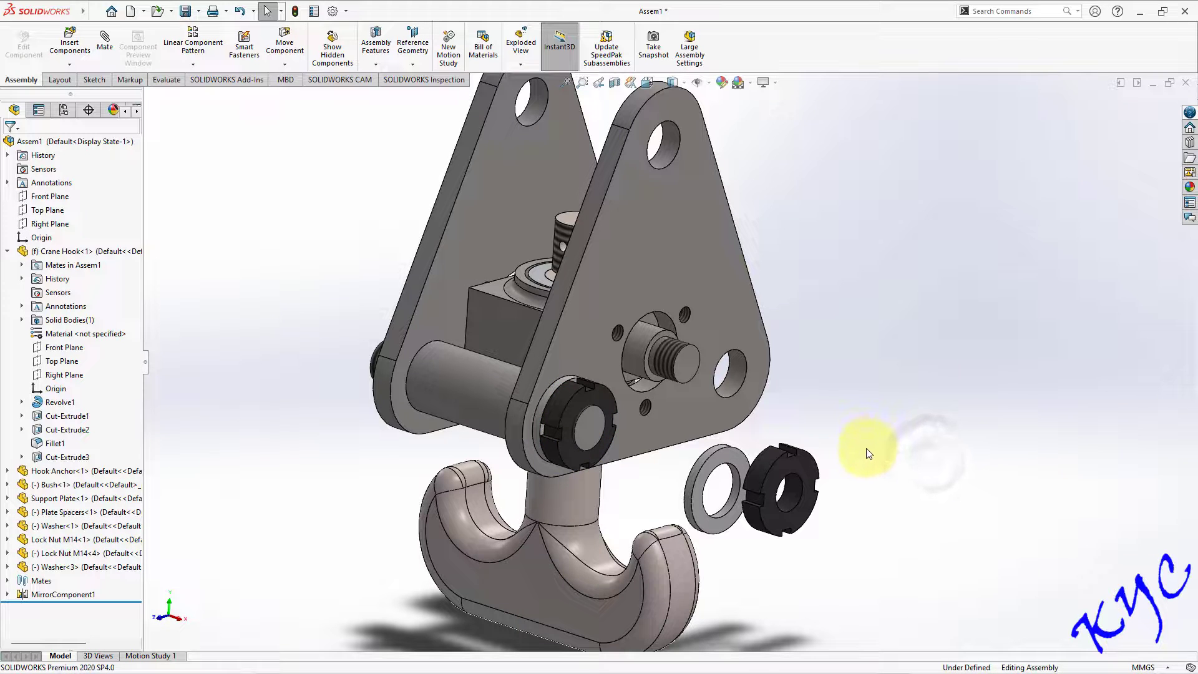
Move the copied Washer and Lock Nut M14 to free space outside the mirrored Support Plate.
scroll(862, 451, "up", 2)
scroll(718, 378, "down", 2)
middle_click_drag(717, 377, 877, 409)
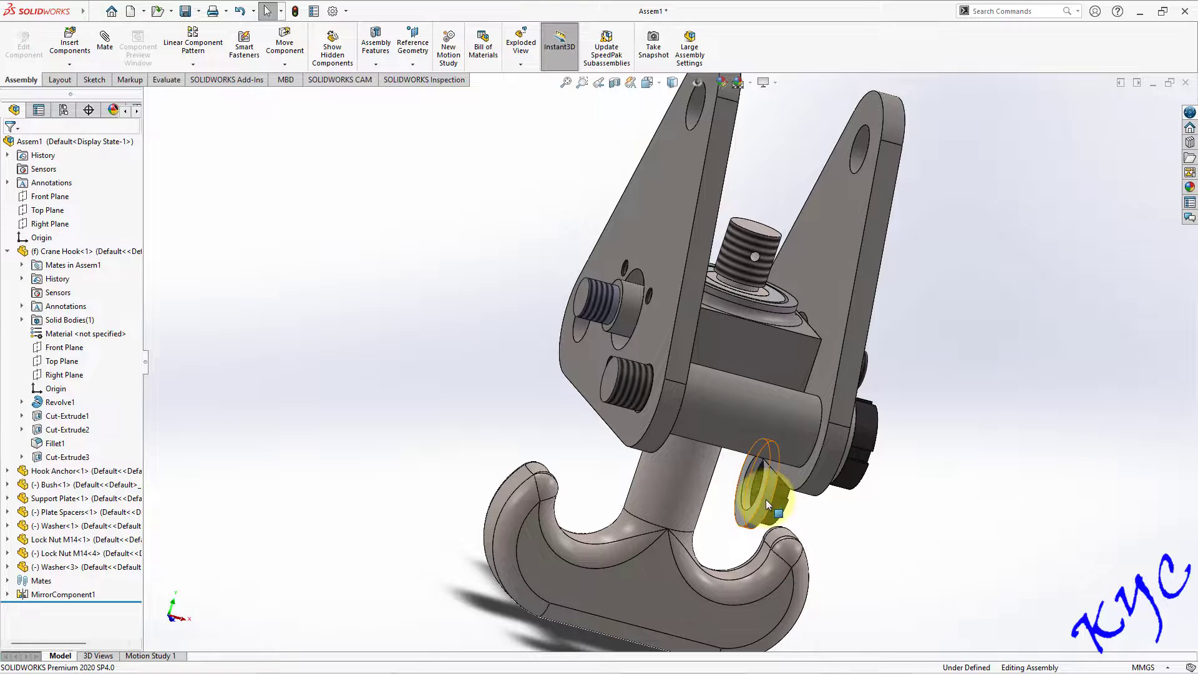
left_click_drag(766, 500, 516, 391)
left_click(869, 529)
left_click_drag(757, 490, 446, 399)
left_click(418, 444)
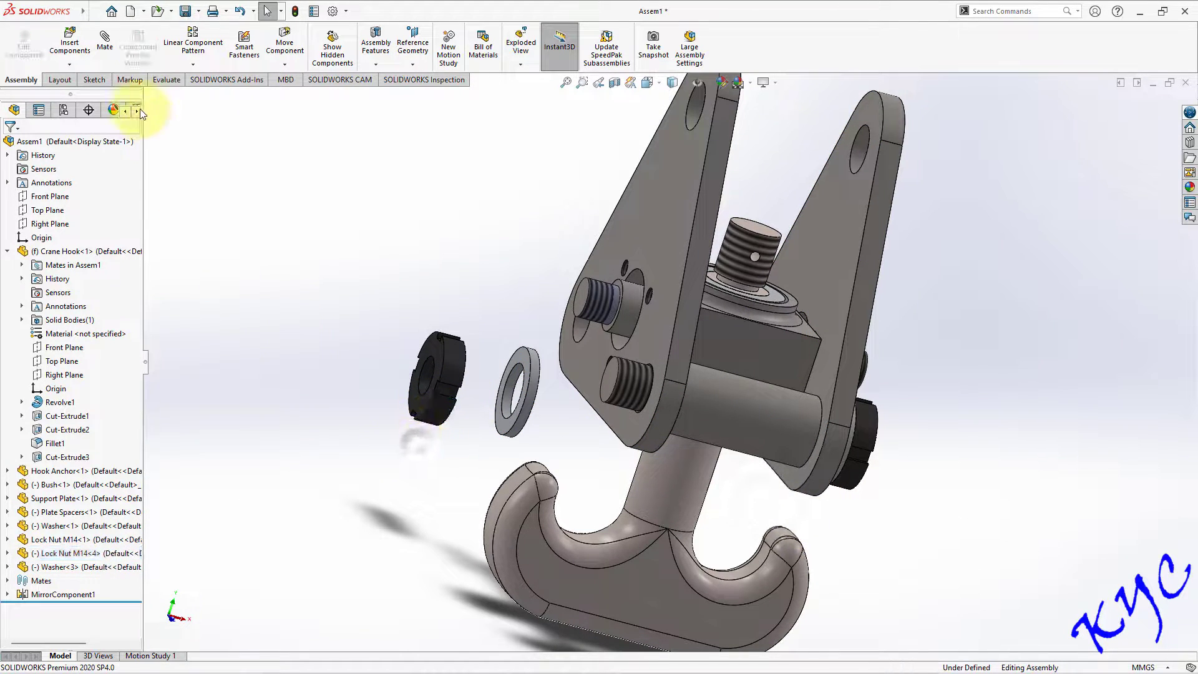
Mate the copied Washer's bore concentric with the Plate Spacers' threaded end protruding from the mirrored Support Plate.
left_click(105, 39)
left_click(630, 394)
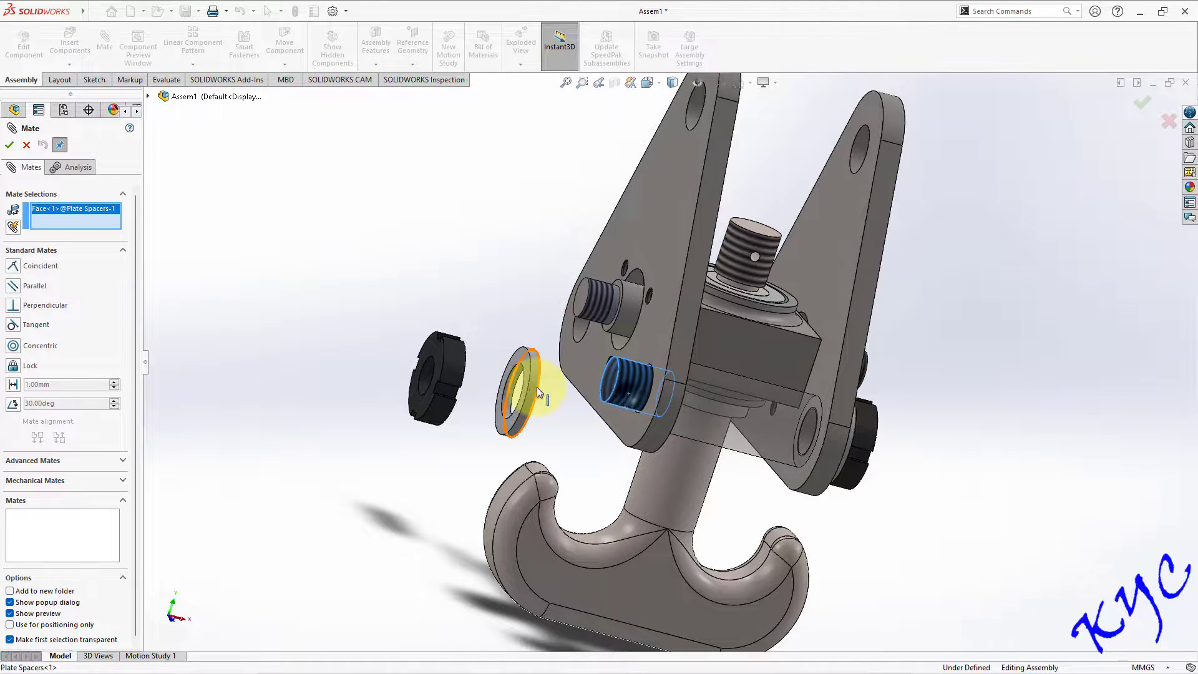
left_click(511, 383)
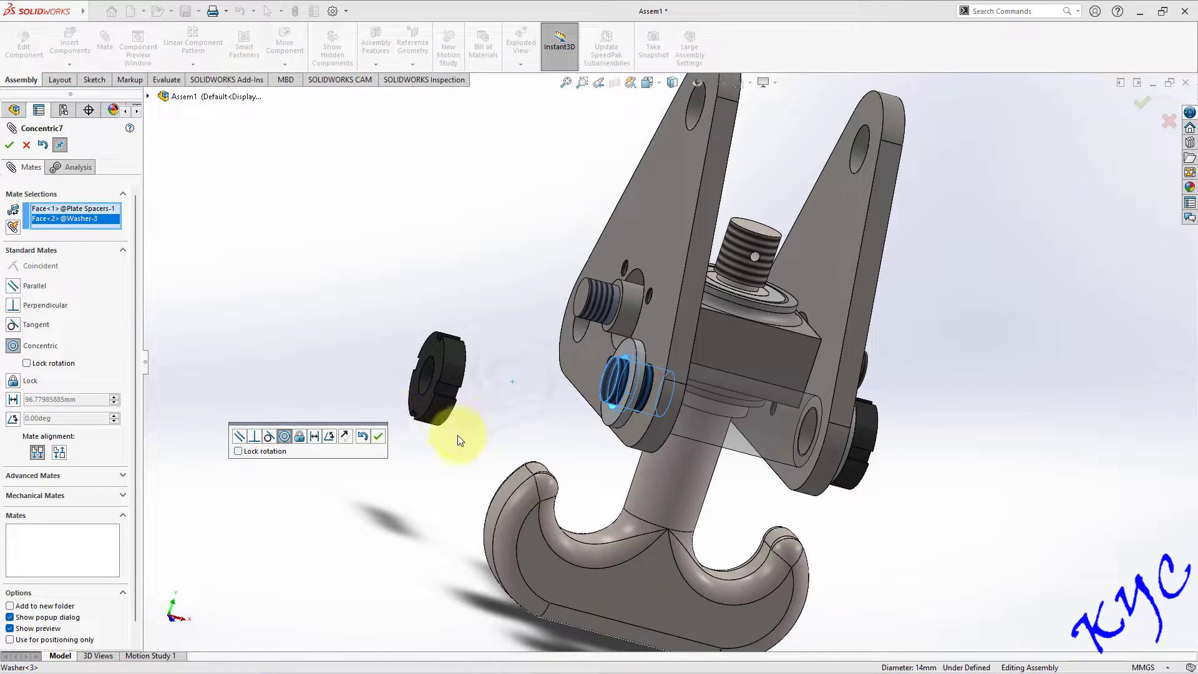
left_click(378, 437)
Mate the copied Washer's inner flat face coincident with the mirrored Support Plate's outer face.
left_click(638, 432)
middle_click_drag(993, 398, 922, 374)
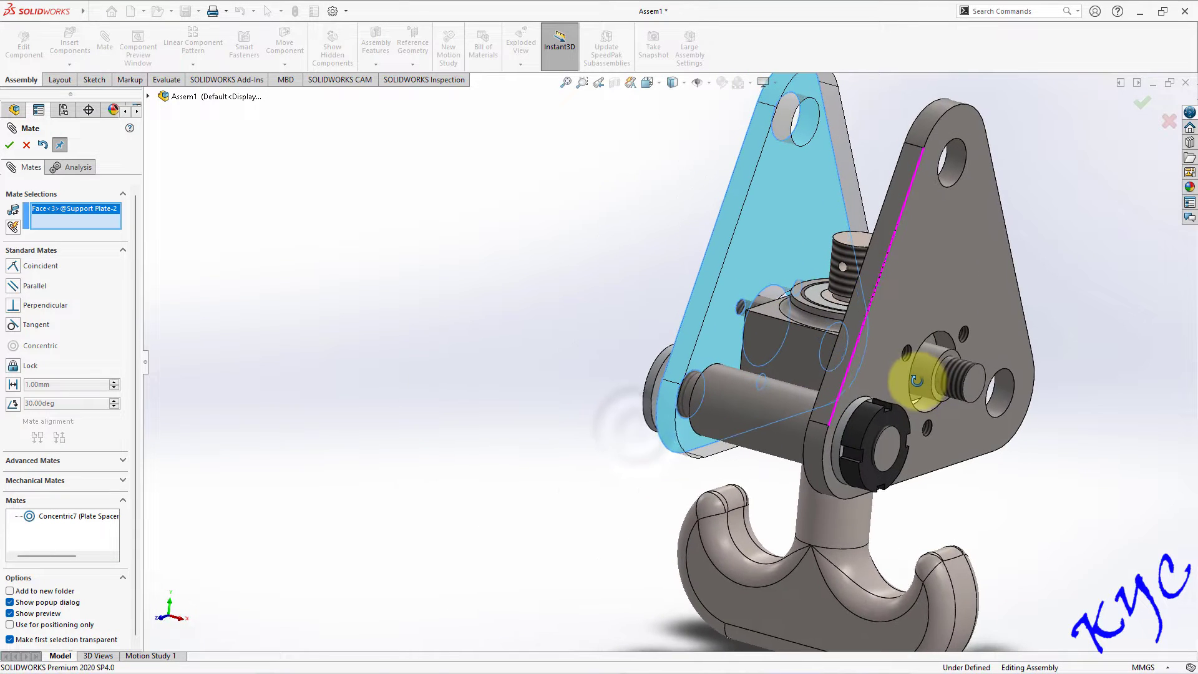
scroll(717, 396, "down", 3)
scroll(593, 369, "down", 3)
left_click(602, 366)
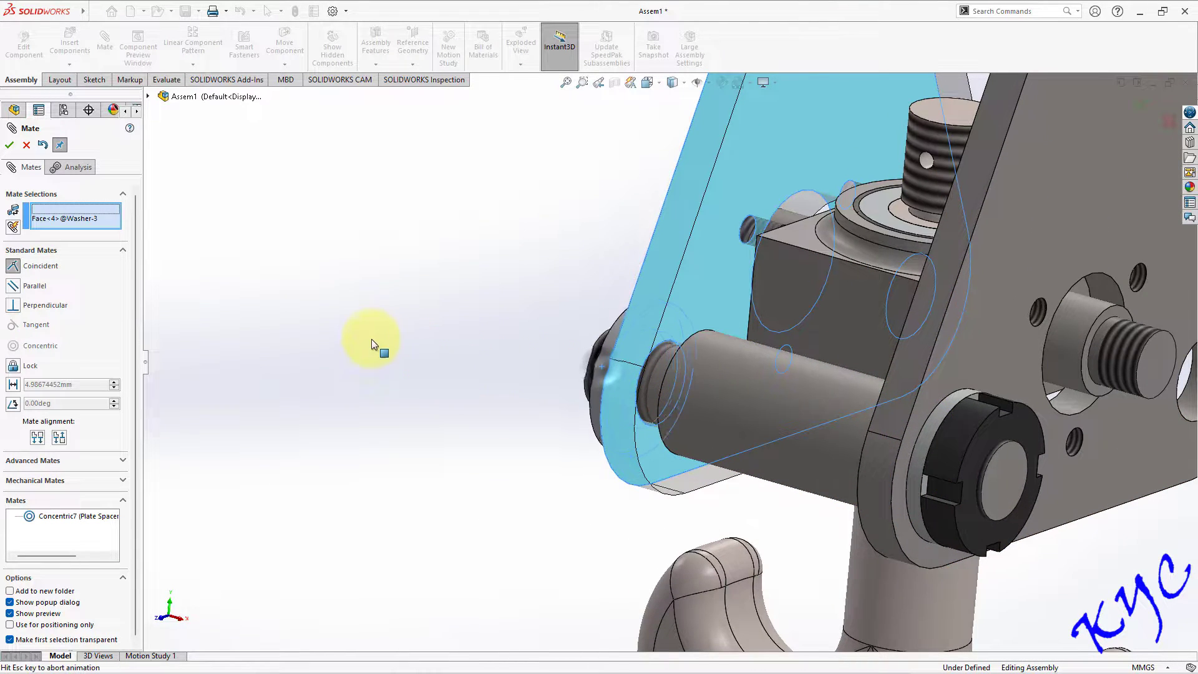
left_click(307, 298)
Mate the copied Lock Nut M14's bore concentric with the Plate Spacers' threaded end at the mirrored Support Plate.
middle_click_drag(350, 321, 489, 326)
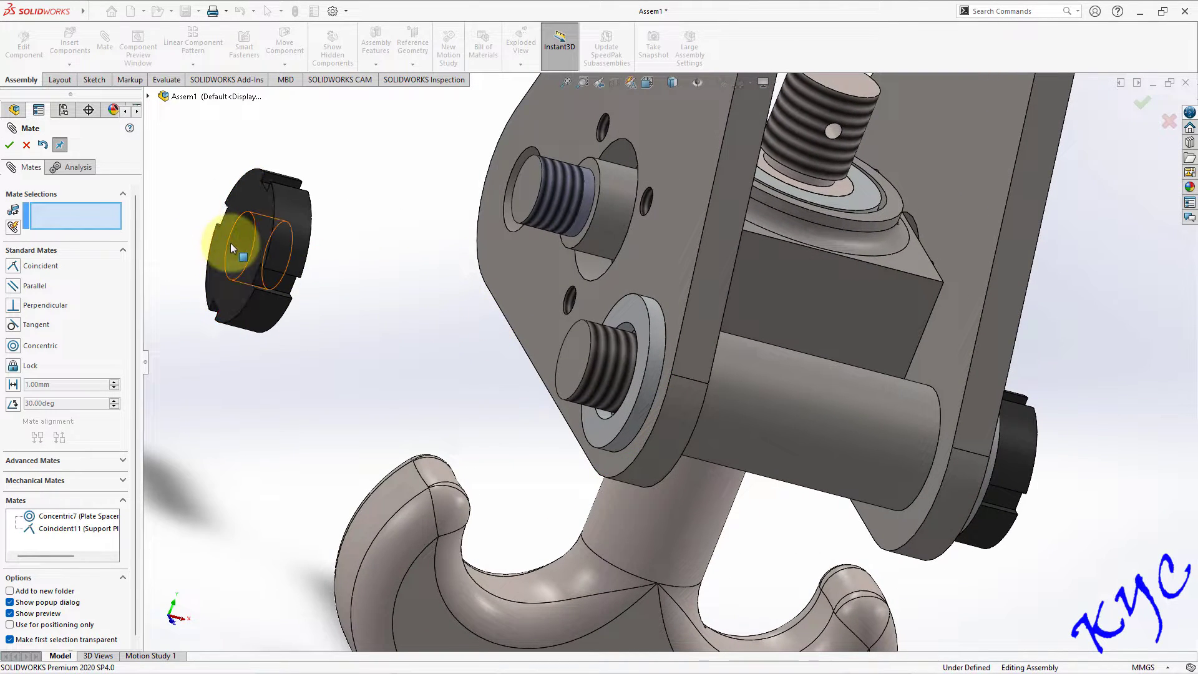
left_click(231, 242)
left_click(609, 364)
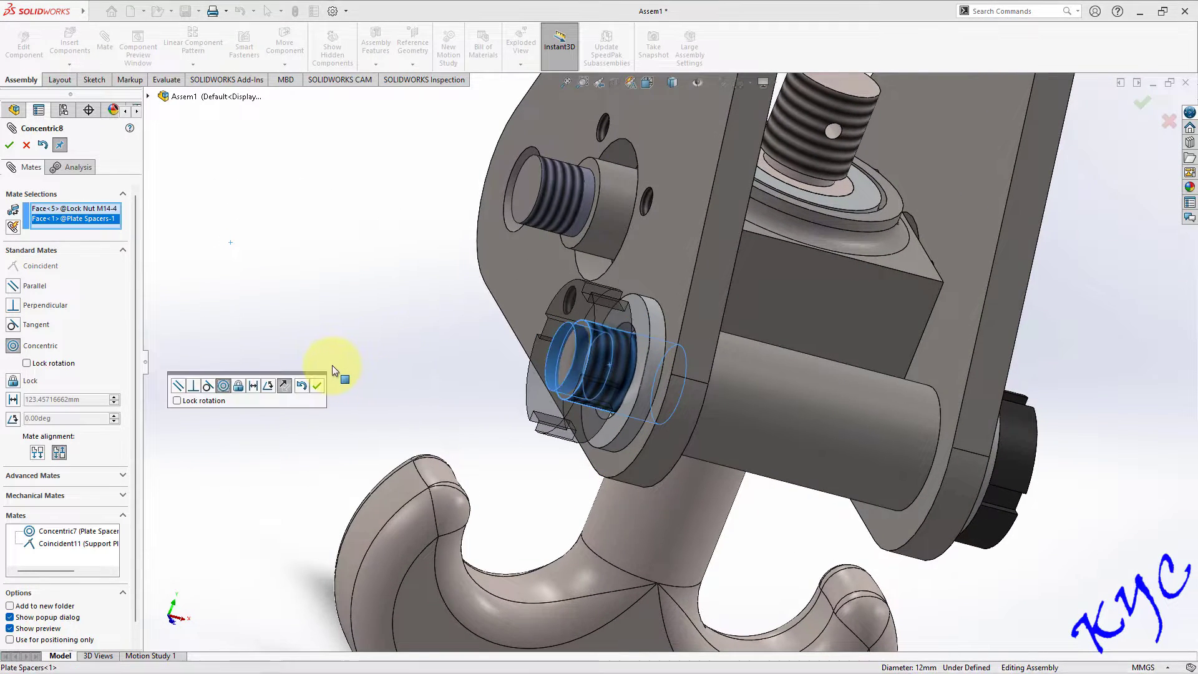
left_click(316, 388)
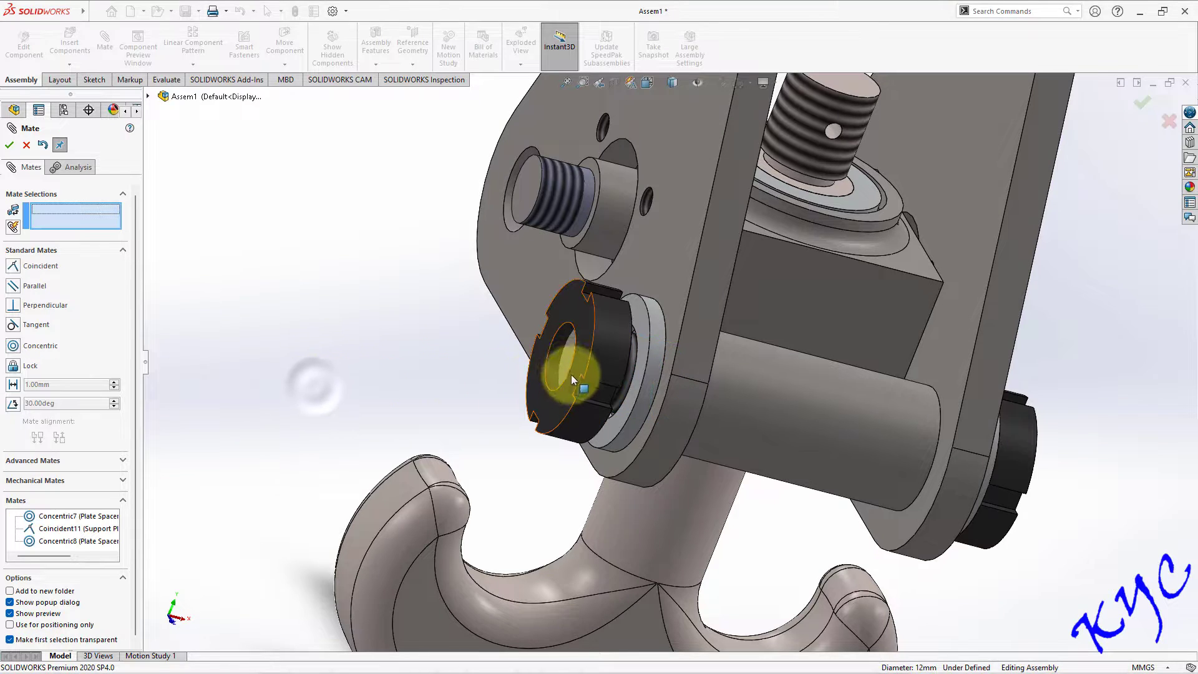
Mate the copied lock nut's inner flat face coincident with the copied Washer's outer face.
left_click(635, 388)
middle_click_drag(635, 387, 609, 347)
left_click(627, 335)
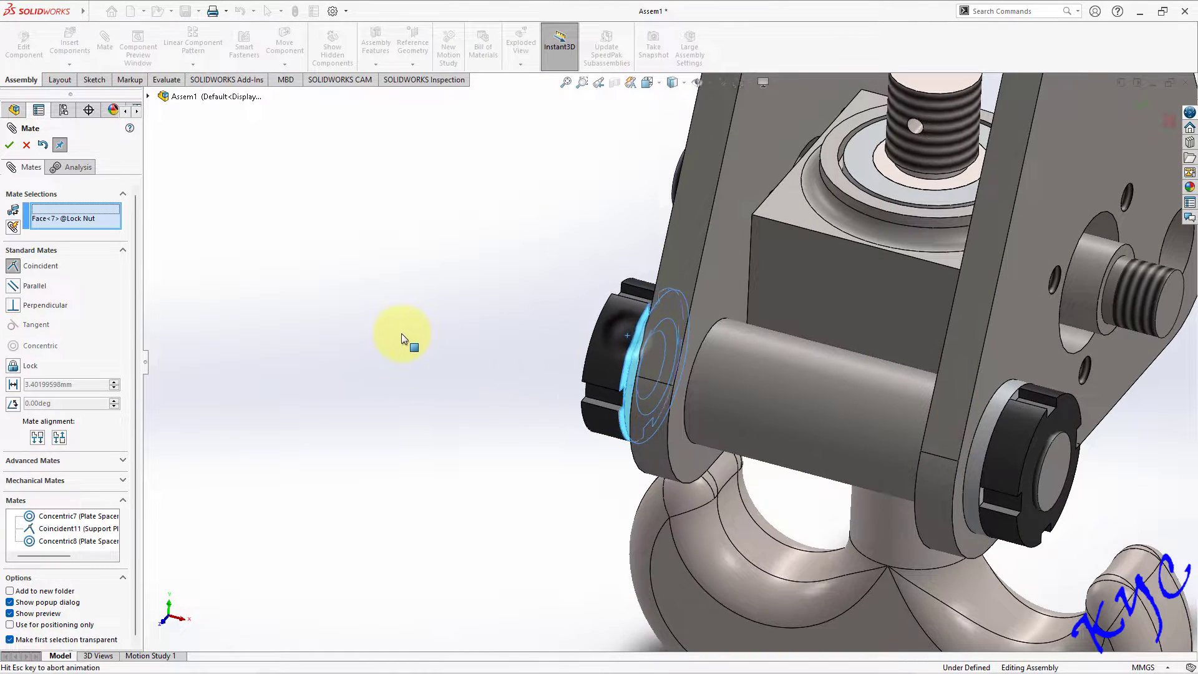
left_click(356, 311)
Mate the slot face of the copied Lock Nut M14 parallel to the assembly's Top Plane.
middle_click_drag(357, 314, 496, 328)
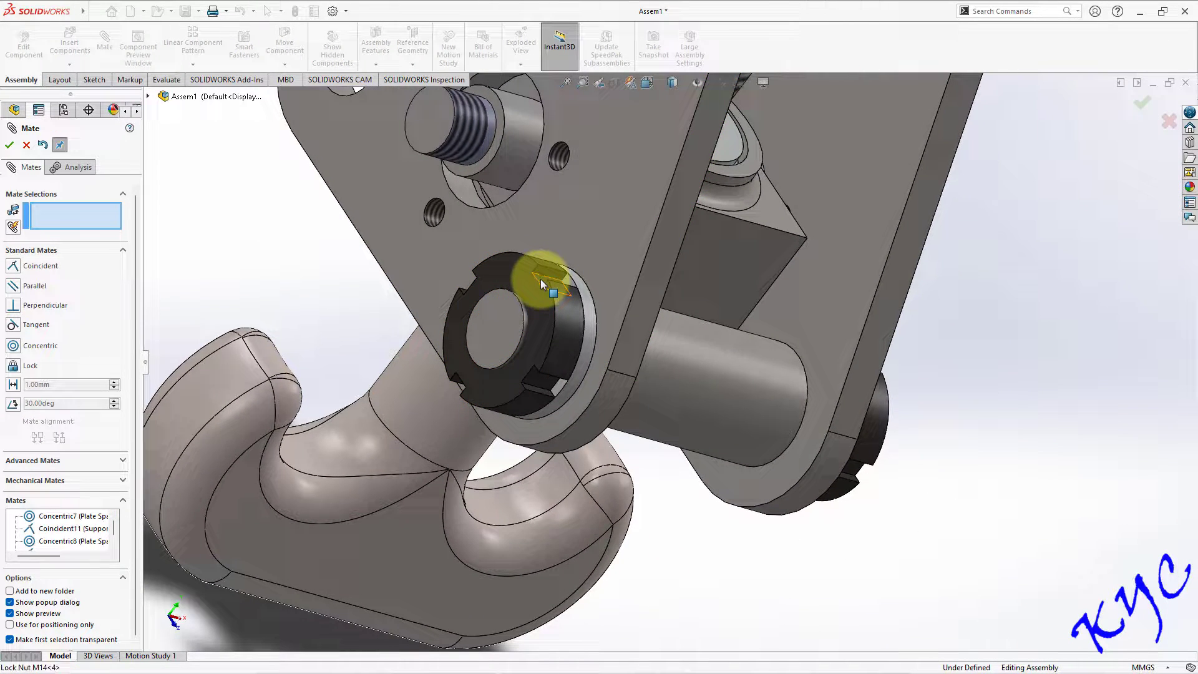
left_click(540, 279)
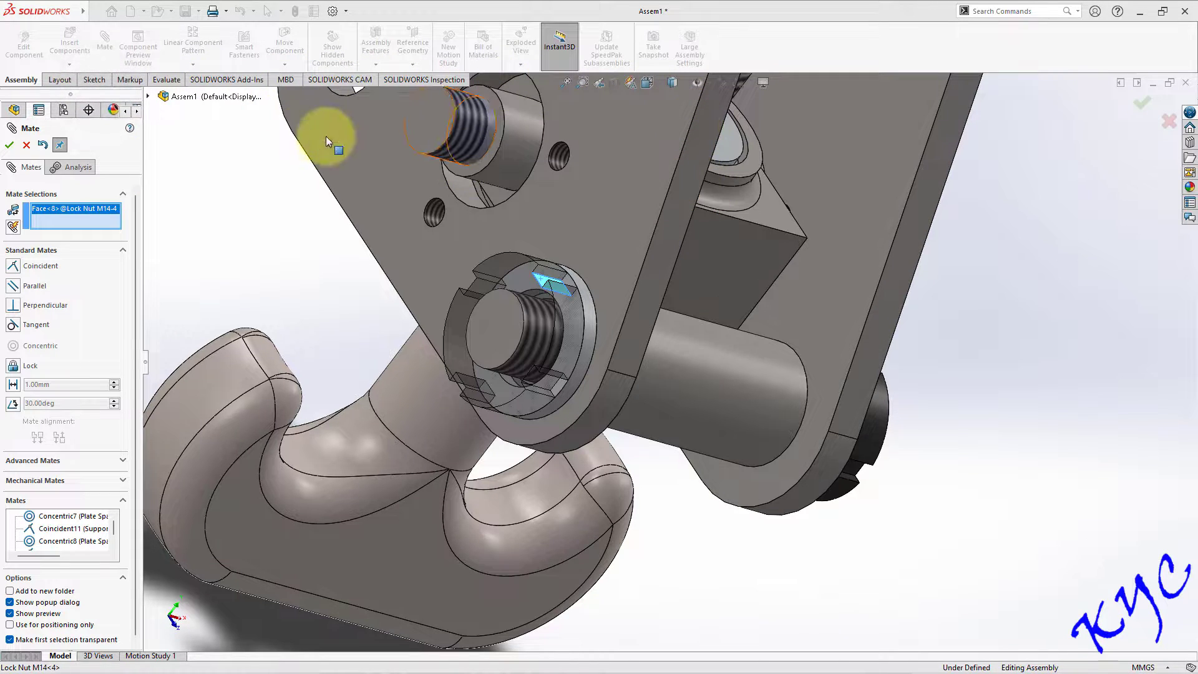
left_click(148, 96)
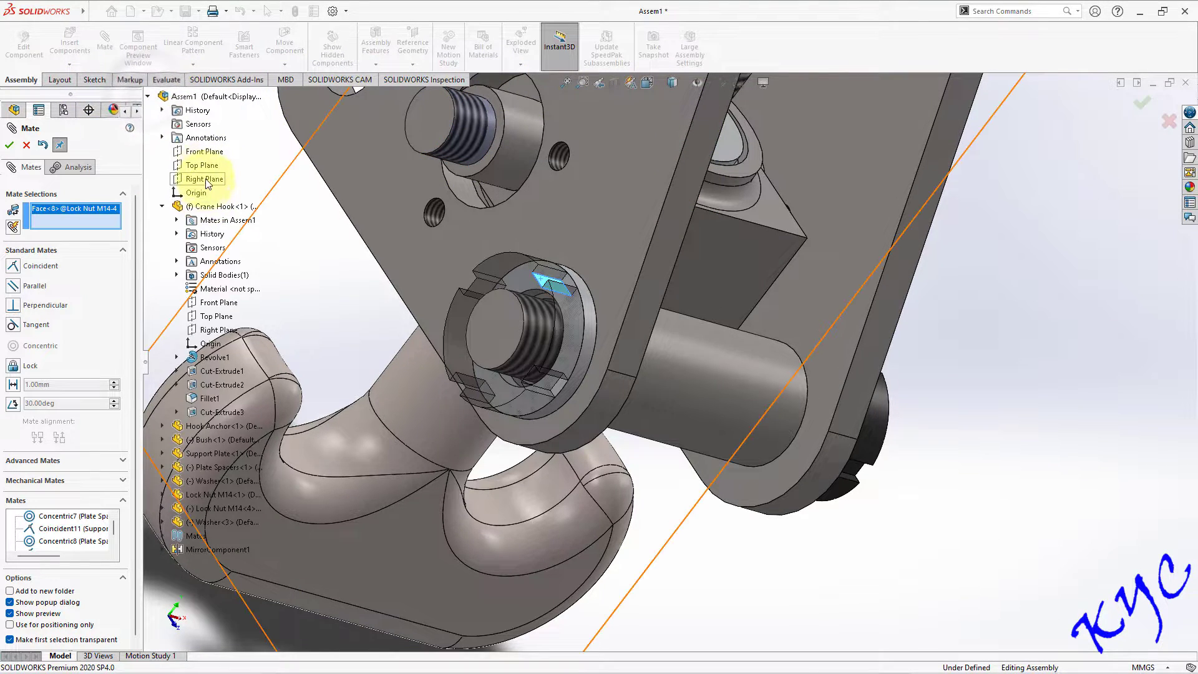
left_click(201, 165)
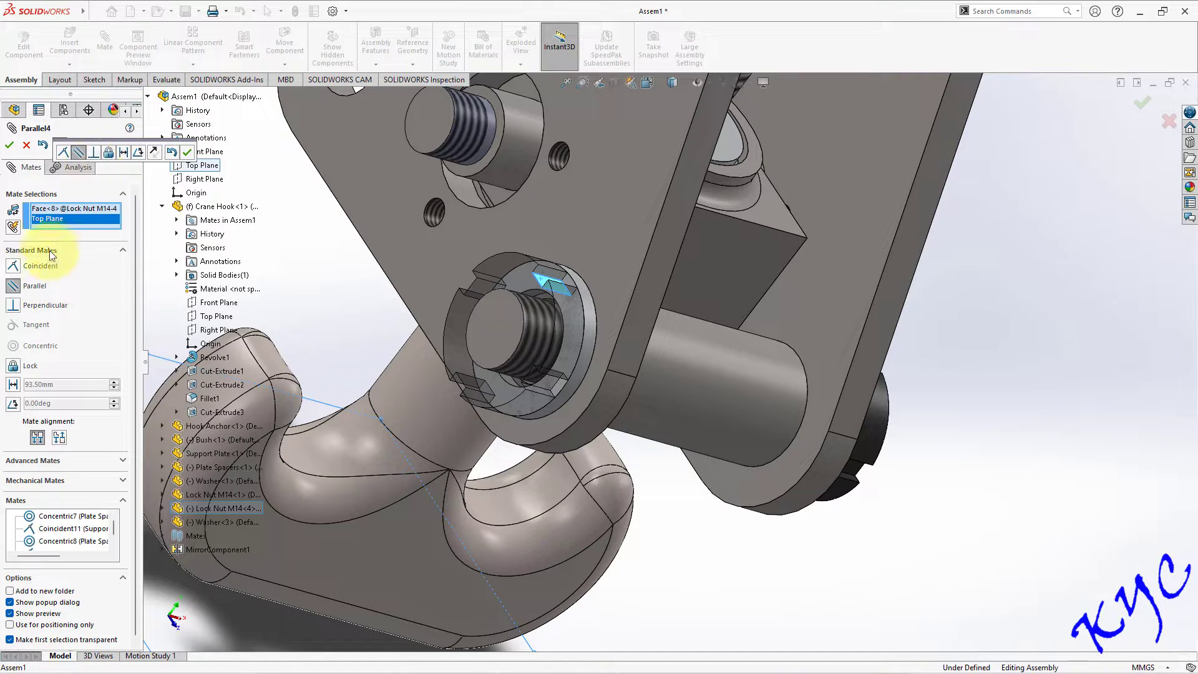
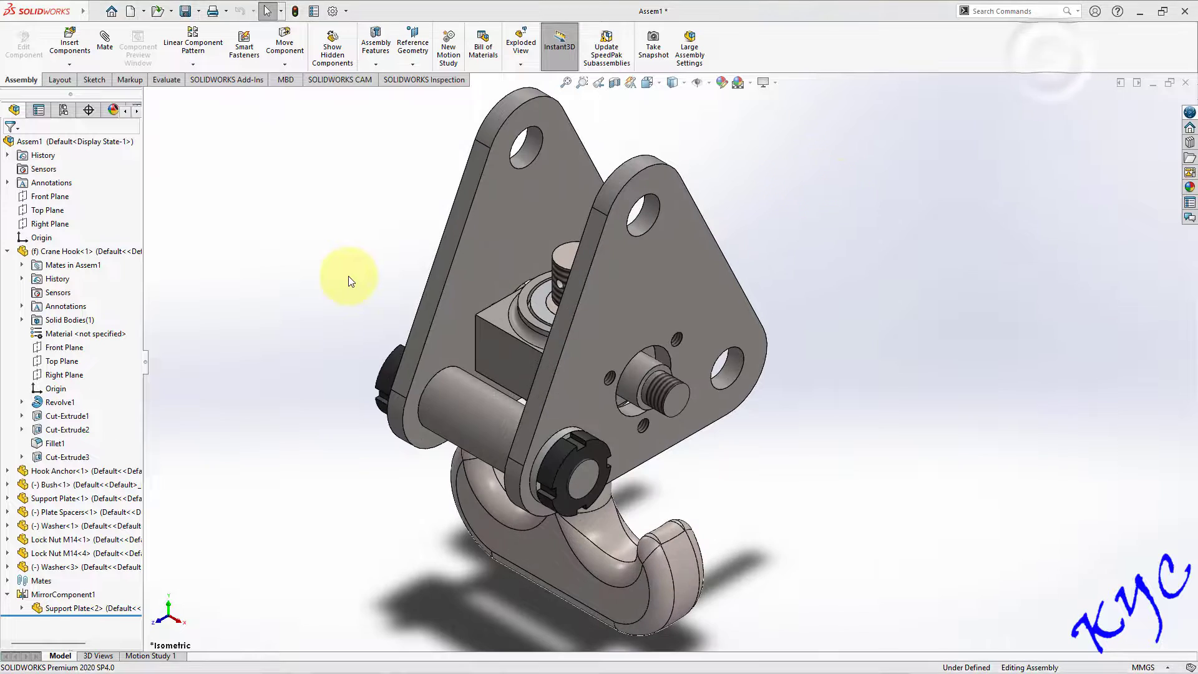
Start Copy with Mates and select the Plate Spacers, both Lock Nuts M14 and the Washer at the original Support Plate.
left_click(71, 65)
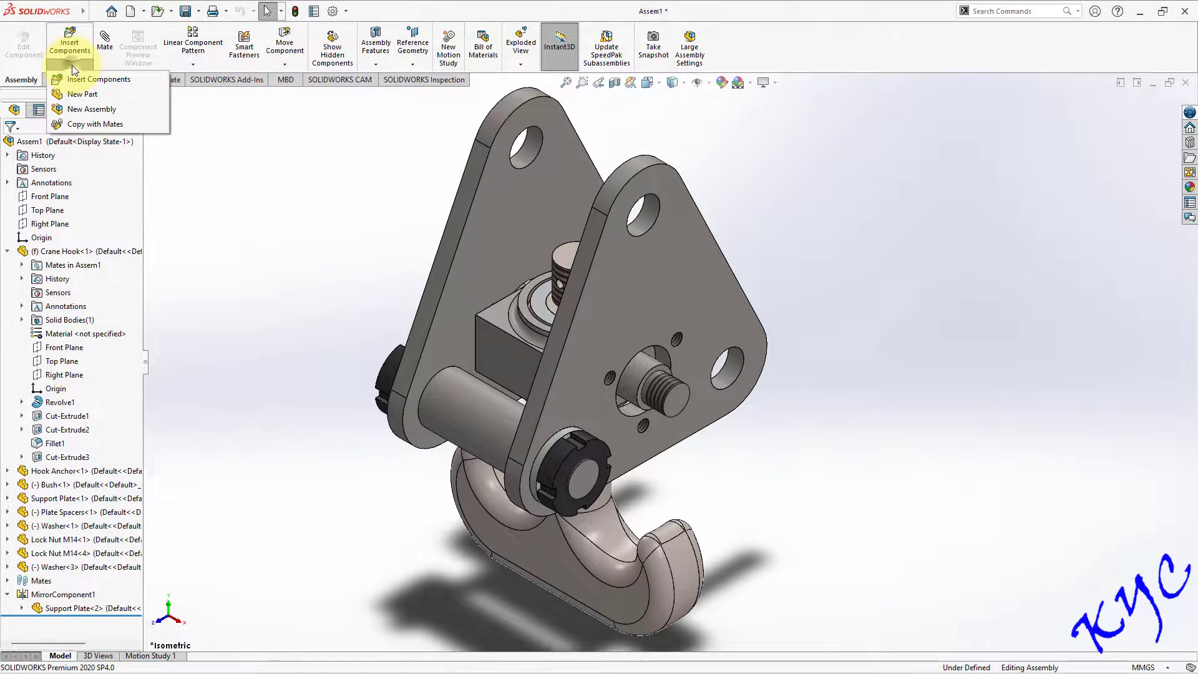
left_click(88, 124)
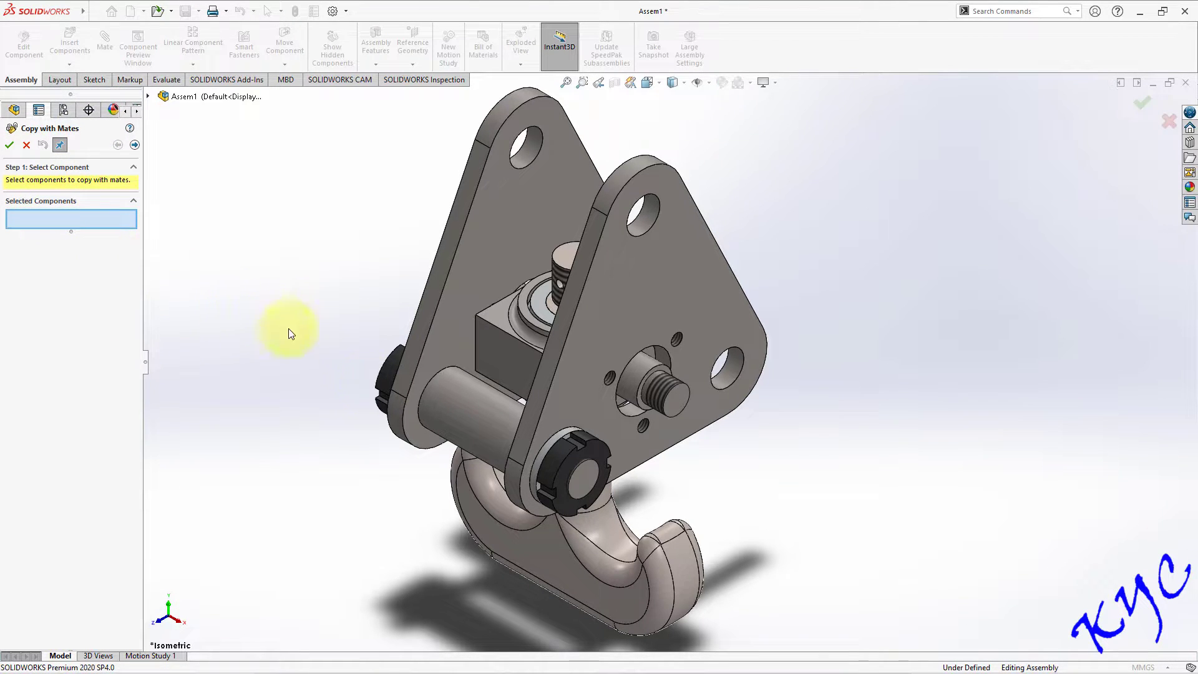
left_click(489, 441)
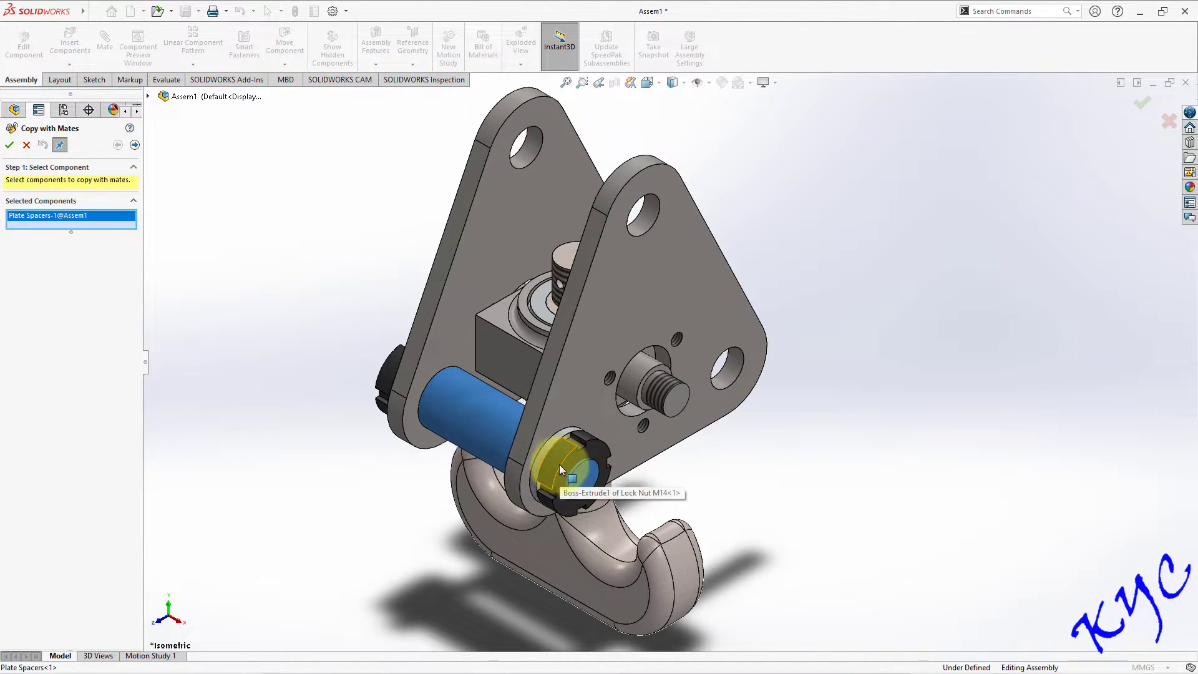
left_click(558, 463)
left_click(545, 446)
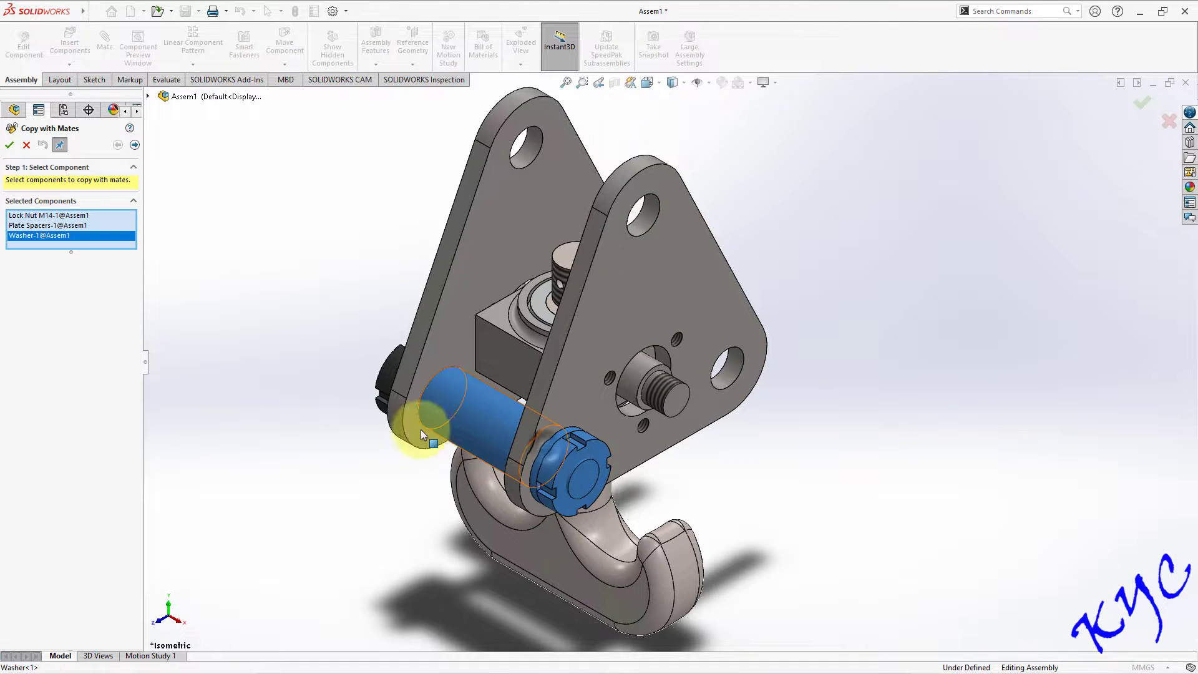
left_click(383, 376)
Add the Washer at the mirrored Support Plate to the copy selection, leaving the plate itself out, and proceed to the mate references.
middle_click_drag(297, 353, 408, 390)
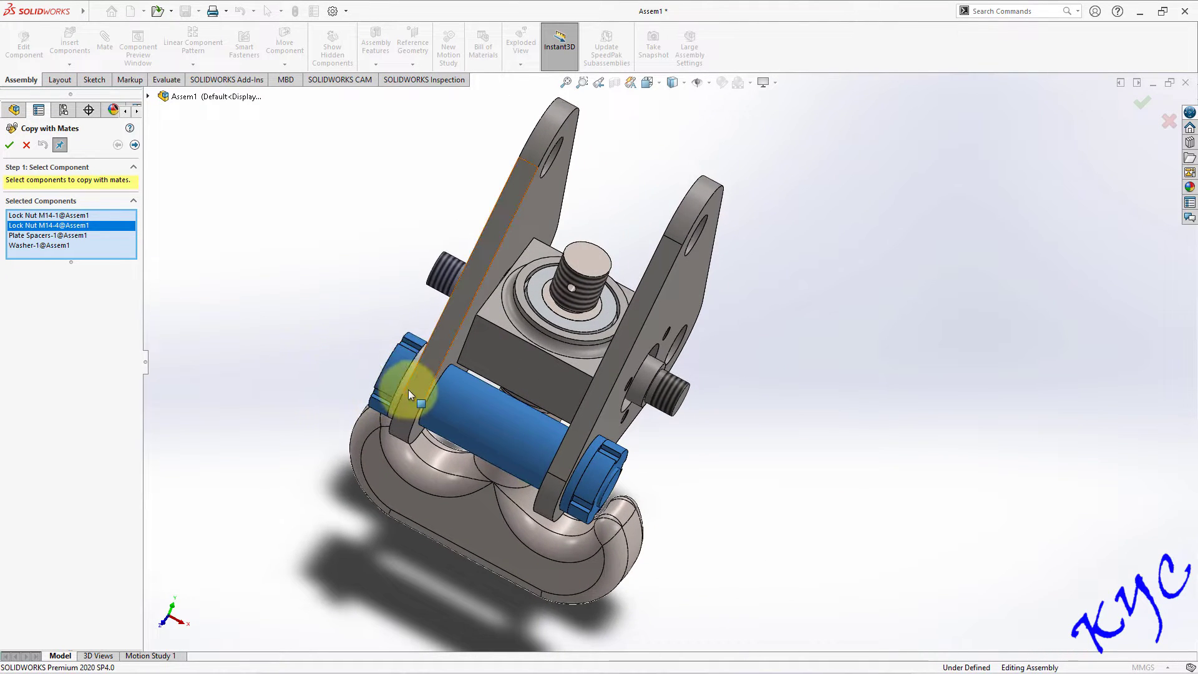
left_click(407, 381)
middle_click_drag(855, 476, 827, 446)
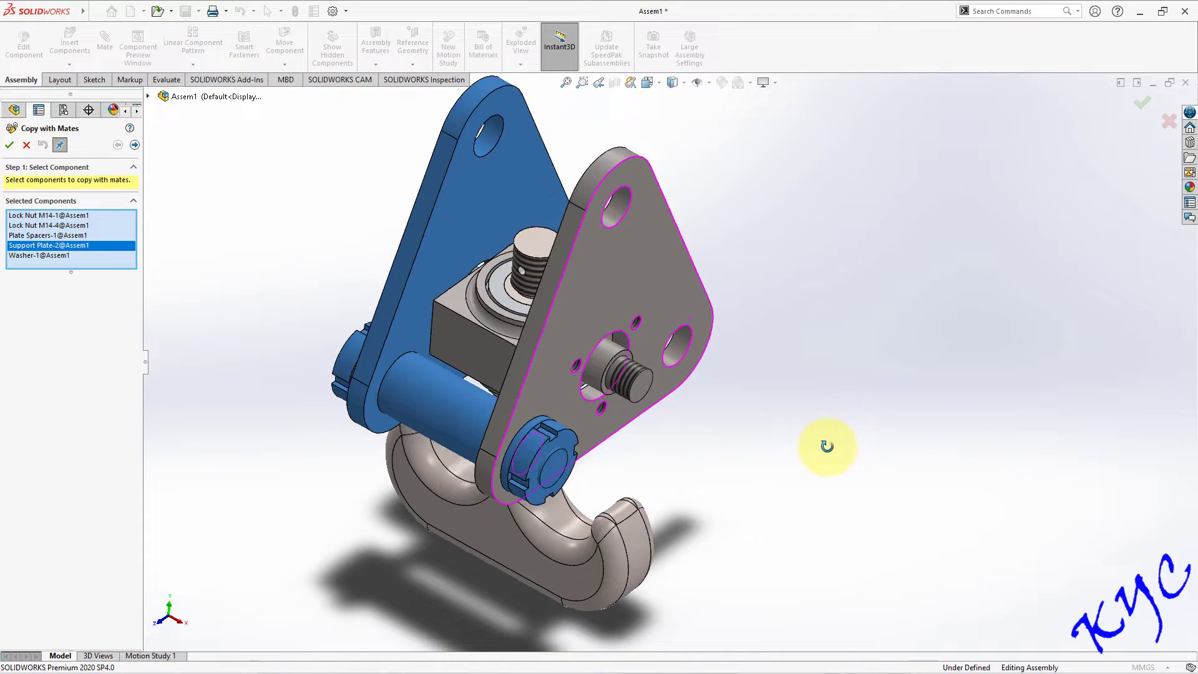
left_click(415, 305)
middle_click_drag(785, 338, 699, 281)
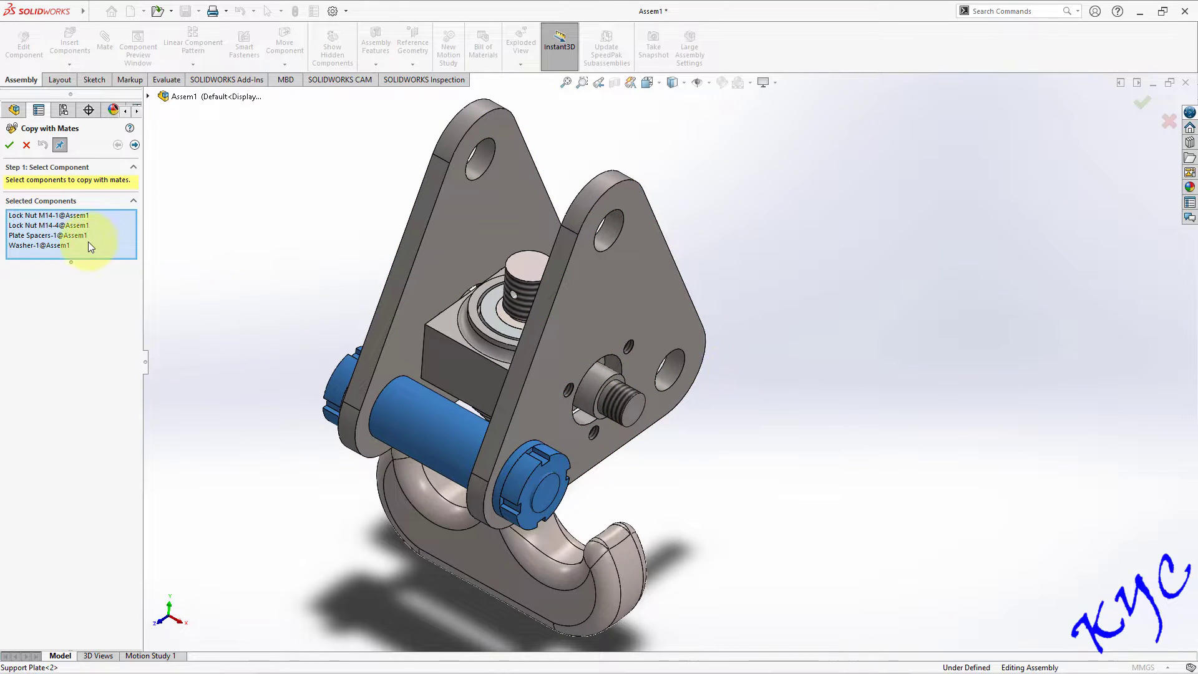
middle_click_drag(223, 325, 345, 359)
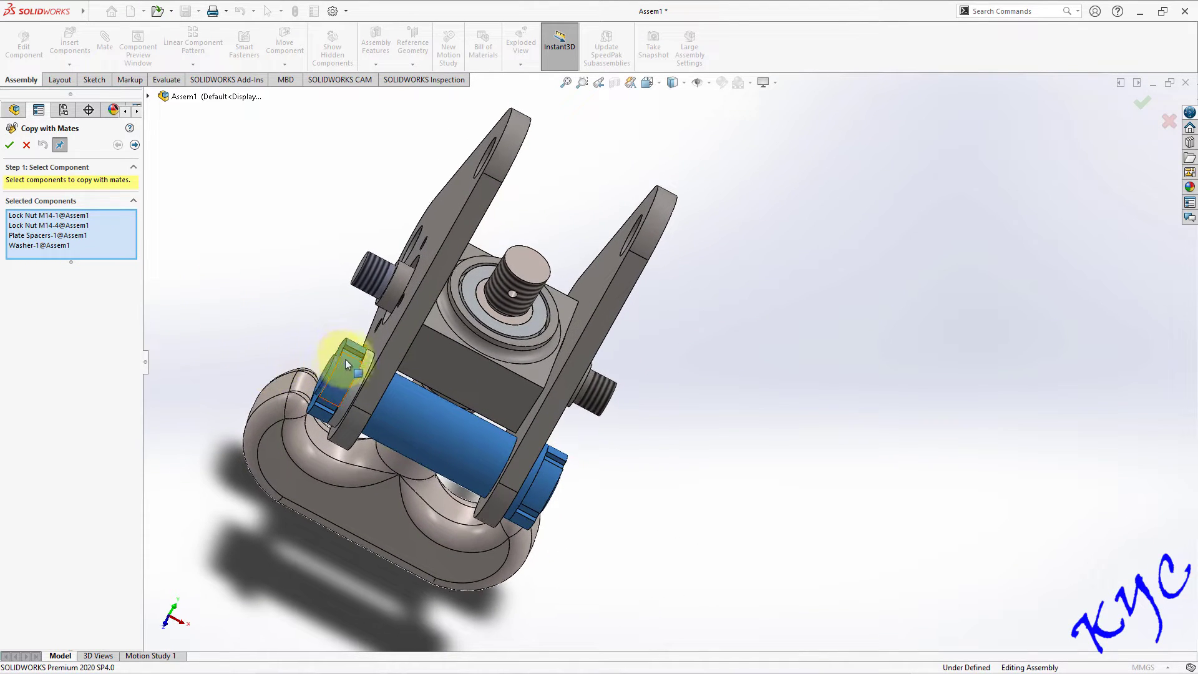
left_click(363, 368)
middle_click_drag(734, 439, 700, 387)
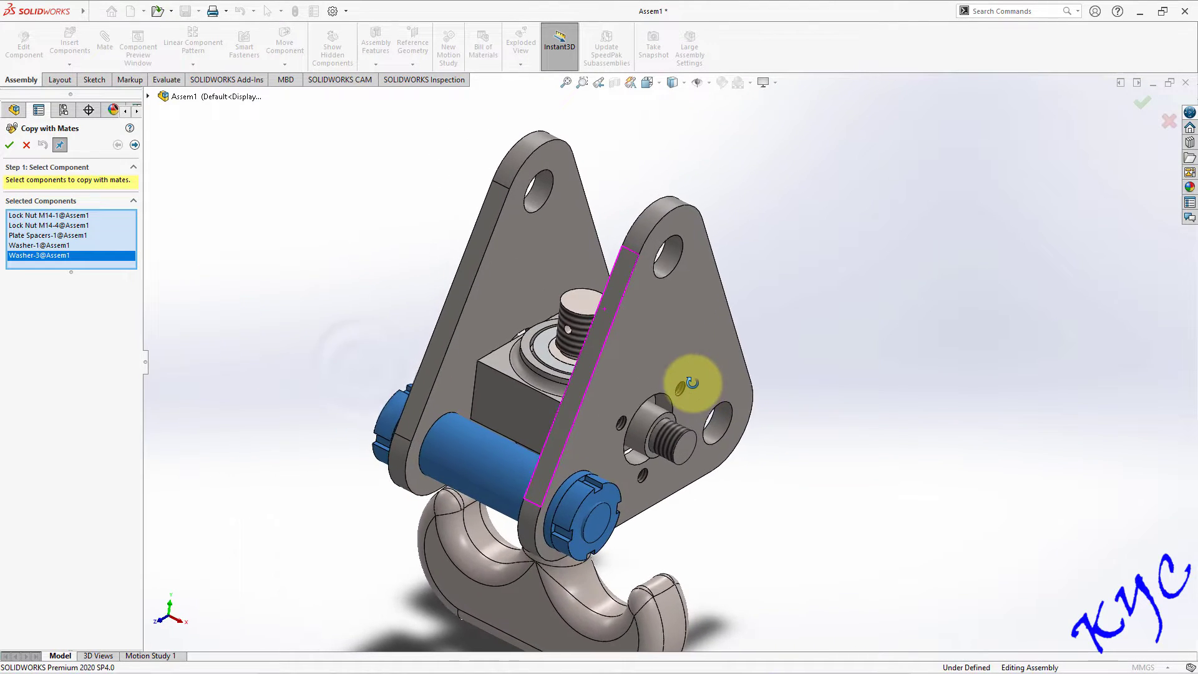
scroll(740, 370, "down", 2)
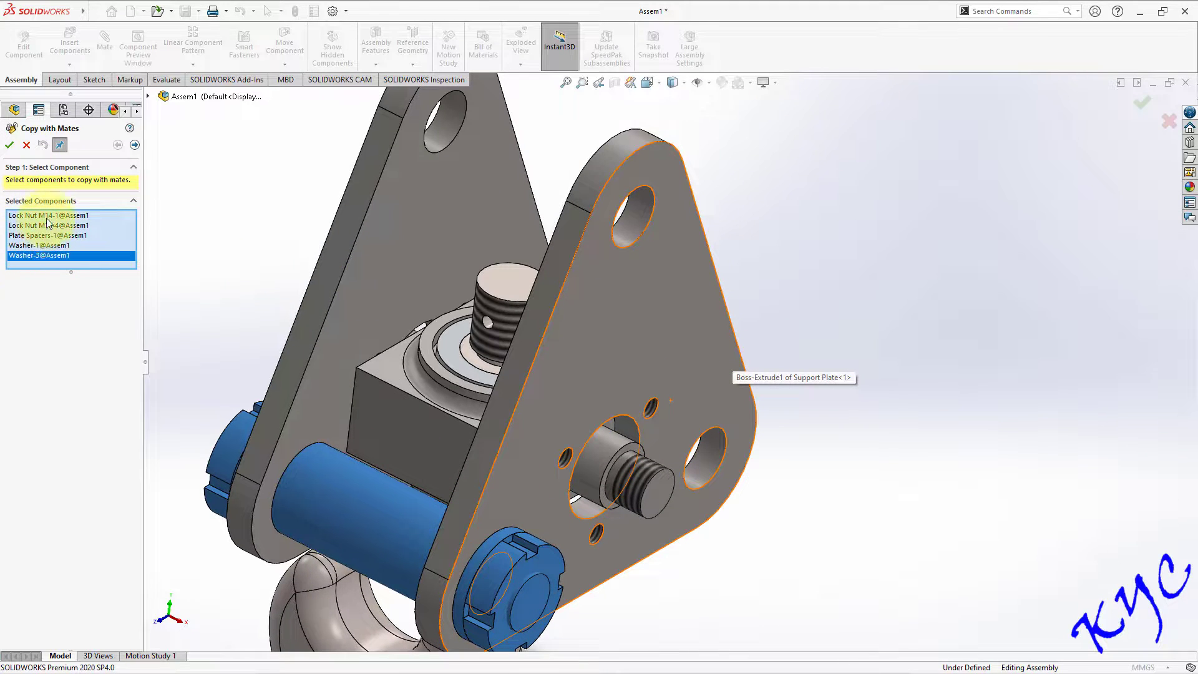
left_click(135, 145)
Repeat the original references for the copy's Coincident7, Coincident8, Parallel3, Coincident11 and Parallel4 mates.
scroll(430, 346, "up", 2)
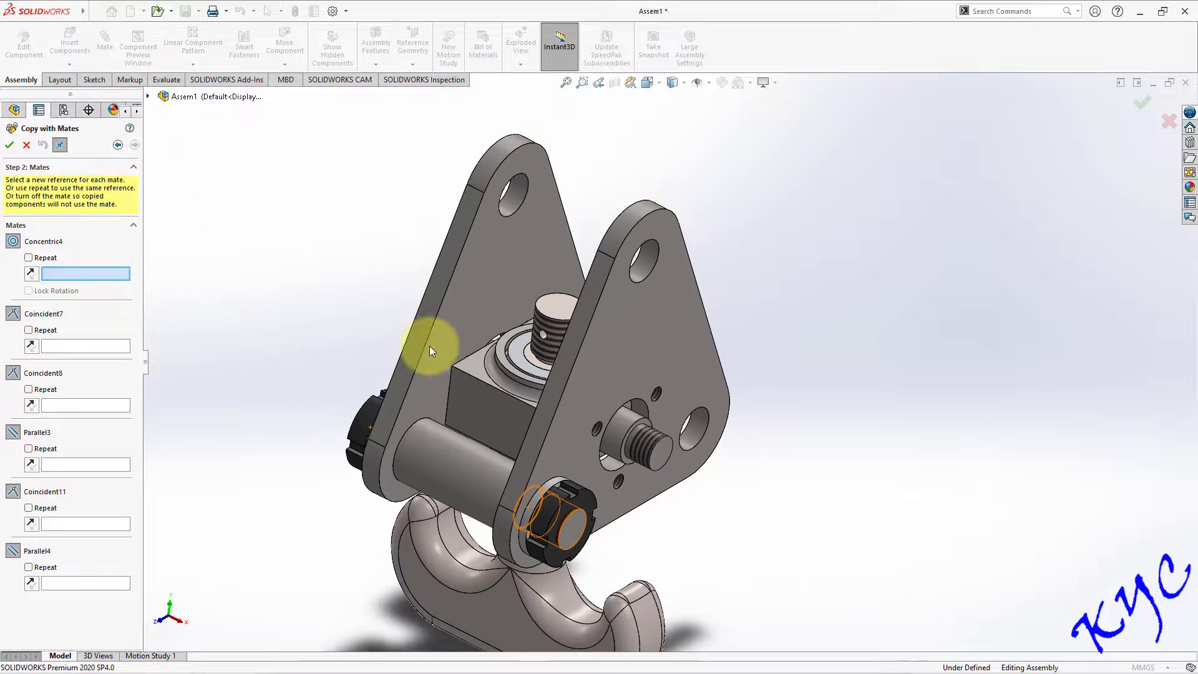
scroll(274, 475, "down", 2)
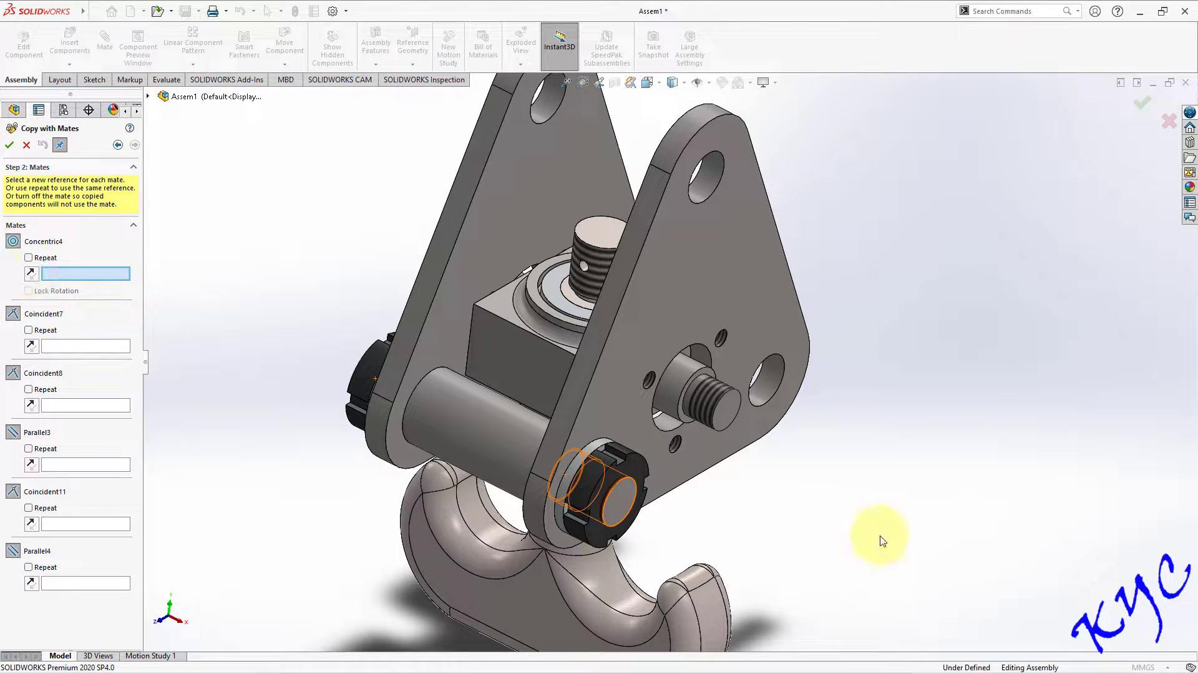
scroll(635, 431, "up", 1)
scroll(521, 437, "down", 1)
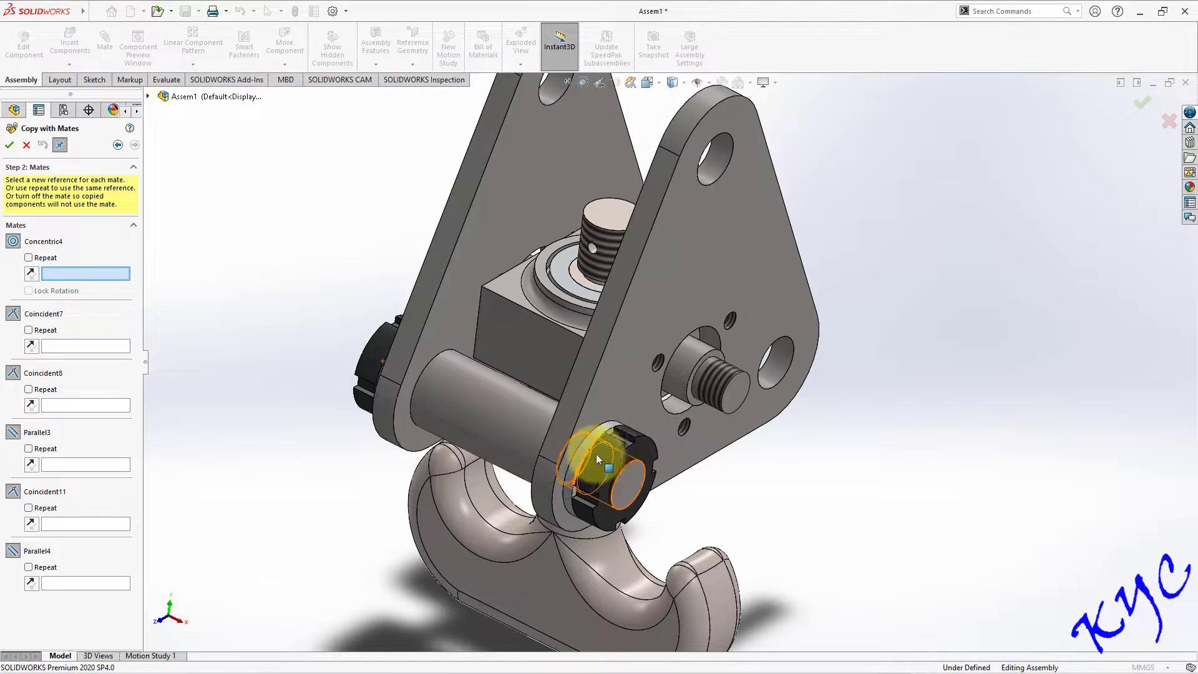
scroll(643, 356, "up", 1)
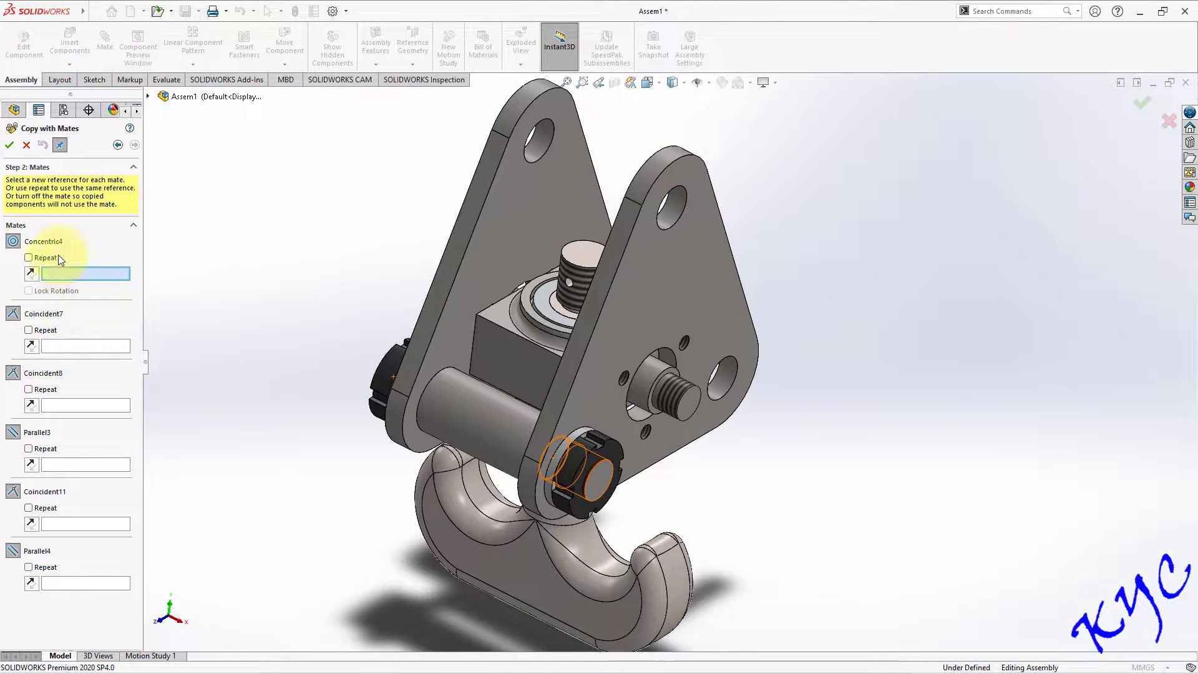
left_click(35, 335)
left_click(31, 389)
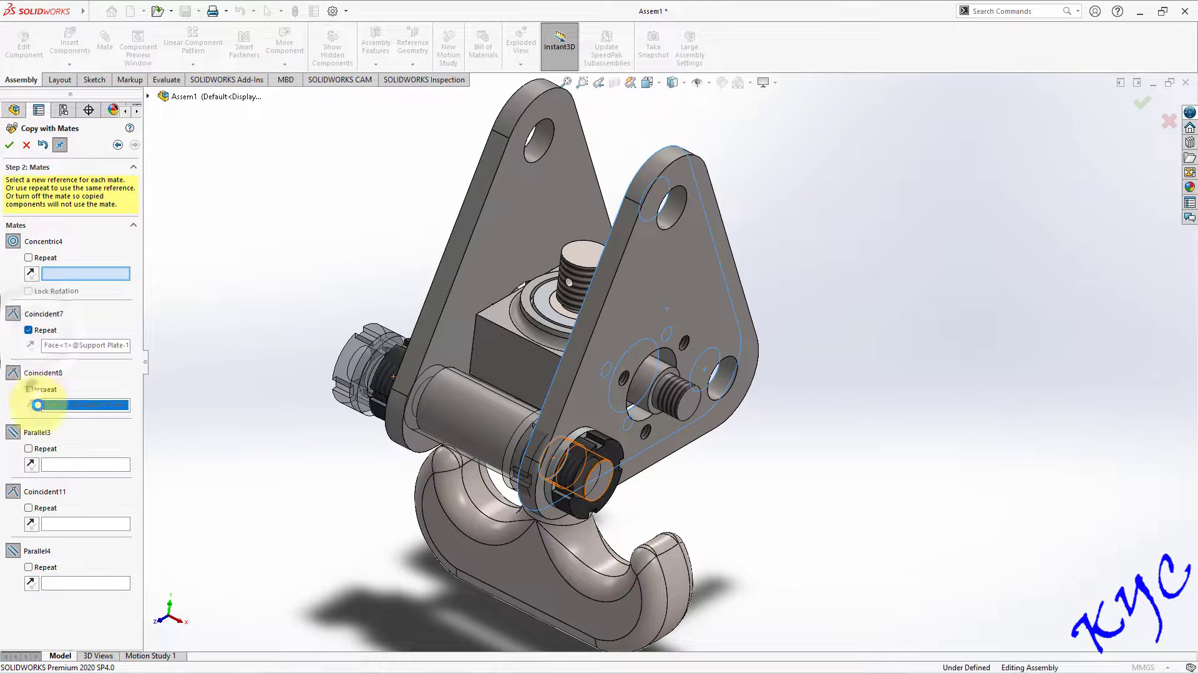
left_click(44, 506)
left_click(53, 569)
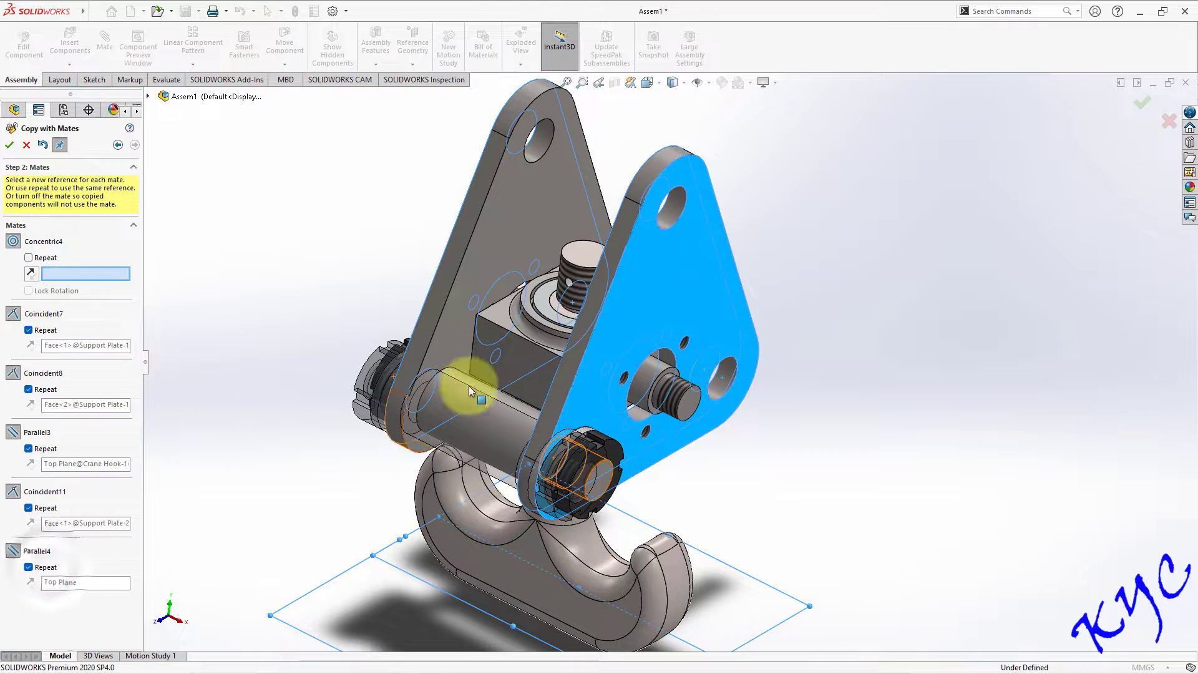
Place one copy of the spacer set in the Support Plate's upper hole and another in its remaining lower corner hole.
left_click(678, 201)
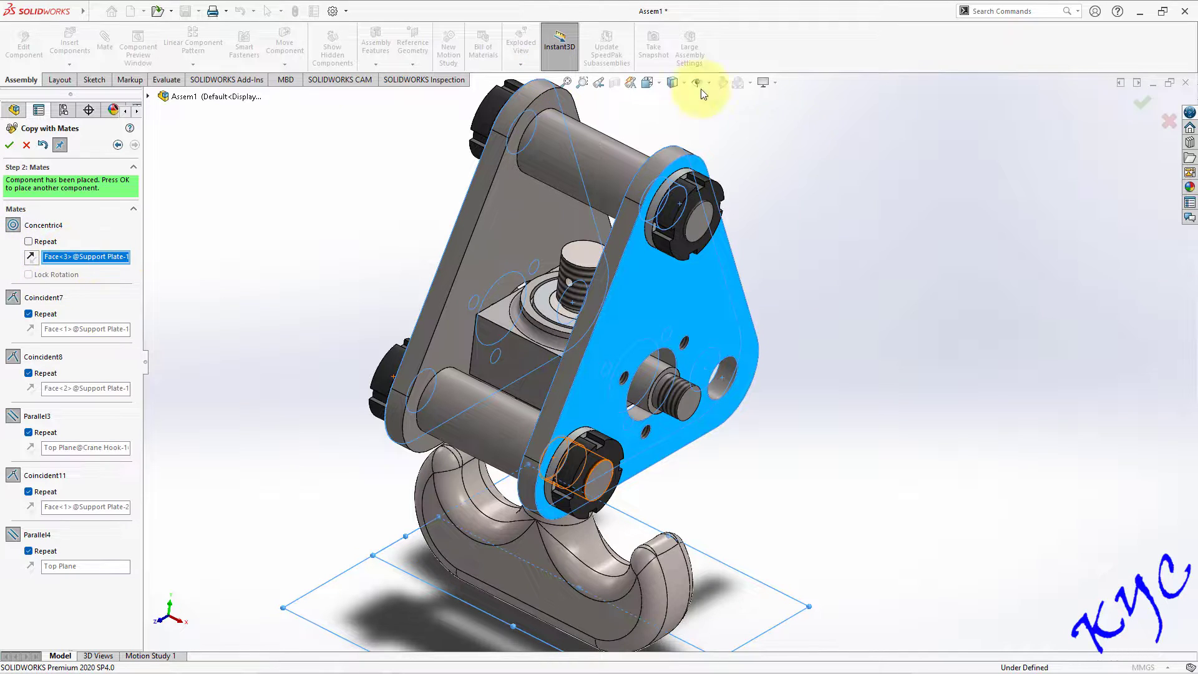
left_click(11, 147)
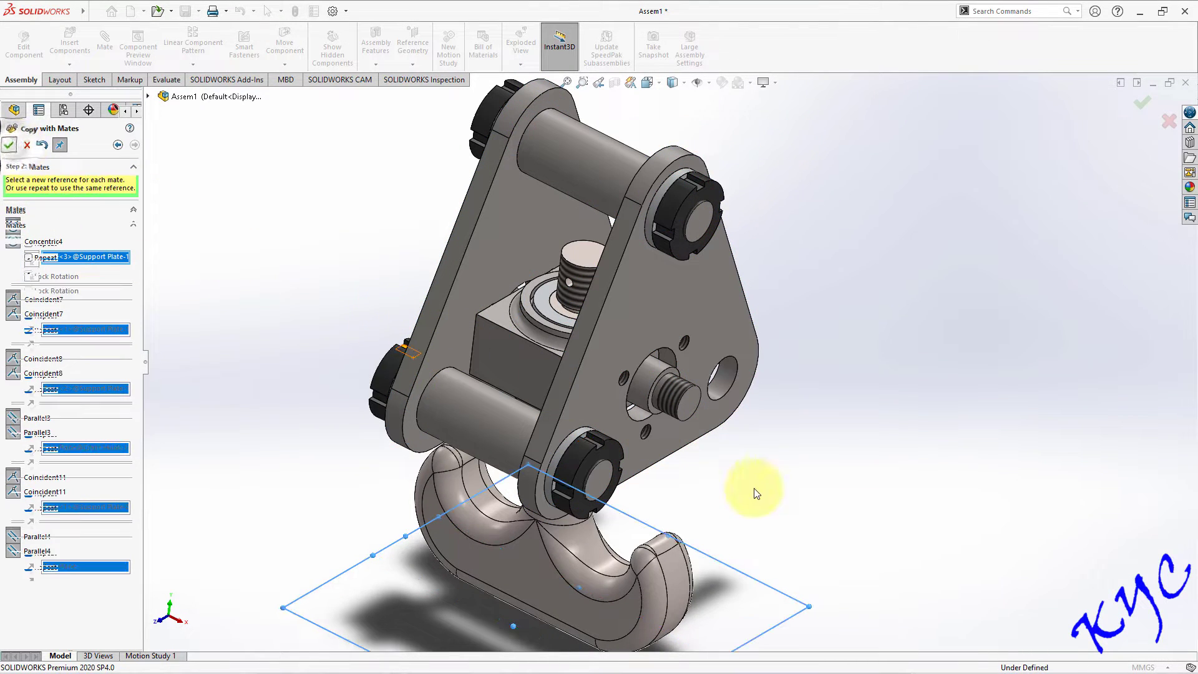
left_click(726, 387)
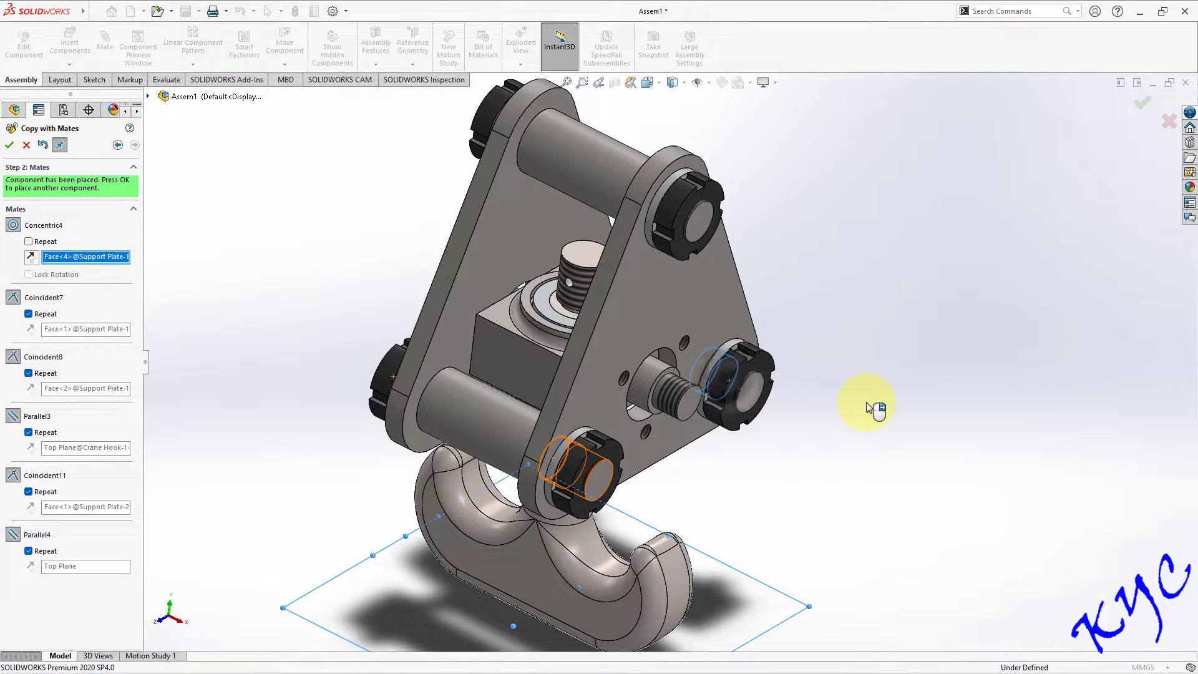
left_click(10, 147)
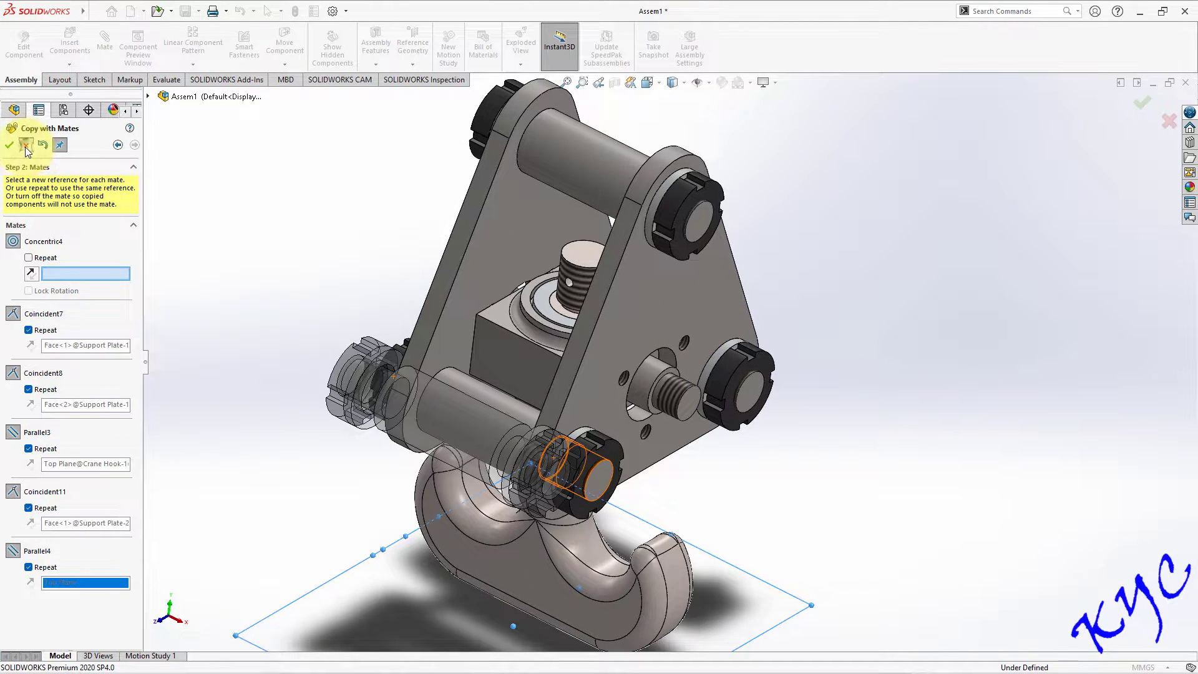
key("Escape")
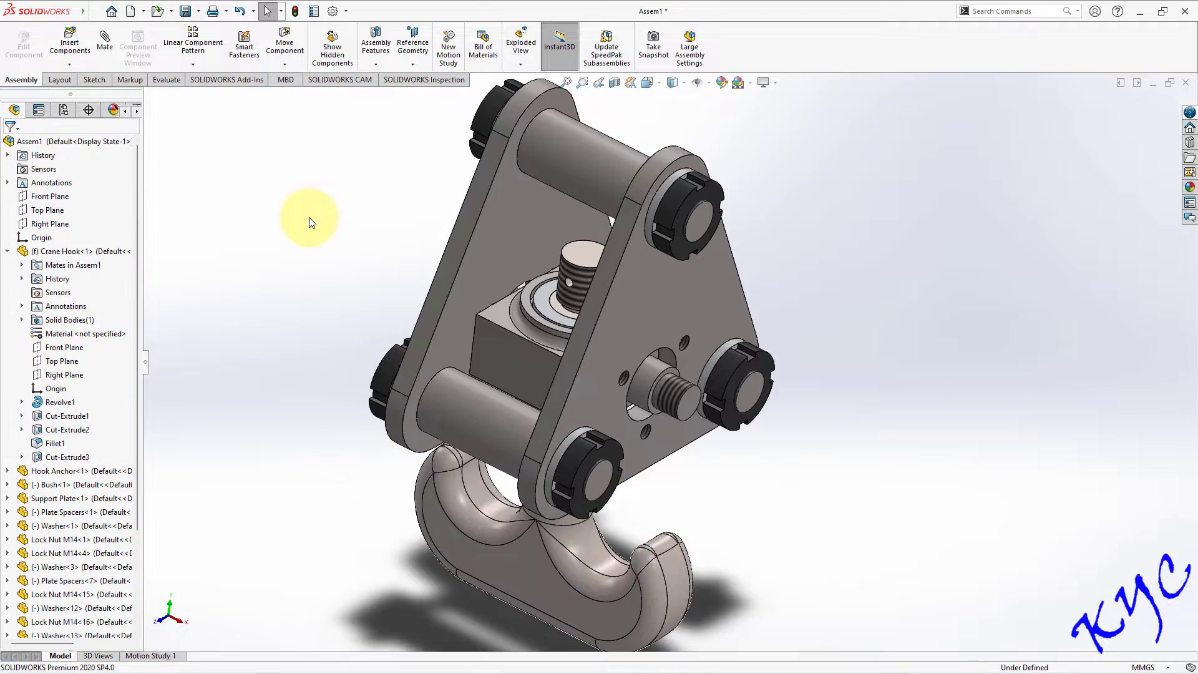
Examine the placement of the three spacer sets between the Support Plates from the standard and isometric views.
middle_click_drag(788, 373, 882, 355)
scroll(881, 361, "down", 2)
key("ctrl+1")
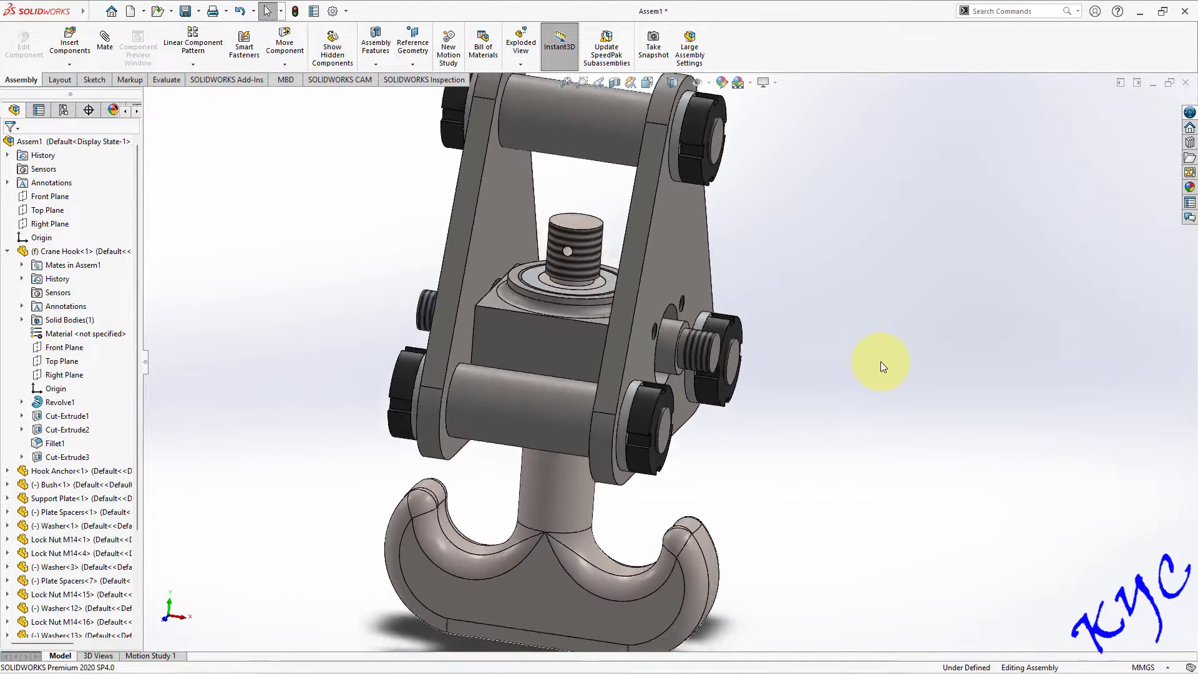
key("ctrl+5")
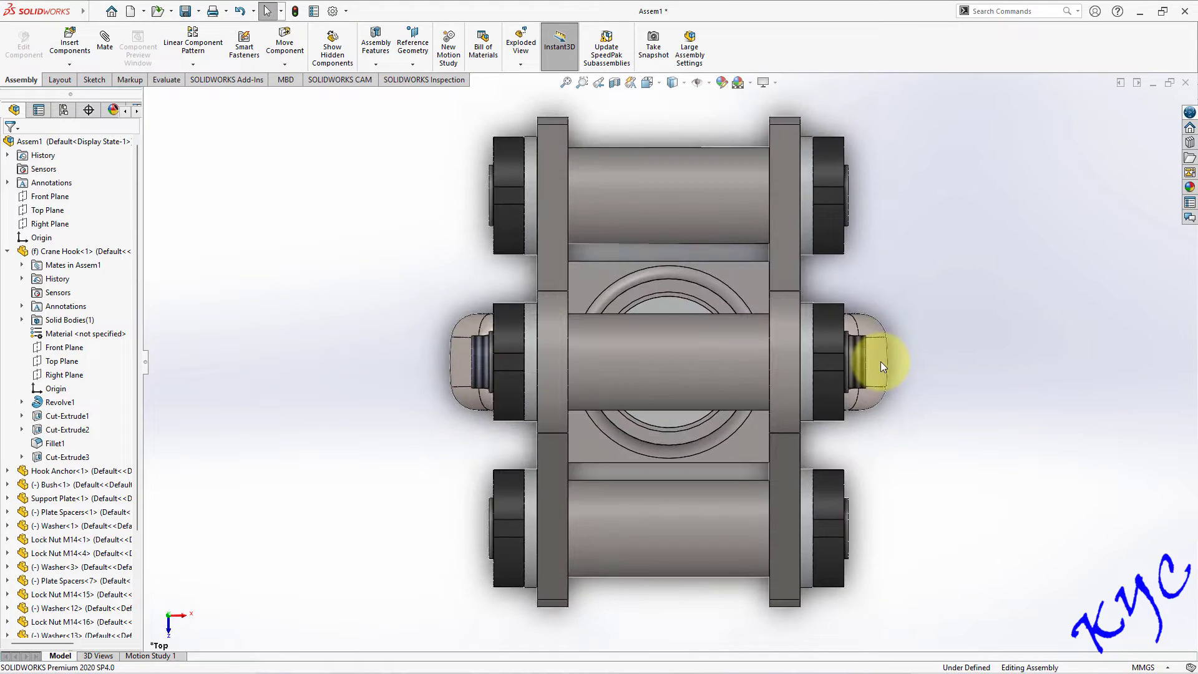
key("ctrl+3")
key("ctrl+7")
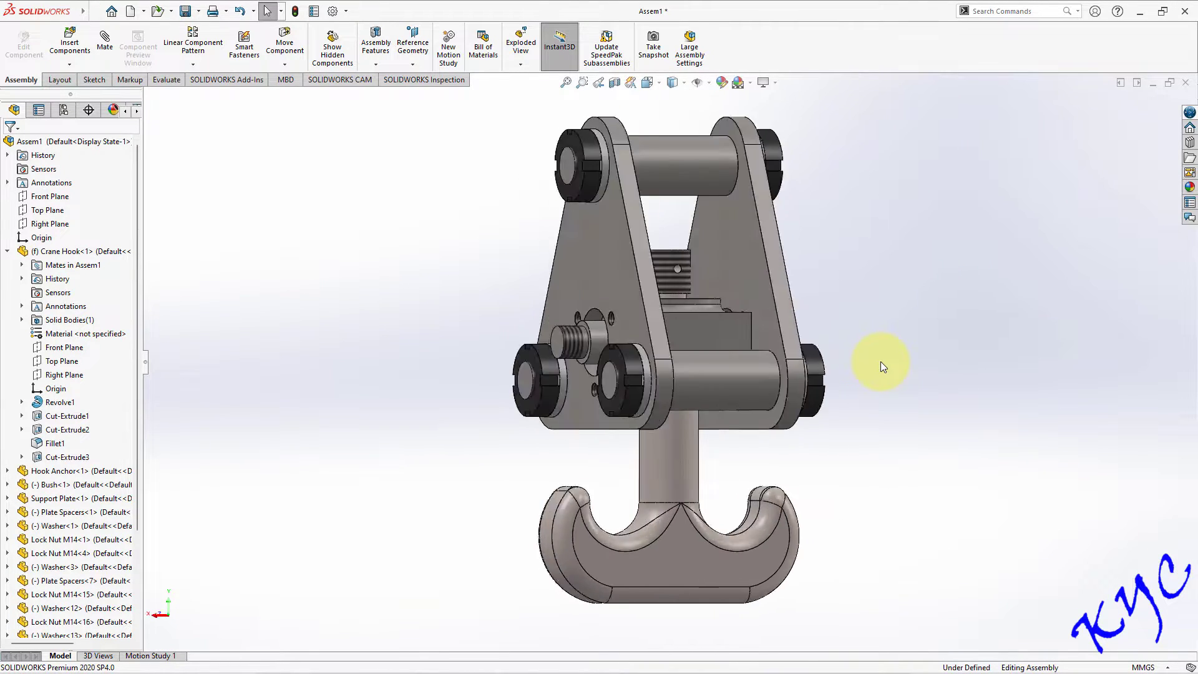
key("ctrl+3")
key("ctrl+7")
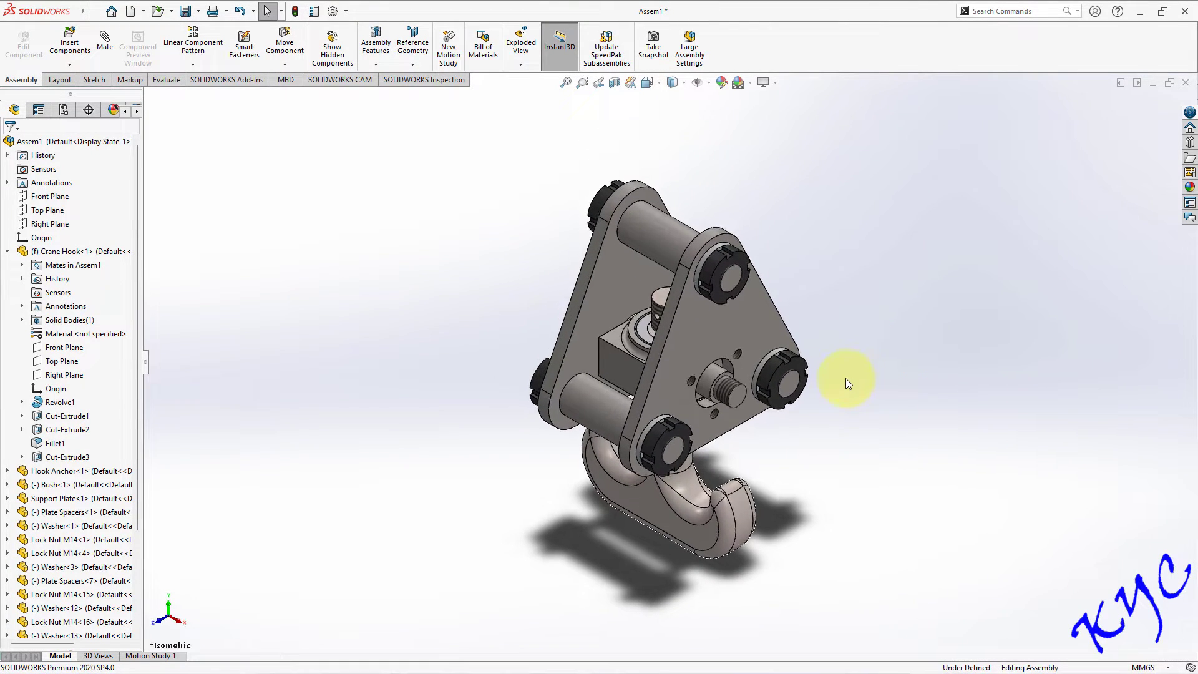
scroll(867, 365, "down", 2)
scroll(870, 337, "down", 1)
scroll(854, 319, "up", 1)
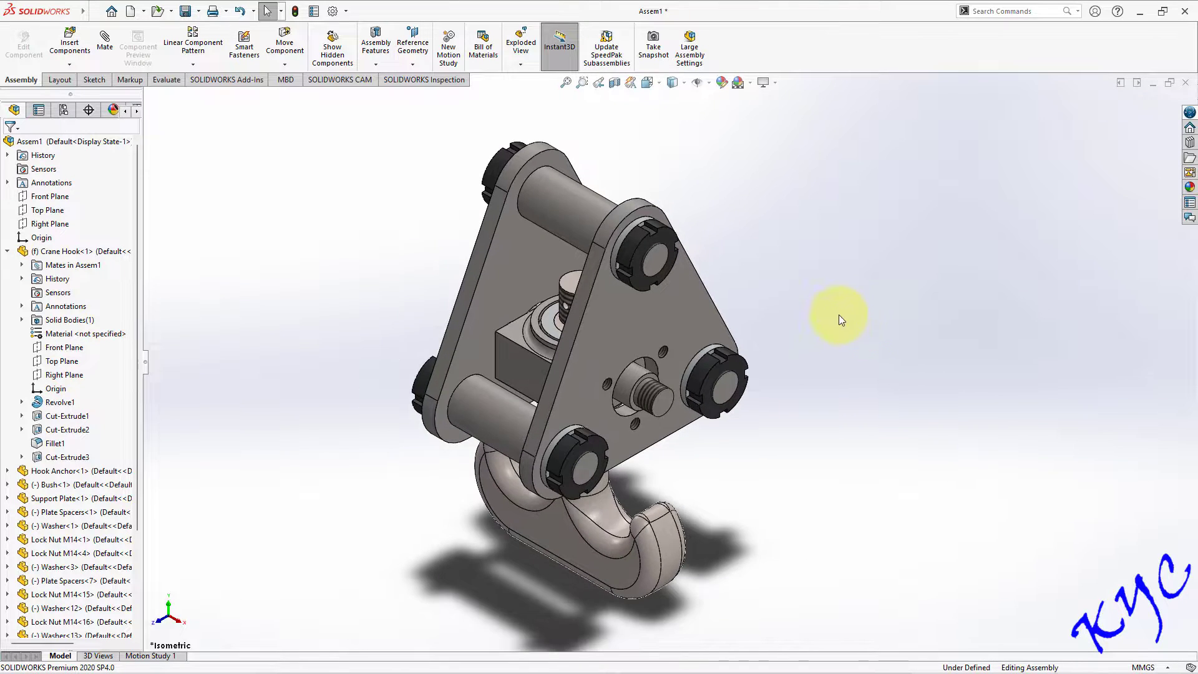
scroll(839, 314, "down", 2)
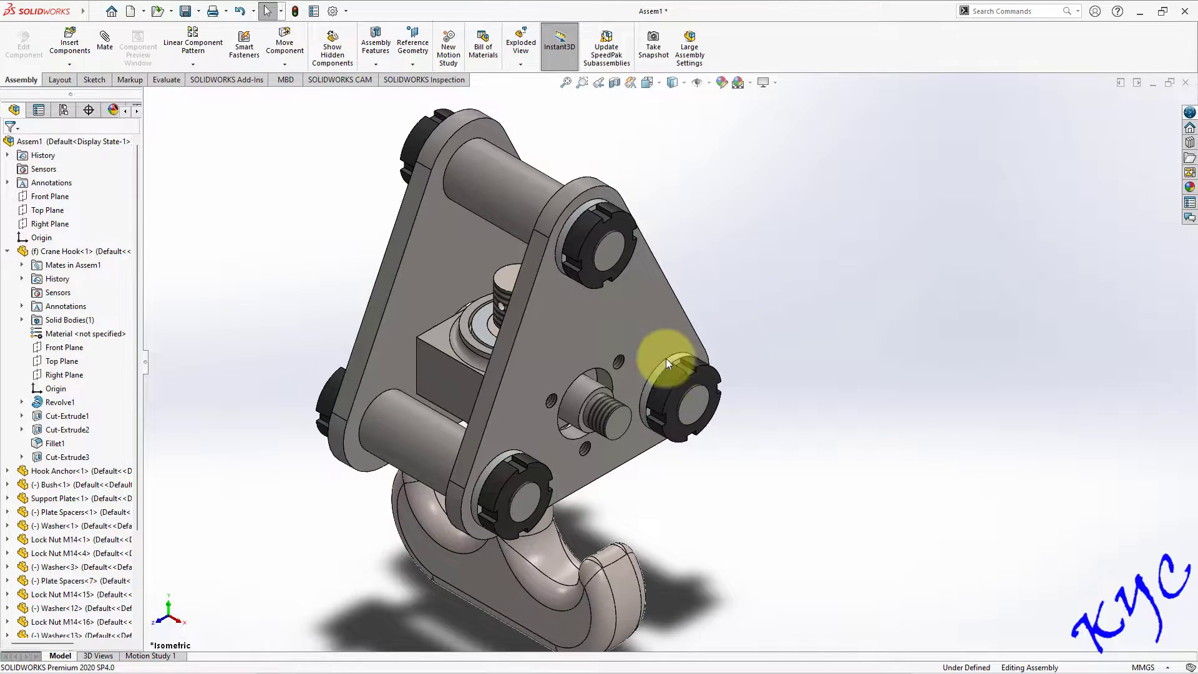
Insert the End Bush part from the Crane Hook folder and place it beside the Support Plate.
left_click(1057, 62)
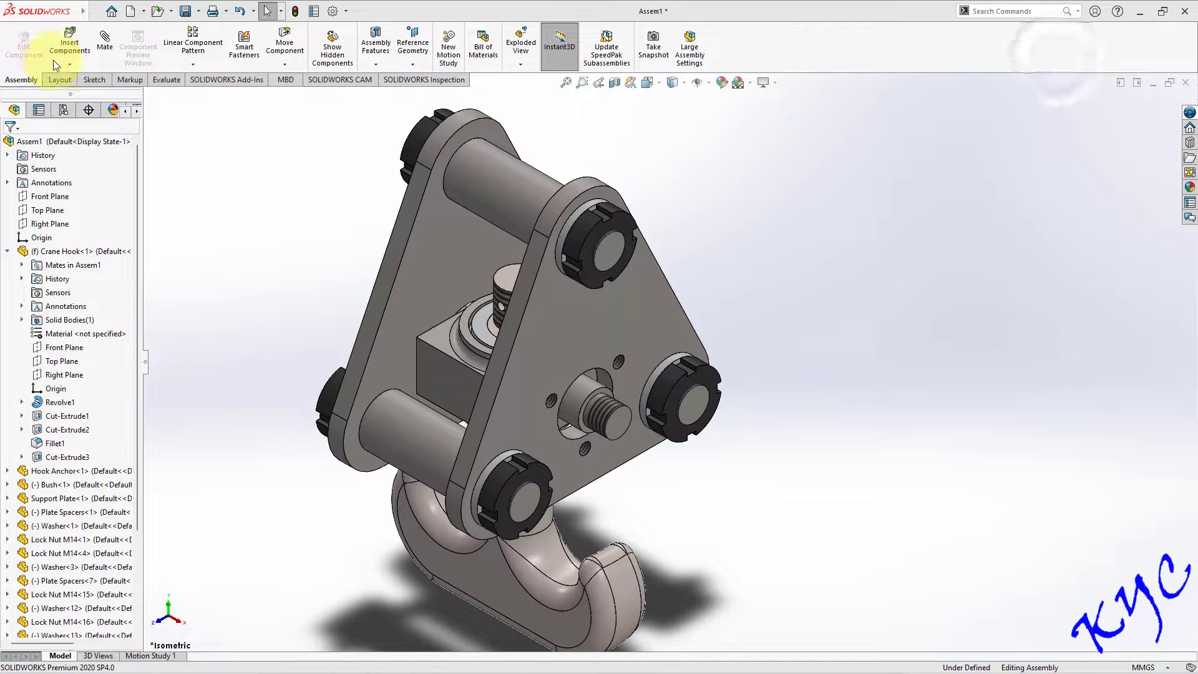
left_click(70, 46)
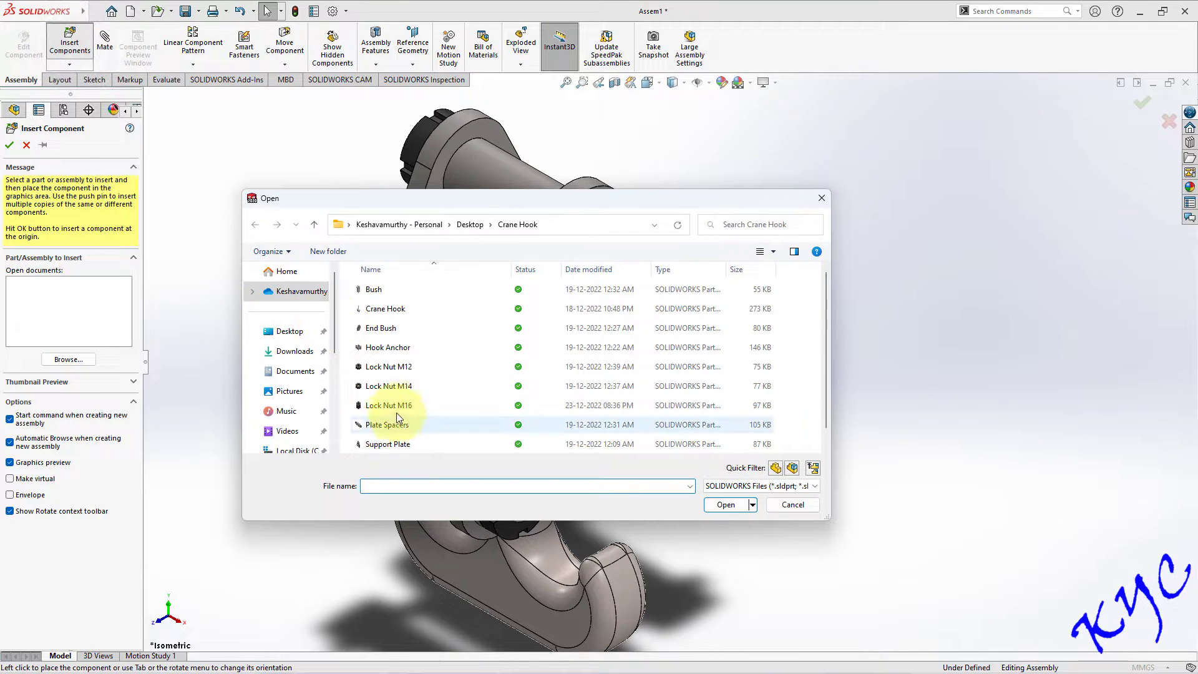
left_click(385, 329)
left_click(727, 504)
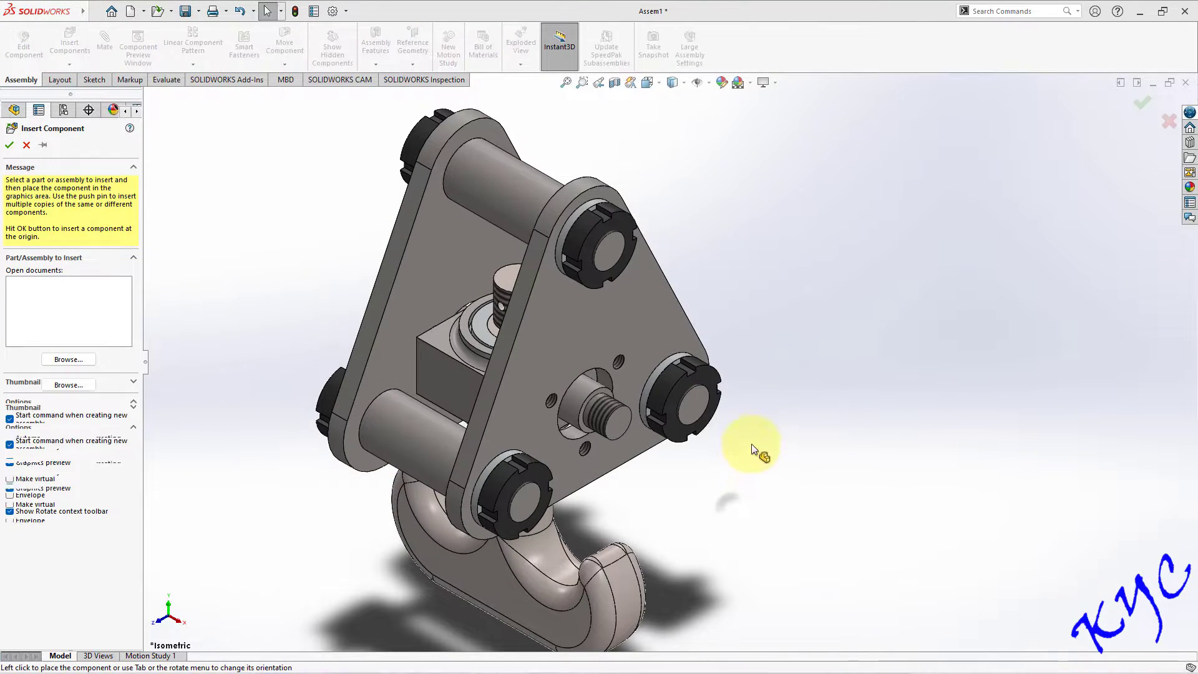
left_click(774, 370)
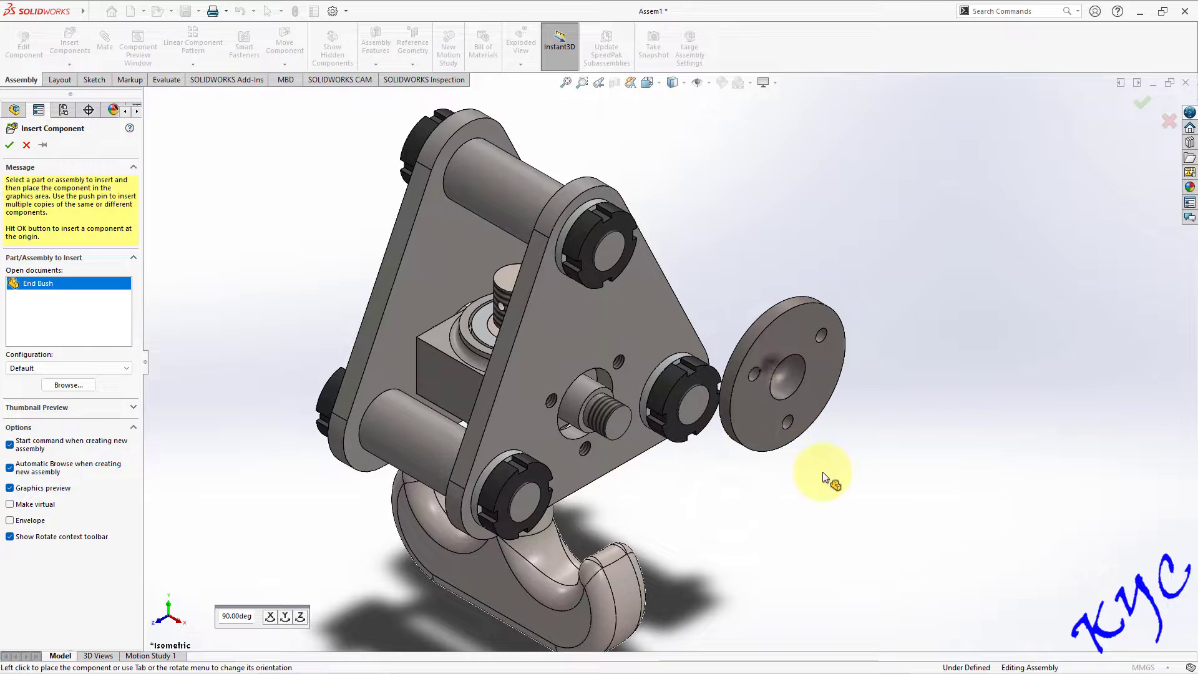
Mate the End Bush's central bore concentric with the Hook Anchor's cylindrical shaft.
left_click(787, 384)
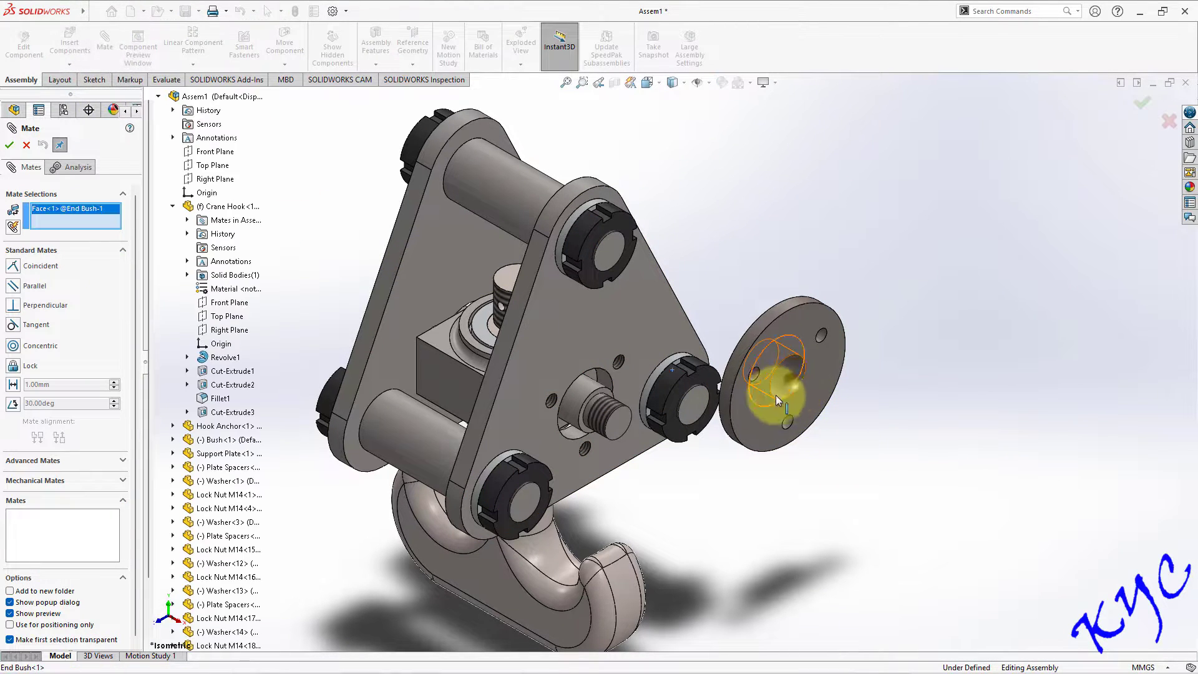
left_click(581, 391)
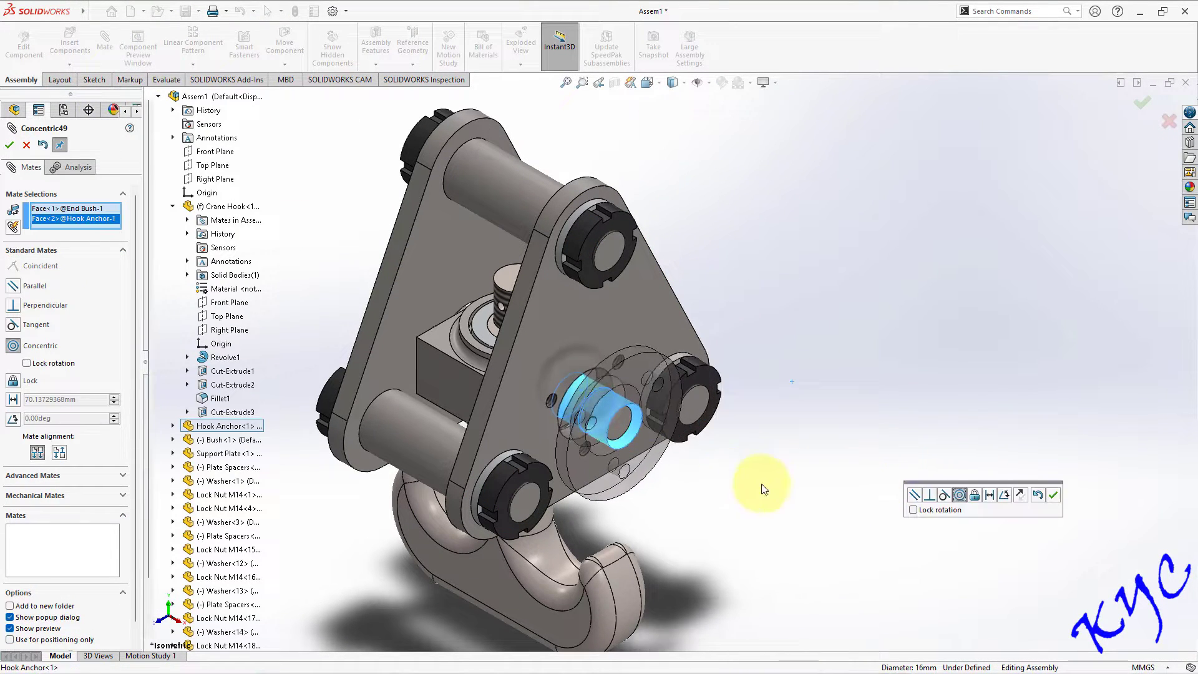
left_click(1054, 497)
Mate the End Bush's back face coincident with the Support Plate's outer face.
middle_click_drag(904, 406, 775, 428)
left_click(769, 428)
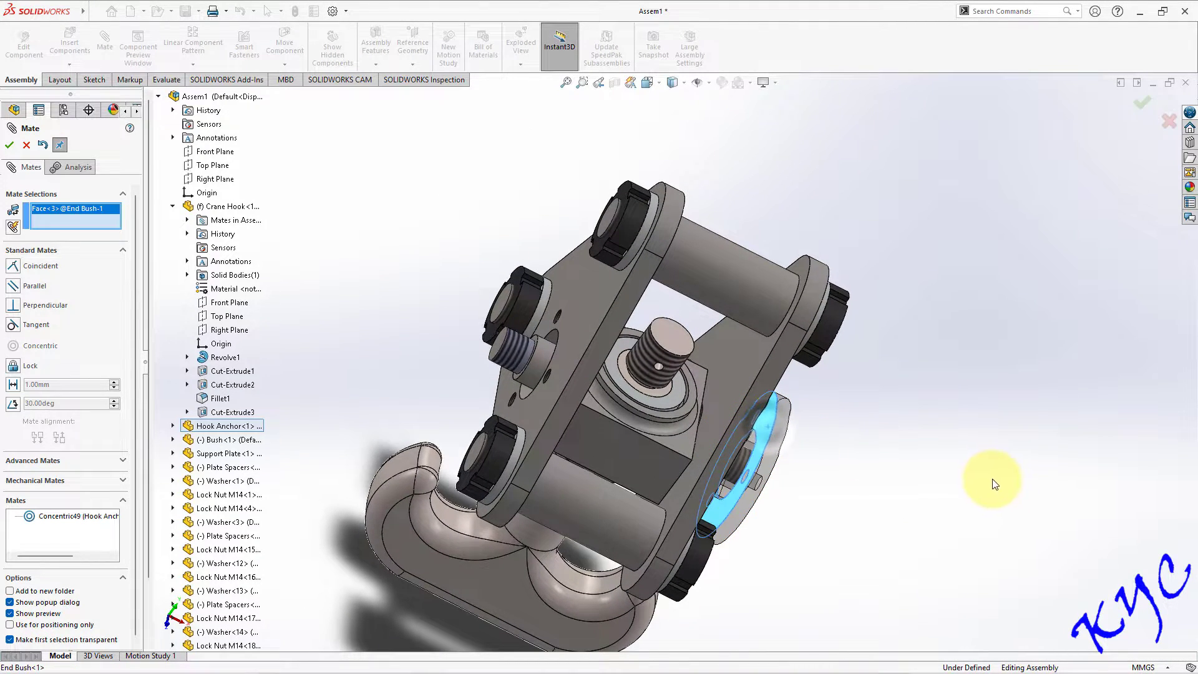
middle_click_drag(992, 484, 904, 442)
left_click(835, 428)
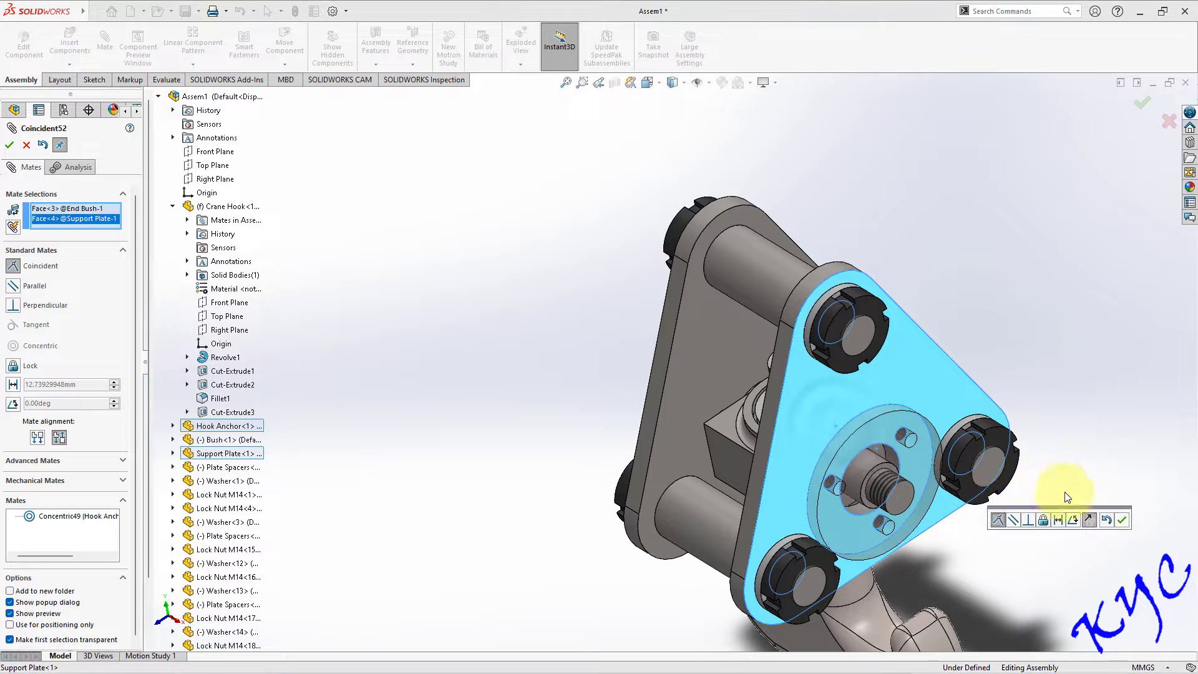
left_click(1122, 518)
Align one End Bush screw hole with the Support Plate's M6 tapped hole using a concentric mate, and check the hole alignment.
middle_click_drag(926, 481, 680, 365)
scroll(657, 351, "down", 2)
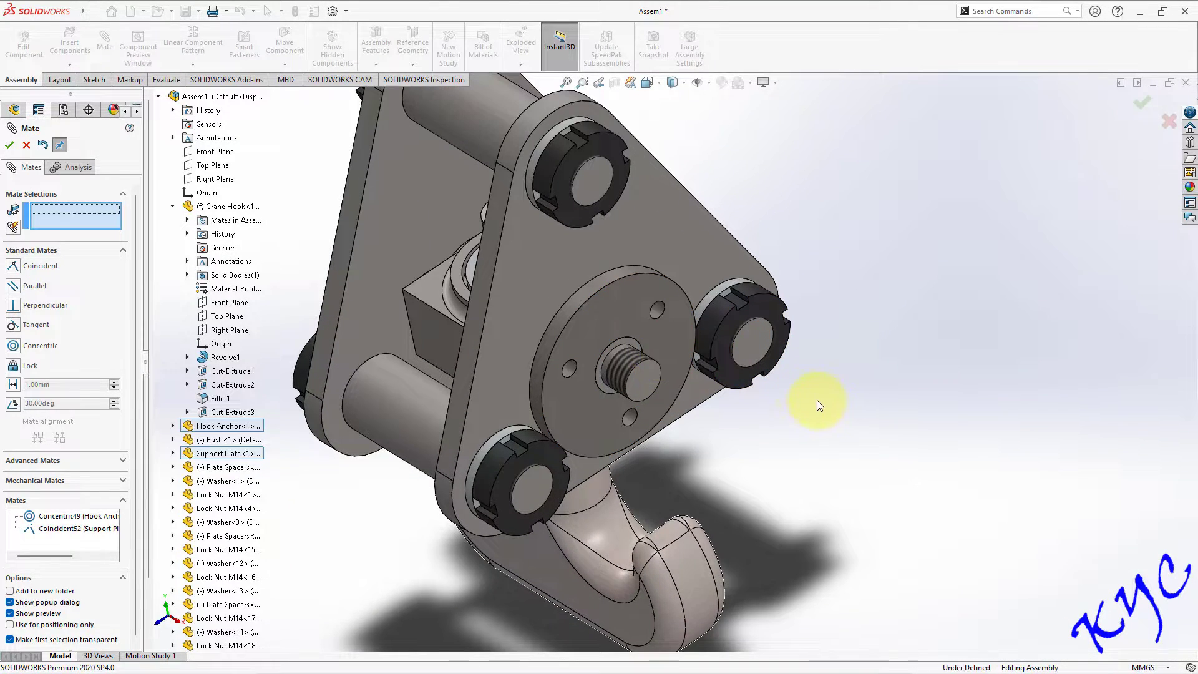
scroll(792, 367, "down", 3)
scroll(643, 298, "down", 2)
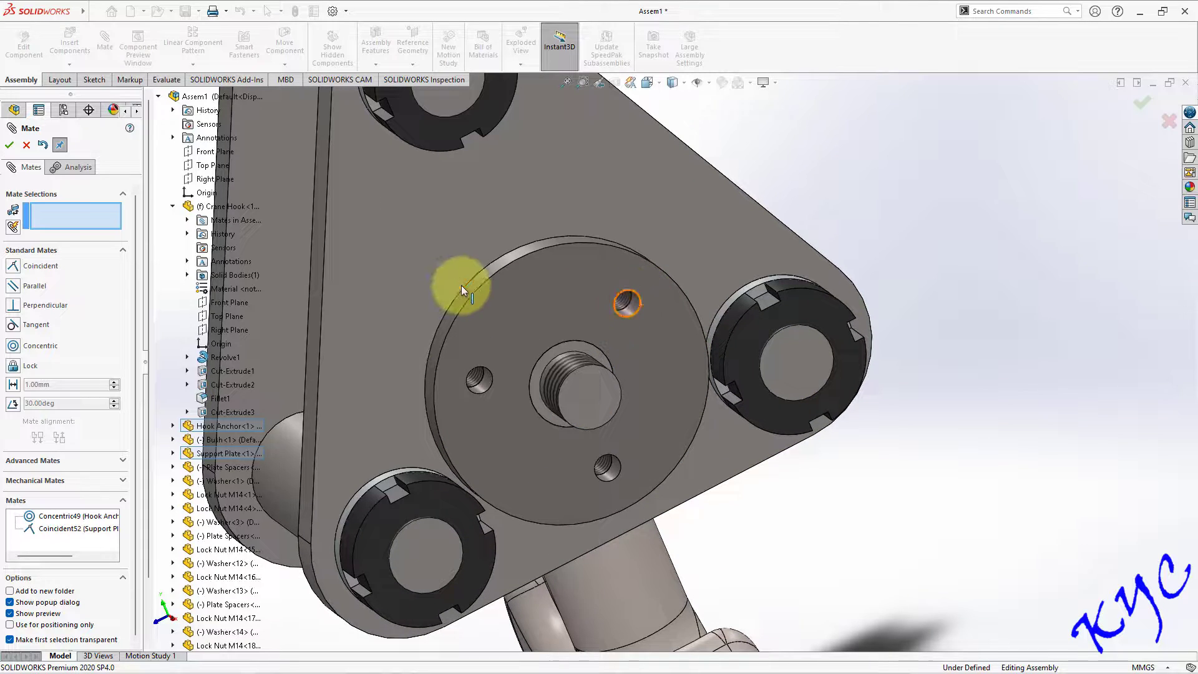
scroll(627, 299, "down", 3)
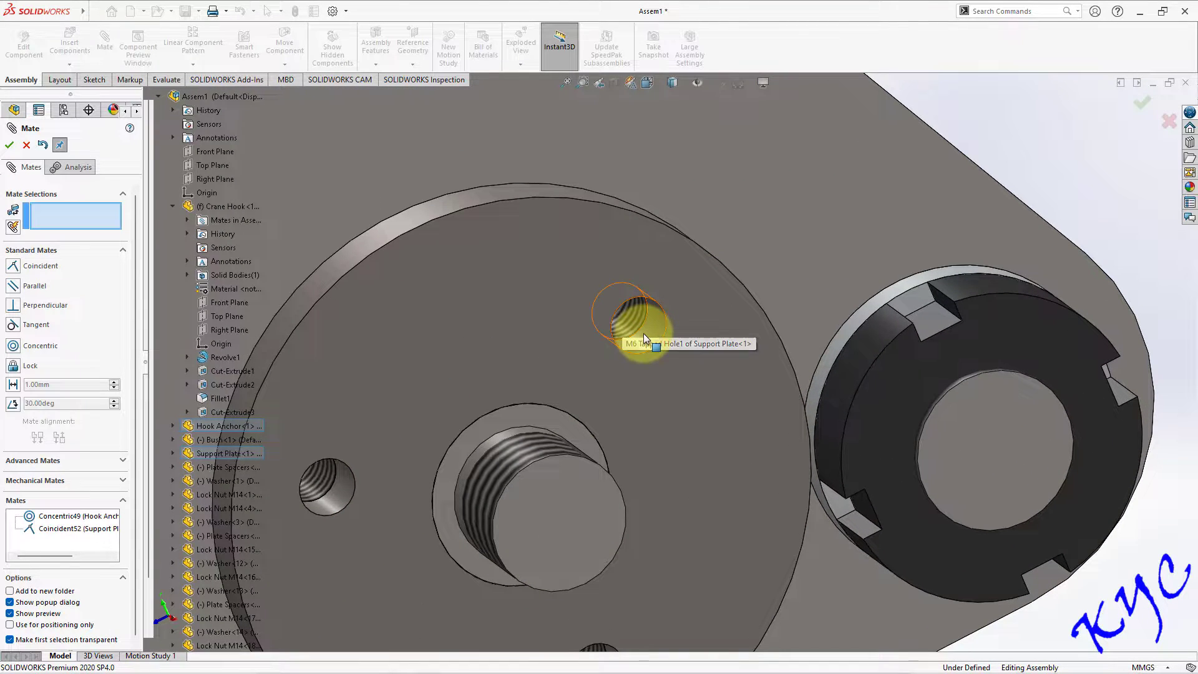
left_click(626, 318)
left_click(682, 390)
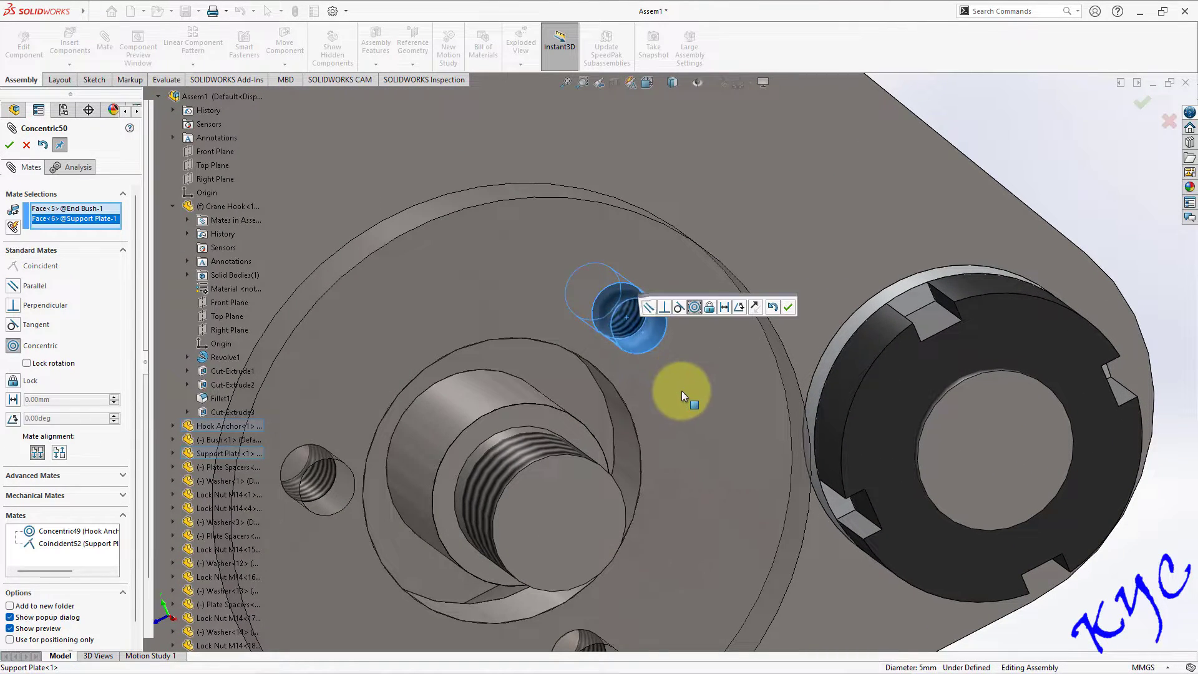
left_click(787, 305)
scroll(720, 380, "up", 4)
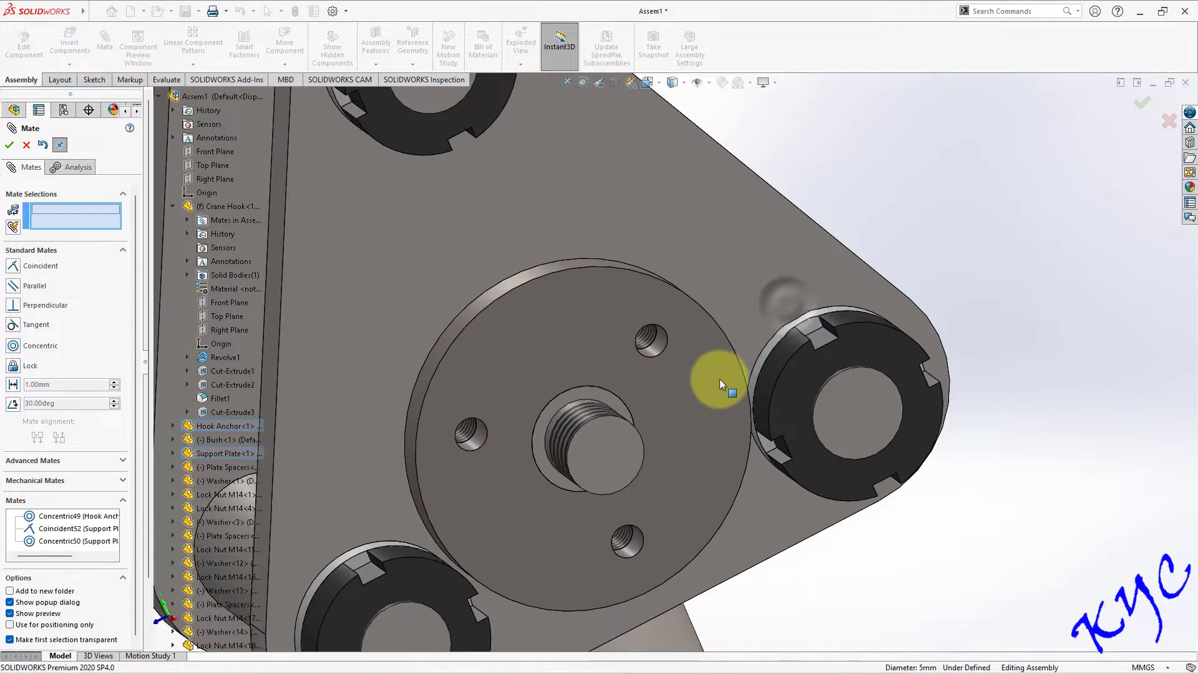
middle_click_drag(827, 425, 747, 418)
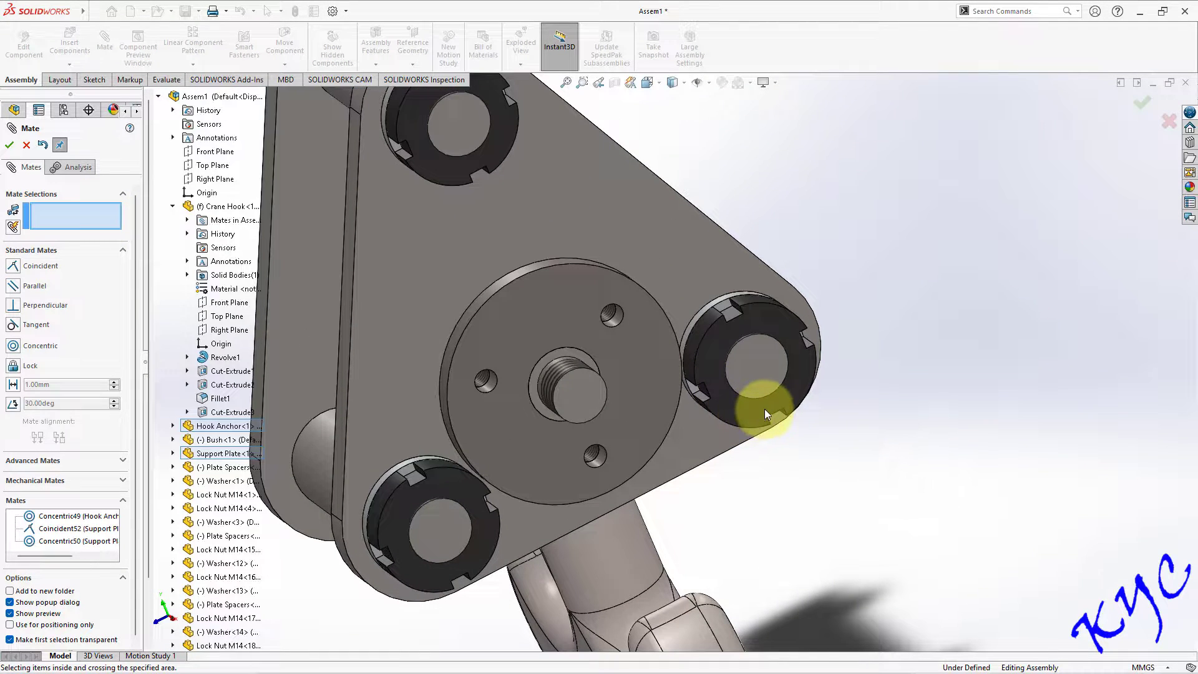
key("ctrl+7")
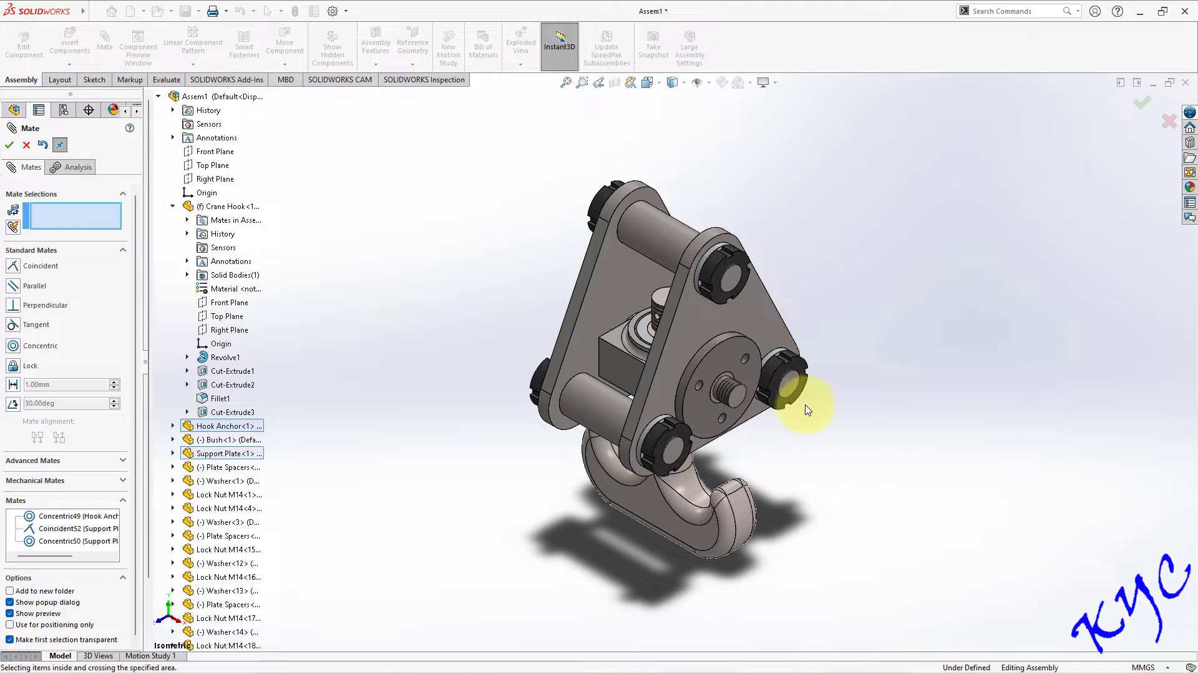
key("ctrl+4")
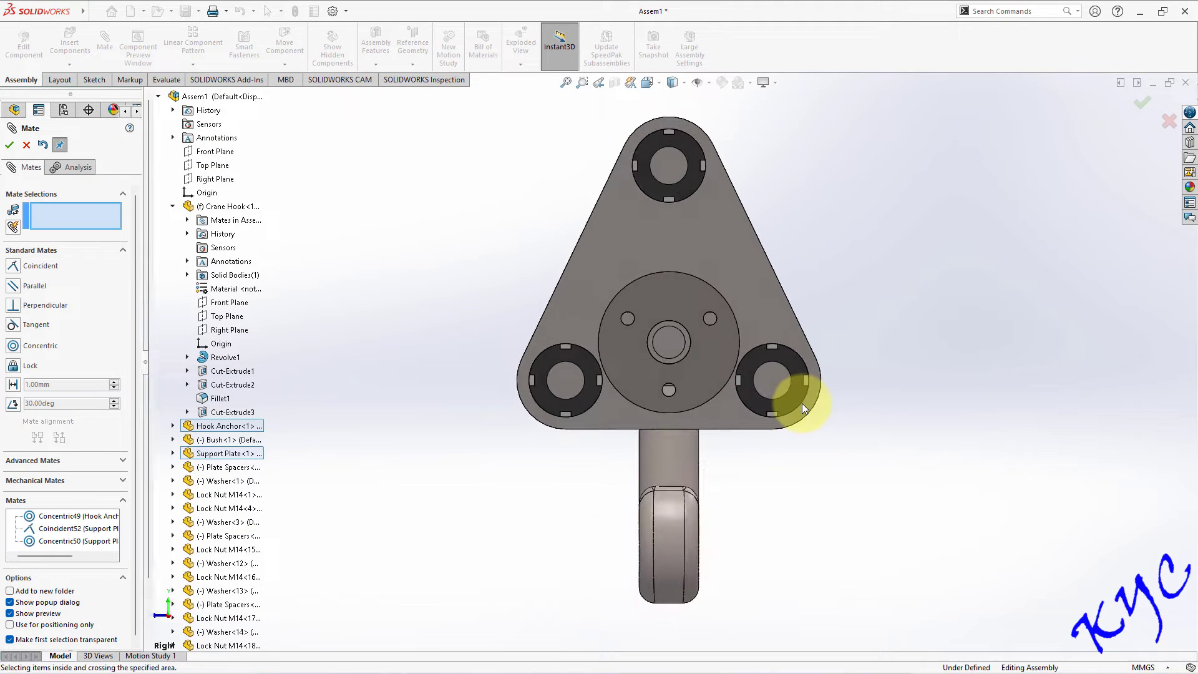
middle_click_drag(859, 387, 944, 428)
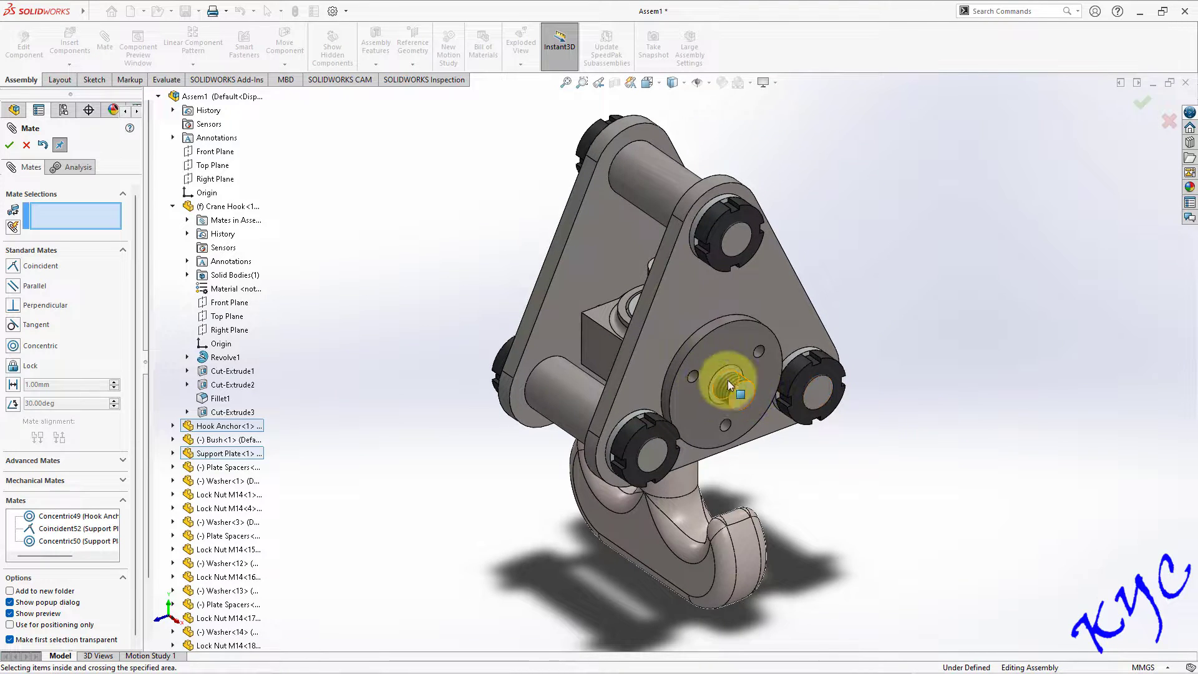
Add in the Toolbox through the Design Library.
scroll(730, 382, "down", 3)
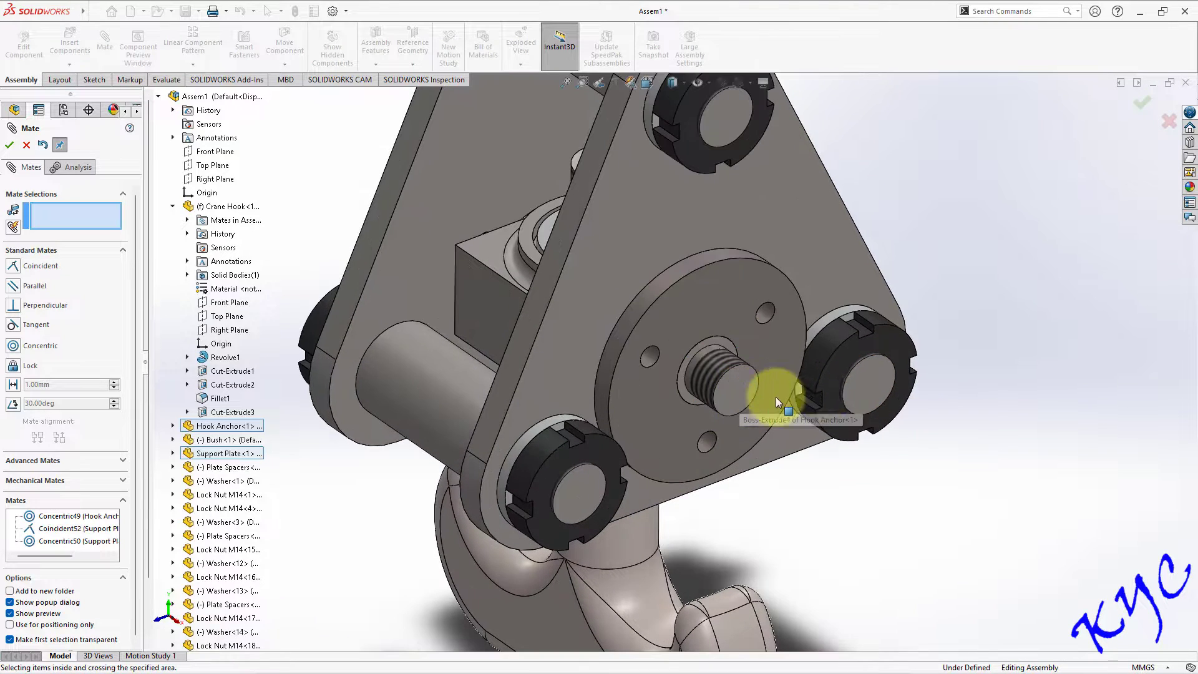
left_click(1190, 143)
left_click(1039, 135)
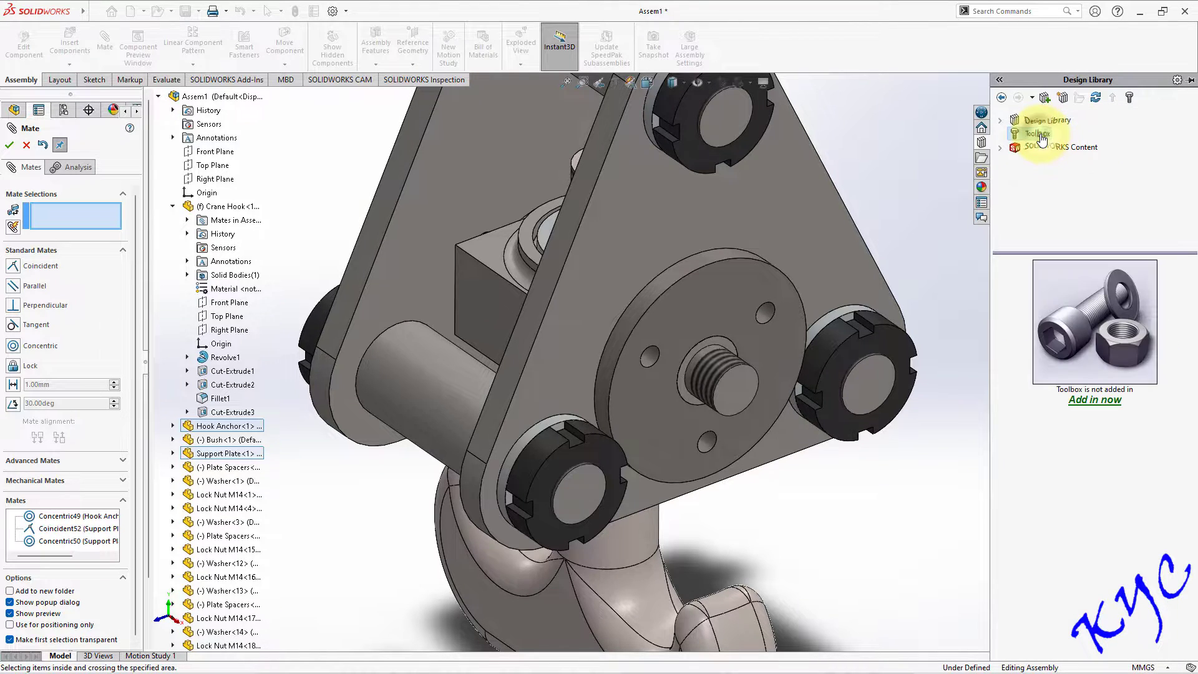
left_click(1095, 400)
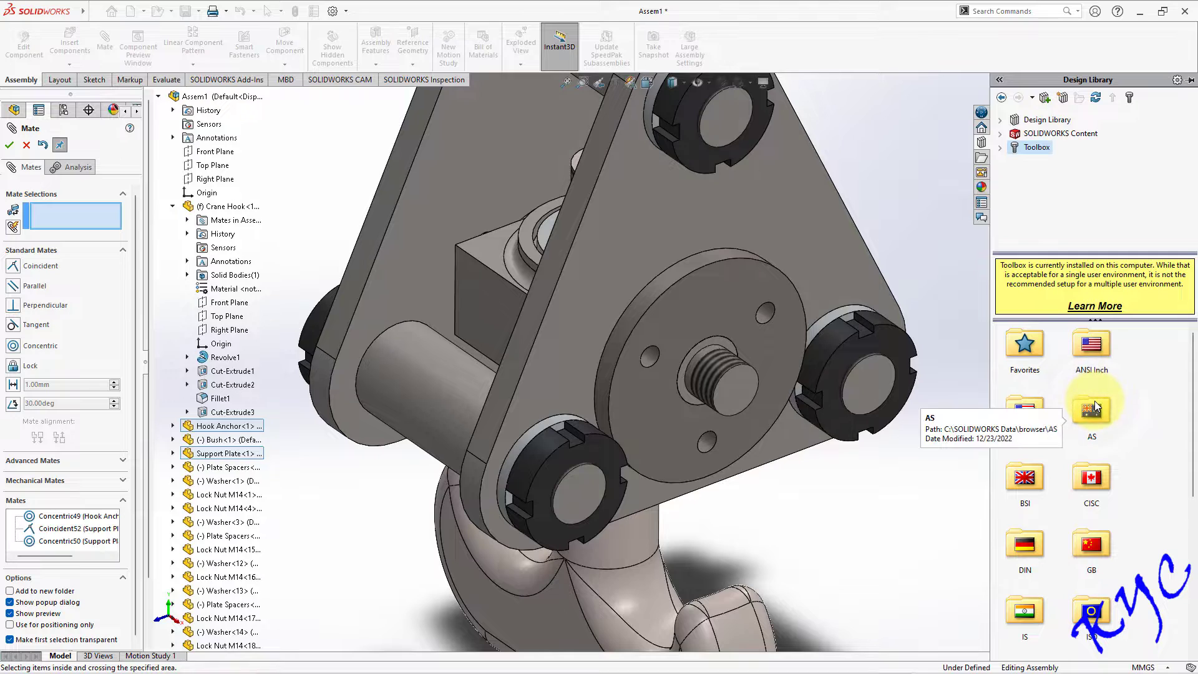
Find Hex Screw Grade AB ISO 4017 among the ISO hex bolts and screws in the Toolbox.
double_click(1092, 613)
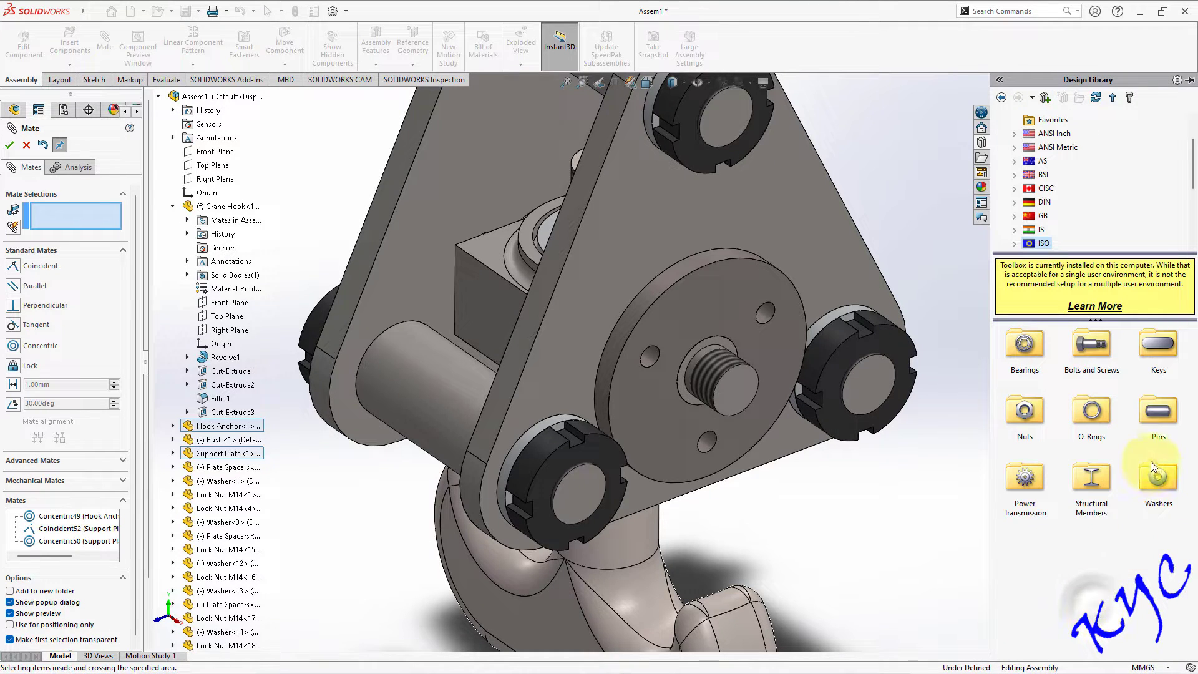
double_click(1092, 344)
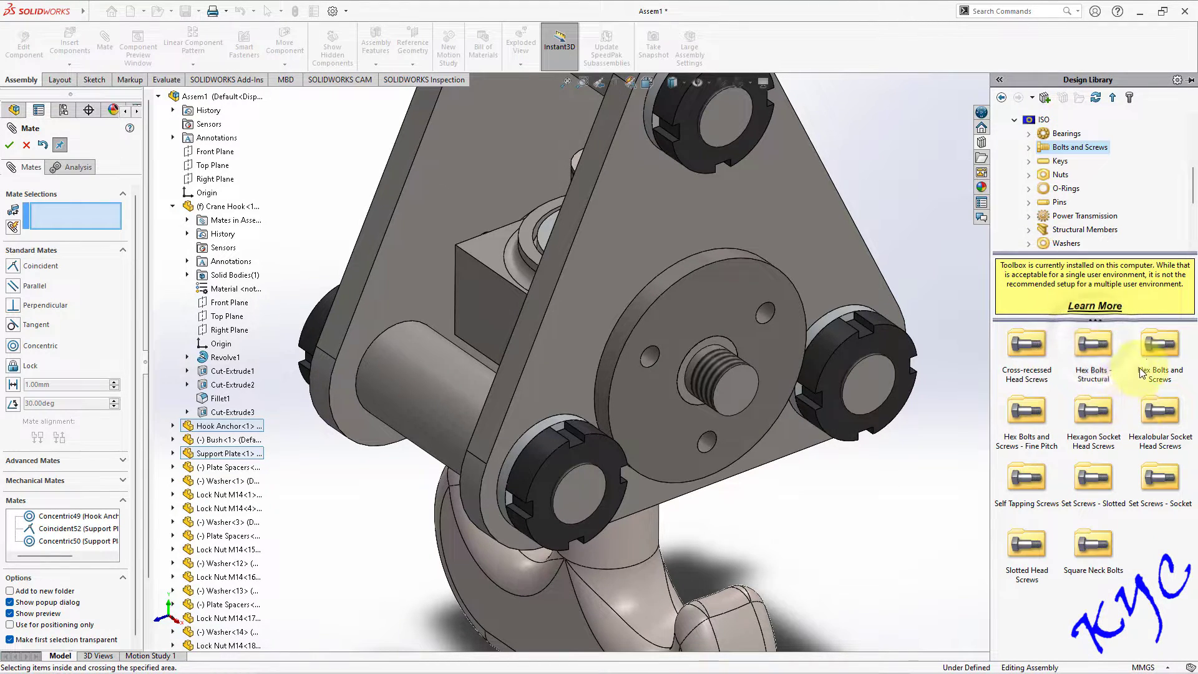
double_click(1142, 373)
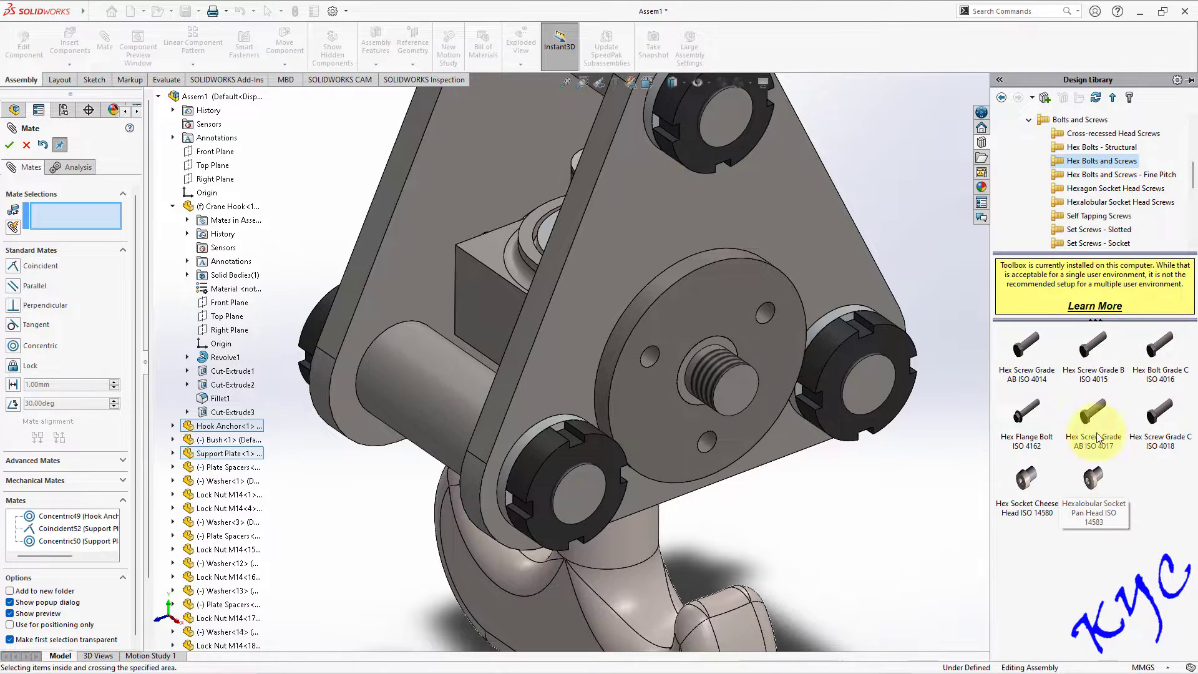
left_click(1095, 412)
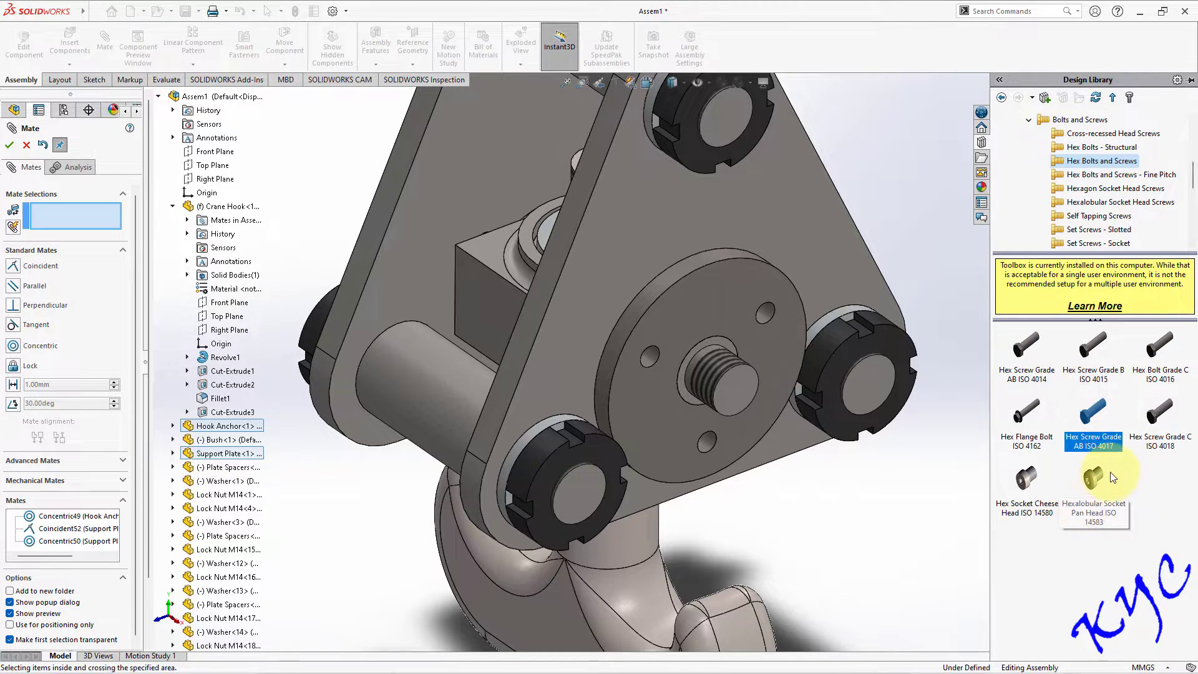
Try to place the Hex Screw Grade AB ISO 4017 in the assembly with the Mate command still open.
key("f")
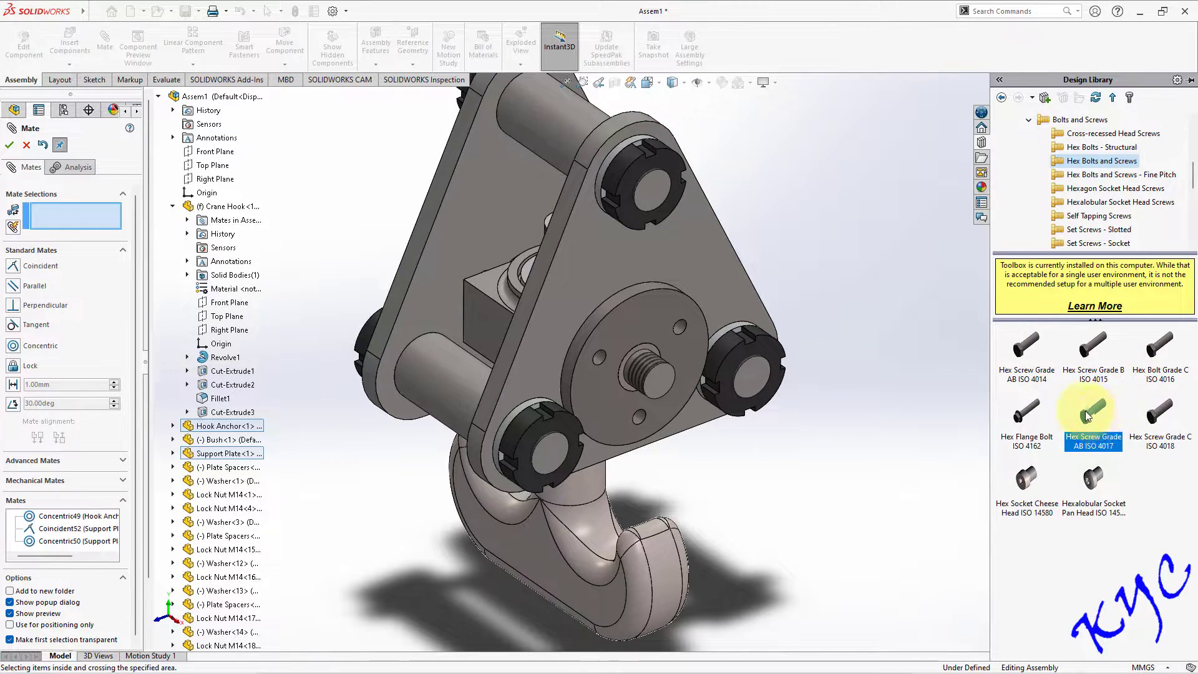
left_click_drag(1087, 417, 841, 345)
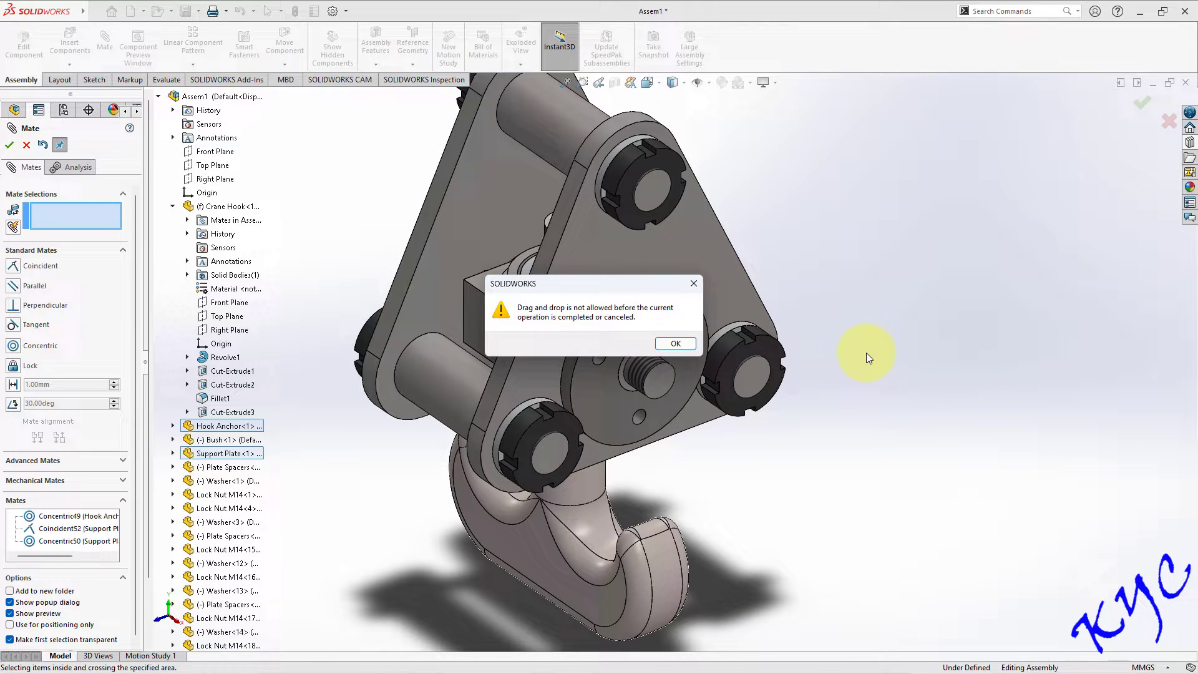
left_click(676, 344)
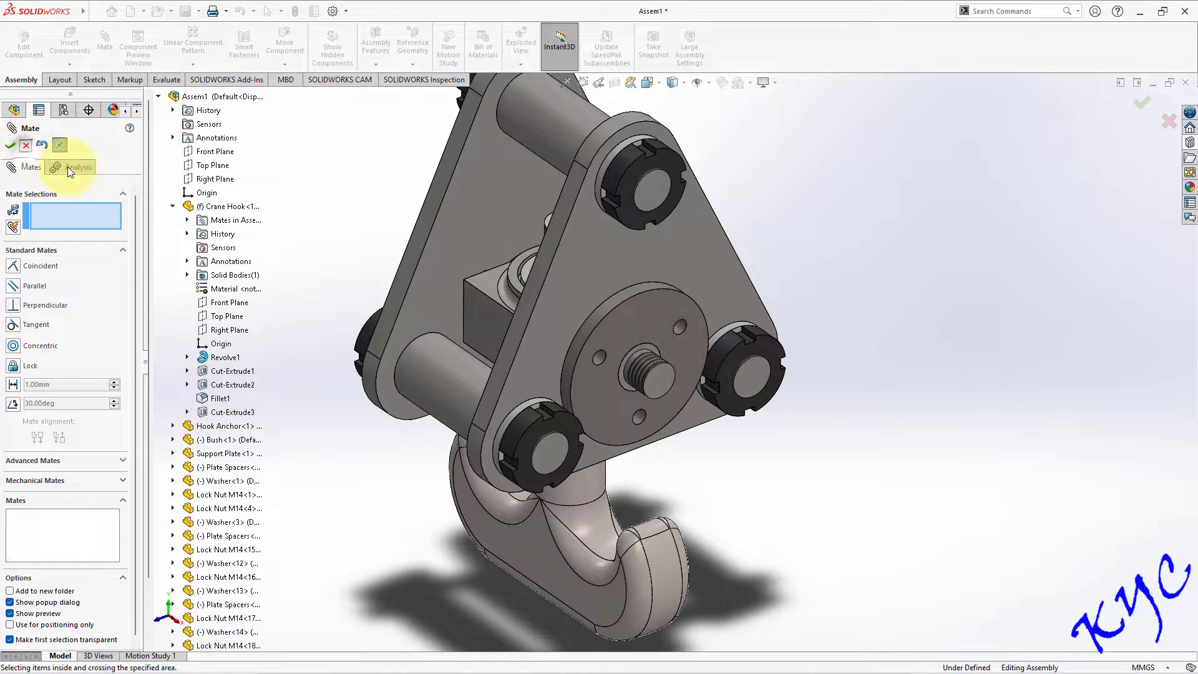
Finish mating and insert a single ISO 4017 hex screw, size M6 and length 12, beside the Support Plate.
left_click(9, 145)
left_click(1190, 143)
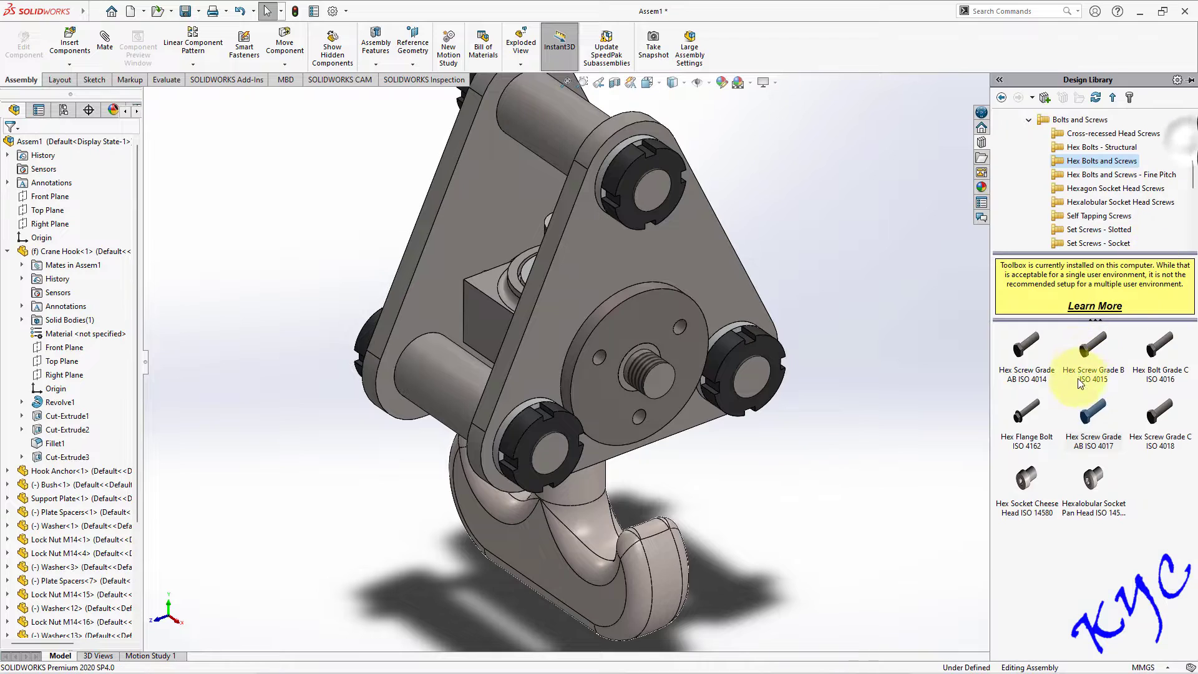
left_click_drag(1083, 415, 844, 378)
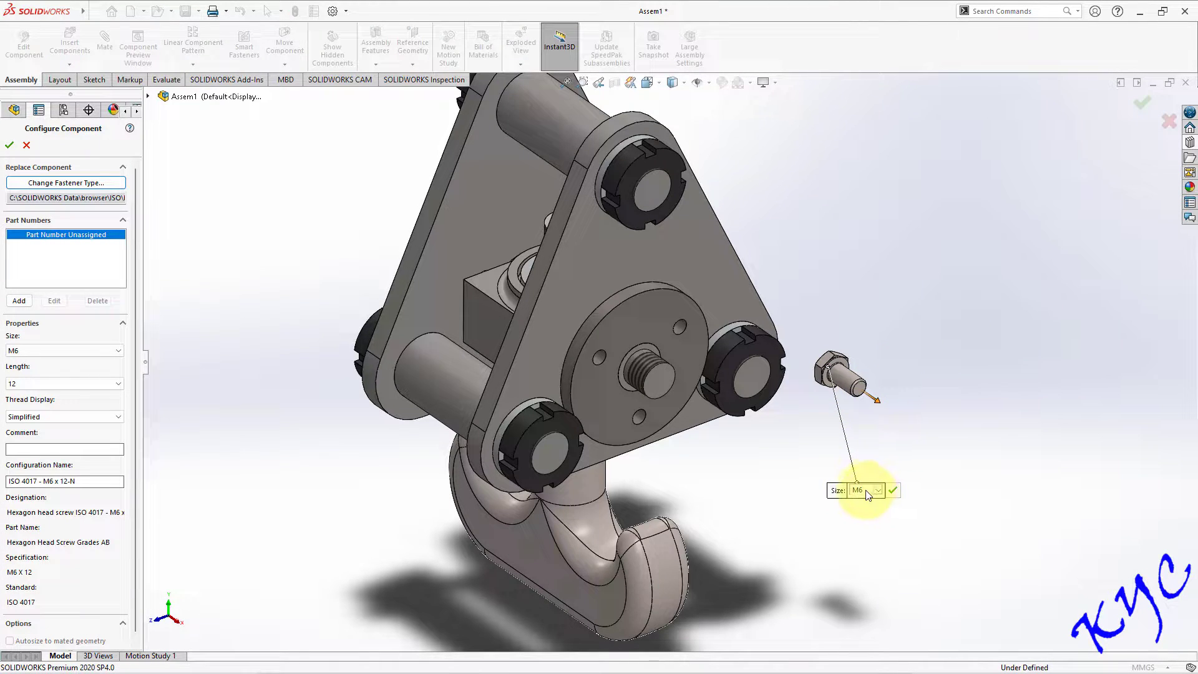
left_click(893, 491)
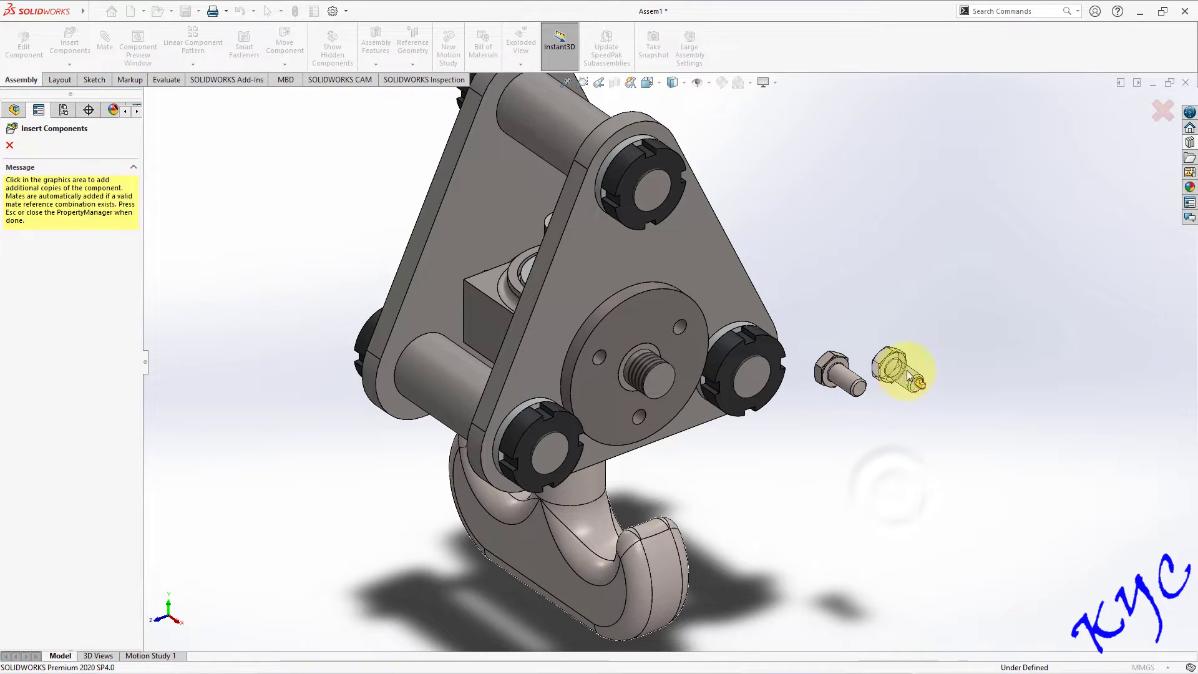
key("Escape")
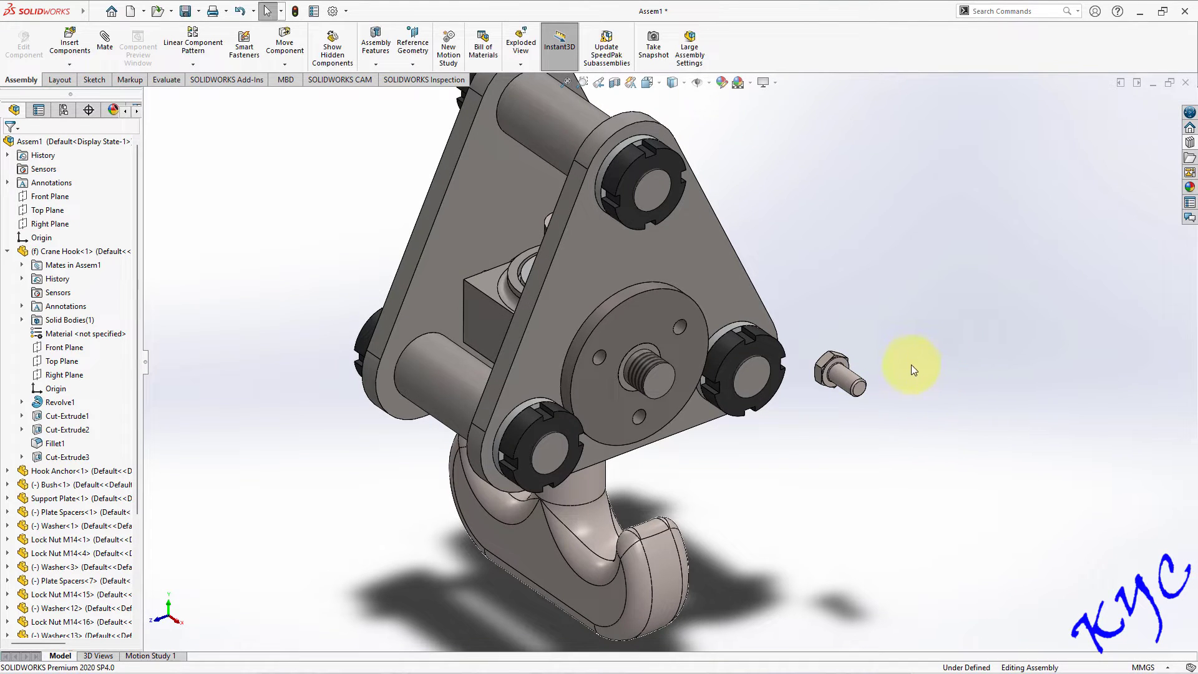
Mate the hex screw's shank concentric with the End Bush screw hole facing the lower spacer, and locate the screw behind the plate.
scroll(910, 356, "down", 2)
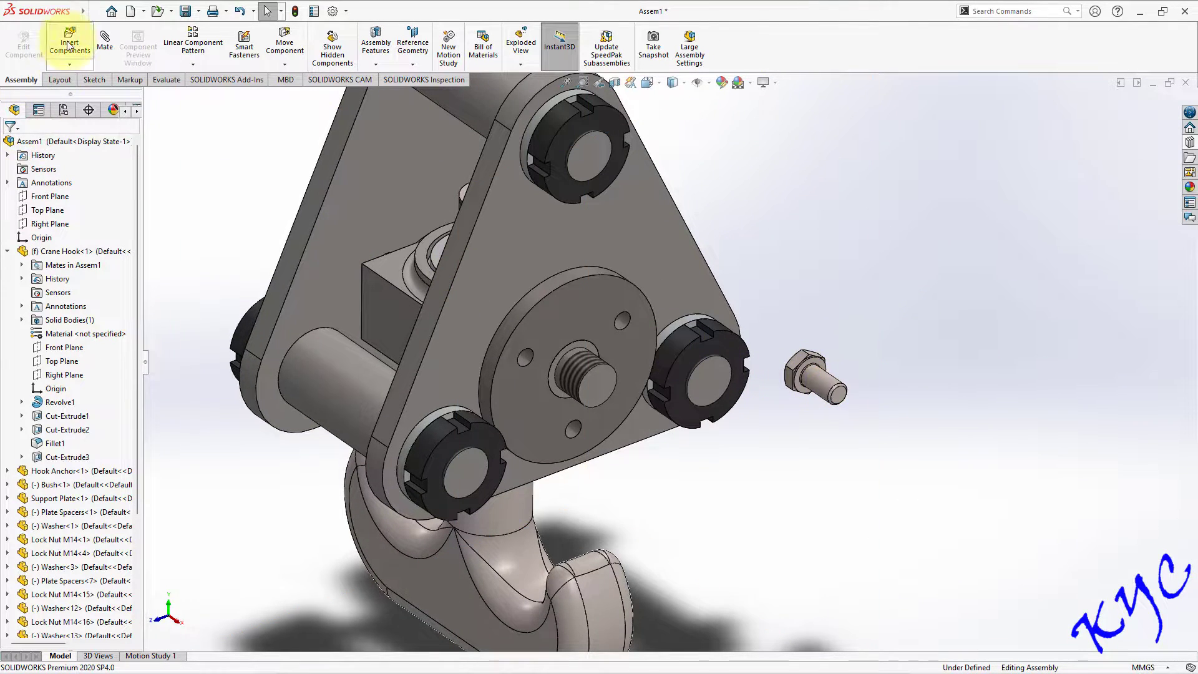
left_click(824, 383)
left_click(526, 357)
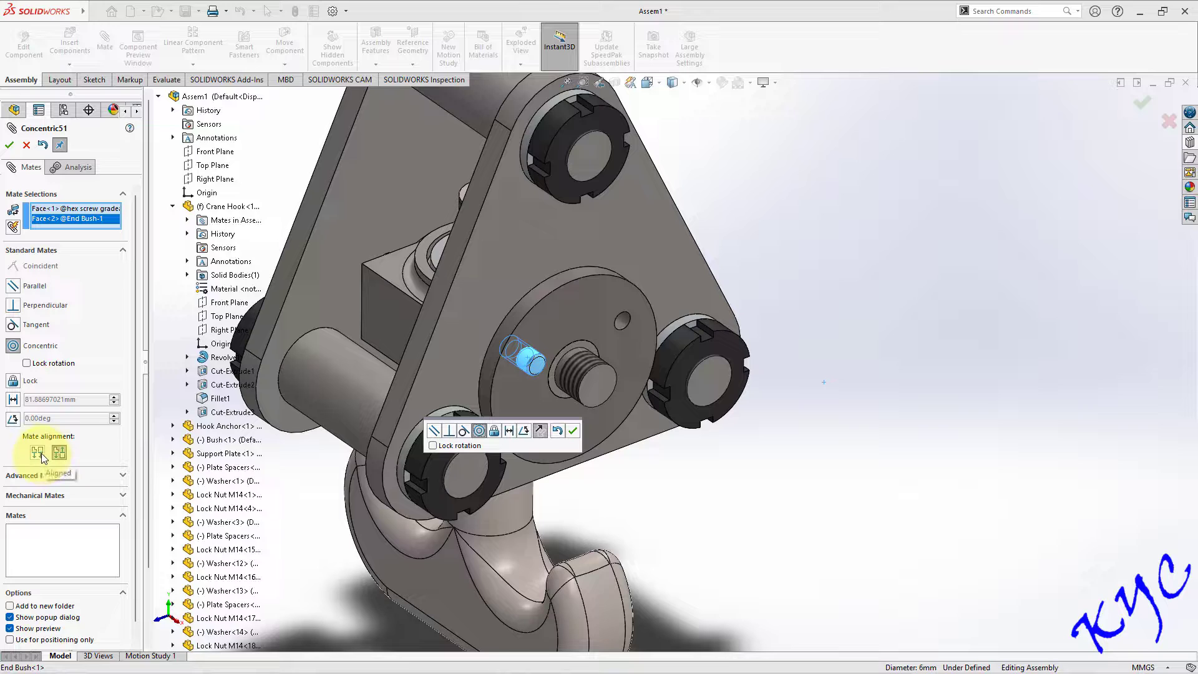
left_click(9, 145)
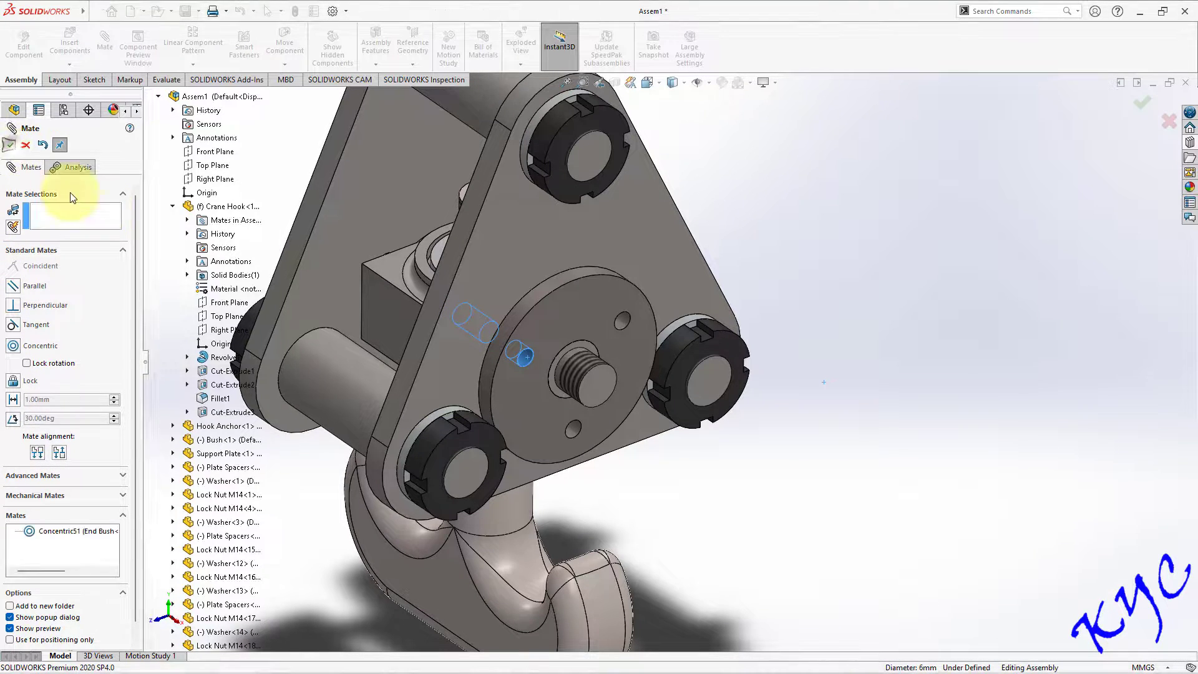
middle_click_drag(810, 340, 648, 417)
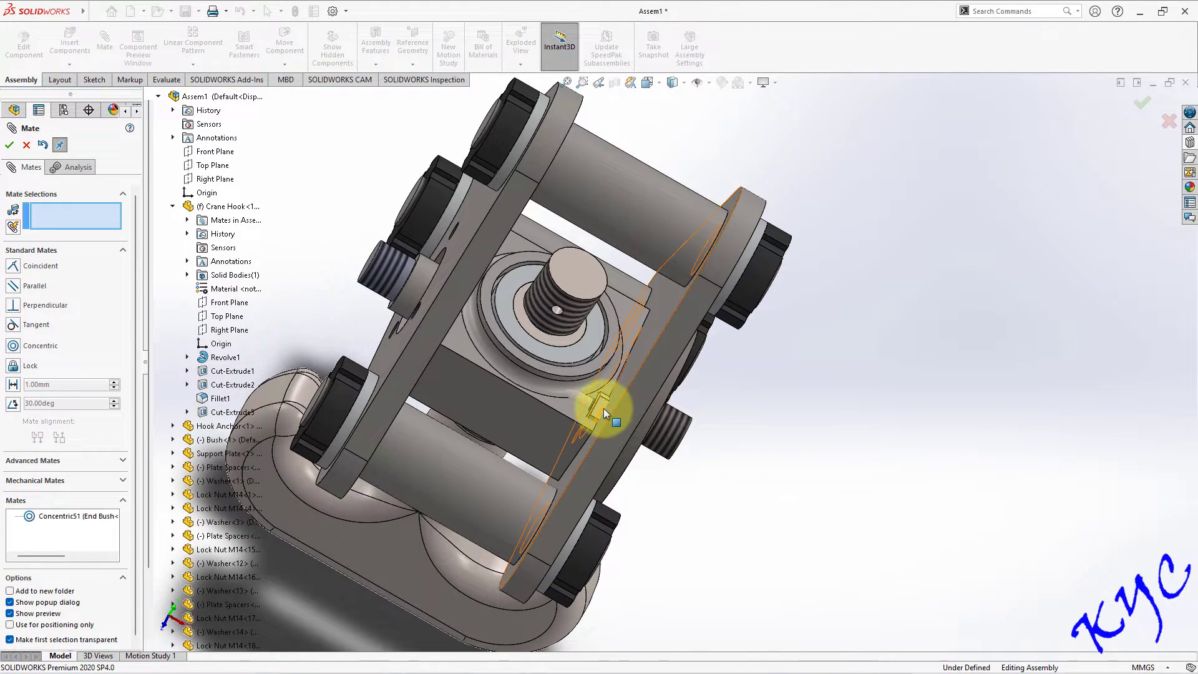
Mate the underside of the hex screw's head coincident with the End Bush's outer face.
middle_click_drag(831, 476, 785, 420)
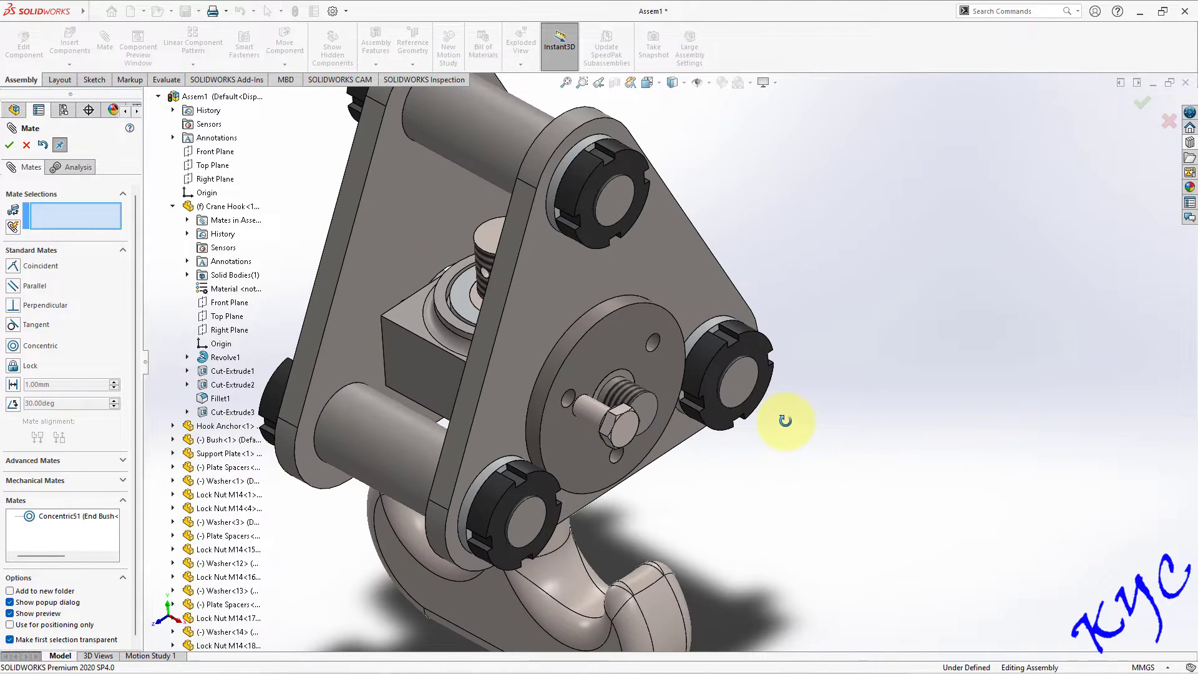
middle_click_drag(696, 414, 815, 476)
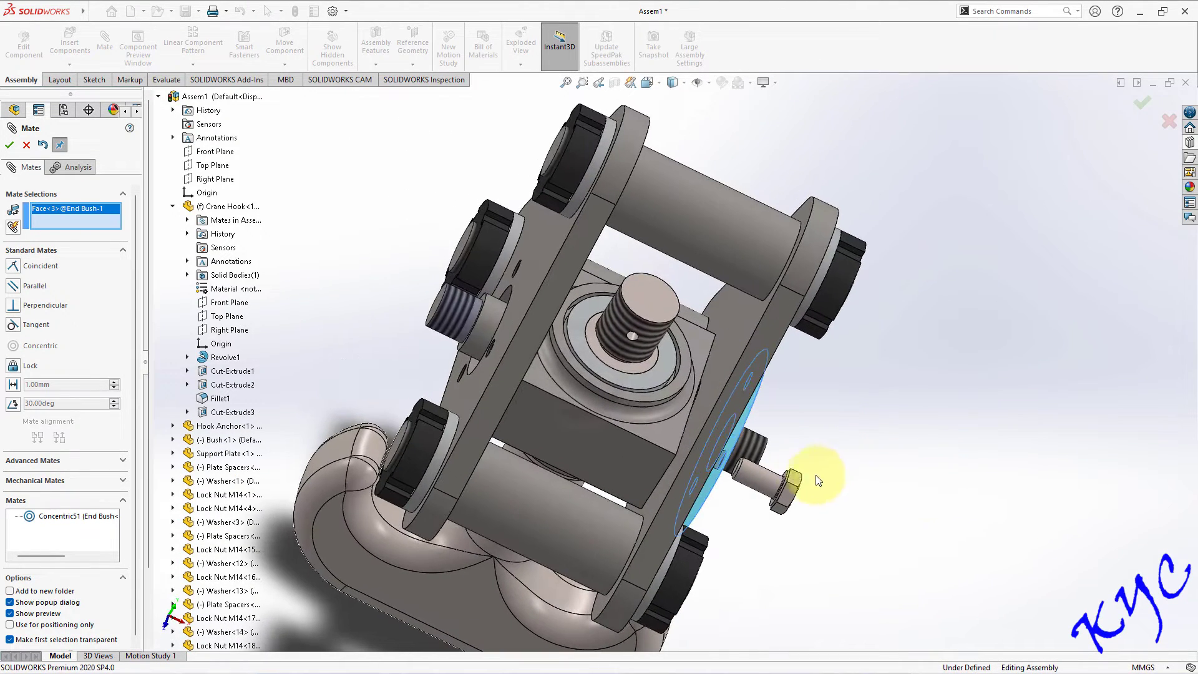
scroll(783, 476, "down", 5)
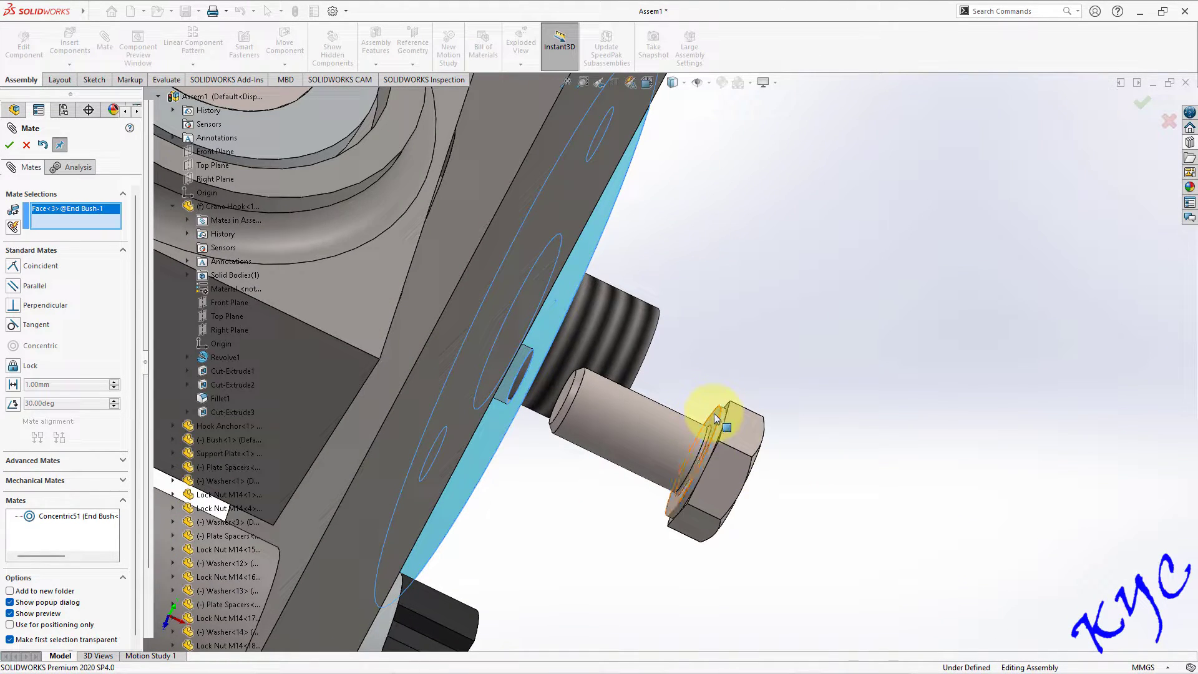
left_click(716, 418)
left_click(909, 468)
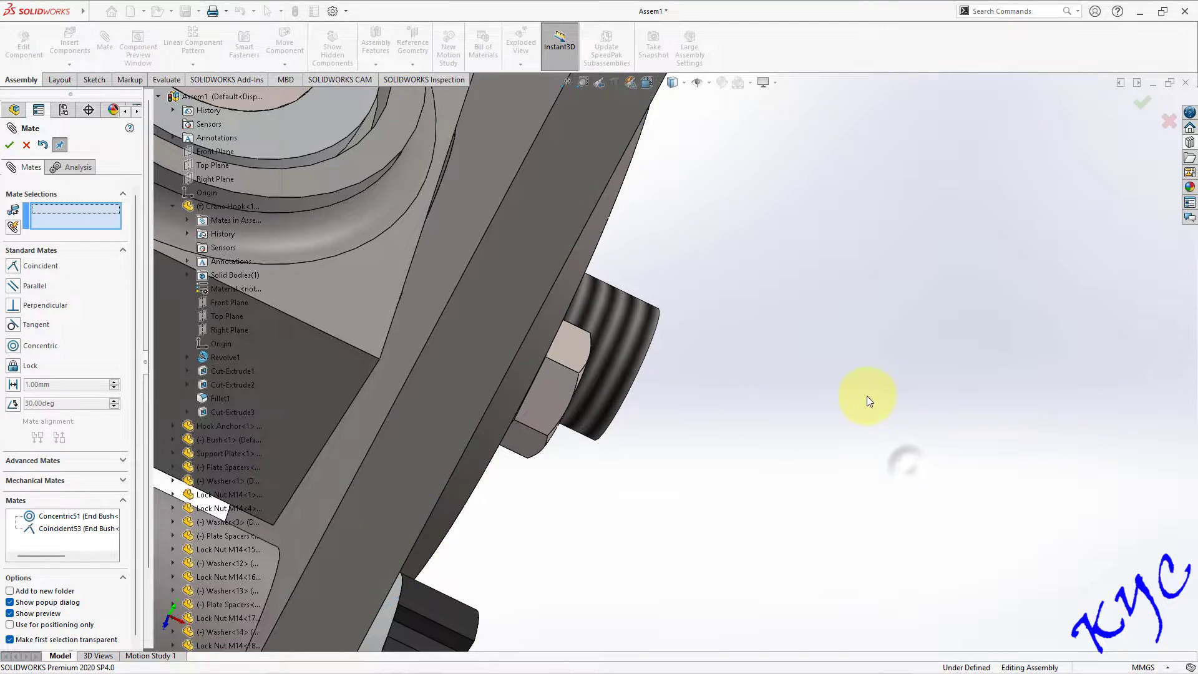
Mate an upper flat of the hex screw's head parallel to the Crane Hook's Top Plane, and finish mating.
key("ctrl+shift+z")
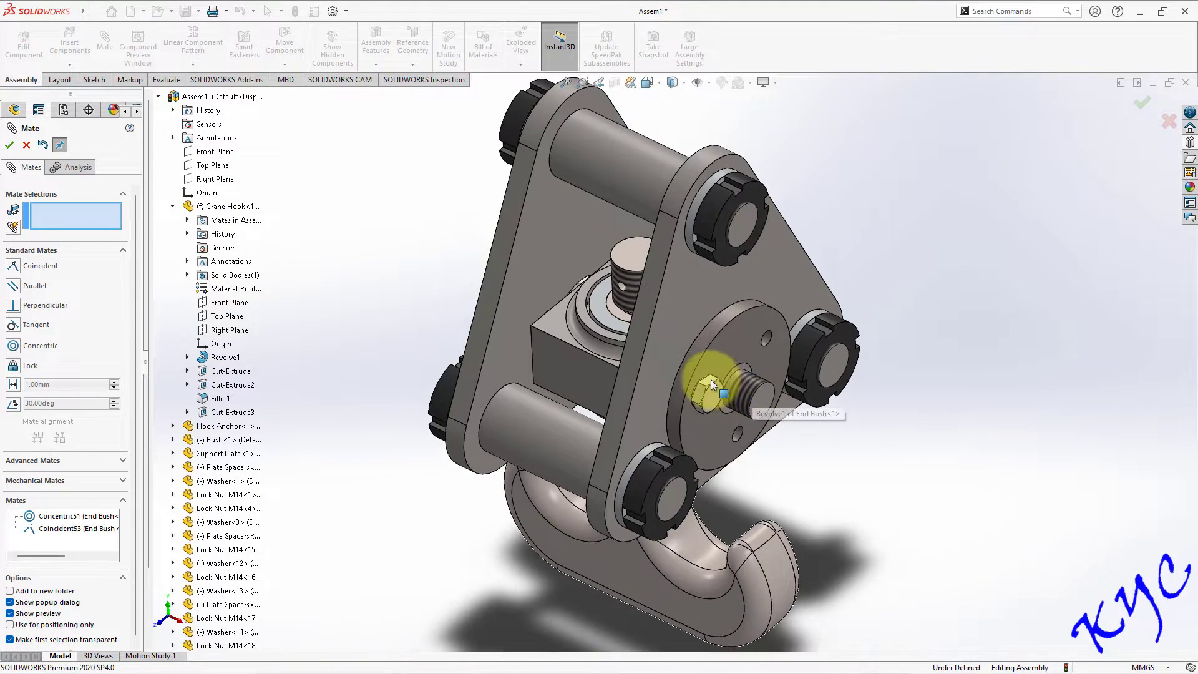
left_click(709, 379)
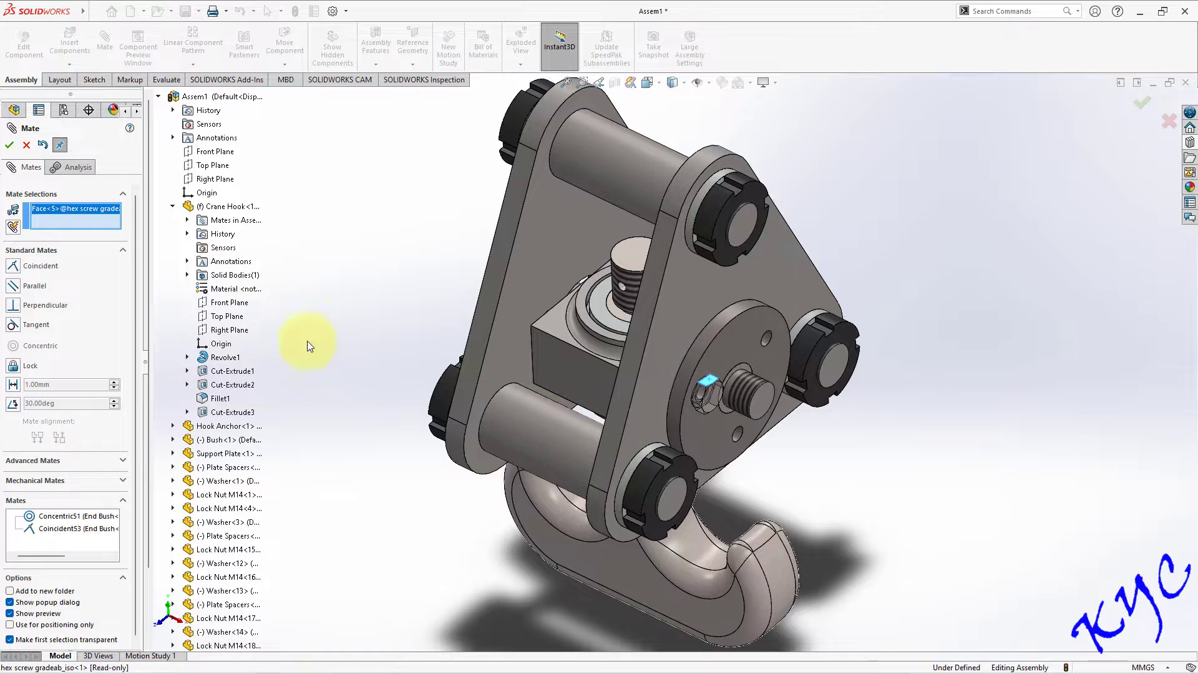
left_click(230, 316)
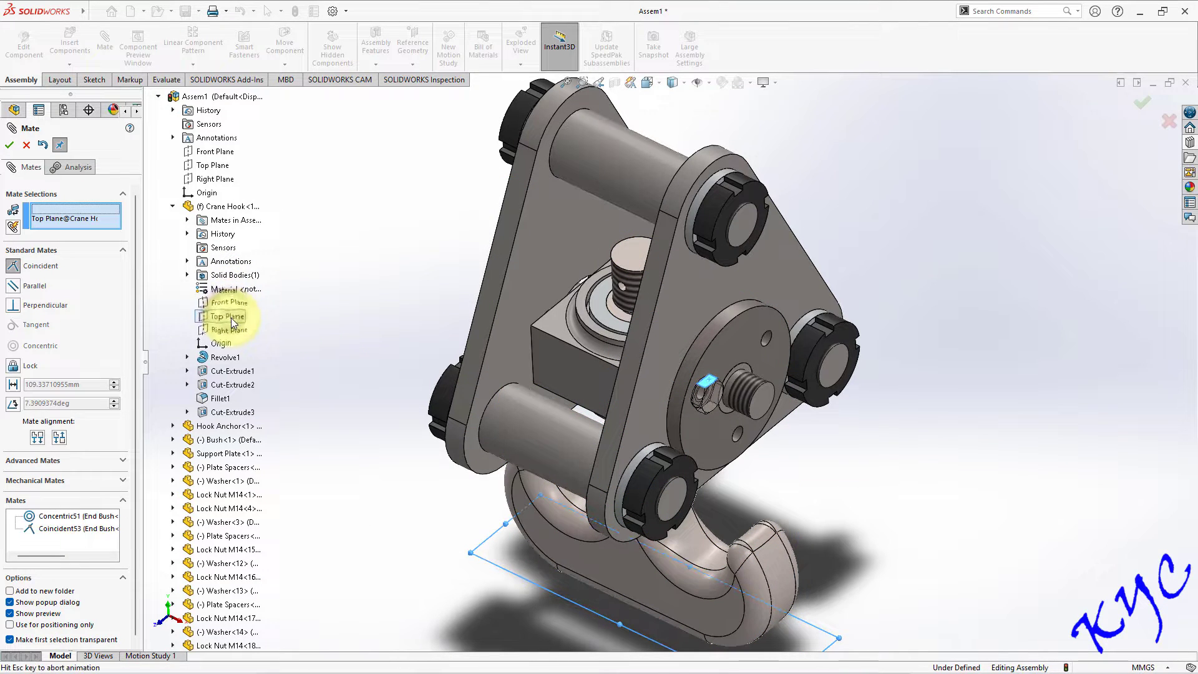
left_click(209, 275)
left_click(10, 145)
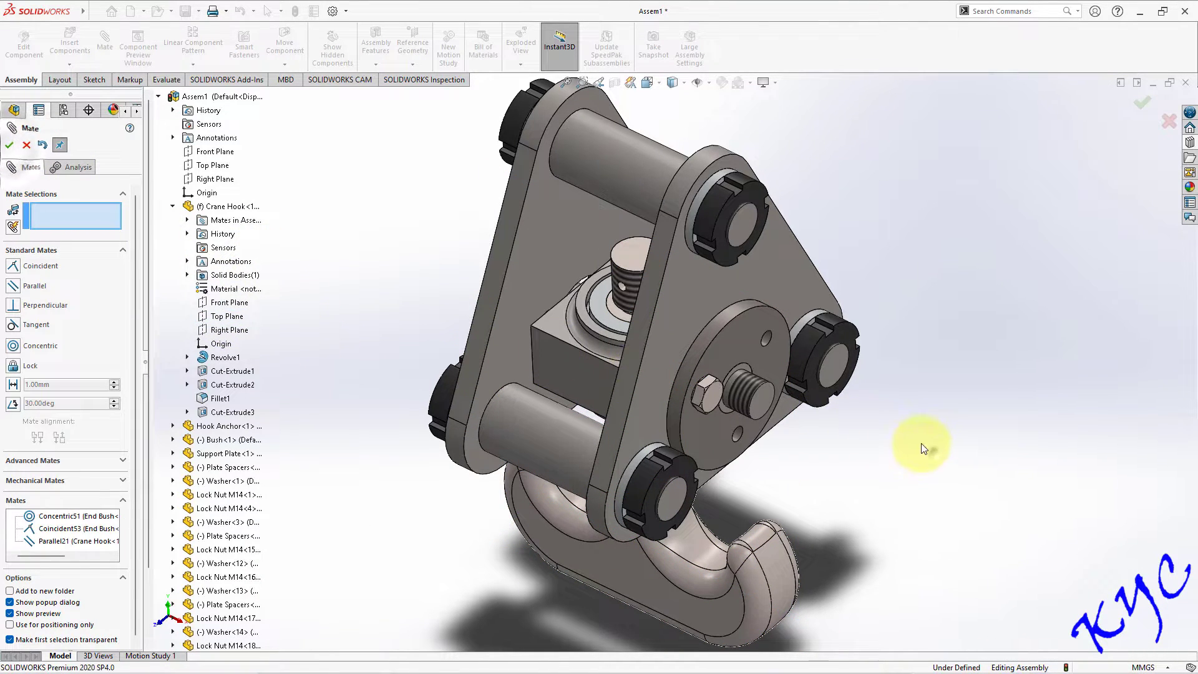
scroll(856, 397, "down", 4)
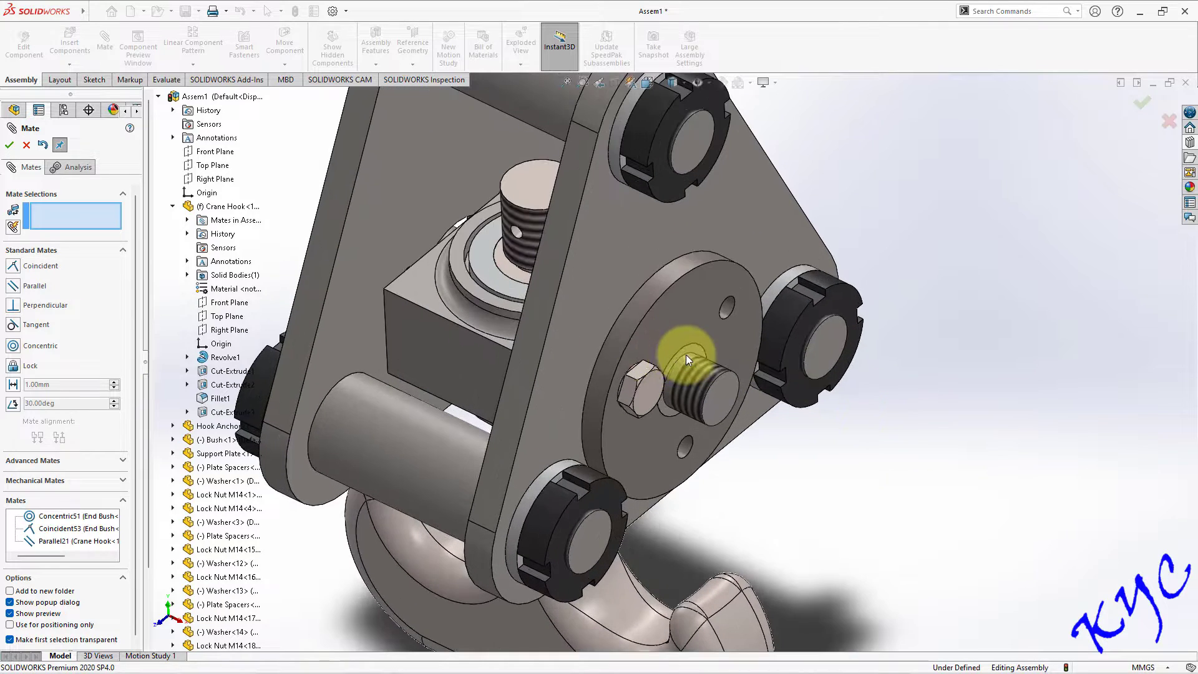
scroll(743, 378, "up", 2)
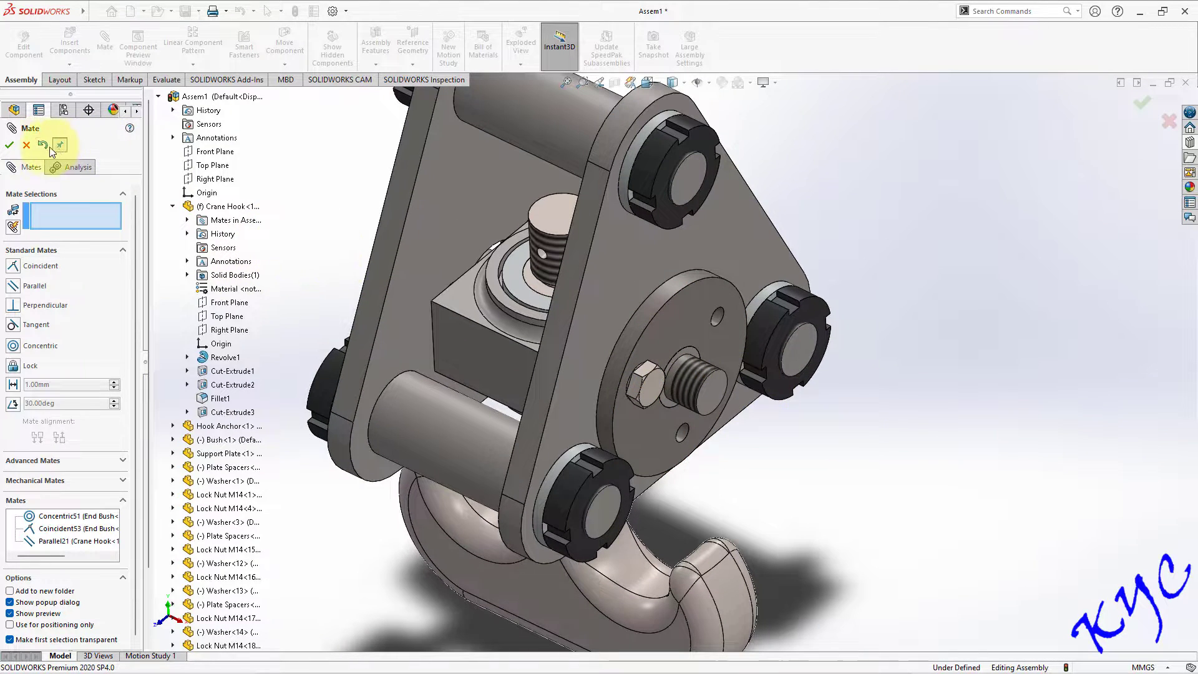
left_click(27, 146)
Circular-pattern the hex screw around the Hook Anchor's cylindrical end, with 3 equally spaced instances over 360 degrees.
left_click(193, 64)
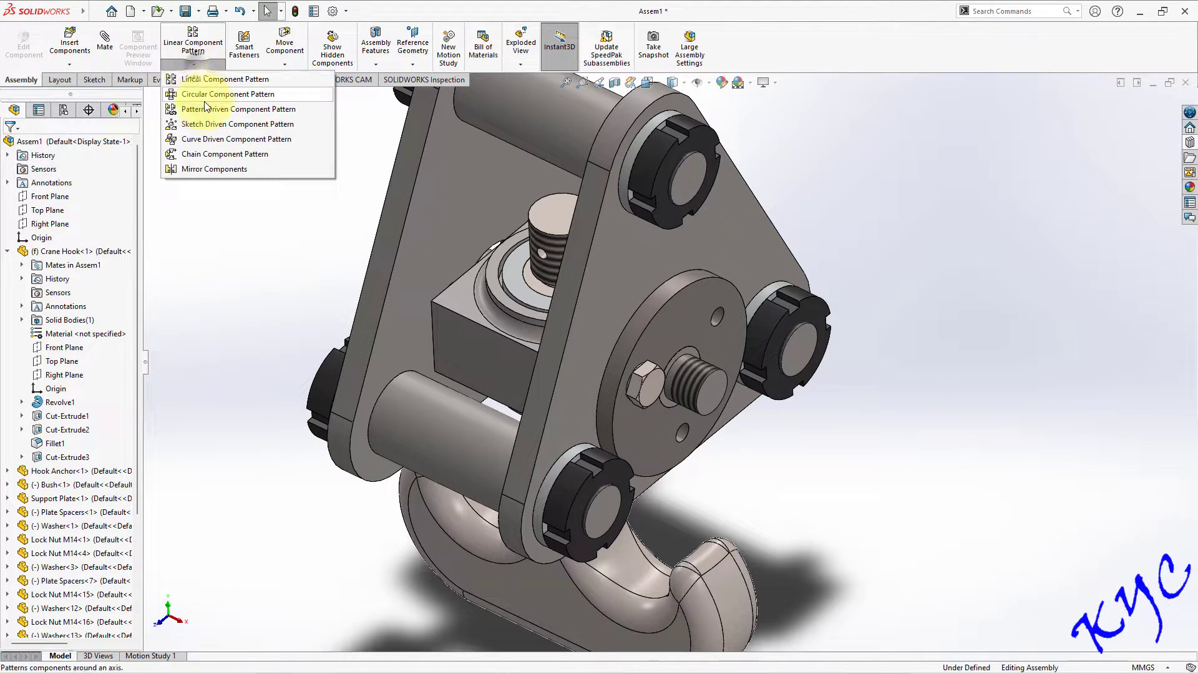
left_click(207, 94)
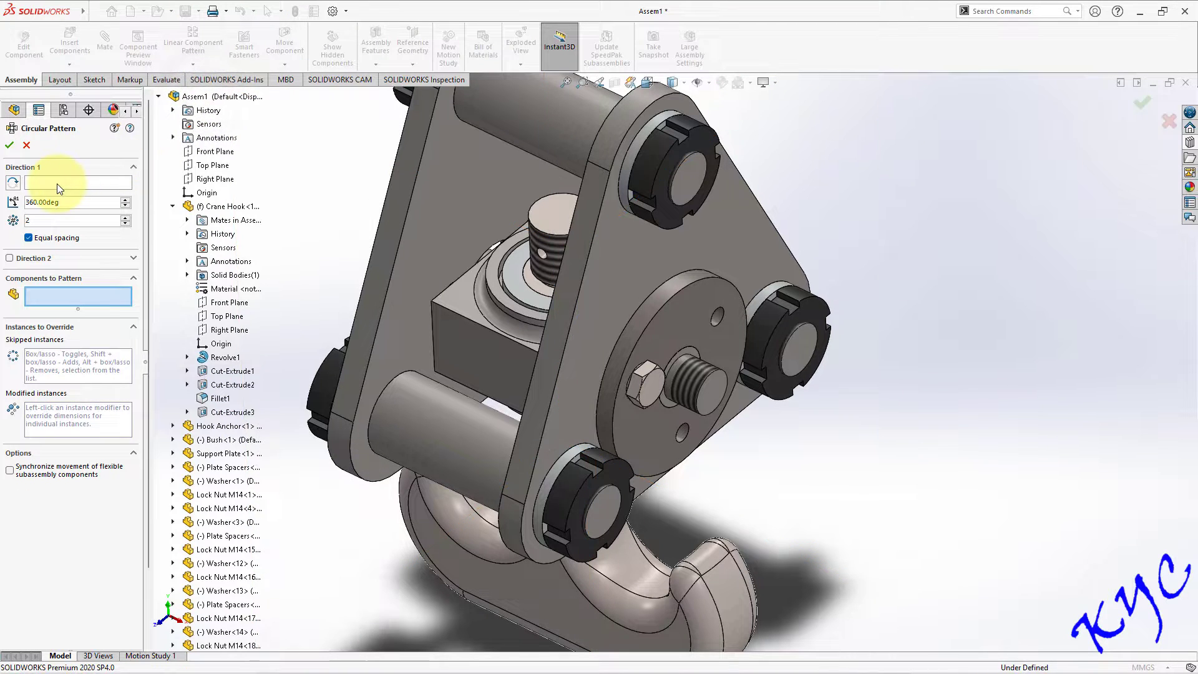
left_click(58, 183)
left_click(692, 381)
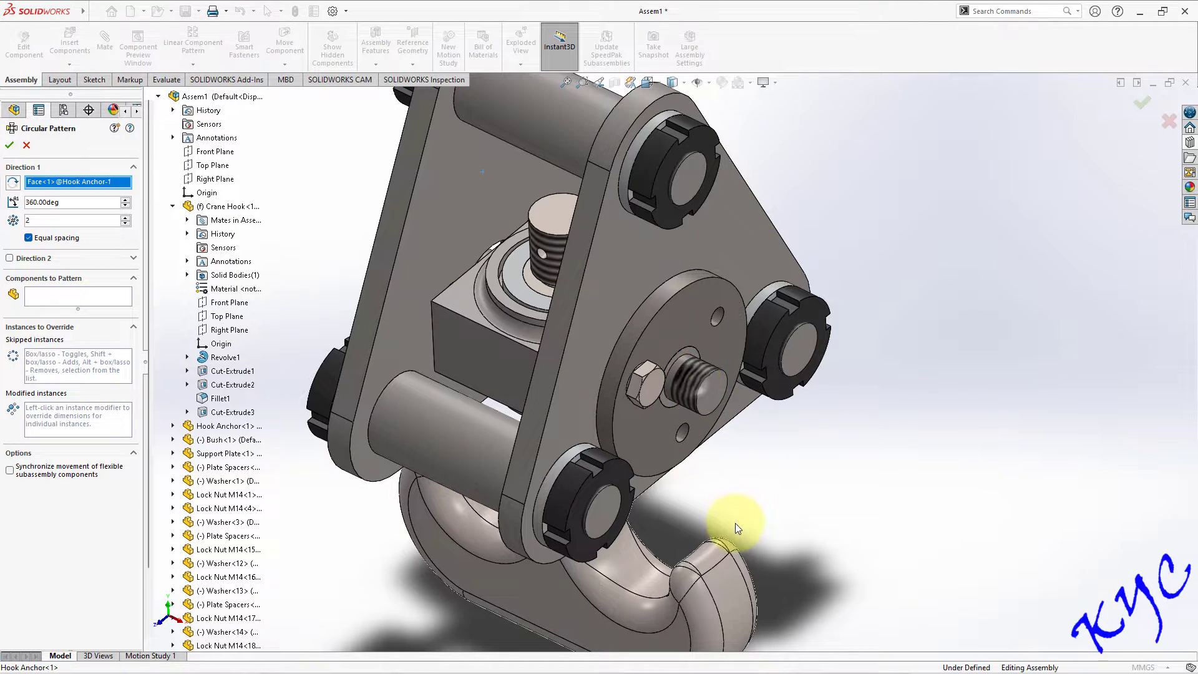
left_click(126, 218)
left_click(55, 295)
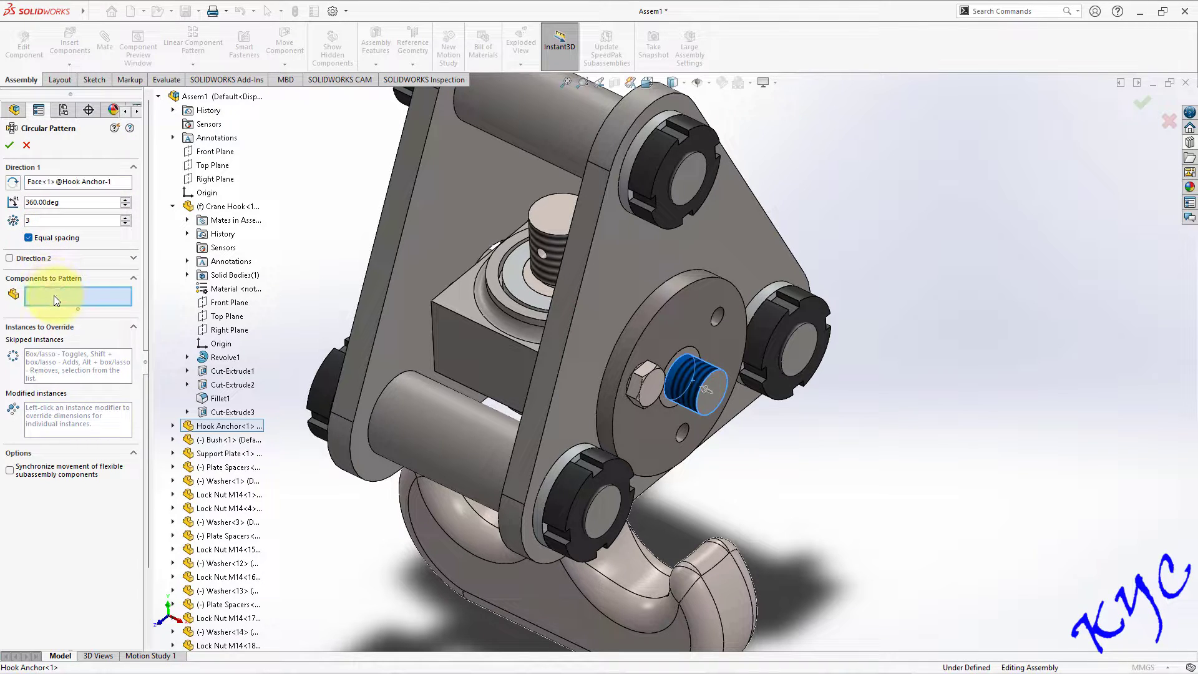
left_click(654, 377)
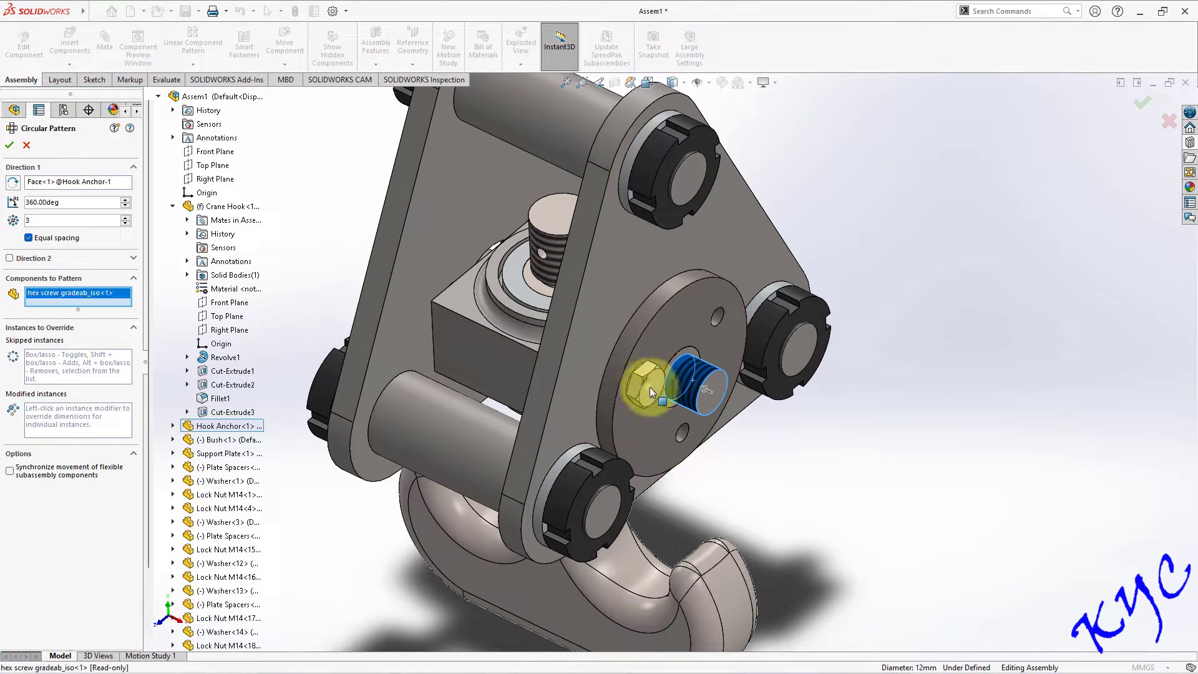
left_click(9, 147)
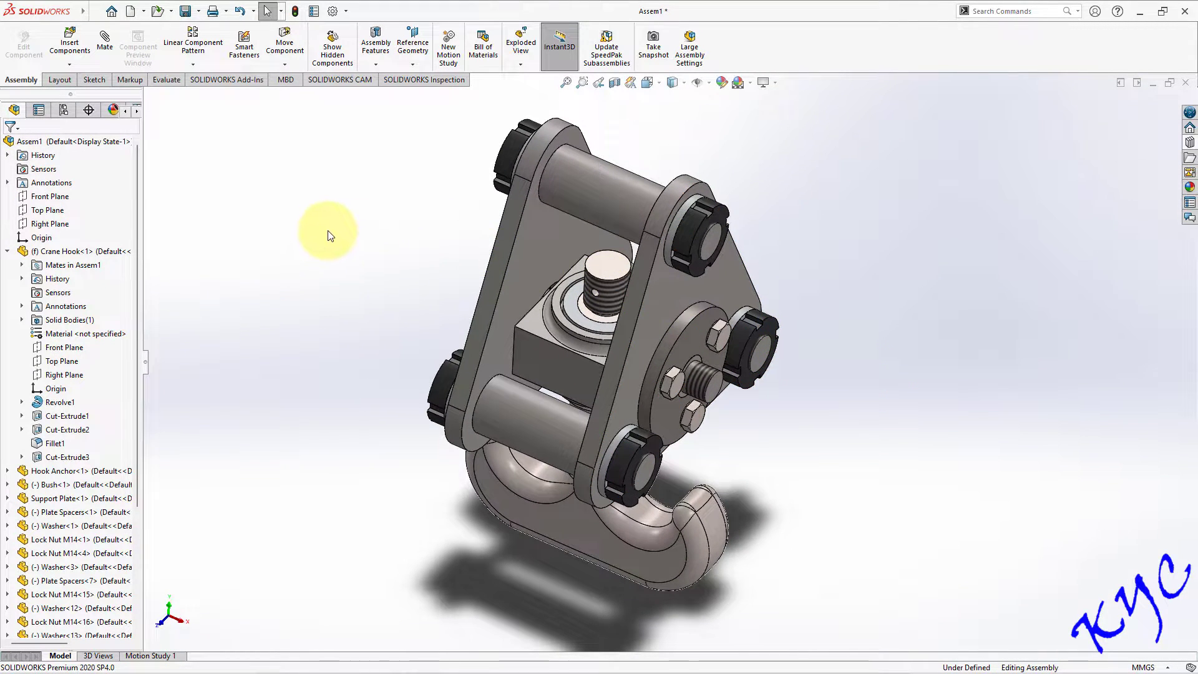
Mirror the three End Bush hex screws about the Crane Hook's Right Plane.
scroll(735, 309, "down", 2)
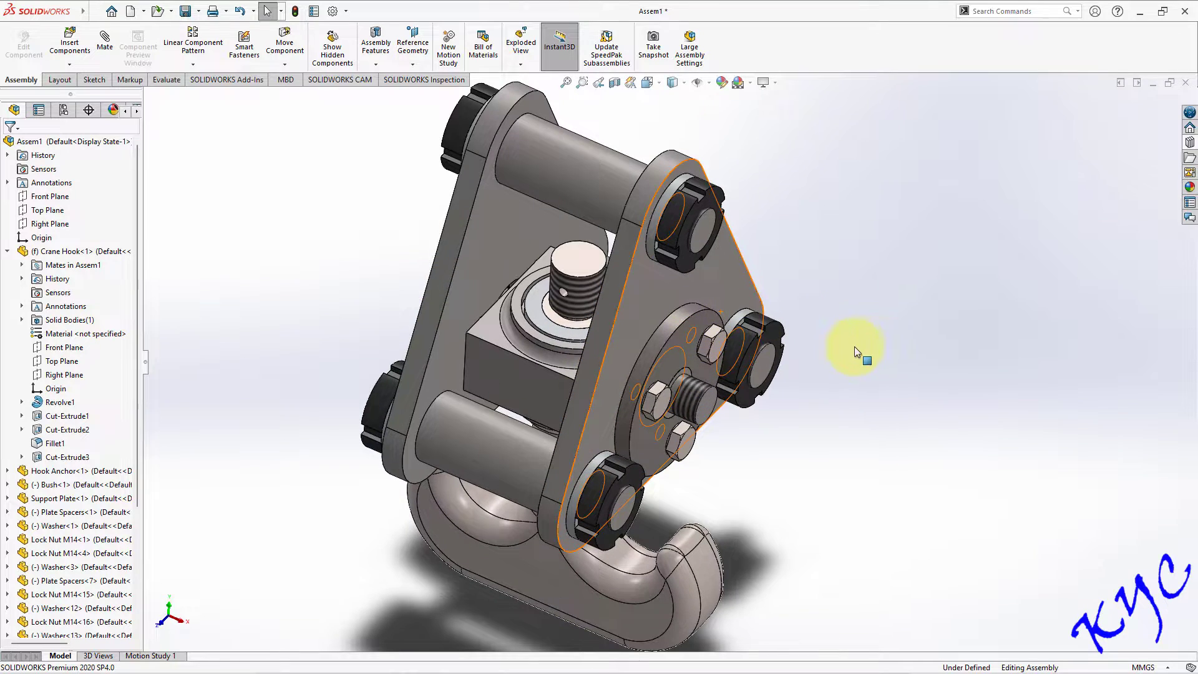
left_click(195, 64)
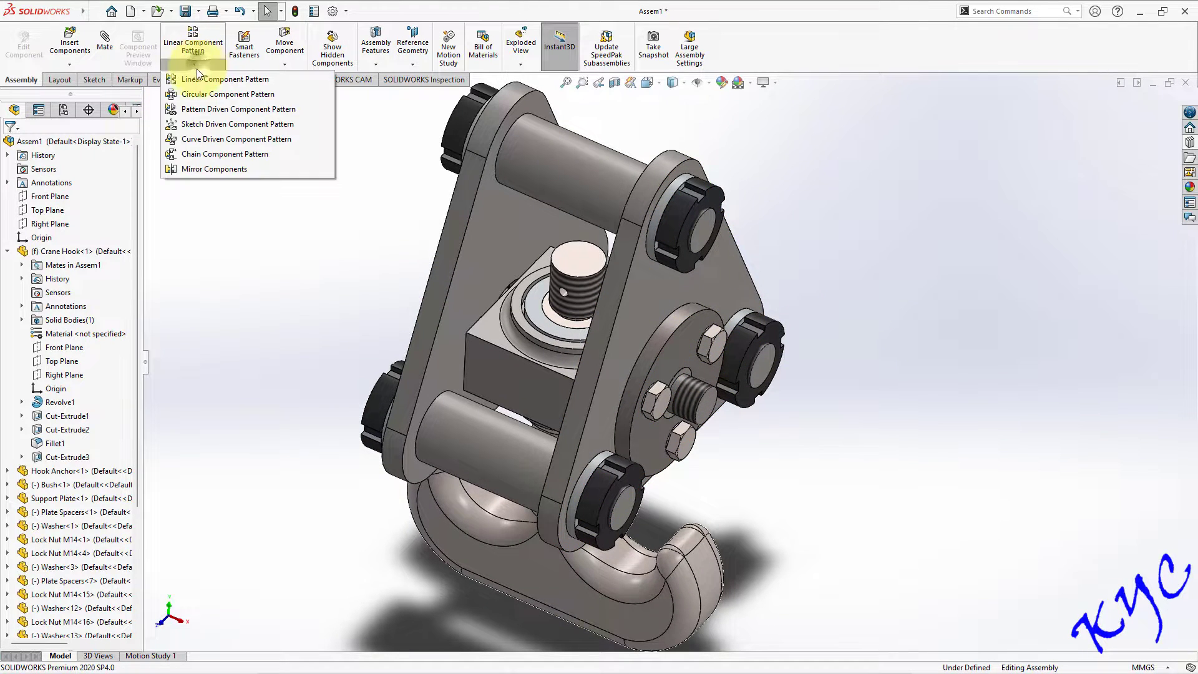
left_click(203, 168)
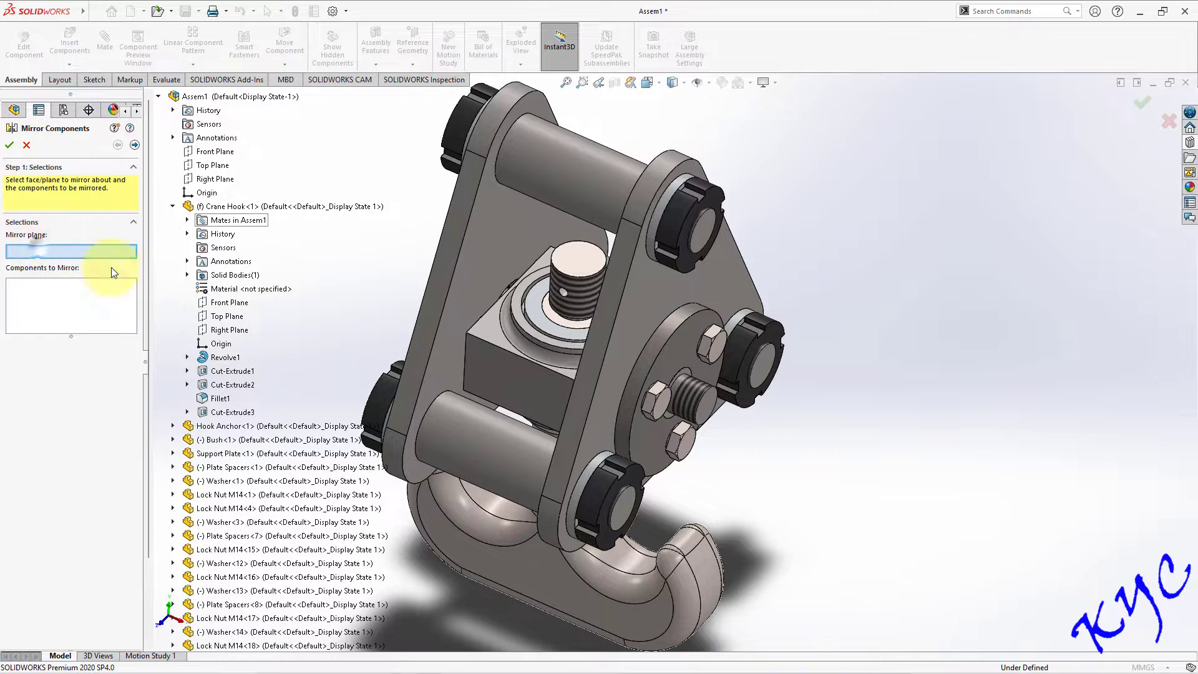
left_click(229, 330)
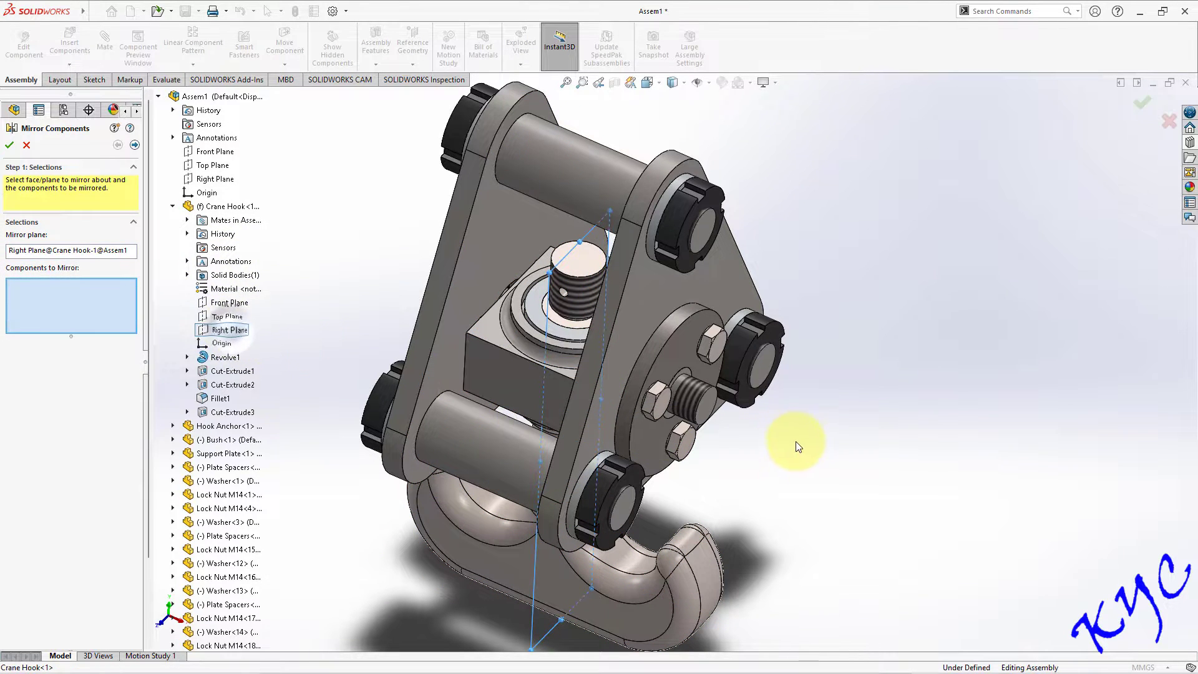
left_click(649, 401)
left_click(711, 345)
left_click(680, 437)
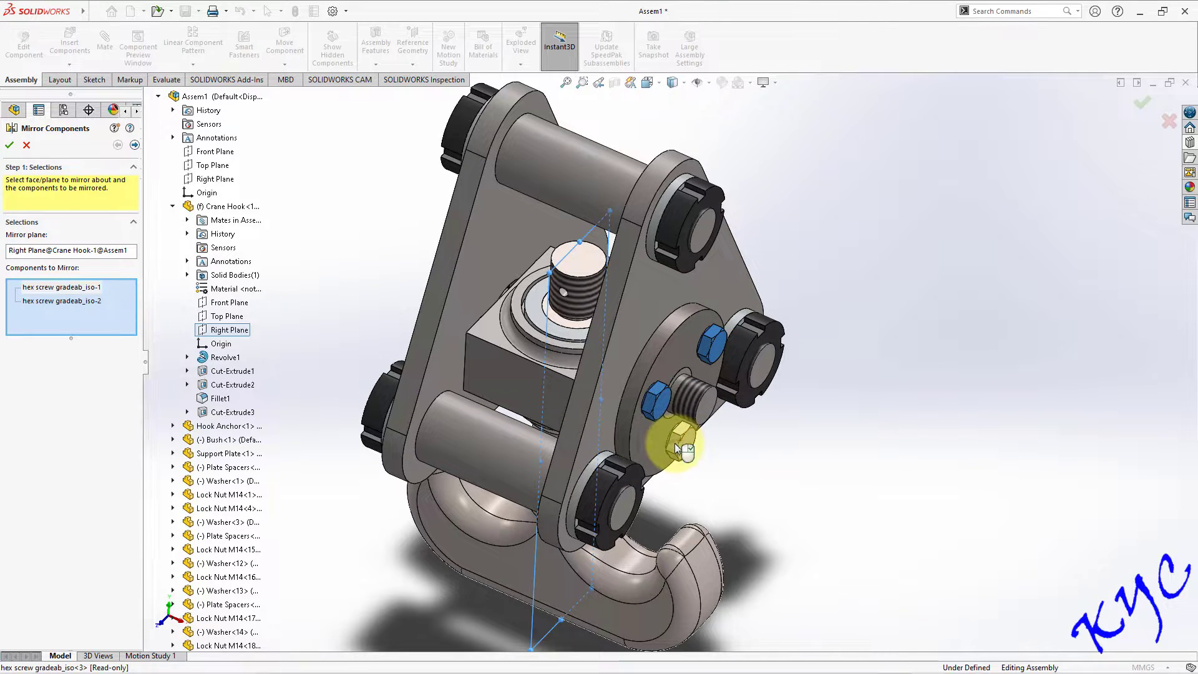
left_click(9, 149)
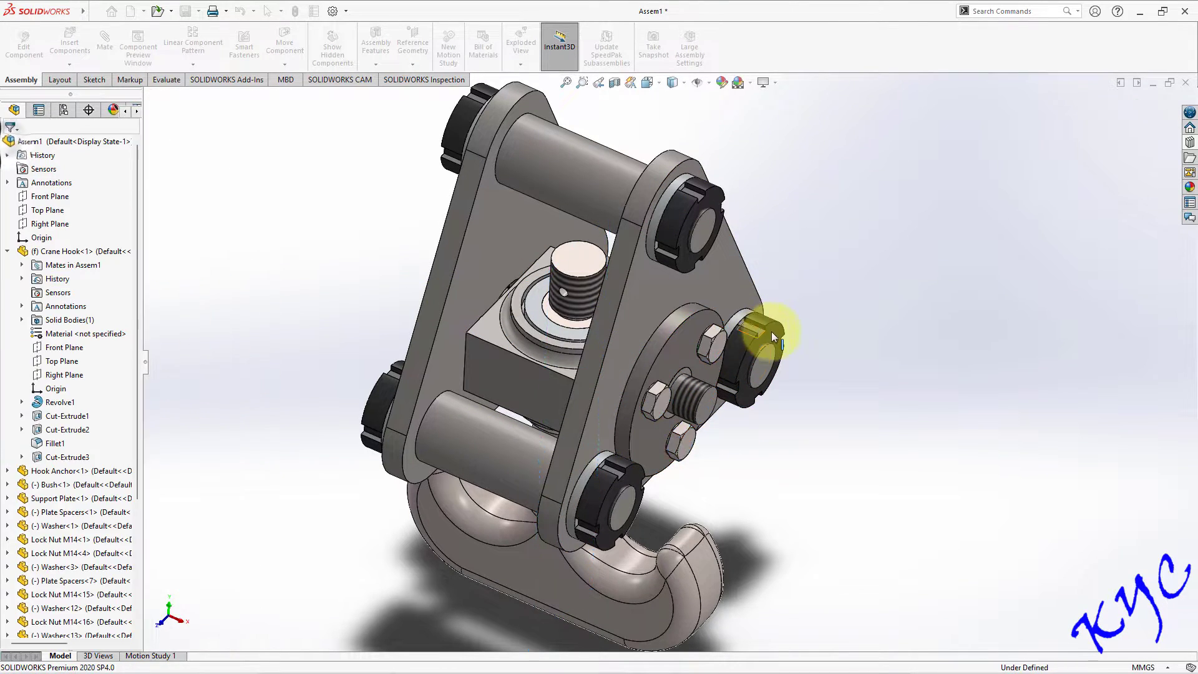
Edit the hex screws' mirror feature to include the End Bush among the mirrored components.
mouse_move(864, 323)
middle_mouse_down()
mouse_move(901, 335)
mouse_move(868, 319)
mouse_move(840, 323)
middle_mouse_up()
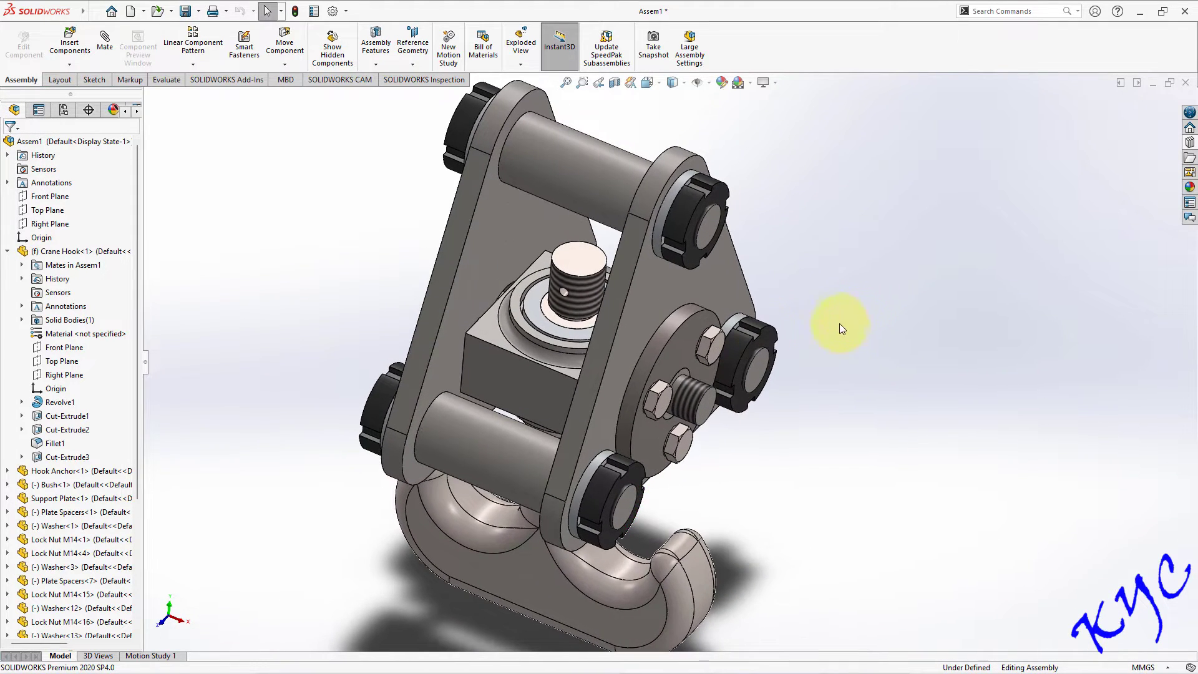
scroll(100, 500, "down", 3)
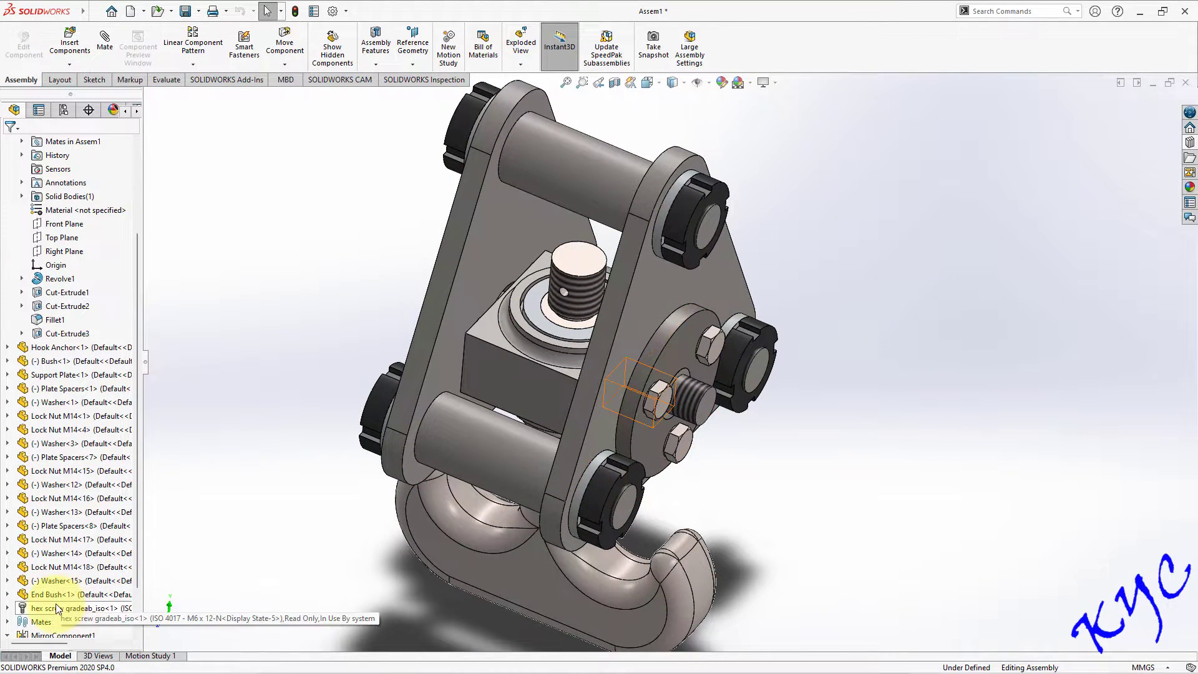
scroll(50, 618, "down", 1)
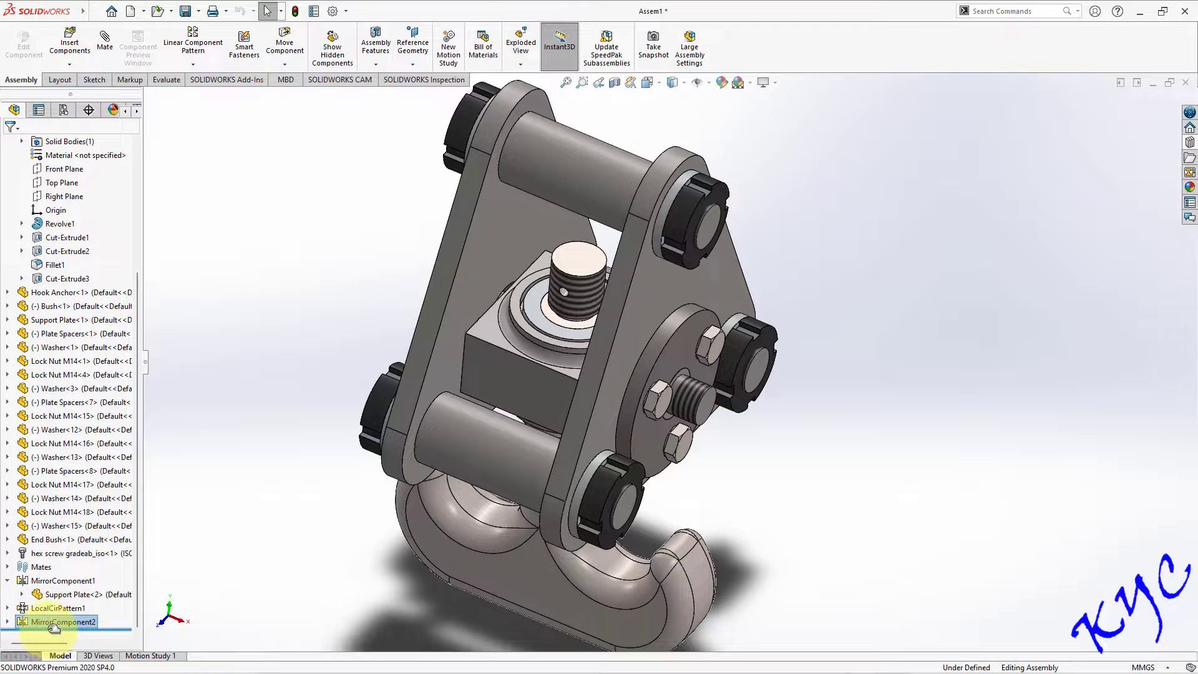
left_click(9, 622)
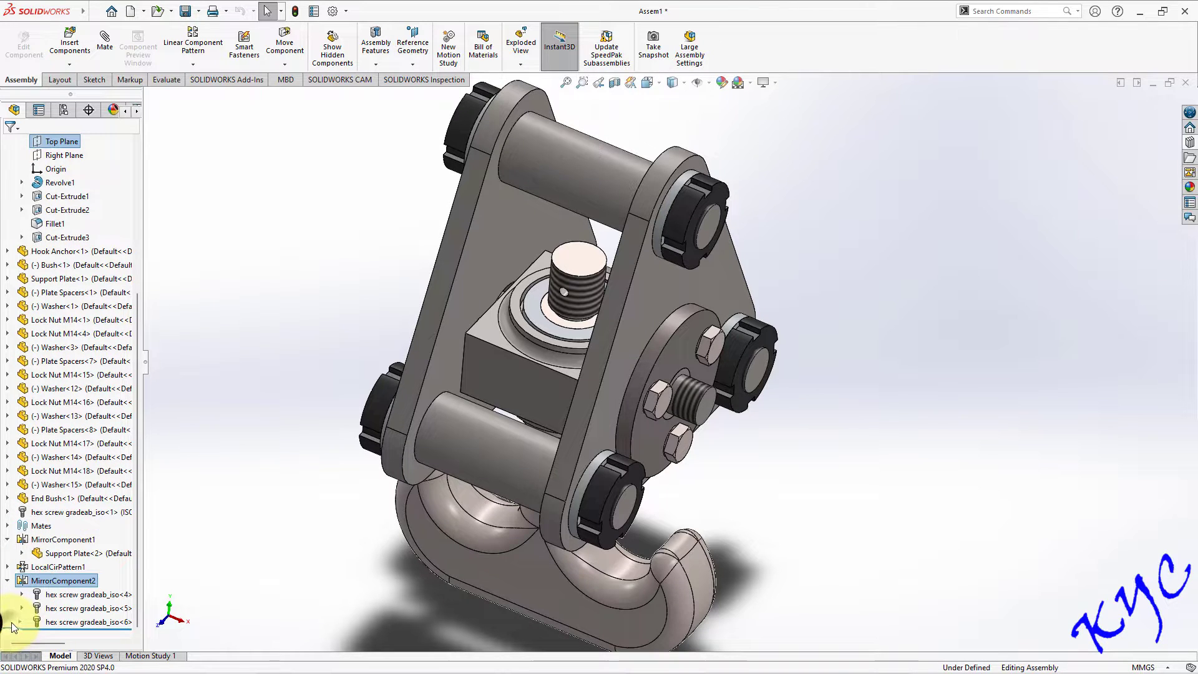
right_click(58, 581)
left_click(75, 361)
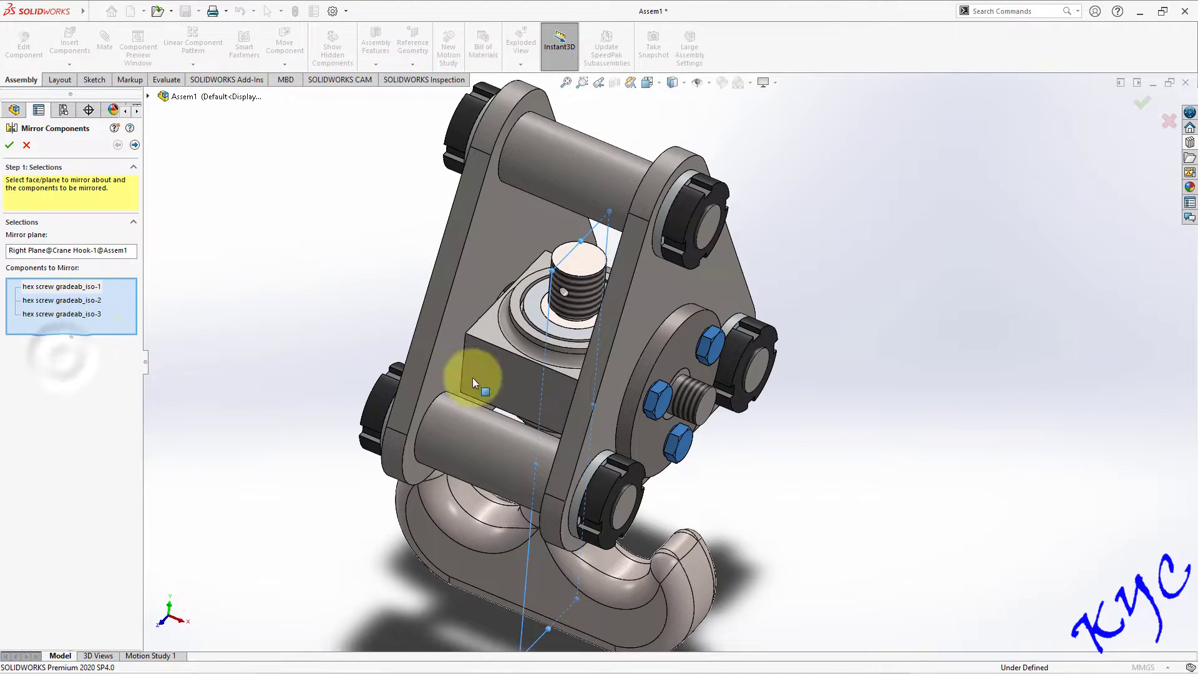
left_click(679, 357)
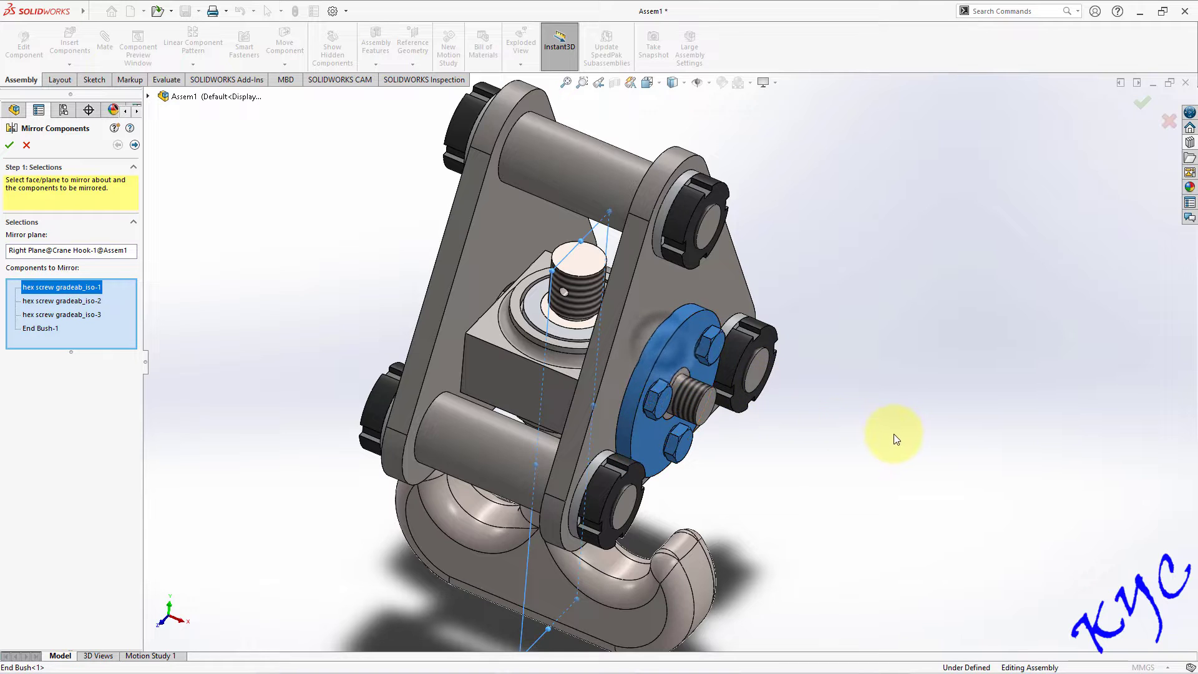
middle_click_drag(896, 435, 976, 460)
left_click(10, 146)
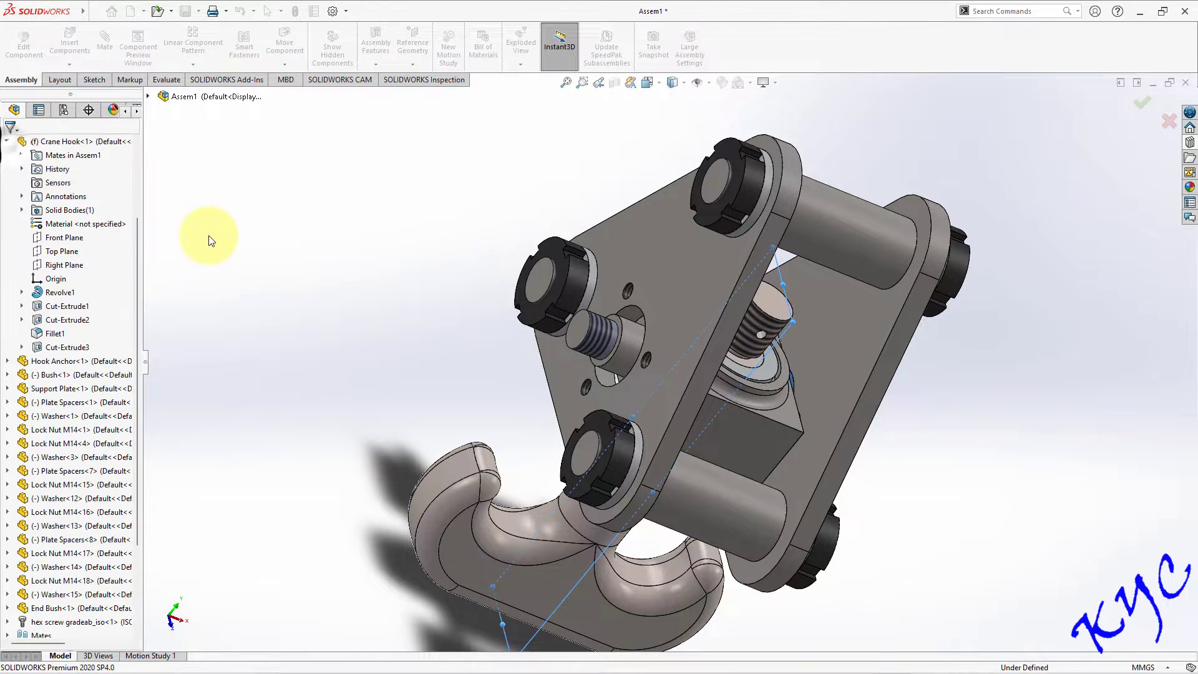
Insert the Lock Nut M12 part from the Crane Hook folder beside the Support Plate, near the Hook Anchor's threaded end.
middle_click_drag(1015, 448, 770, 412)
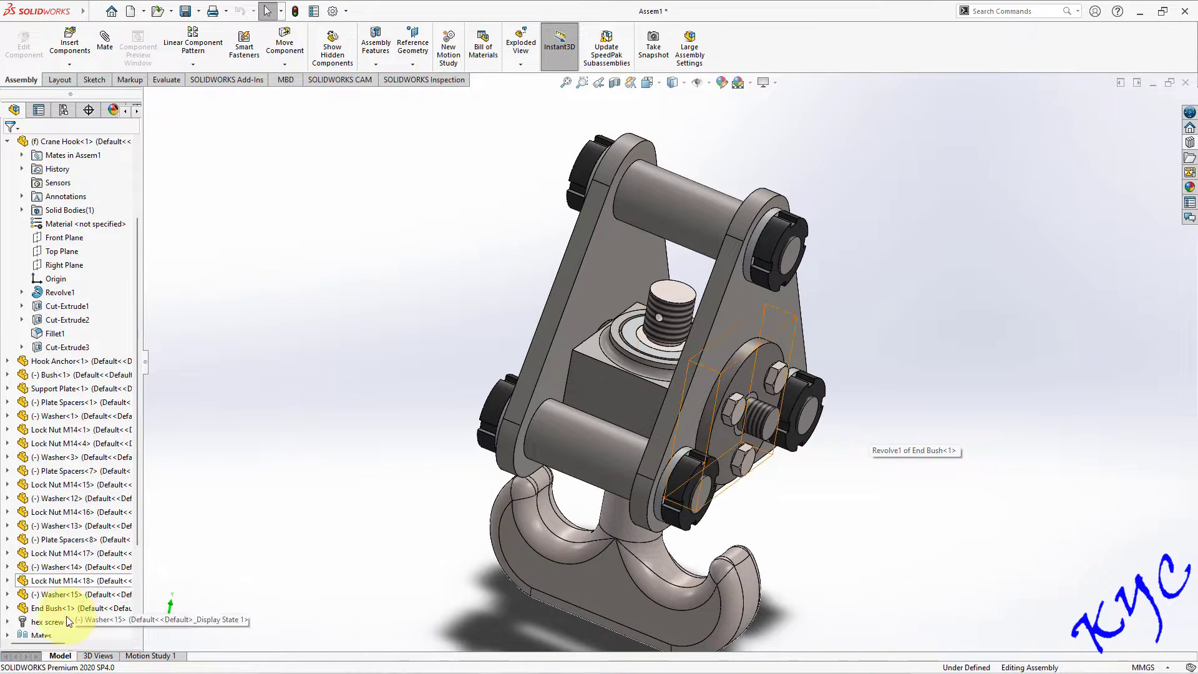
scroll(100, 599, "down", 1)
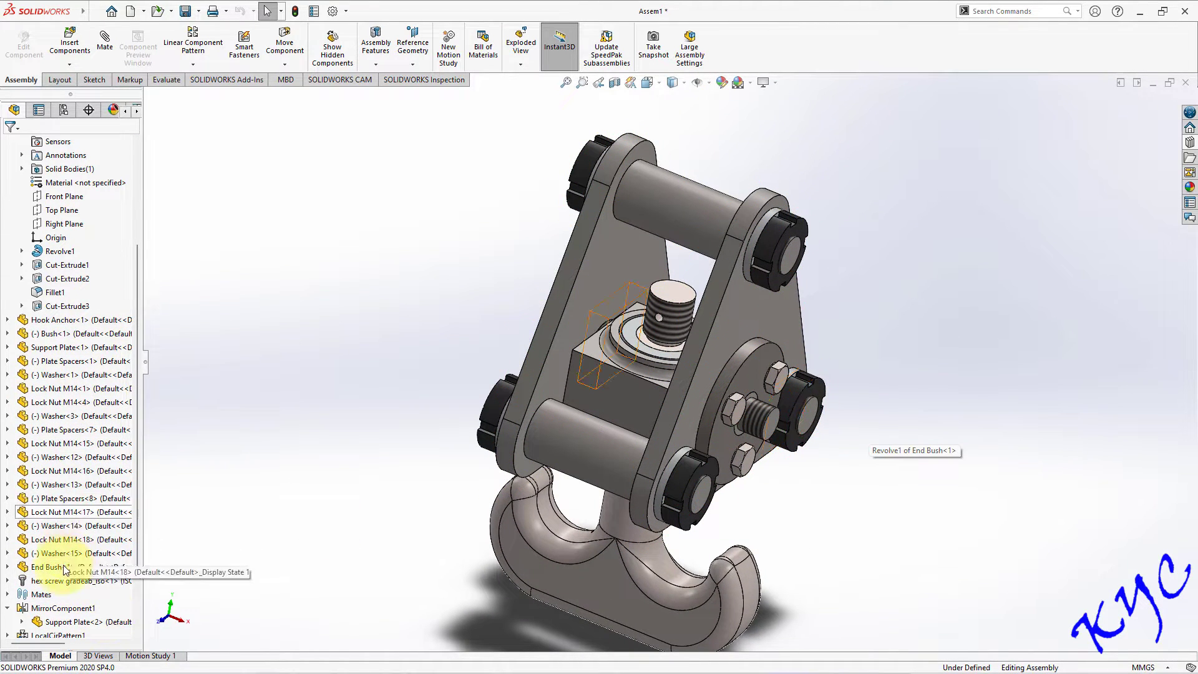
middle_click_drag(979, 372, 862, 326)
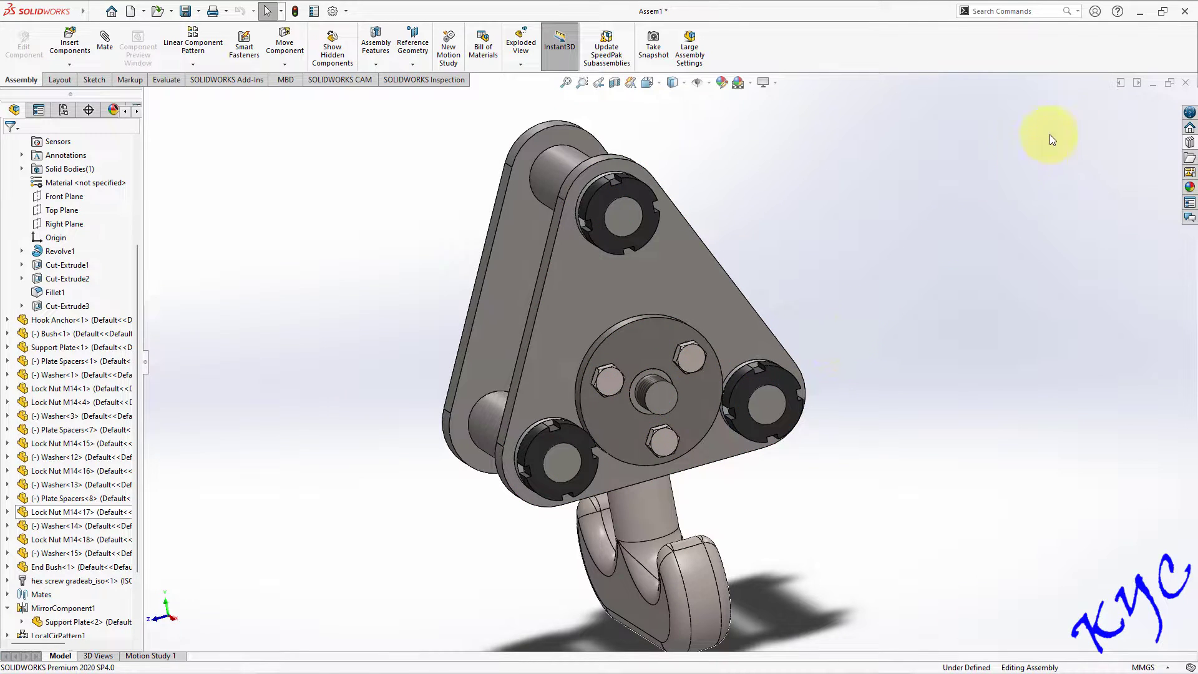
left_click(69, 42)
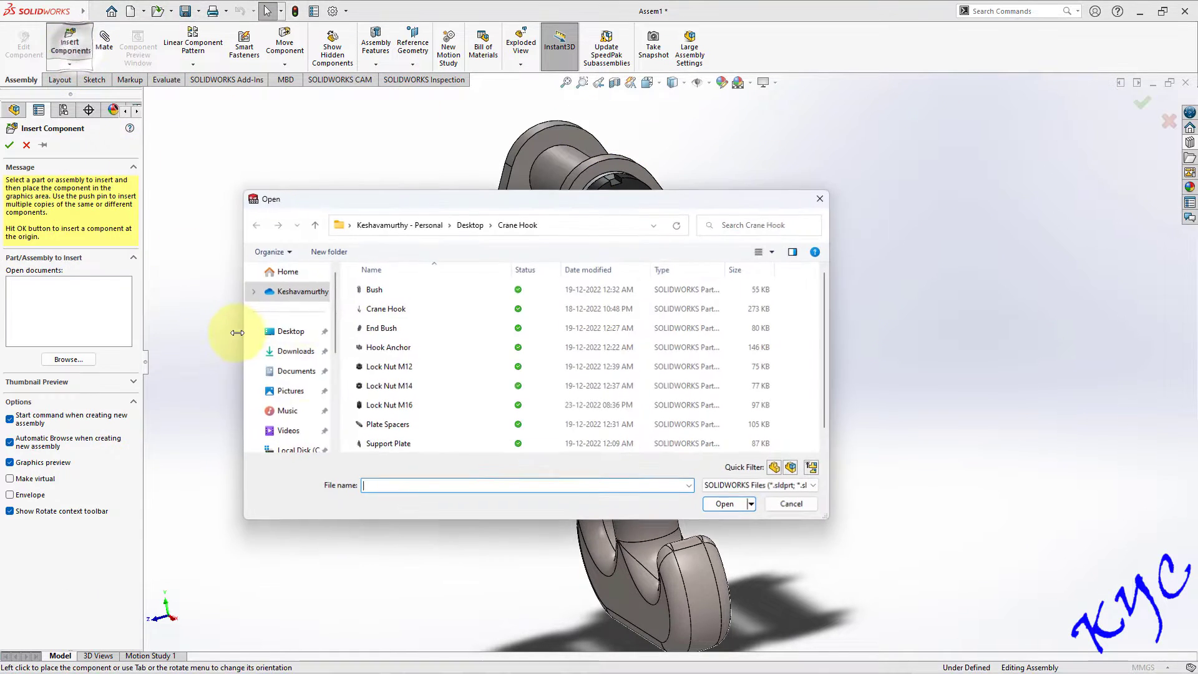
left_click(400, 367)
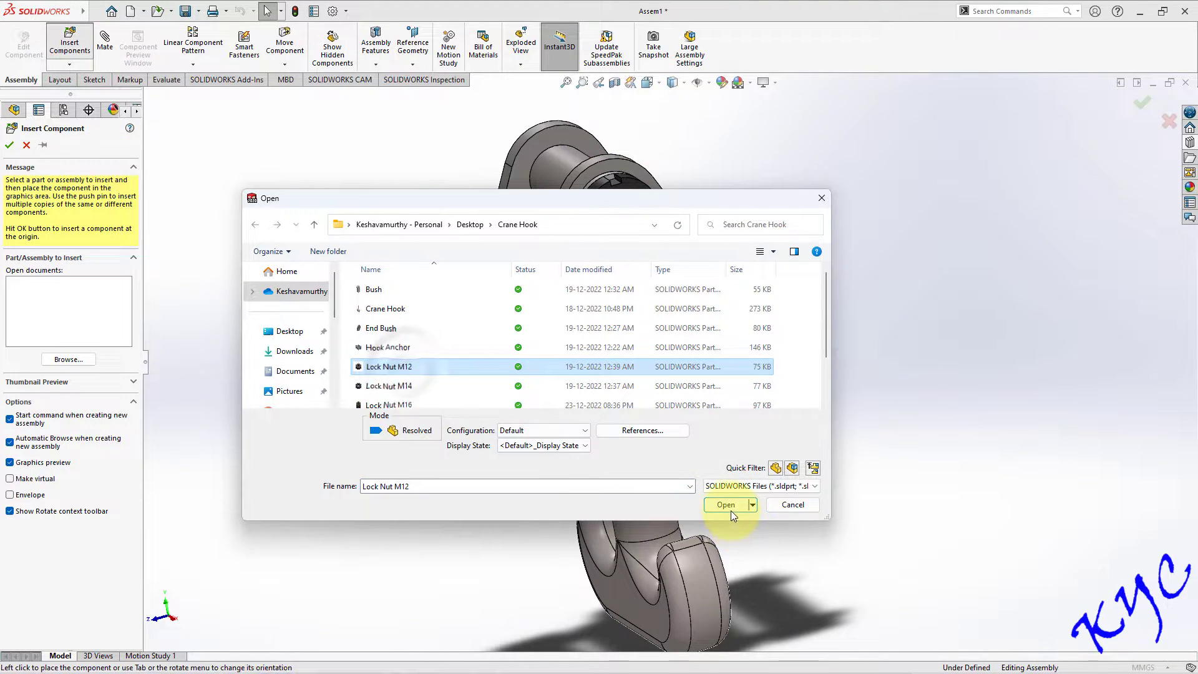
left_click(726, 505)
left_click(867, 361)
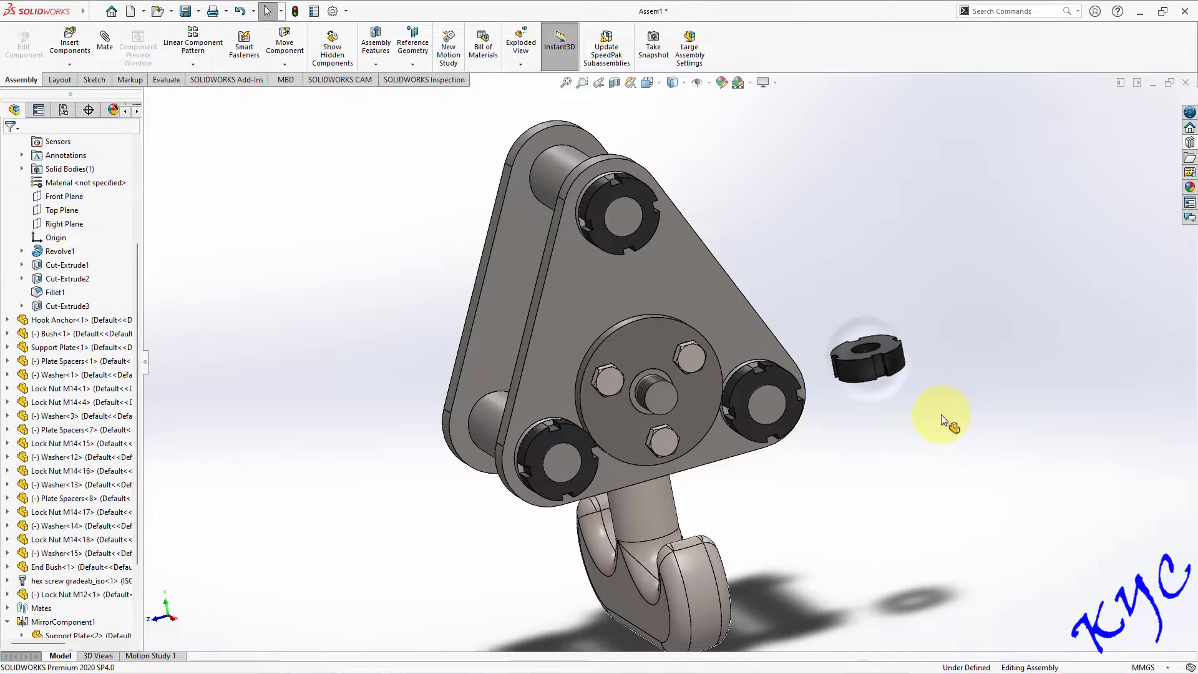
Add a concentric mate between the Lock Nut M12's bore and the Hook Anchor's threaded end.
left_click(103, 54)
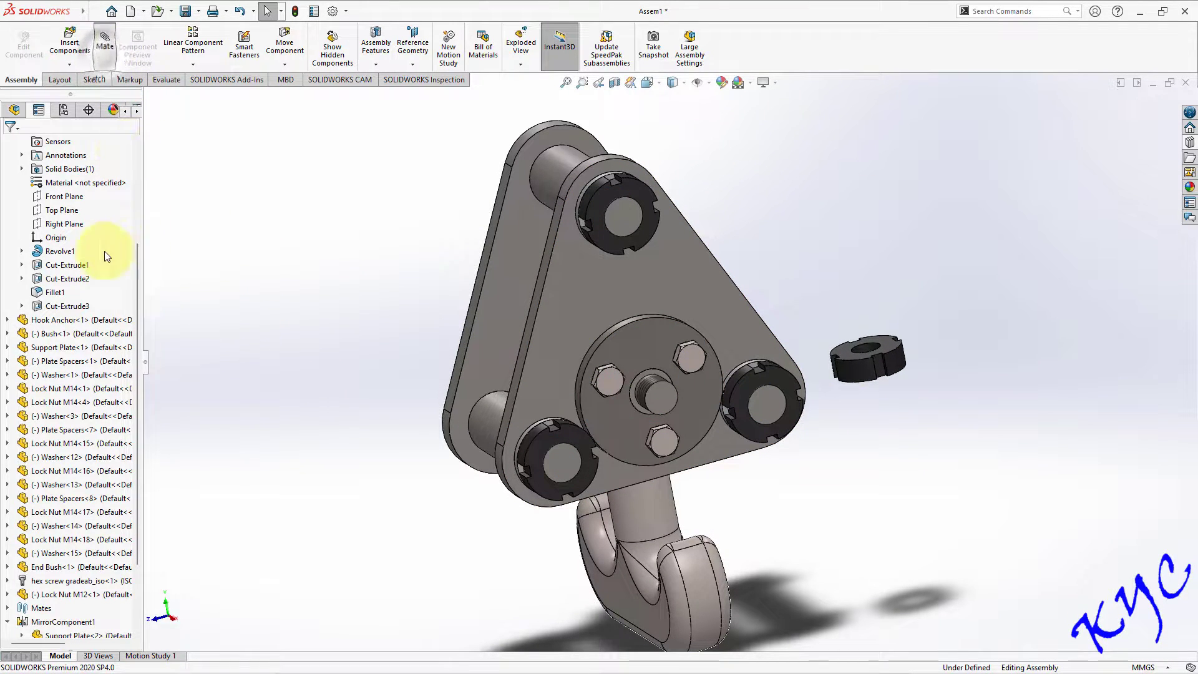
left_click(864, 348)
left_click(647, 381)
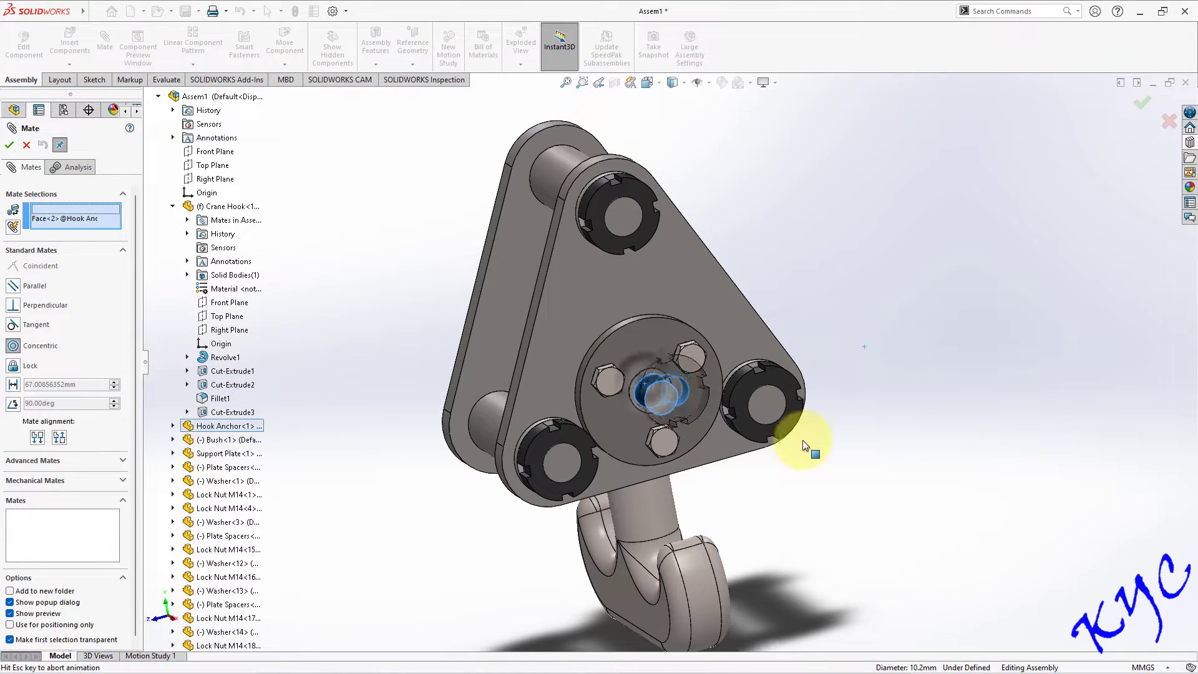
left_click(929, 462)
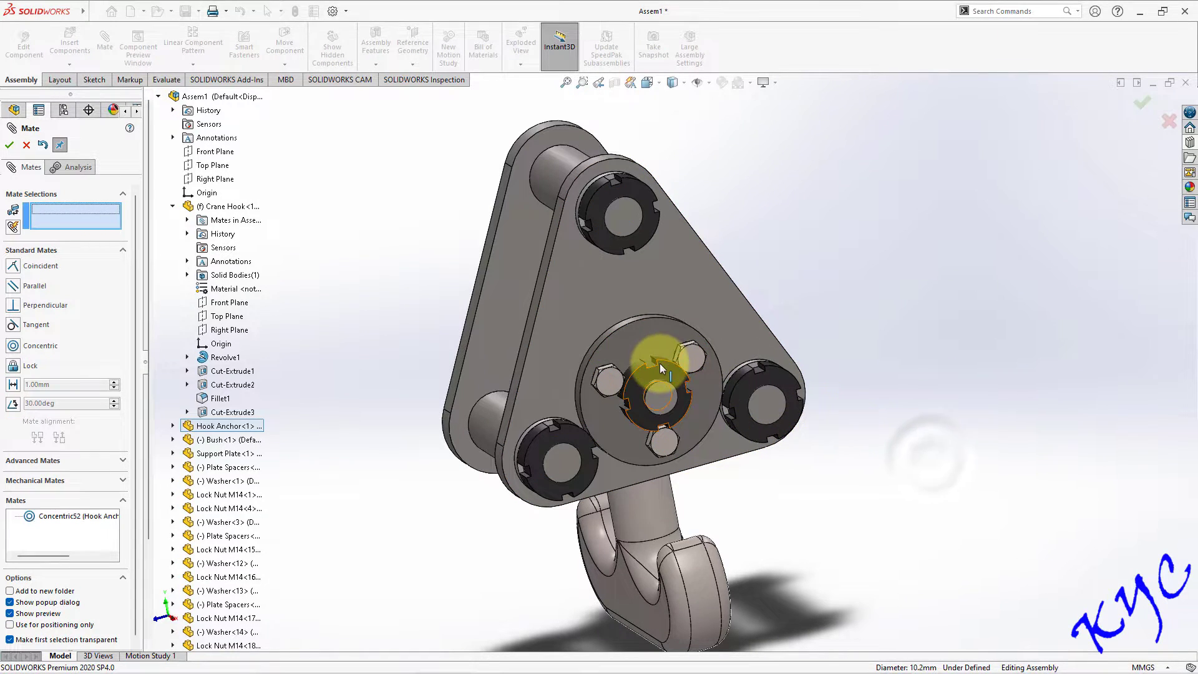
Pull the Lock Nut M12 away along its axis and mate its inner face coincident with the End Bush's outer face.
scroll(664, 369, "down", 3)
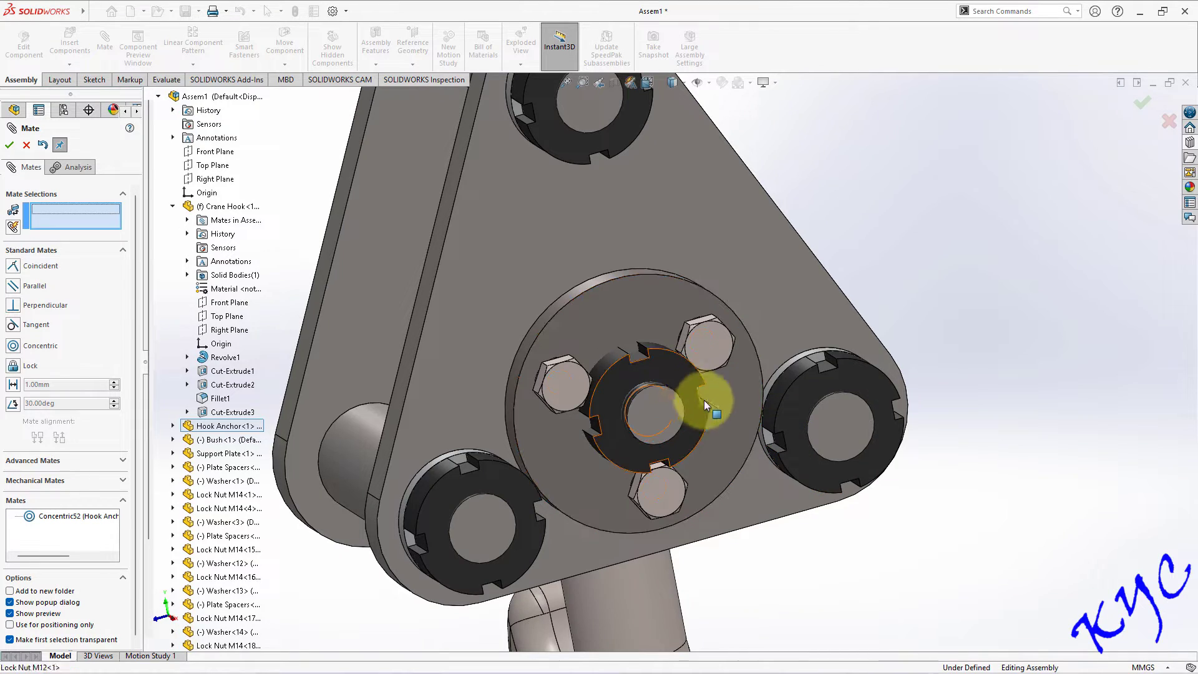
left_click_drag(704, 399, 774, 439)
left_click(619, 322)
middle_click_drag(963, 460, 1126, 506)
scroll(1116, 493, "down", 4)
left_click(1096, 440)
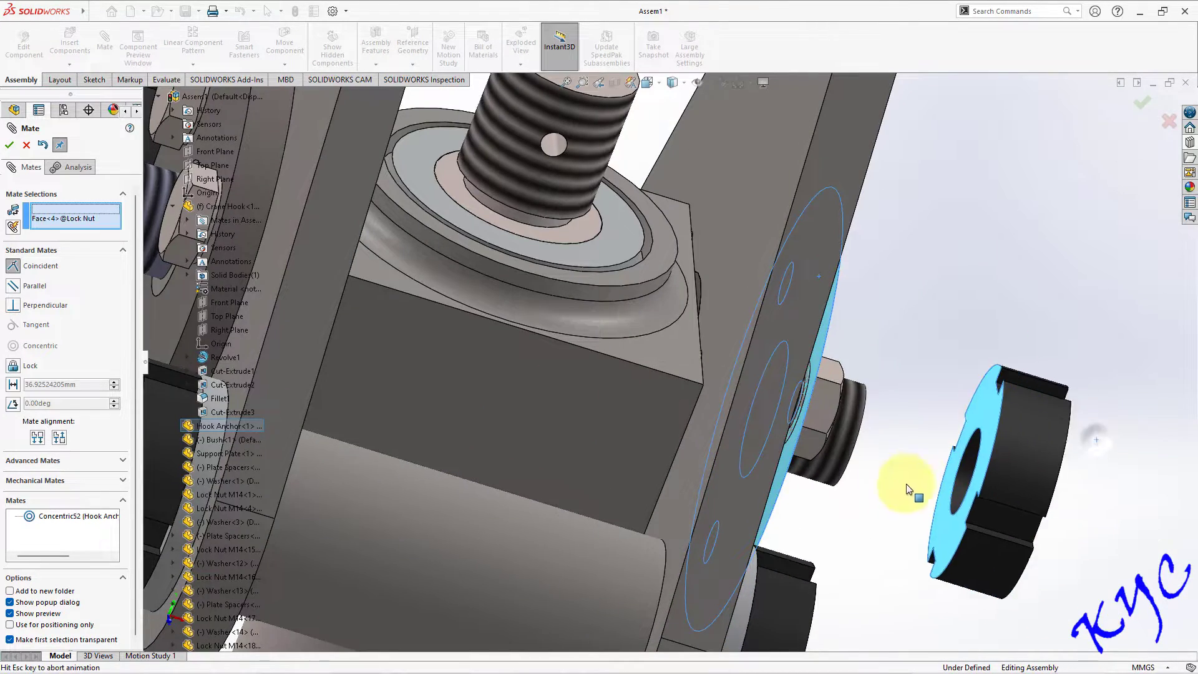
left_click(994, 504)
Mate a slot face of the Lock Nut M12 parallel to the assembly's Top Plane and finish mating.
middle_click_drag(1024, 462, 974, 444)
scroll(973, 445, "up", 5)
scroll(923, 449, "down", 10)
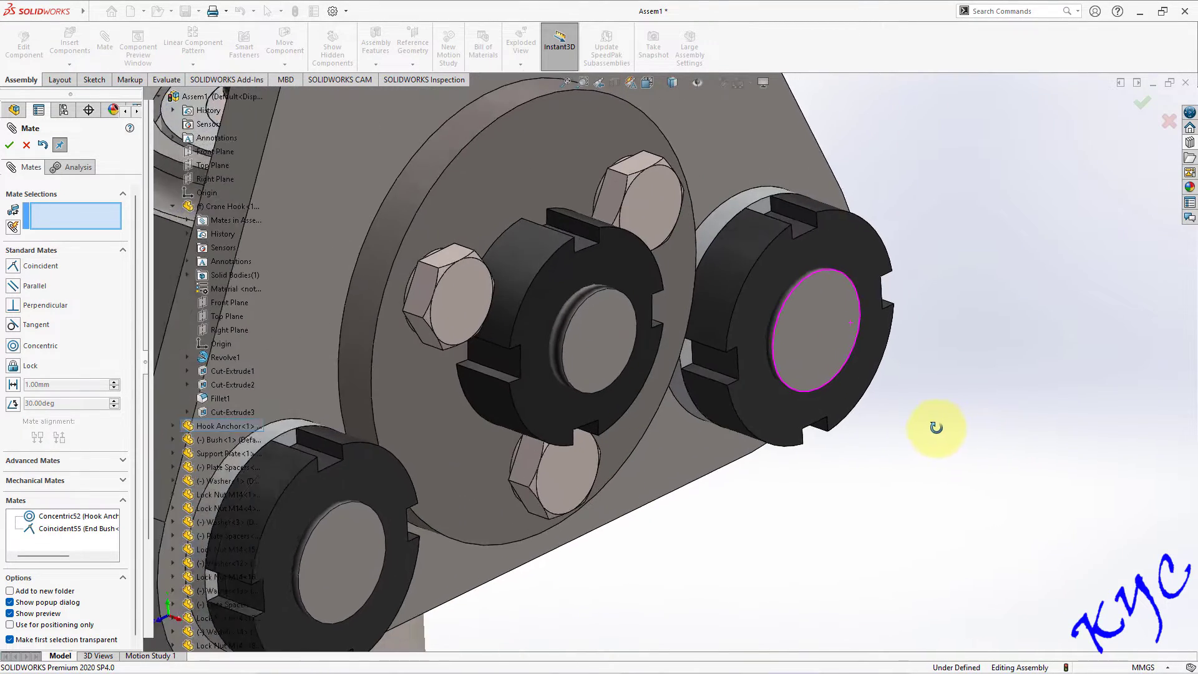
left_click(556, 243)
scroll(618, 345, "up", 3)
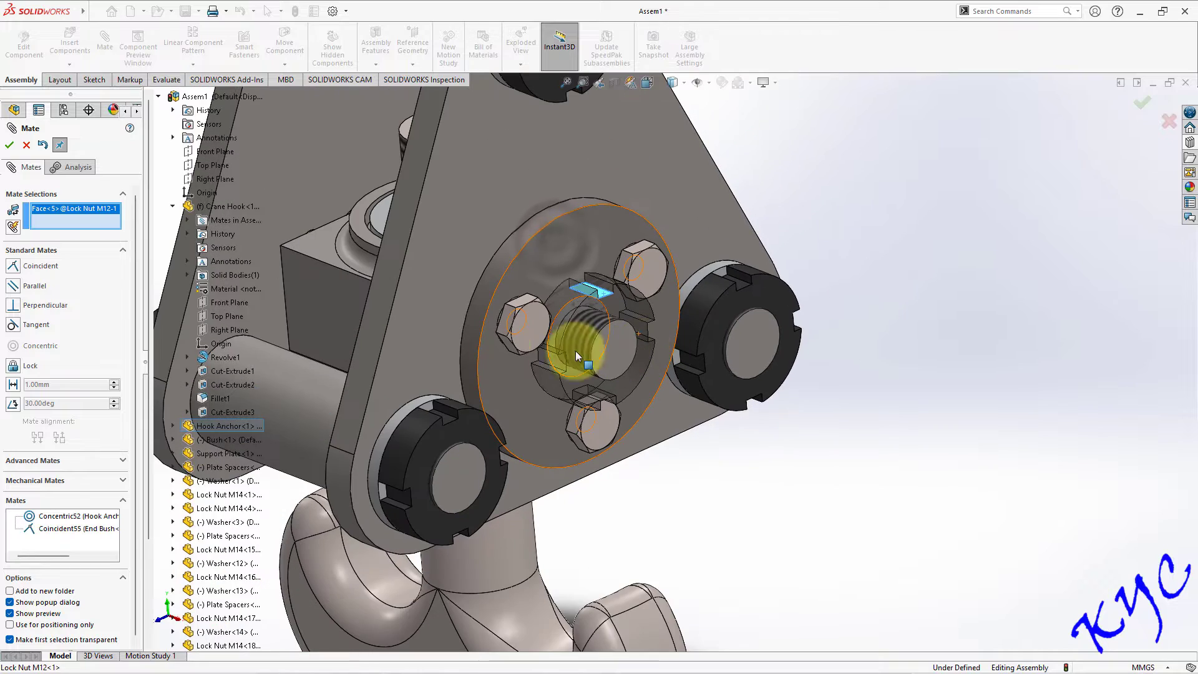
left_click(212, 166)
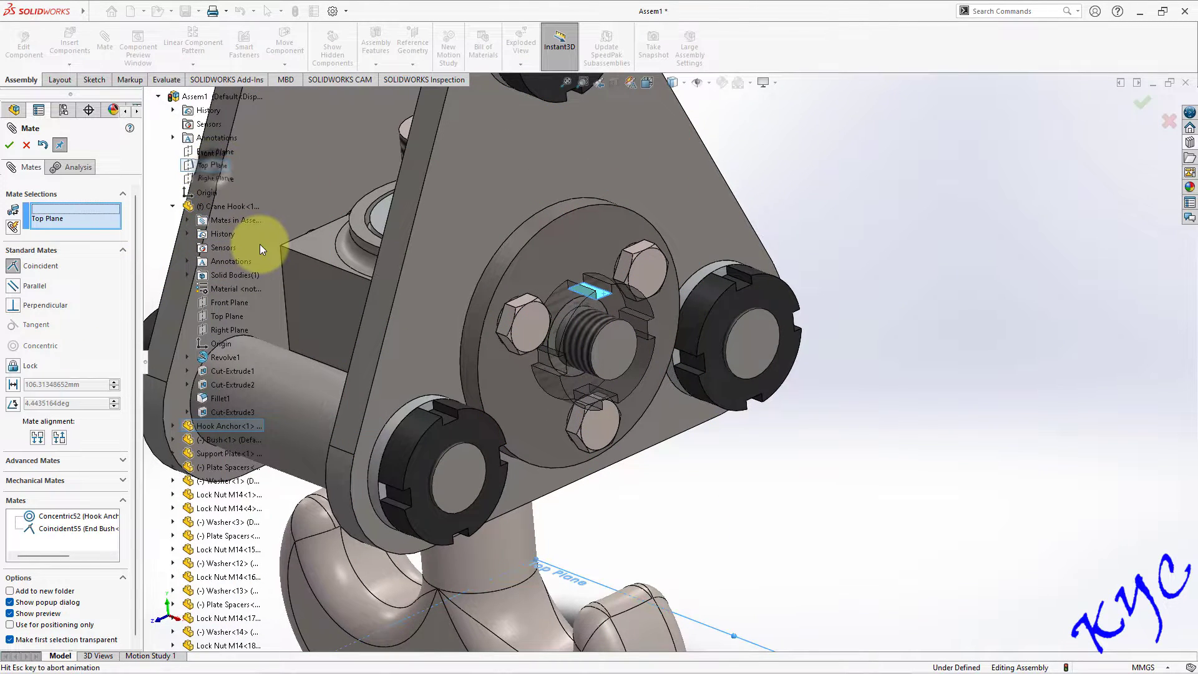
left_click(272, 237)
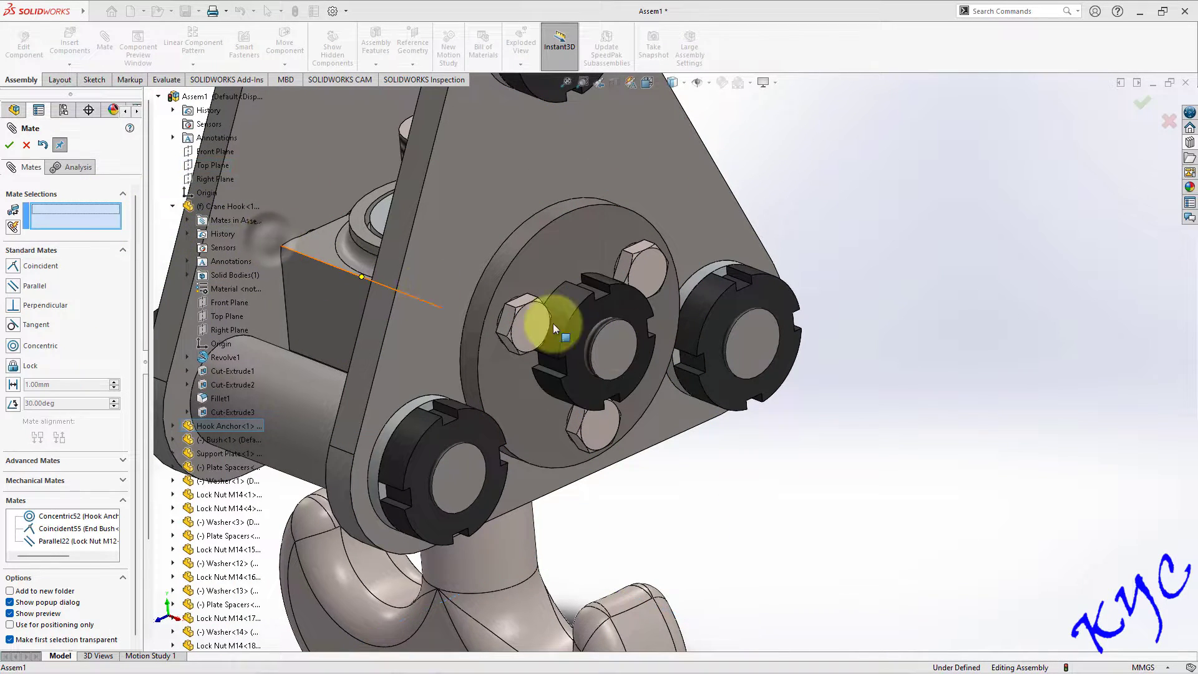
key("f")
left_click(10, 145)
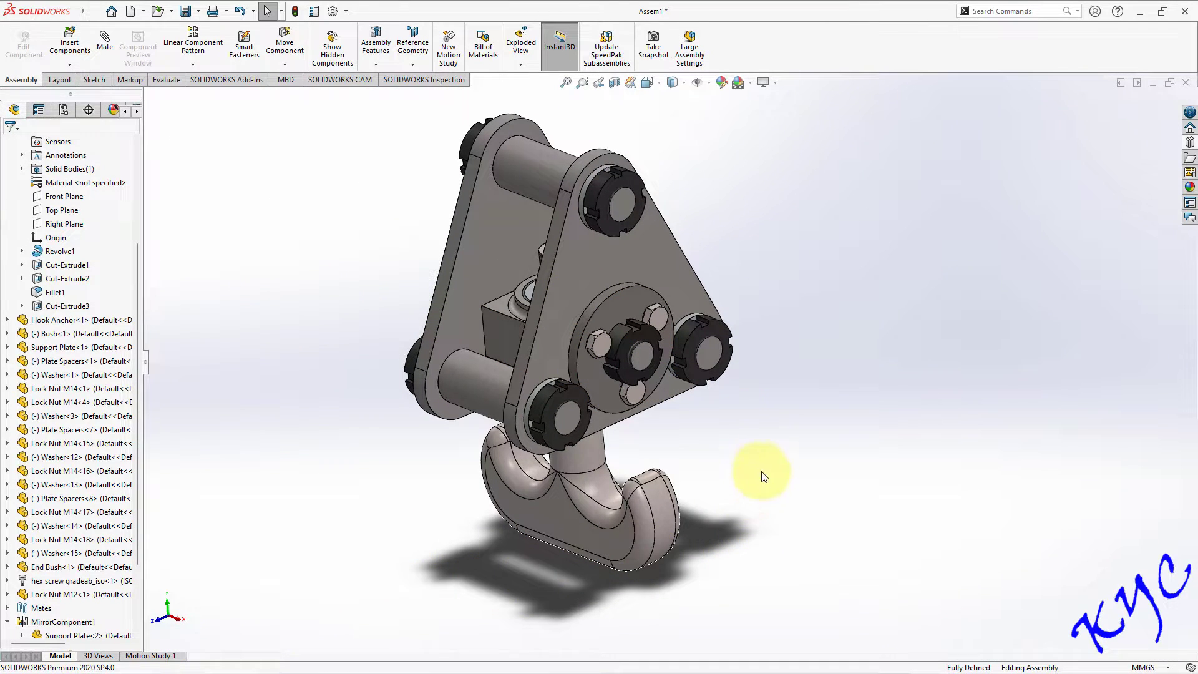
Mirror the Lock Nut M12 about the Crane Hook's Right Plane.
left_click(772, 437)
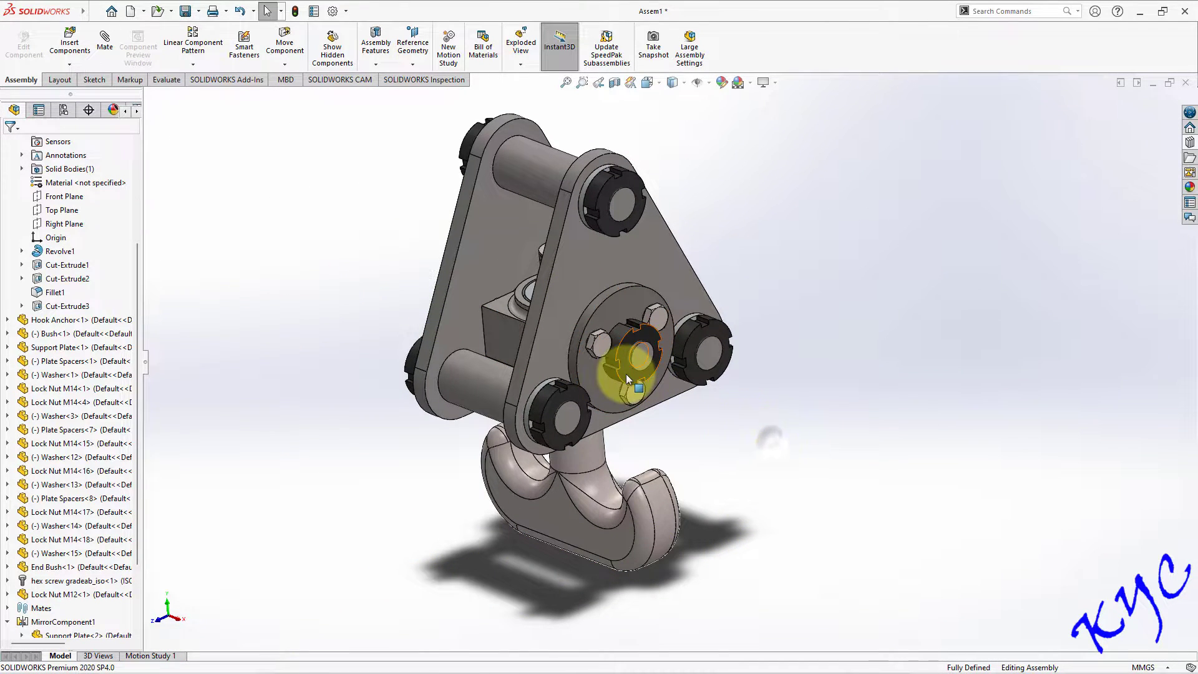
left_click(187, 65)
left_click(206, 164)
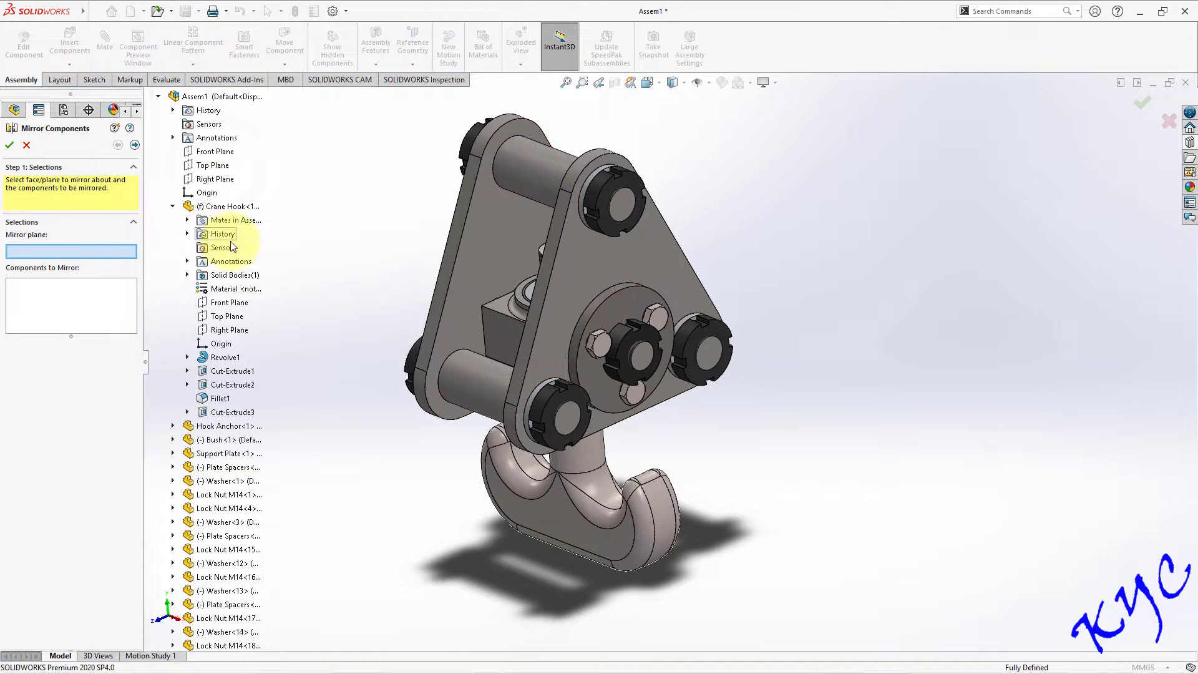
left_click(229, 330)
left_click(105, 306)
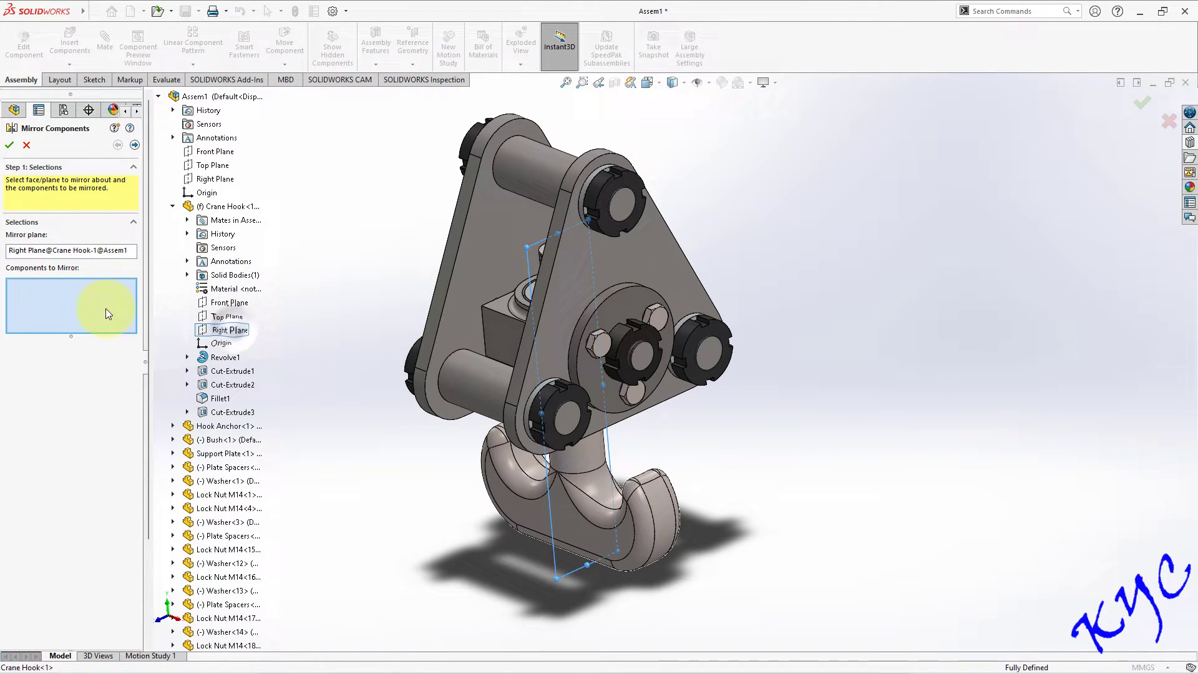
left_click(630, 338)
key("Return")
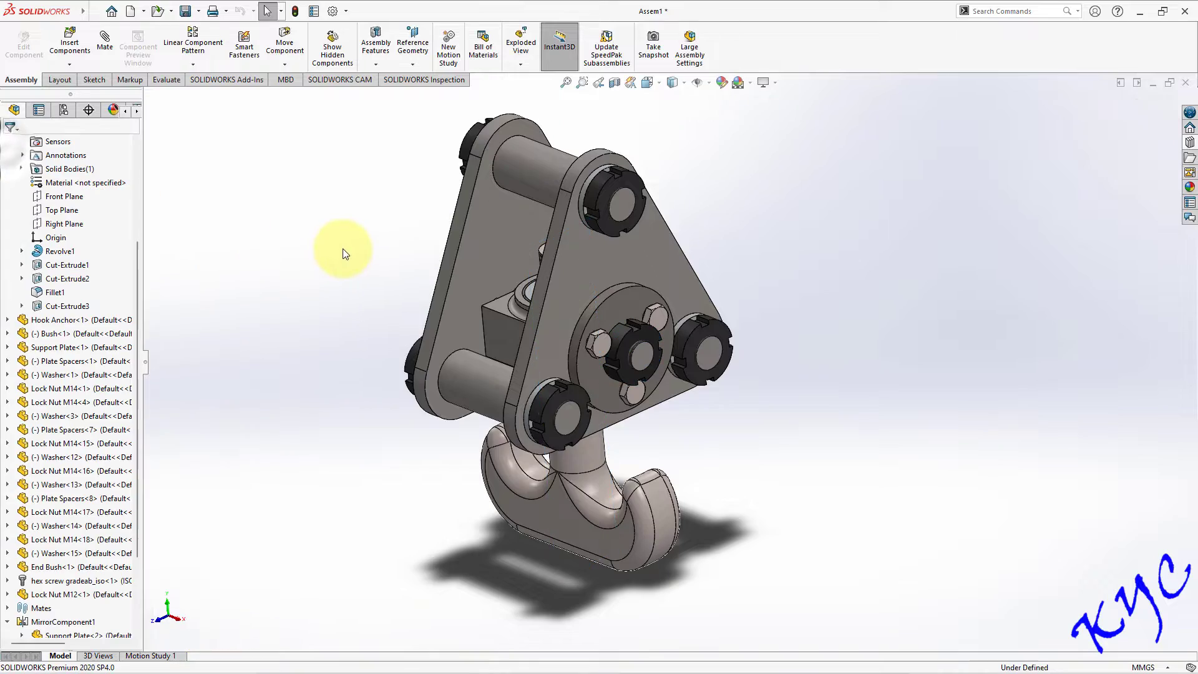
Insert the Lock Nut M16 part from the Crane Hook folder beside the upper part of the Support Plate.
middle_click_drag(347, 252, 511, 321)
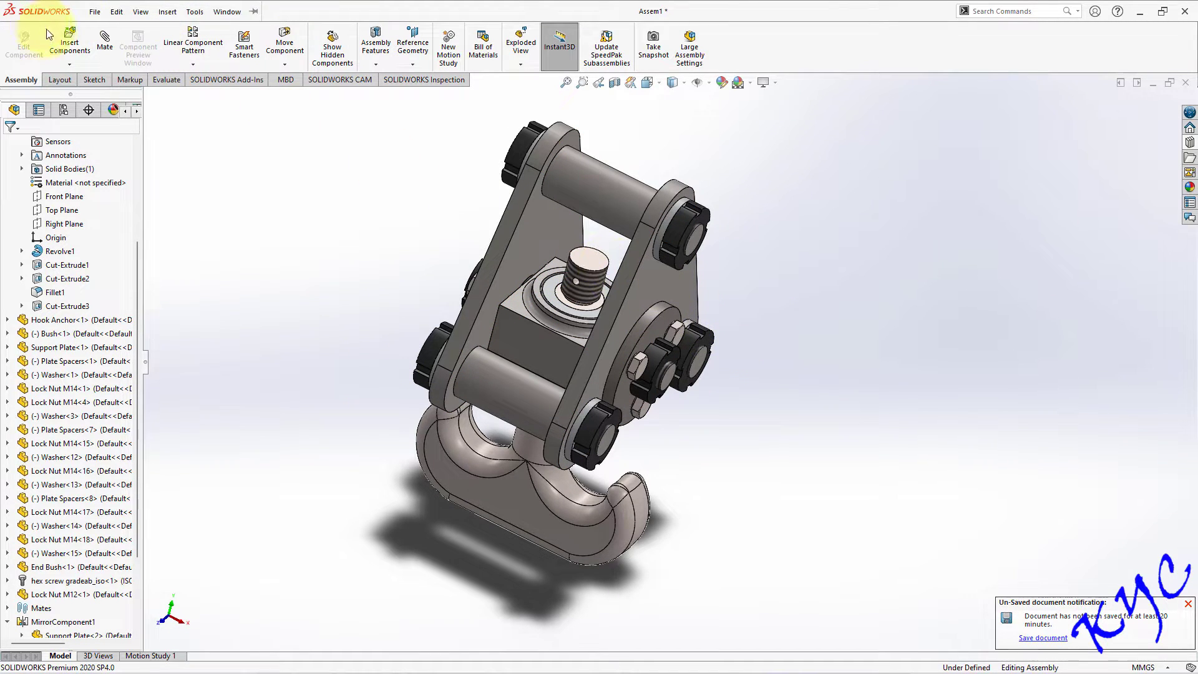
left_click(88, 47)
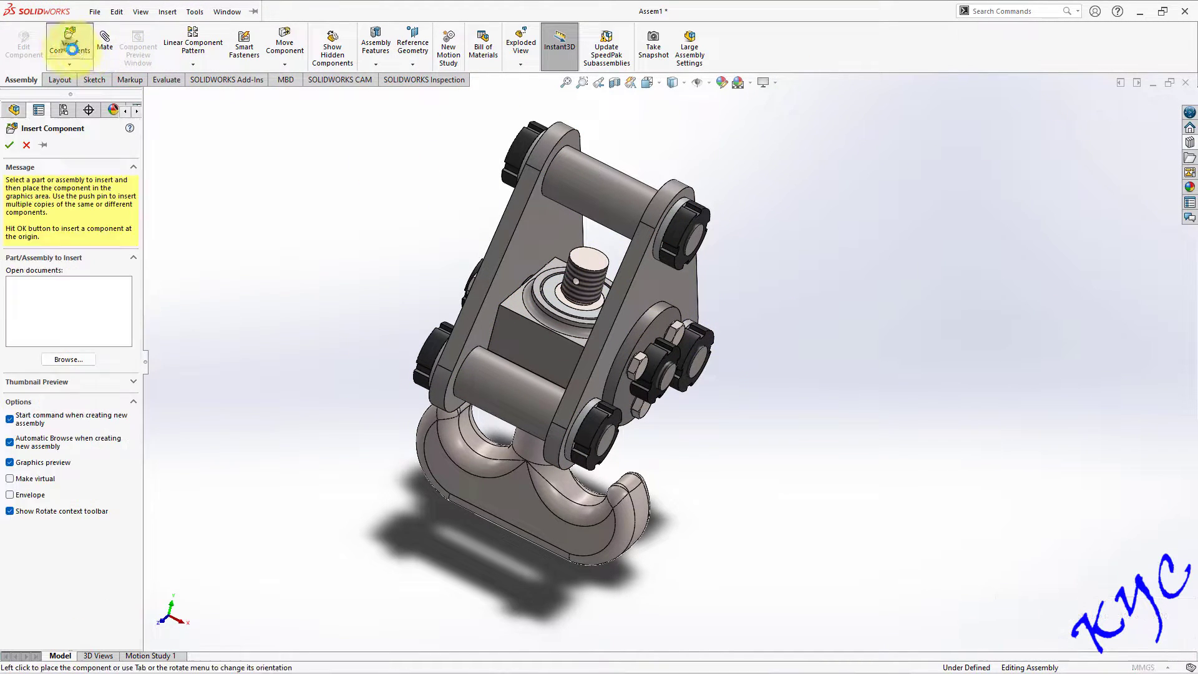
left_click(413, 409)
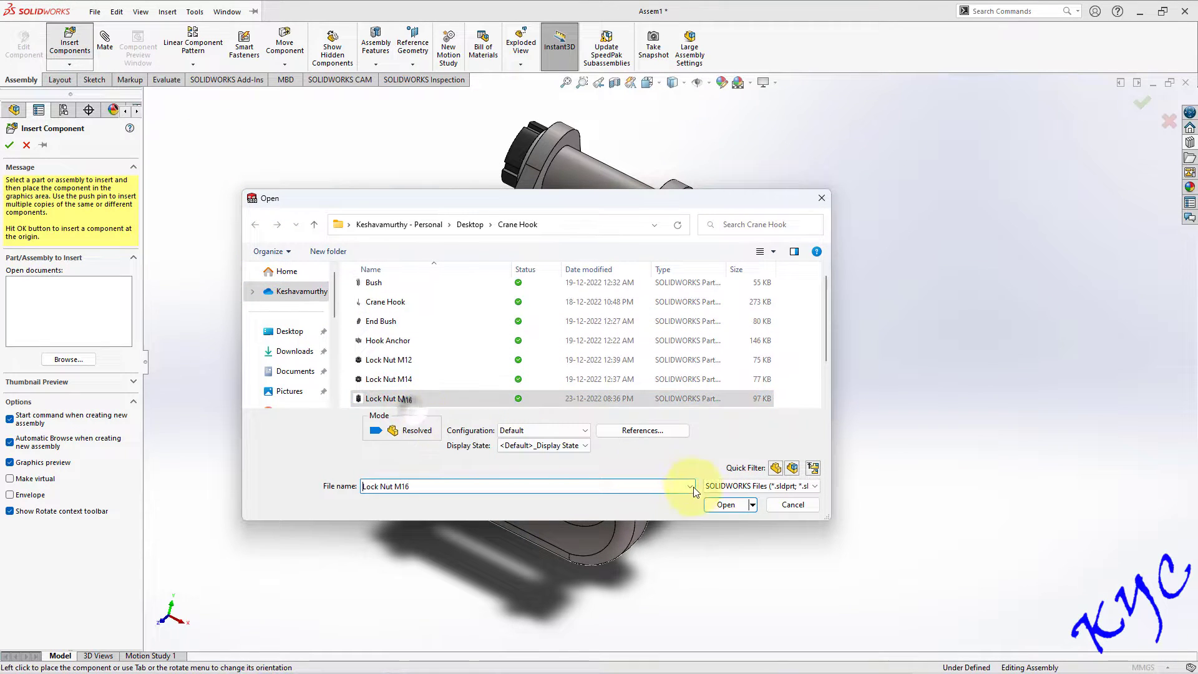
left_click(726, 504)
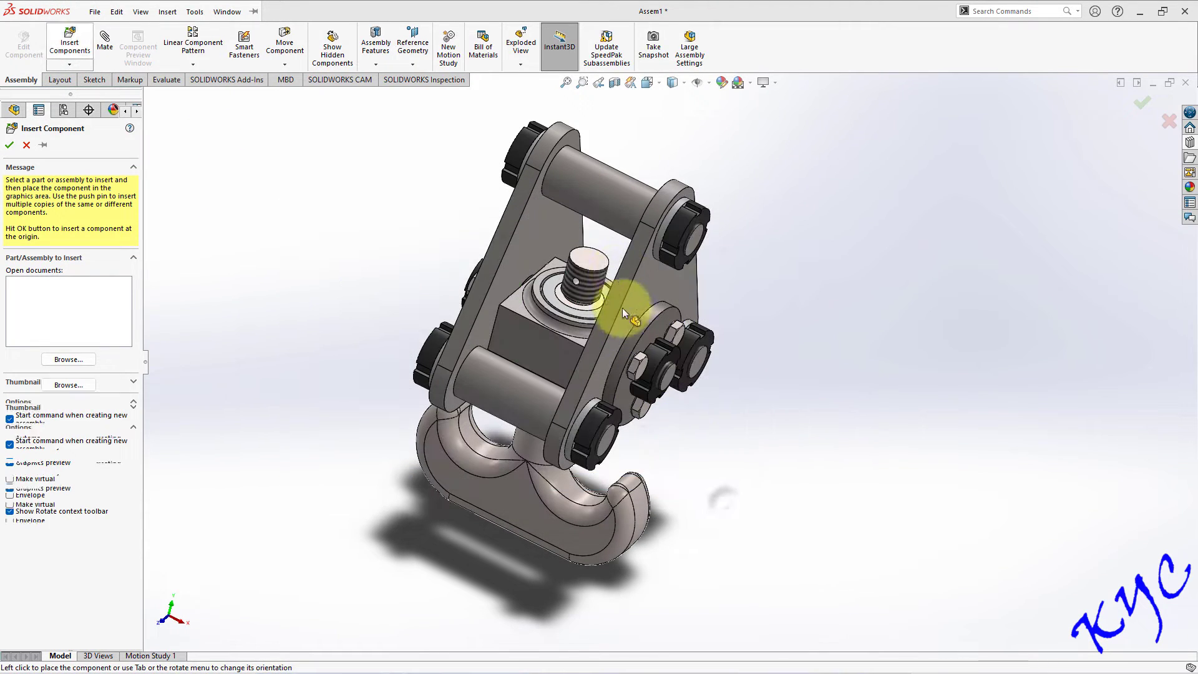
left_click(805, 320)
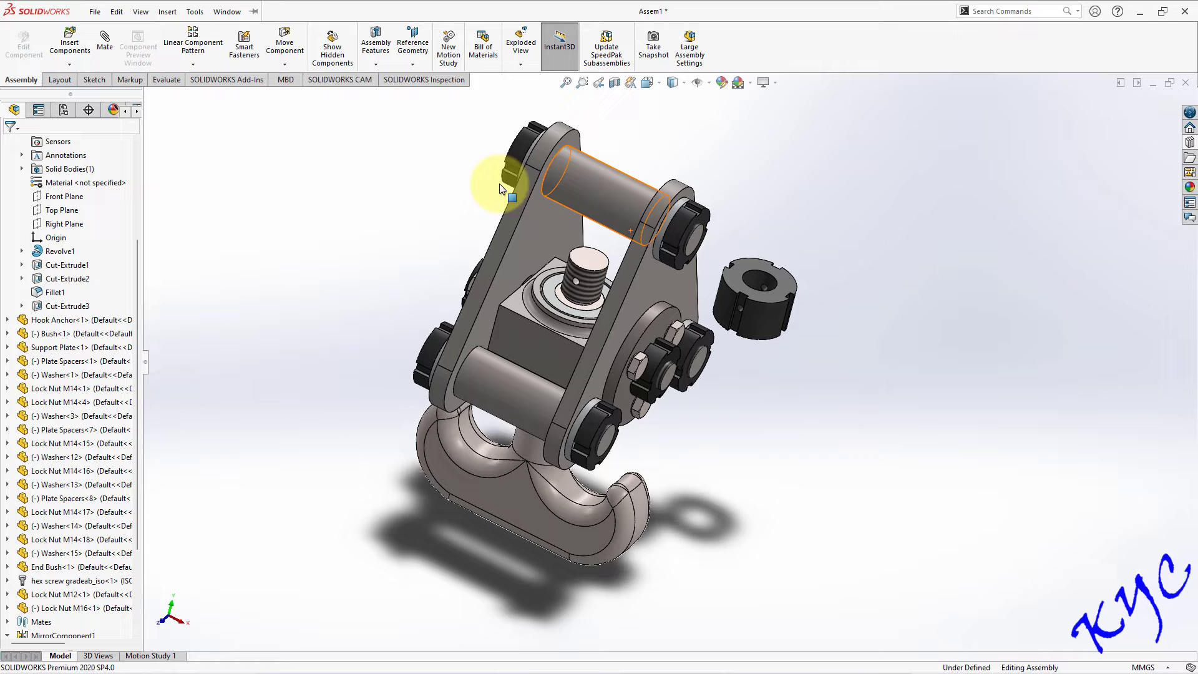
Add a concentric mate between the Lock Nut M16's bore and the Crane Hook's threaded shank.
left_click(105, 39)
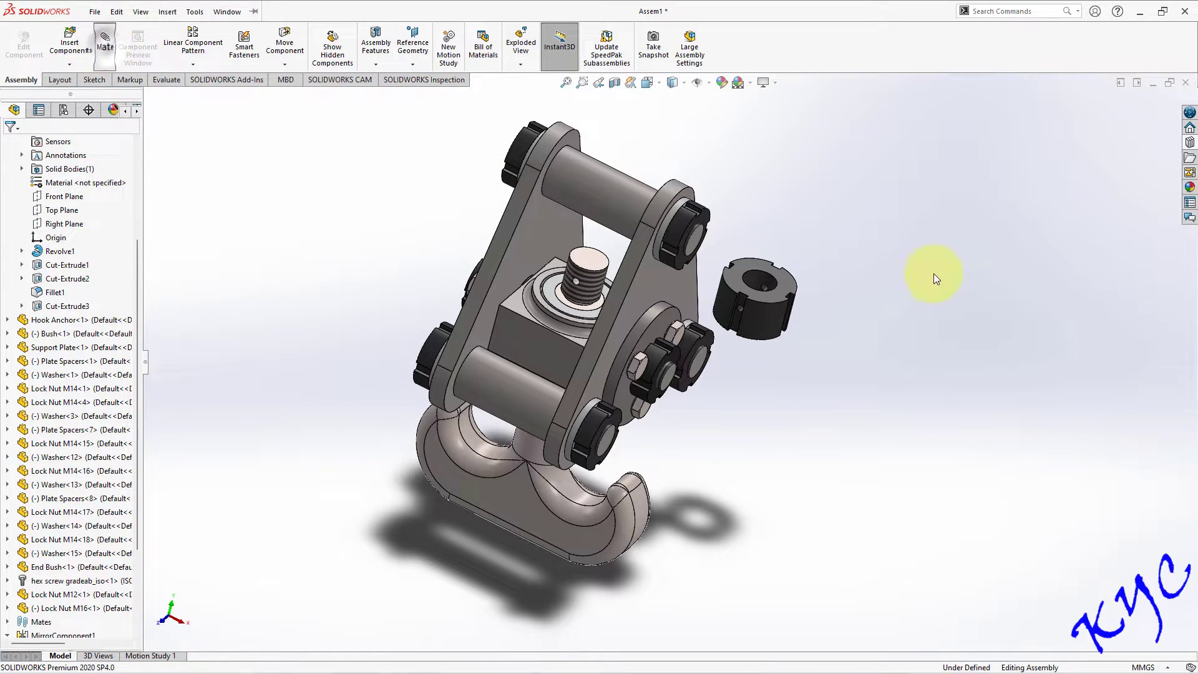
left_click(755, 278)
left_click(597, 281)
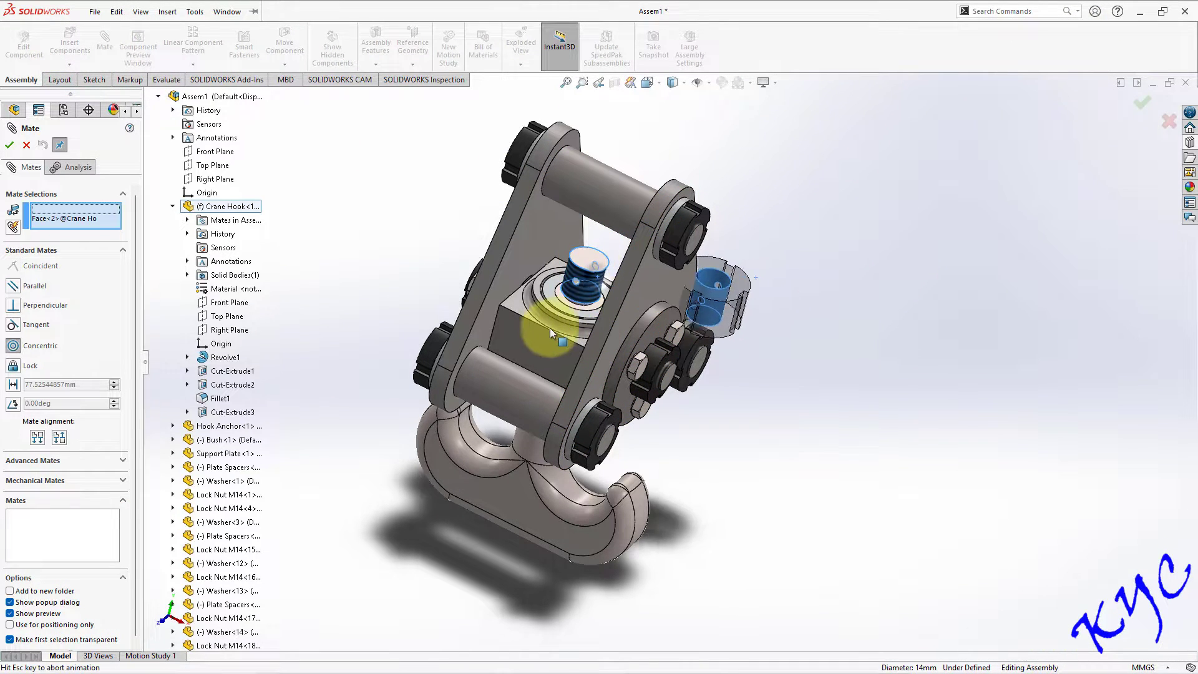
left_click(521, 296)
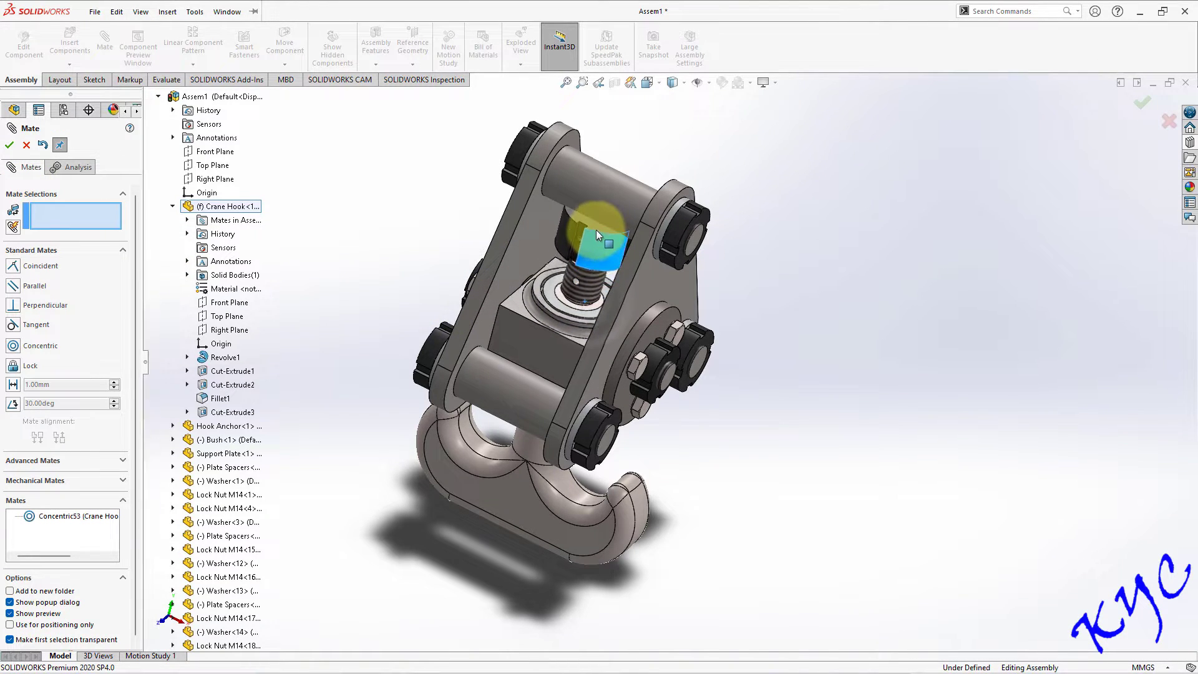
Add a concentric mate between the cross hole in the Crane Hook's threaded shank and the Lock Nut M16's side hole.
left_click_drag(594, 228, 668, 283)
scroll(592, 246, "down", 2)
scroll(592, 246, "down", 2)
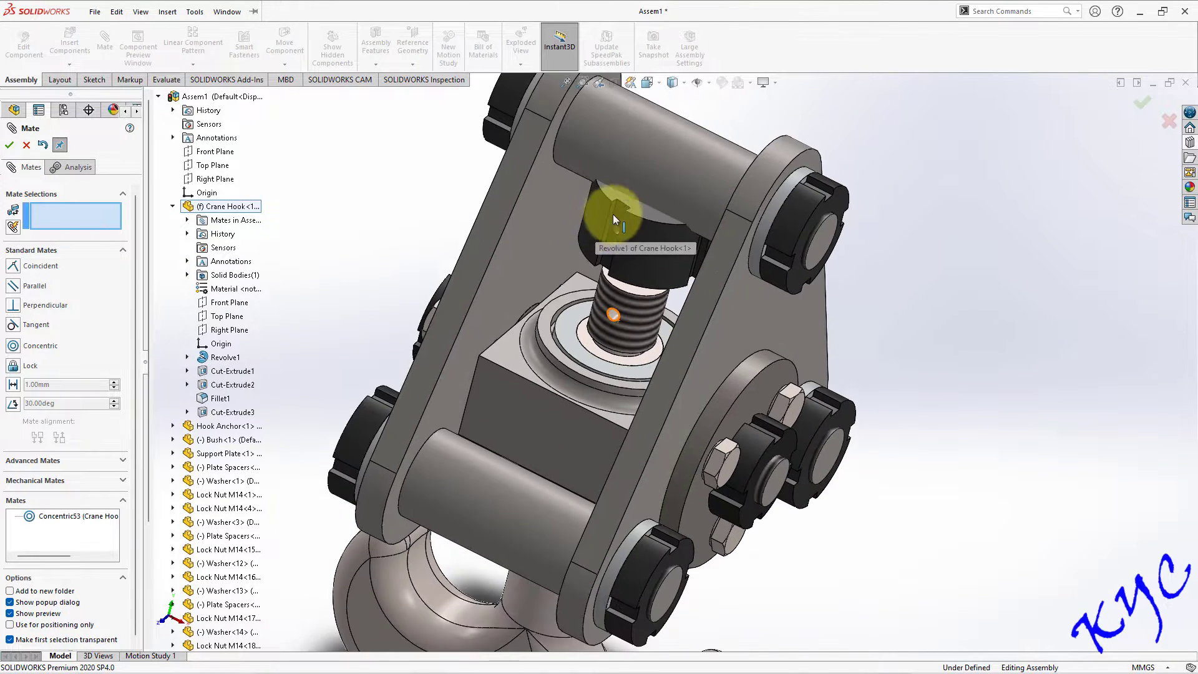
scroll(648, 234, "down", 3)
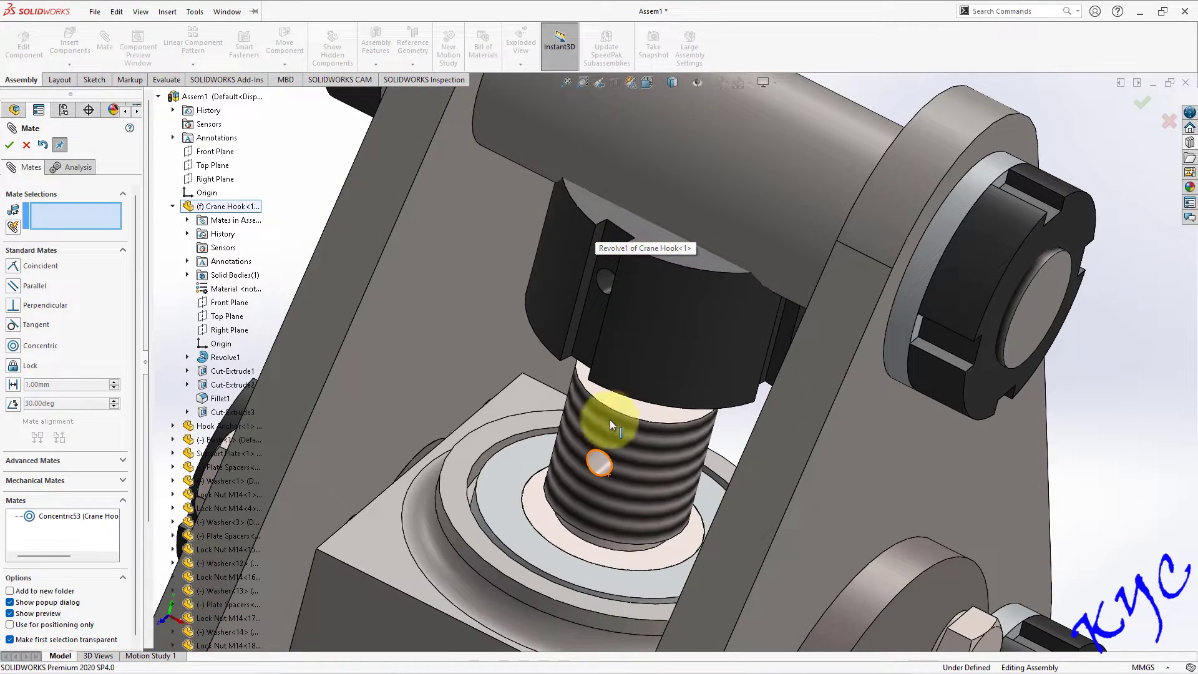
left_click(594, 472)
left_click(608, 276)
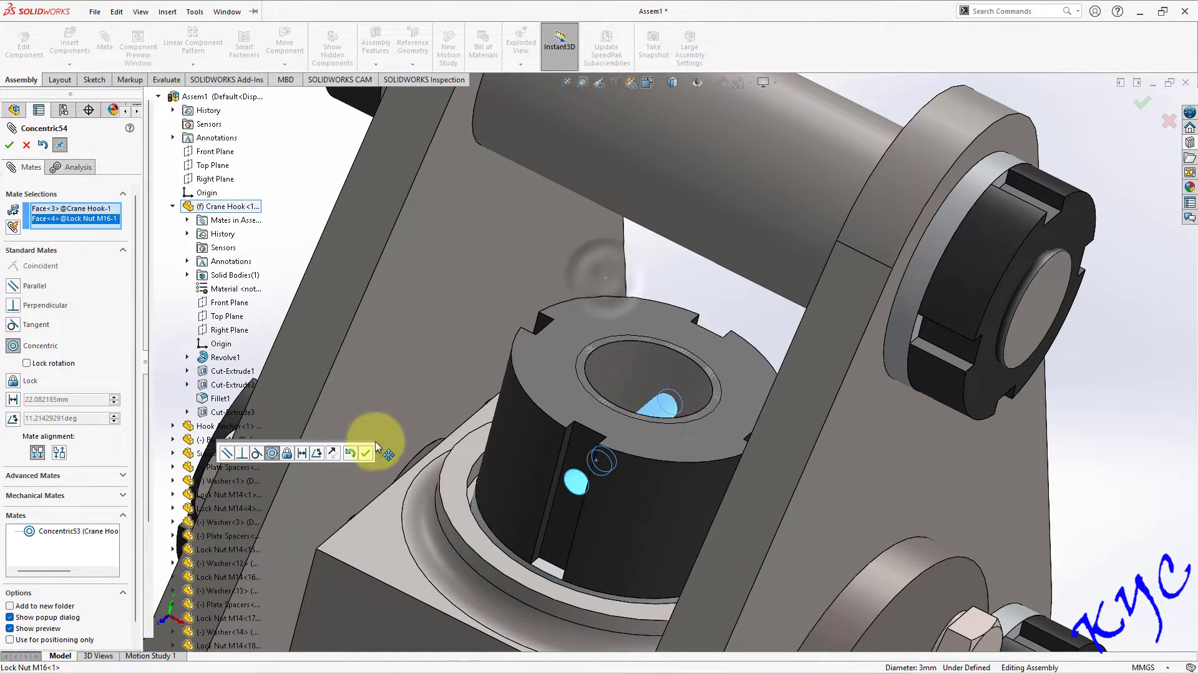
left_click(368, 454)
Examine the whole assembly in the front, back, right, top and isometric views, and finish mating.
scroll(506, 442, "up", 4)
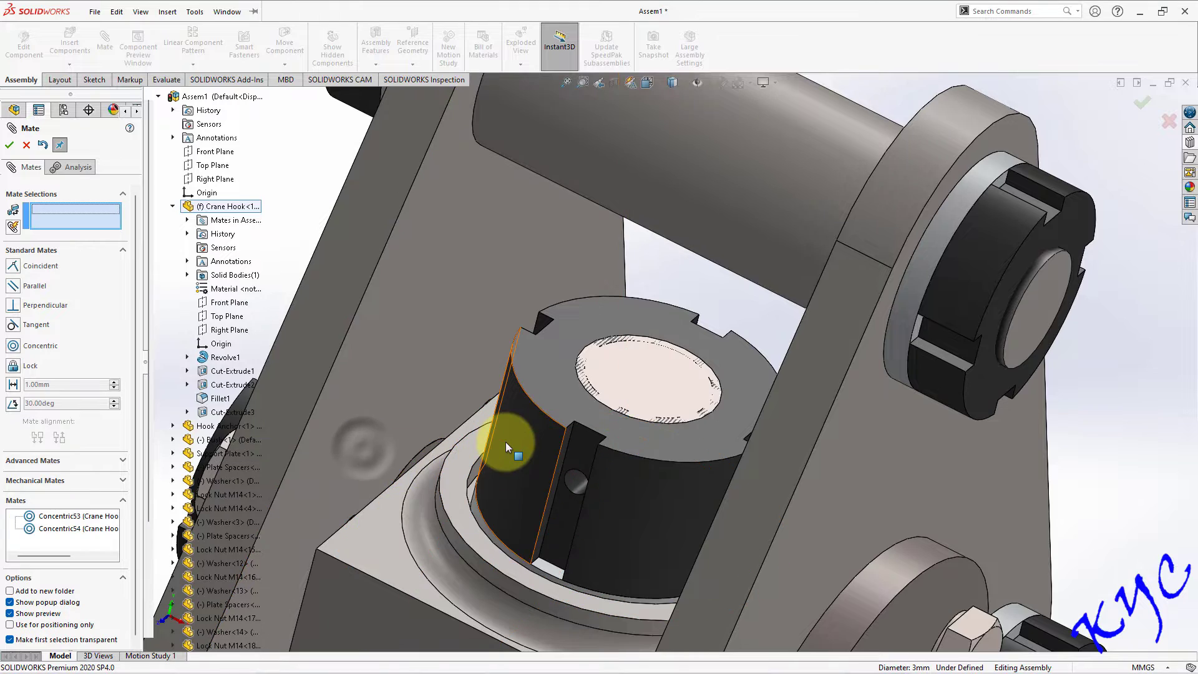
scroll(892, 398, "up", 4)
scroll(810, 477, "down", 3)
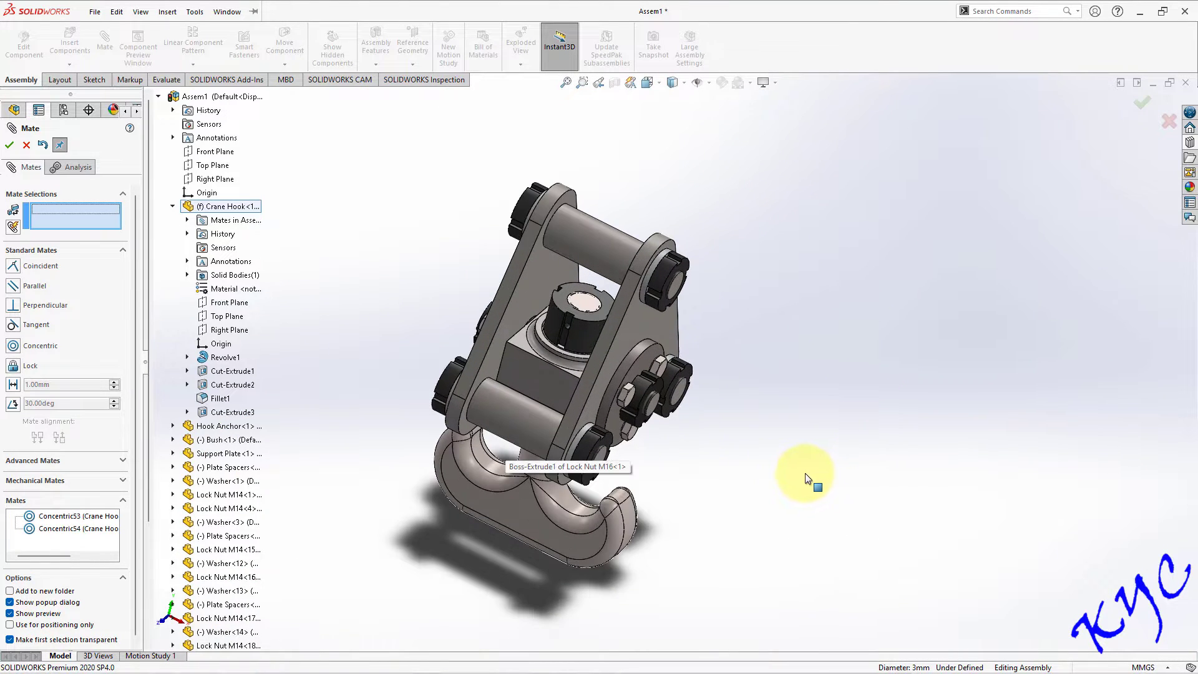
key("ctrl+1")
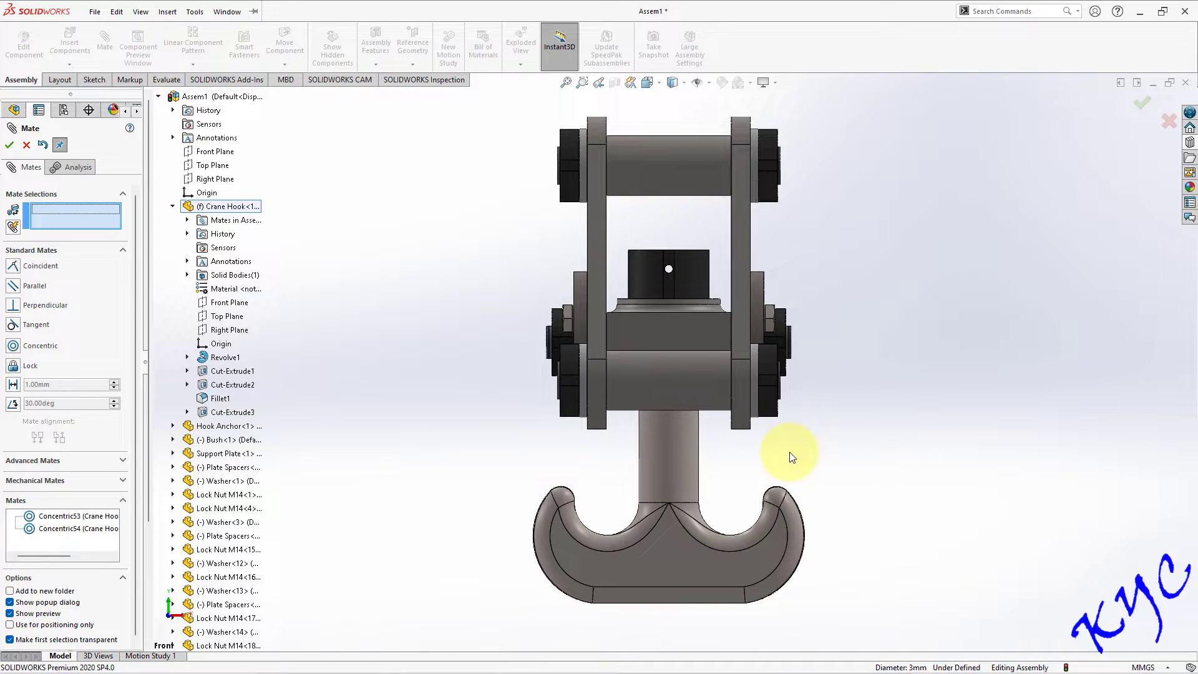
key("ctrl+2")
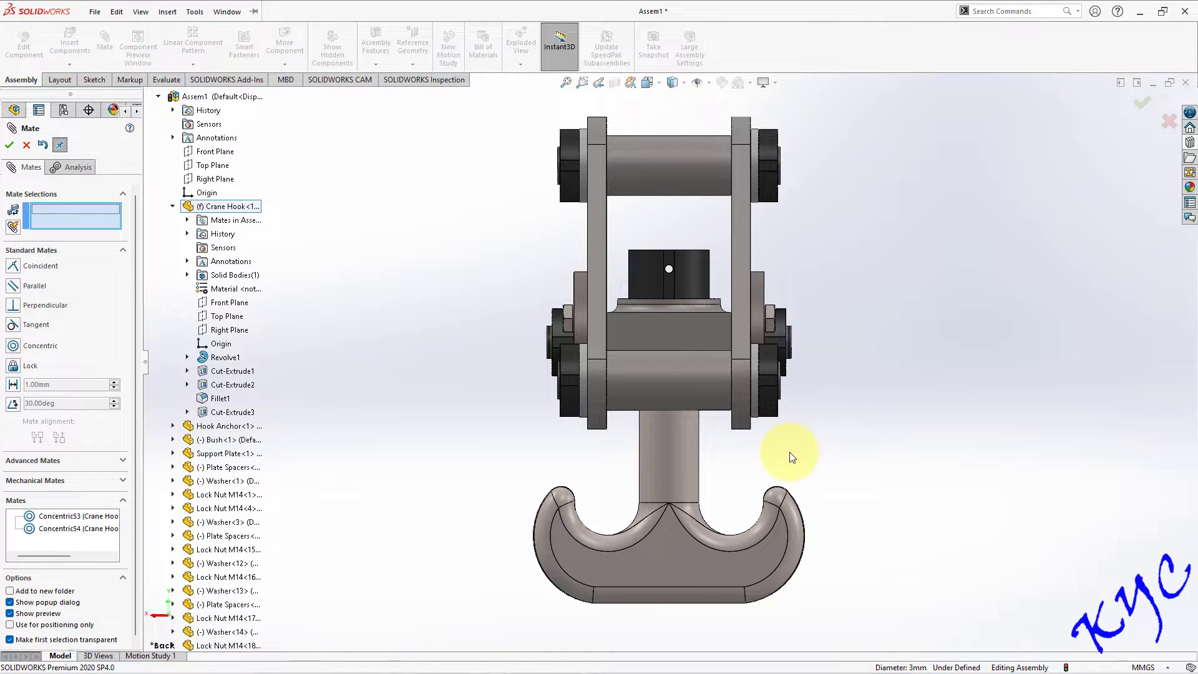
key("ctrl+3")
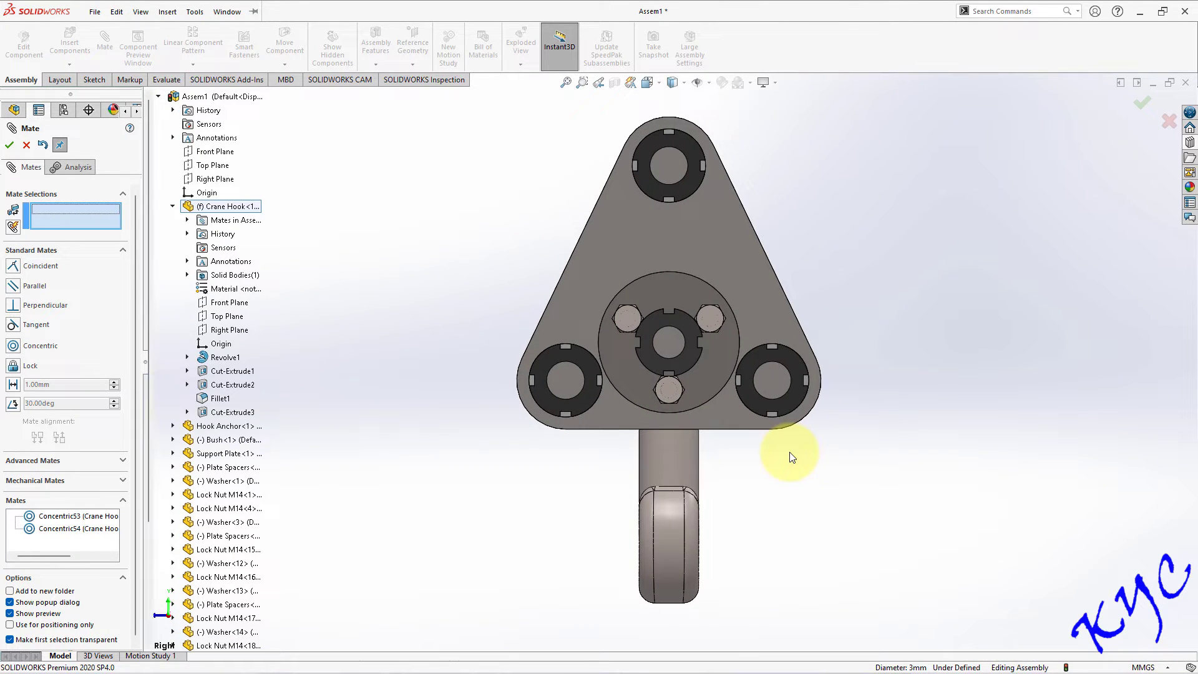
key("ctrl+5")
key("ctrl+7")
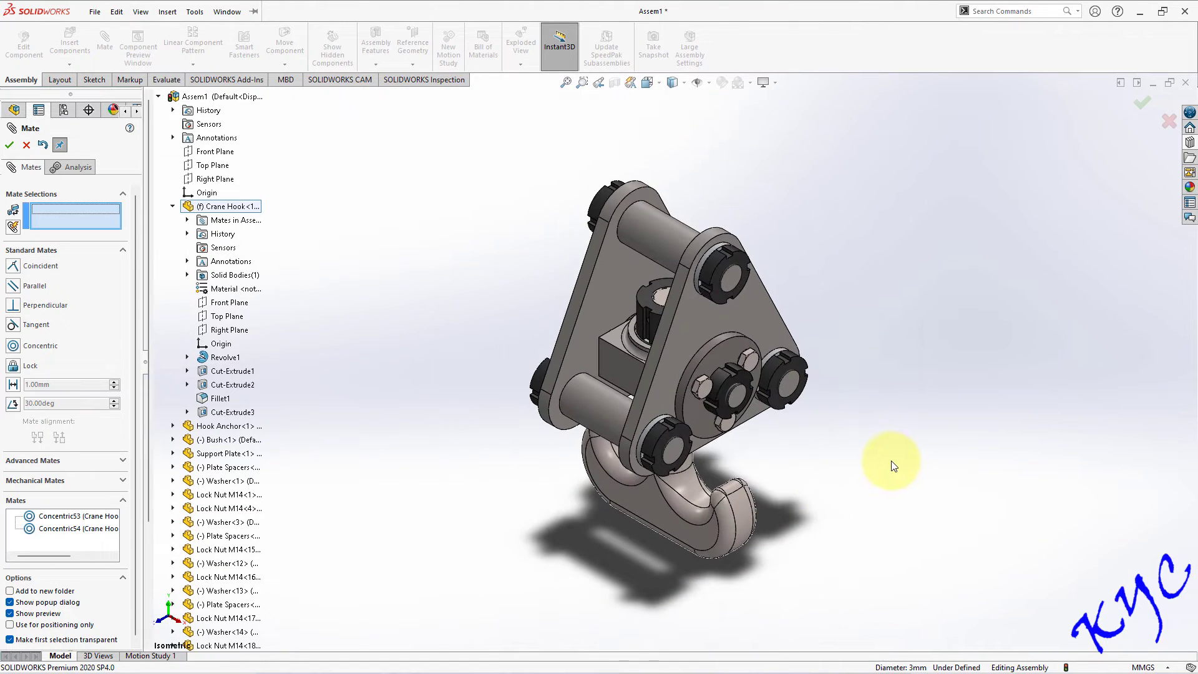
left_click(8, 145)
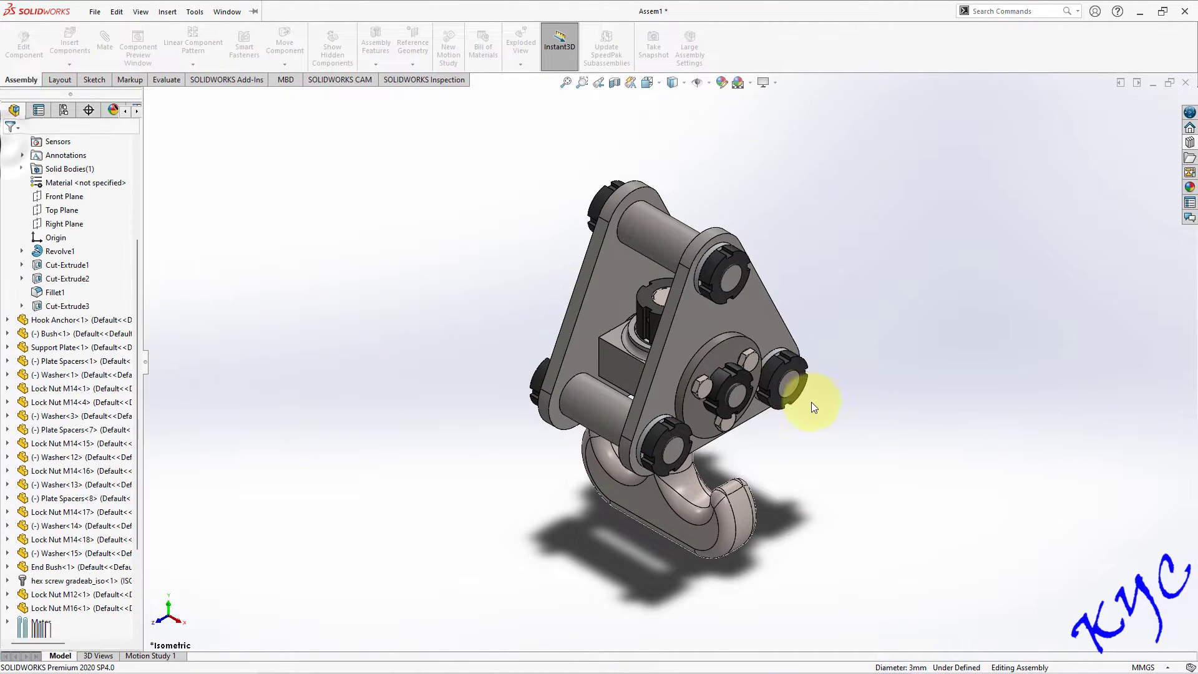
Save the assembly as Crane Hook in the Crane Hook folder.
scroll(787, 418, "down", 2)
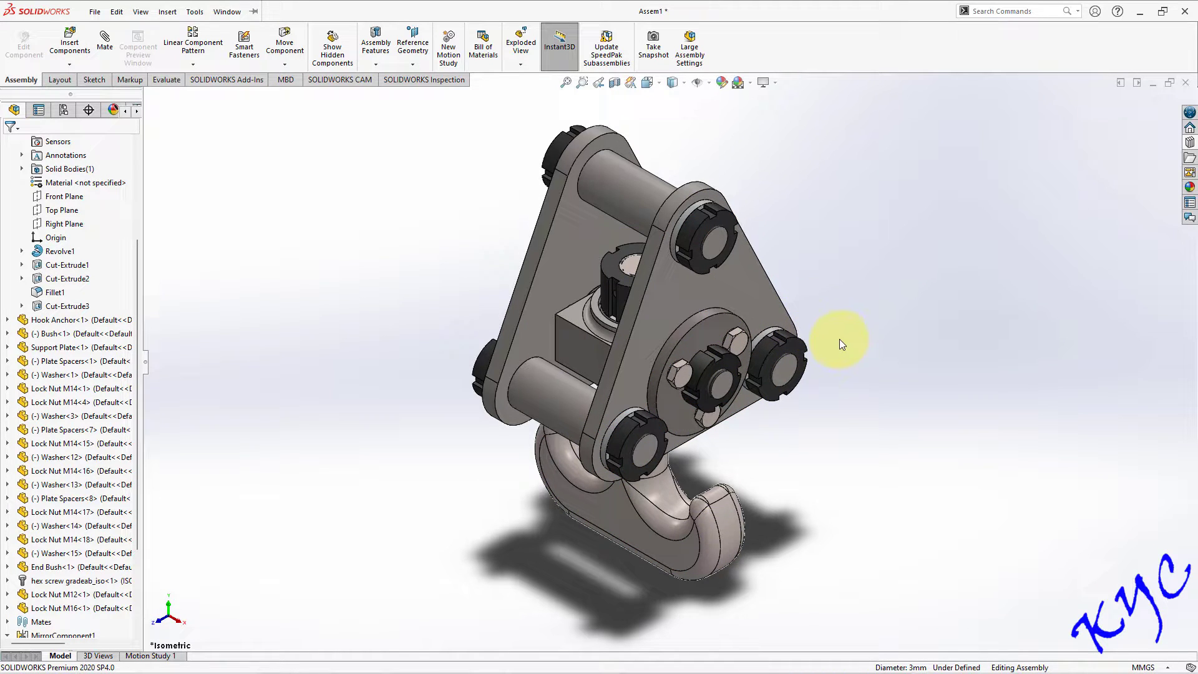
key("ctrl+s")
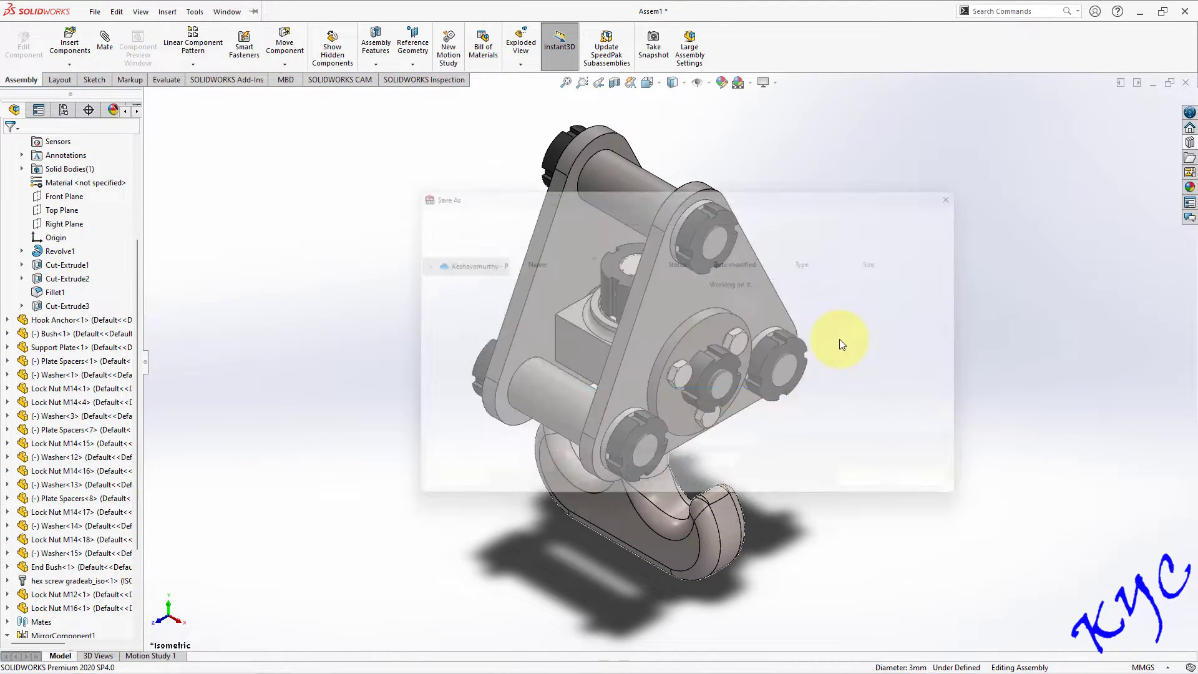
type("cRAN")
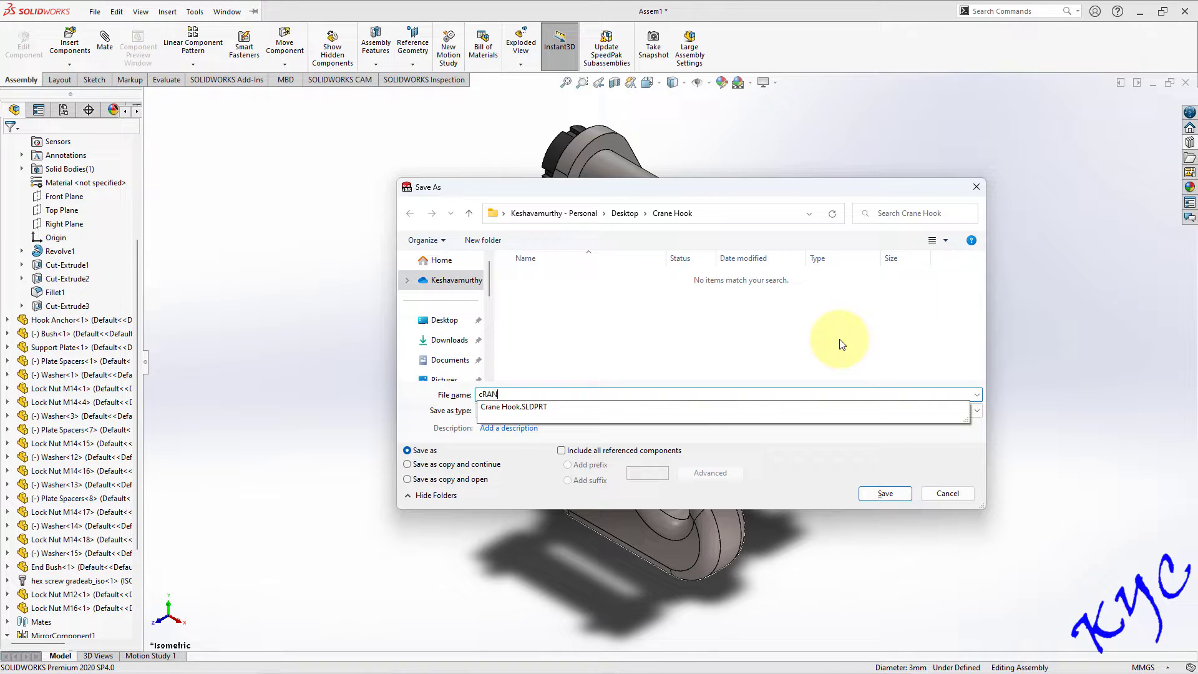
key("BackSpace")
type("Crane Hook")
key("Return")
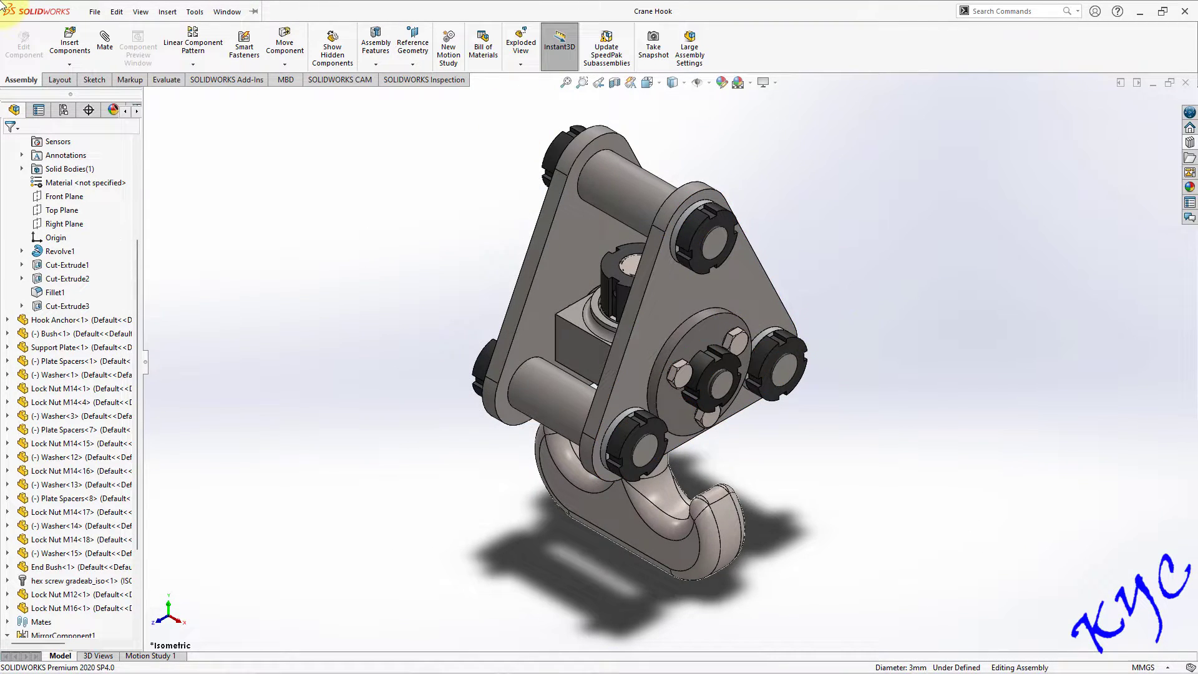
Make a drawing from the assembly on a custom sheet 297 mm wide and 210 mm high.
left_click(93, 13)
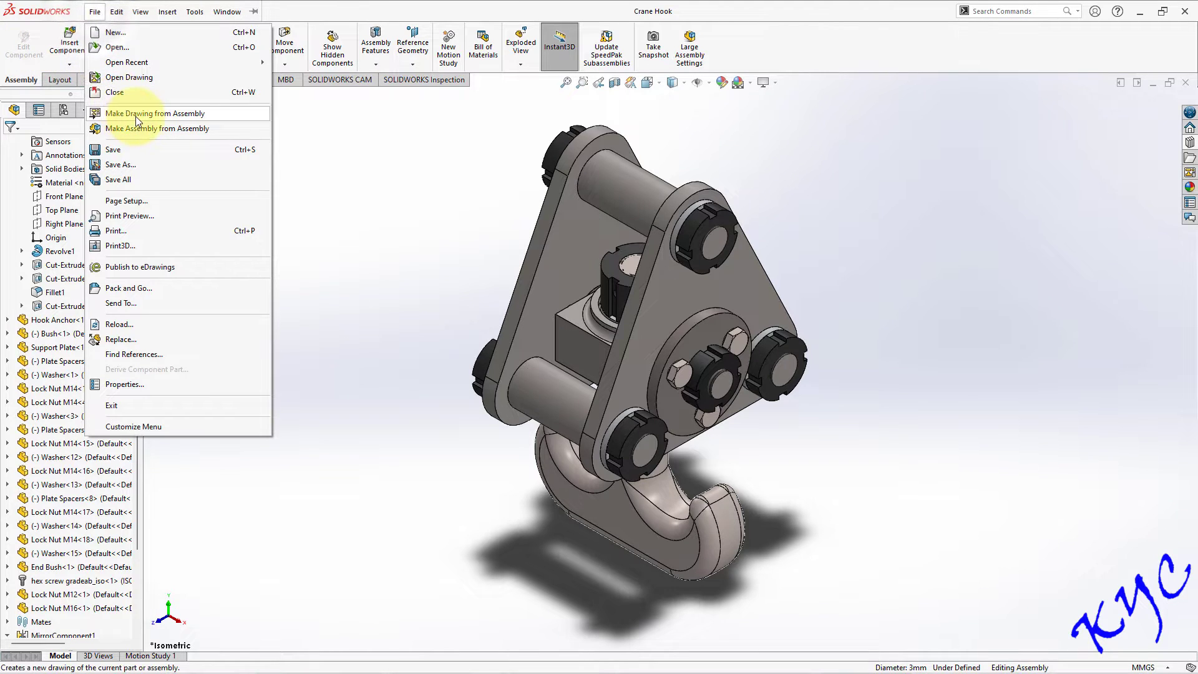
left_click(136, 115)
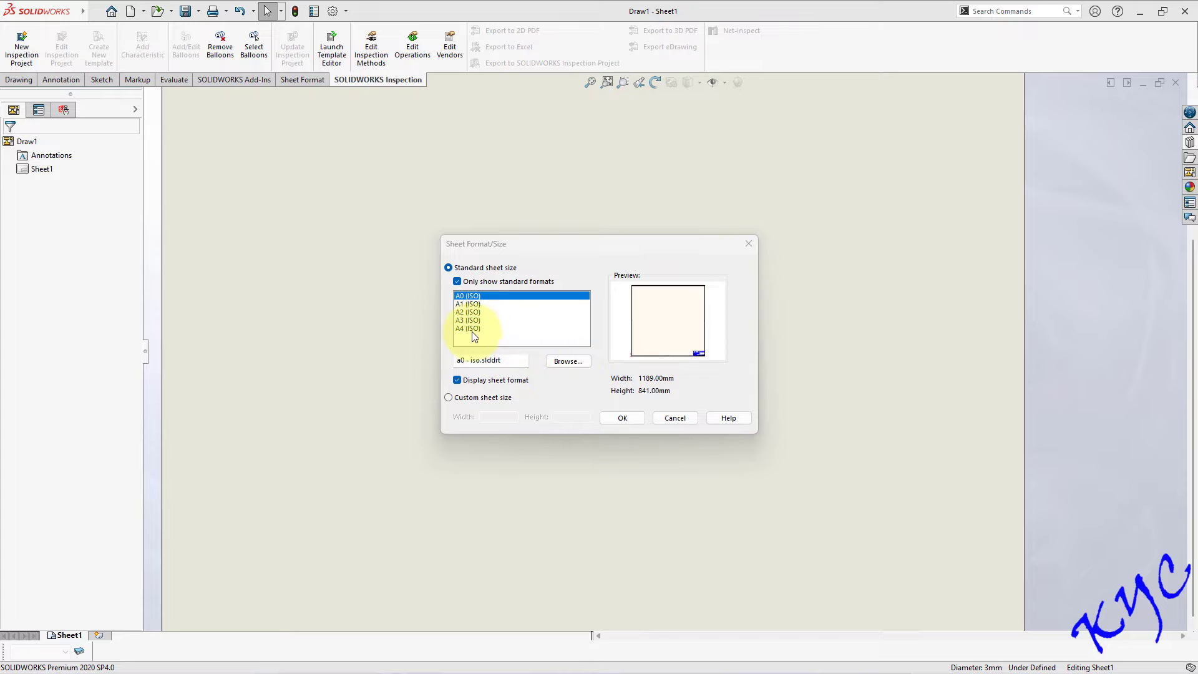
left_click(469, 328)
left_click(476, 397)
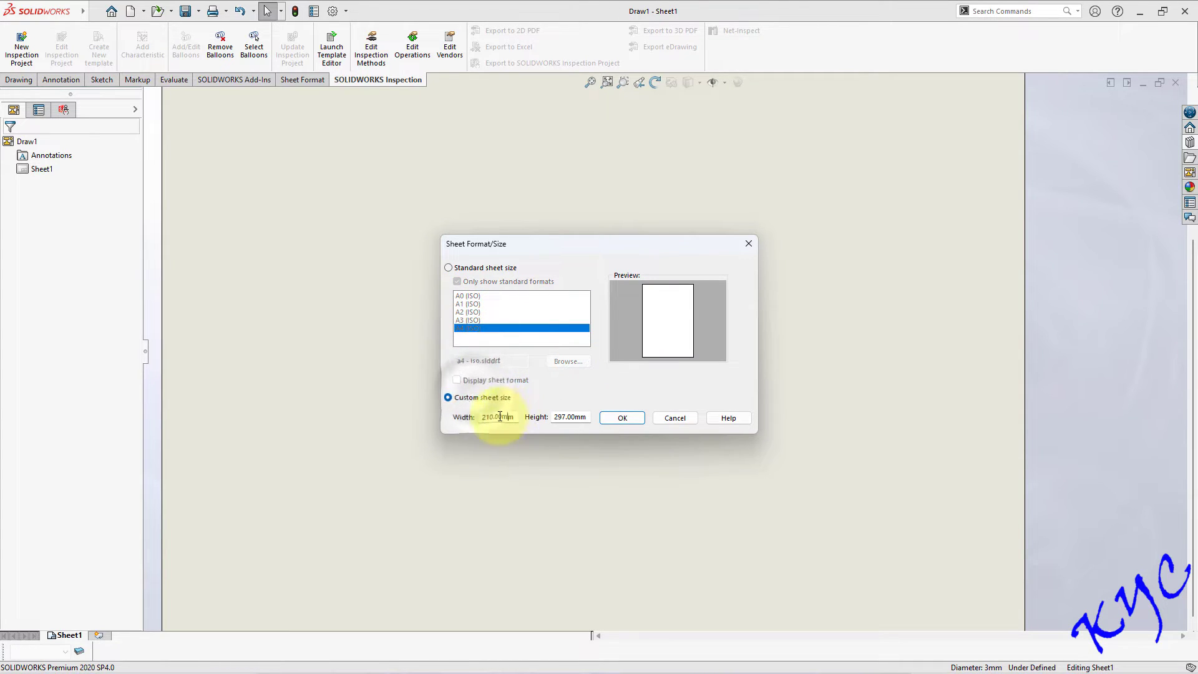
left_click_drag(500, 416, 415, 415)
key("BackSpace")
type("297")
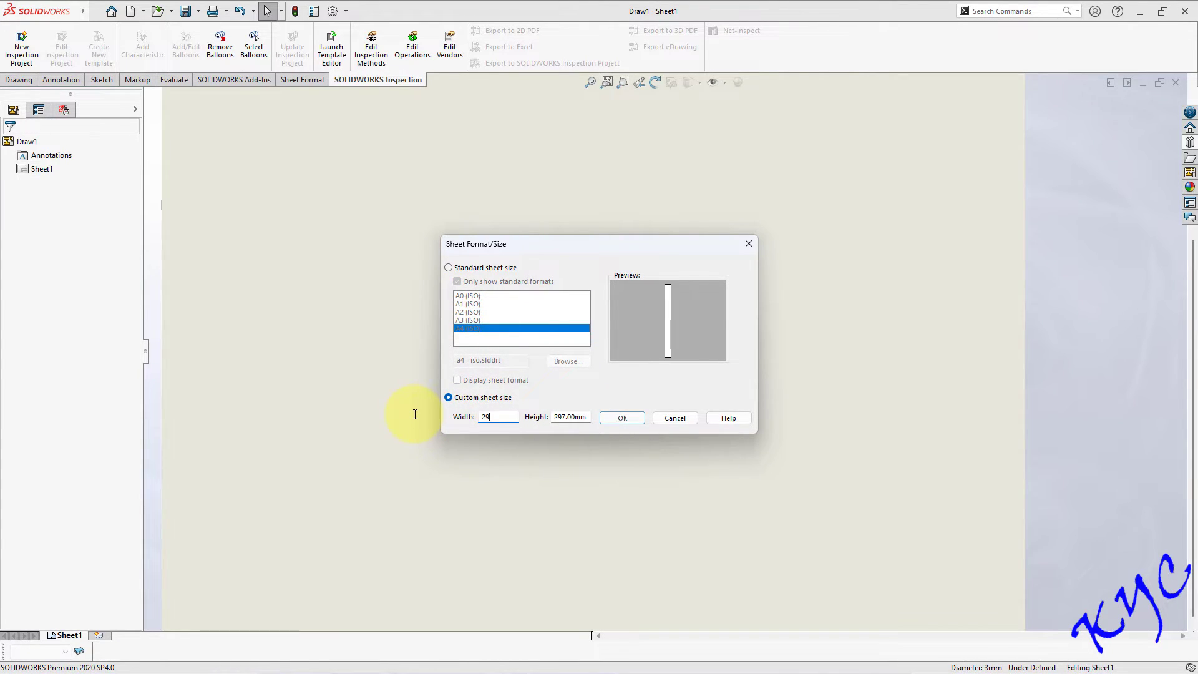
type("210")
key("Return")
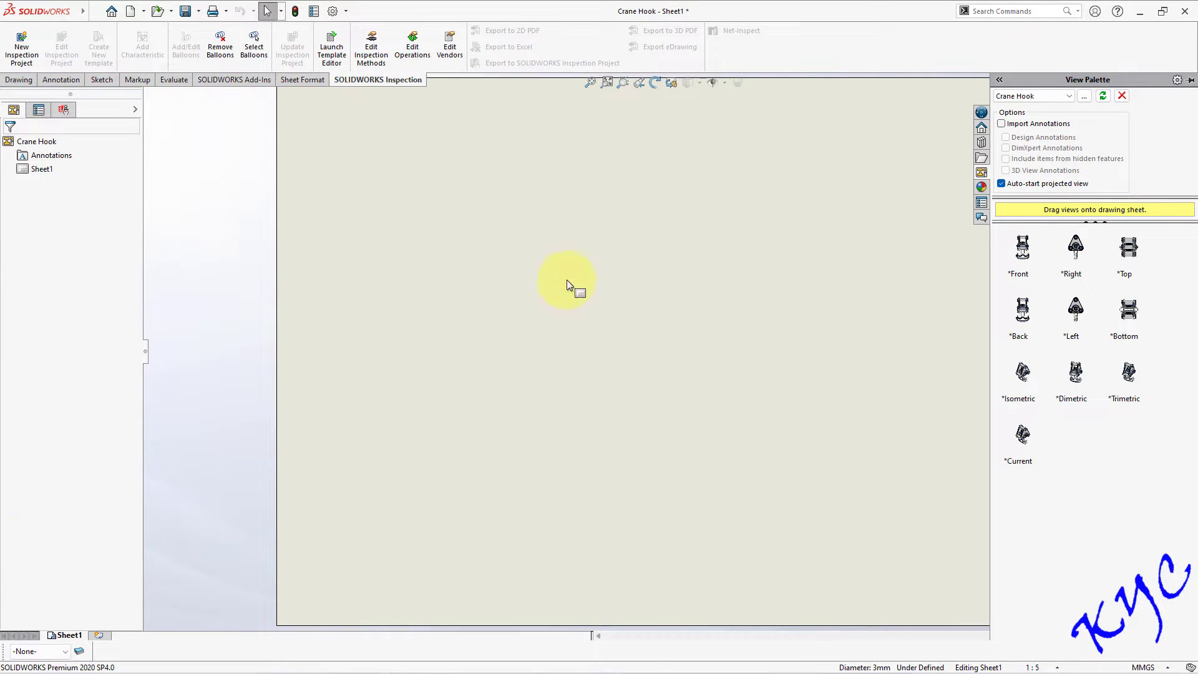
Set the type of projection of Sheet1 to first angle.
right_click(57, 635)
left_click(111, 607)
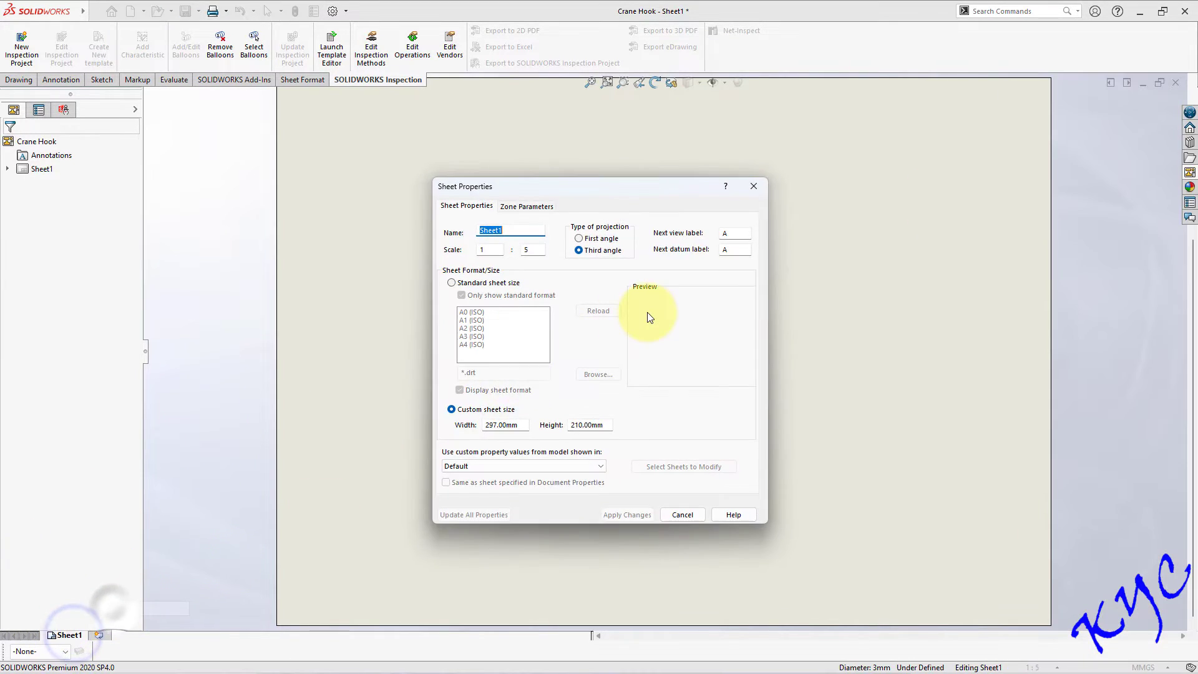
left_click(579, 238)
left_click(627, 515)
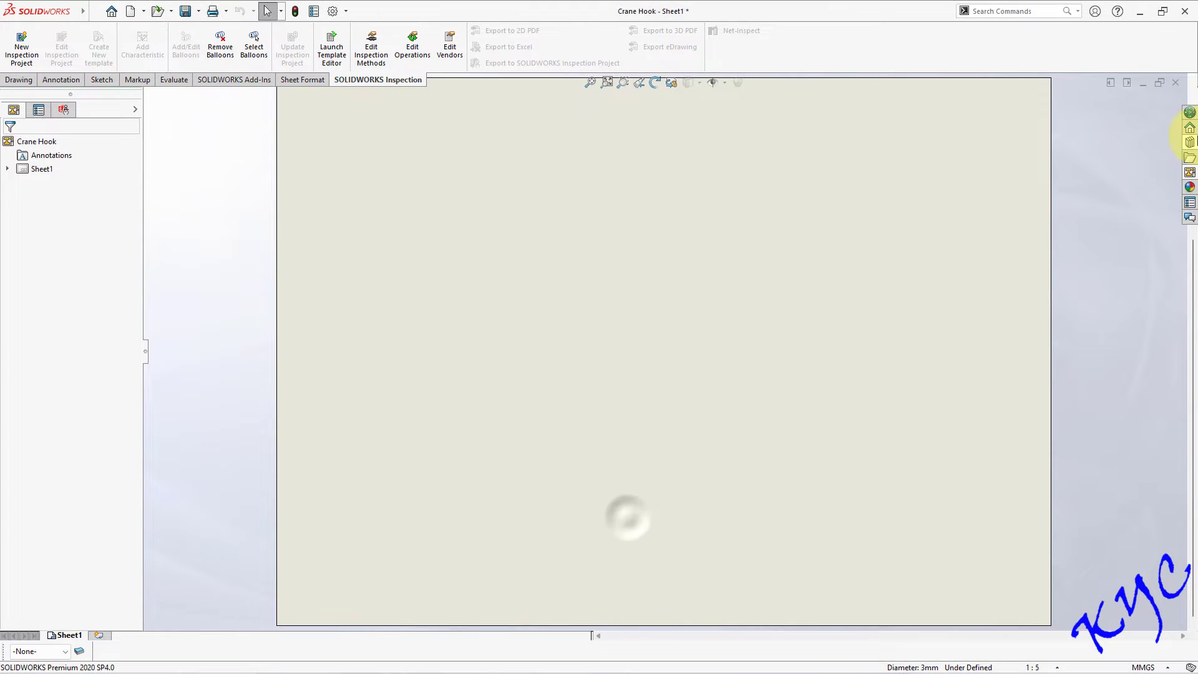
Place the assembly's Top view in the lower-left area of the drawing sheet, without any projected views.
left_click(1190, 173)
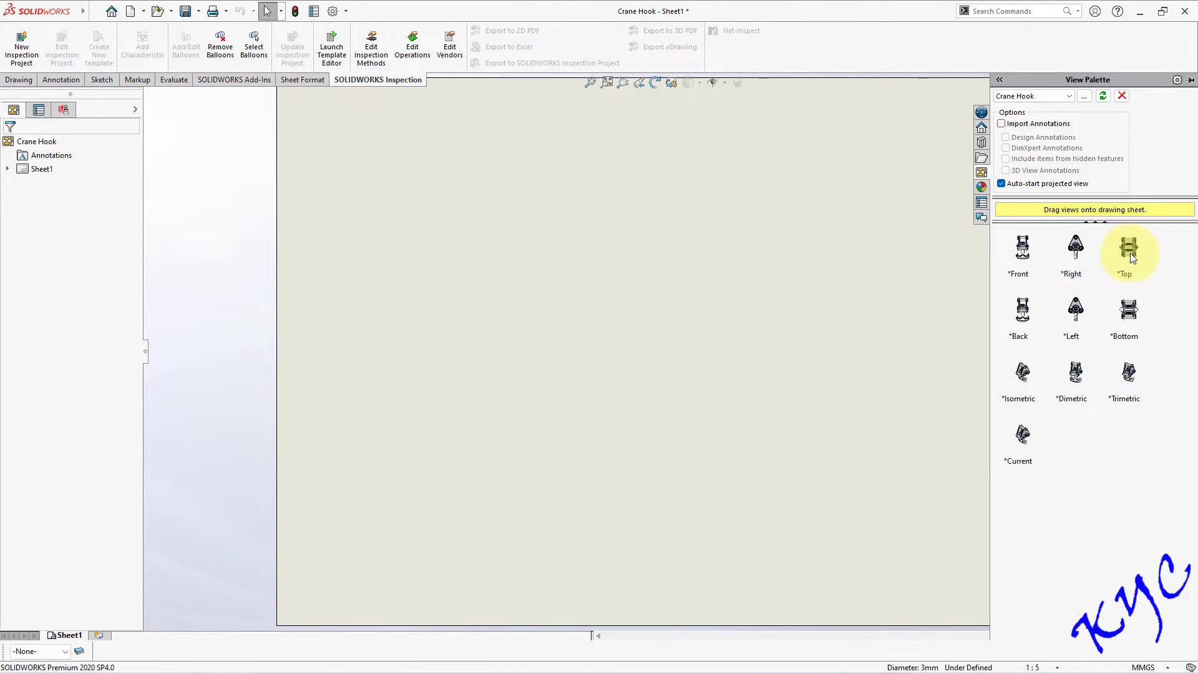
left_click_drag(1129, 253, 426, 430)
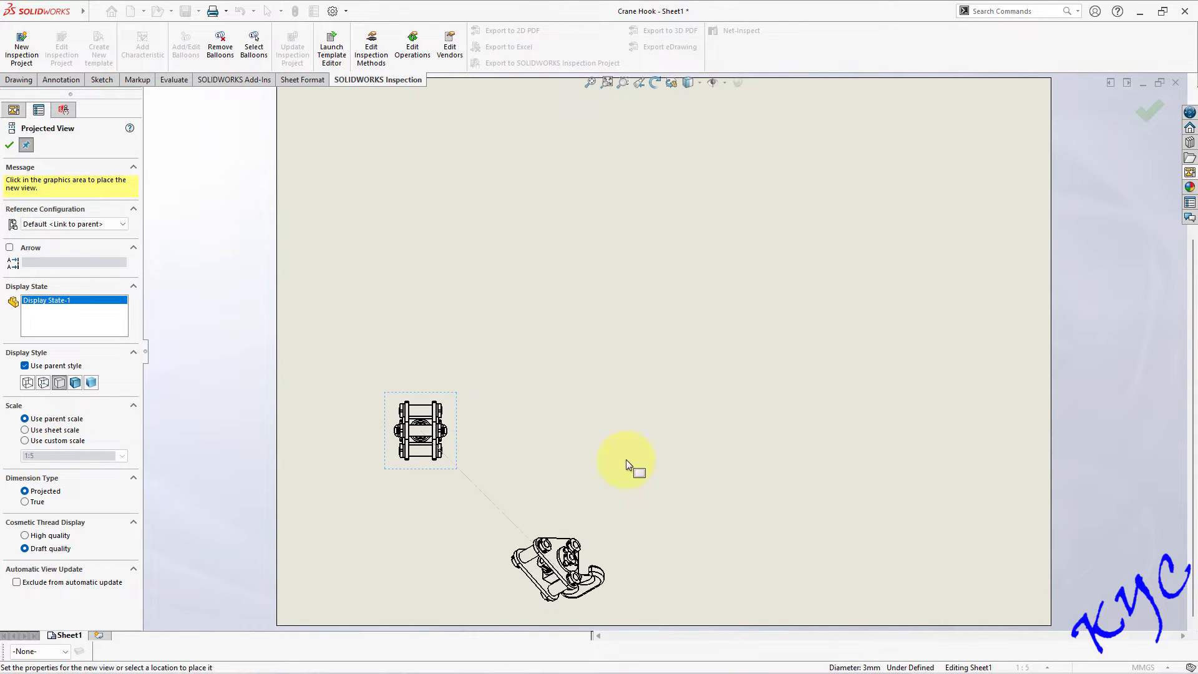
key("Escape")
Set the drawing sheet's scale to 1:2.
left_click(1030, 667)
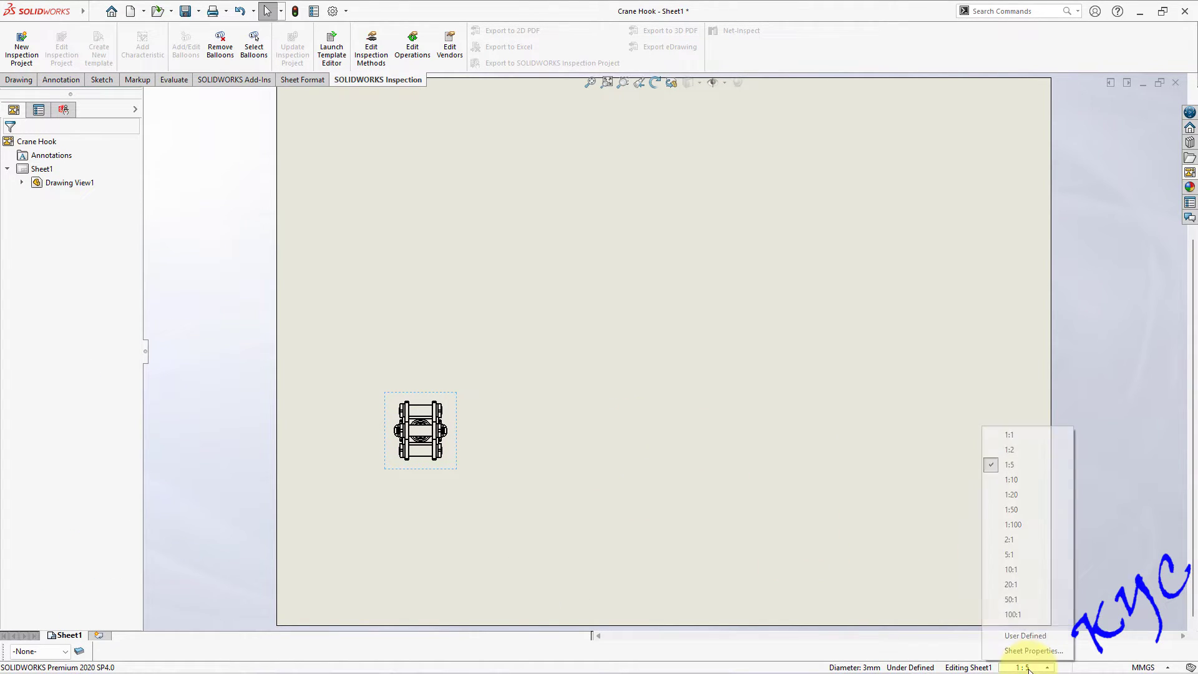
left_click(1019, 448)
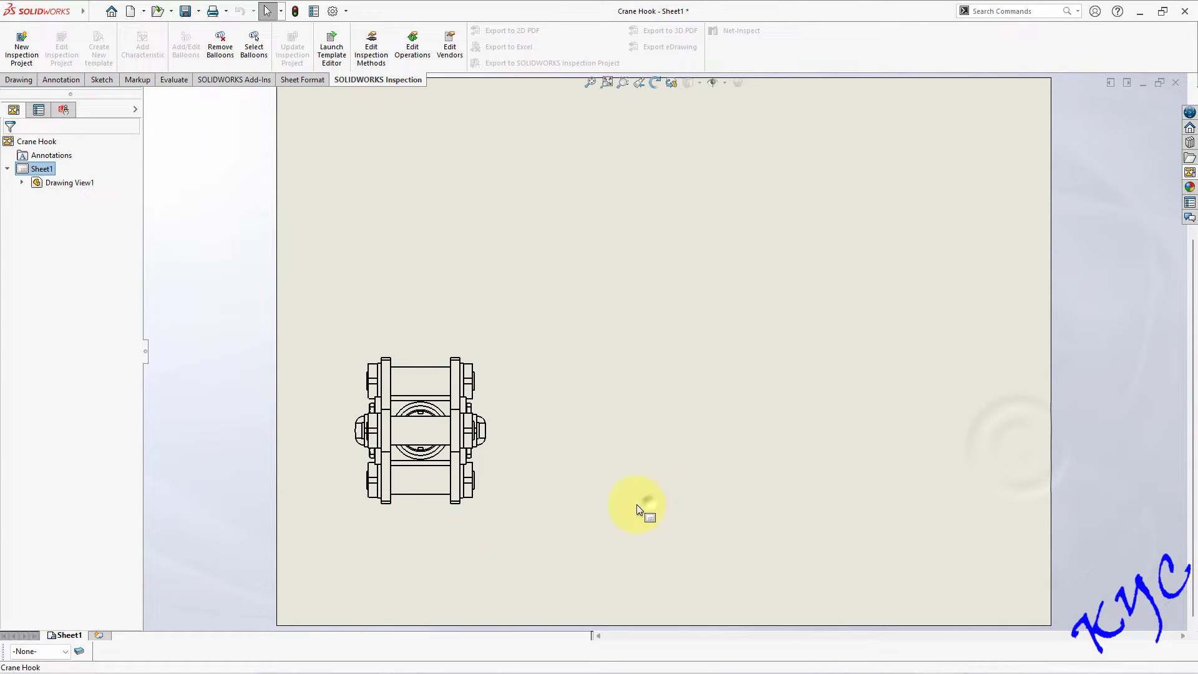
left_click(649, 499)
key("f")
scroll(775, 319, "down", 1)
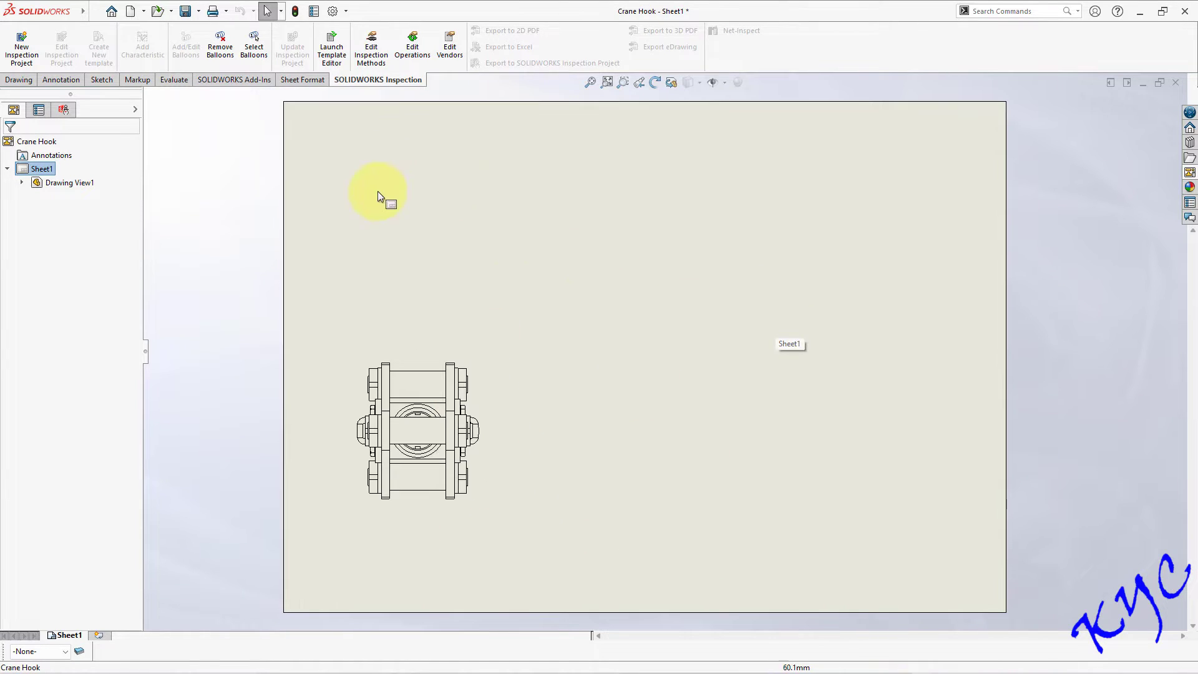
left_click(623, 437)
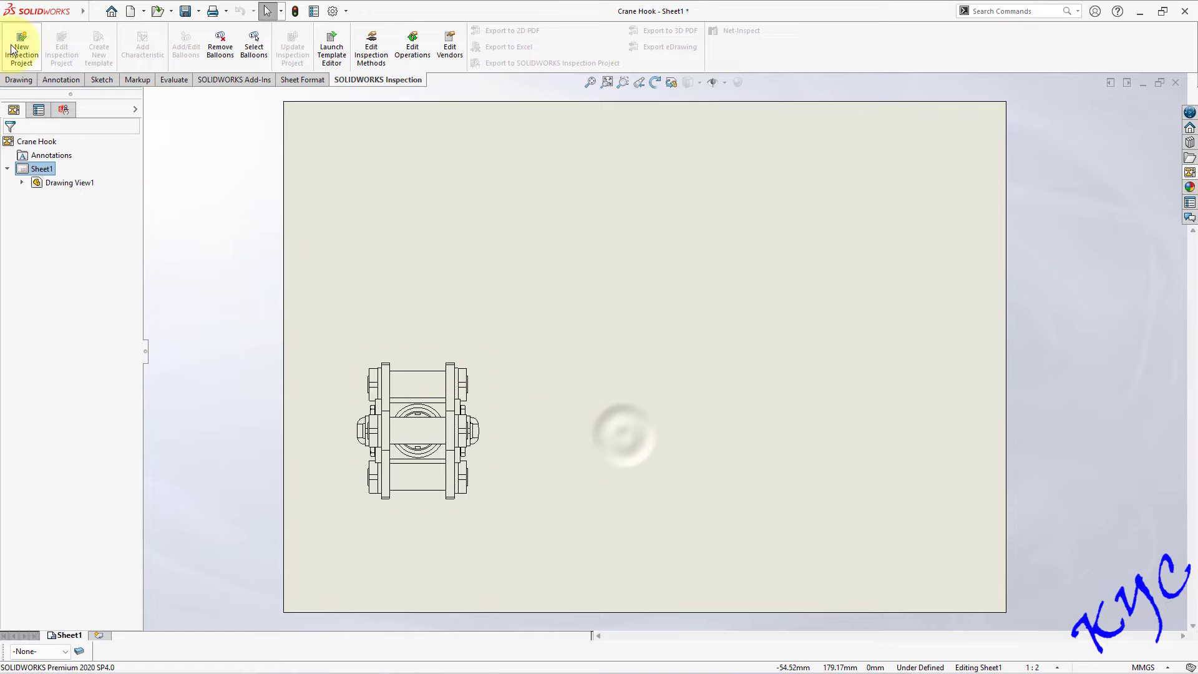
Create half section view A-A through the centre of the top view with auto hatching, and place it above that view.
left_click(19, 80)
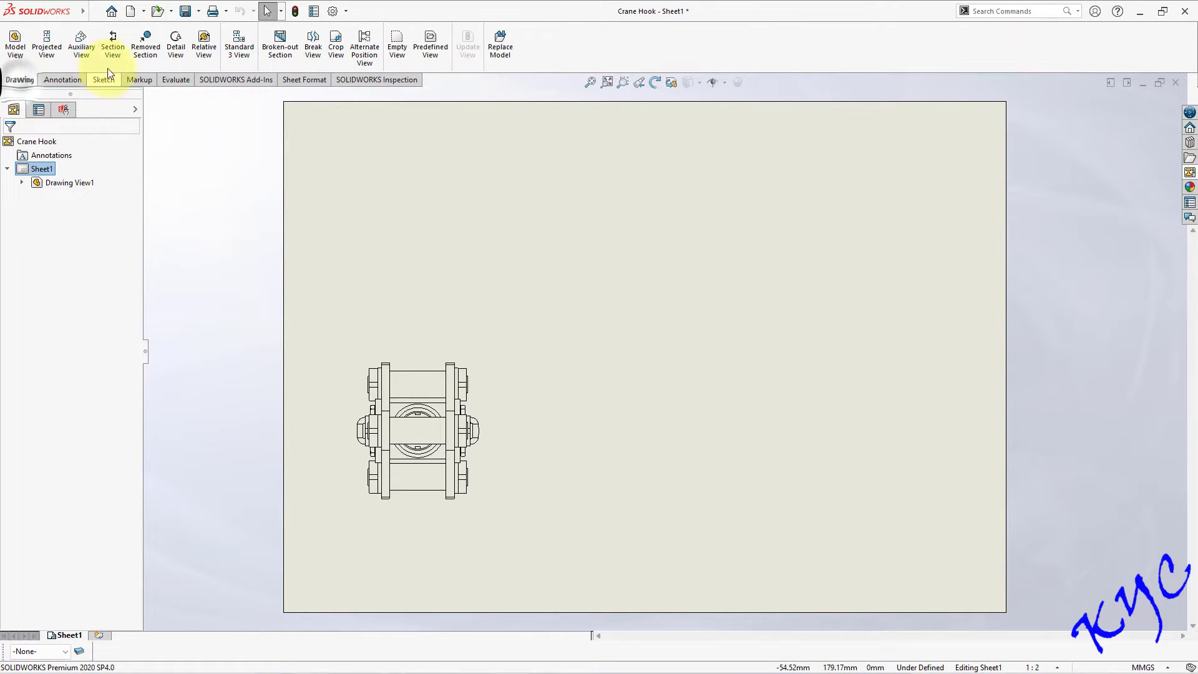
left_click(114, 50)
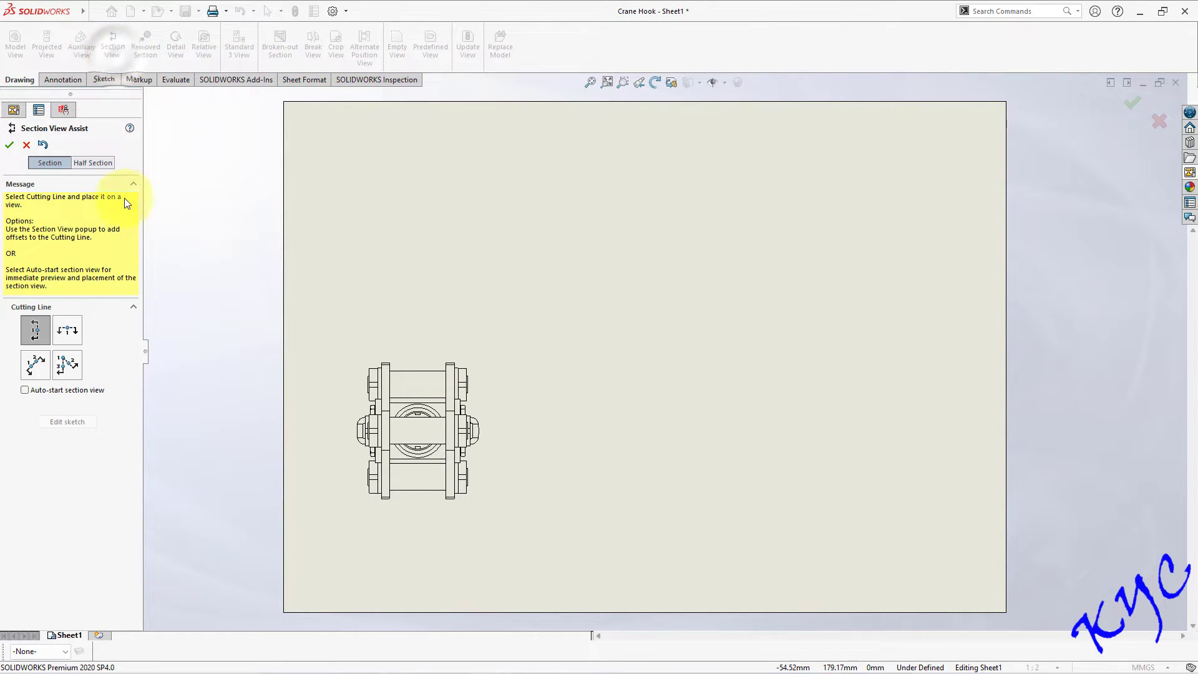
left_click(93, 163)
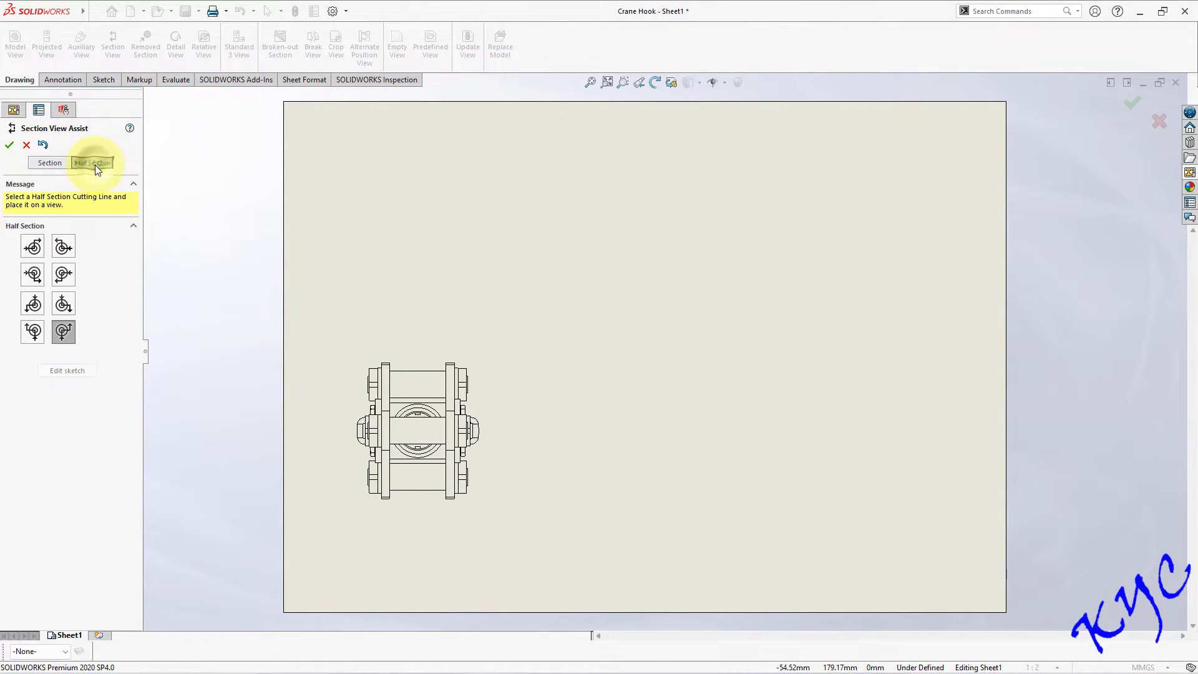
left_click(62, 331)
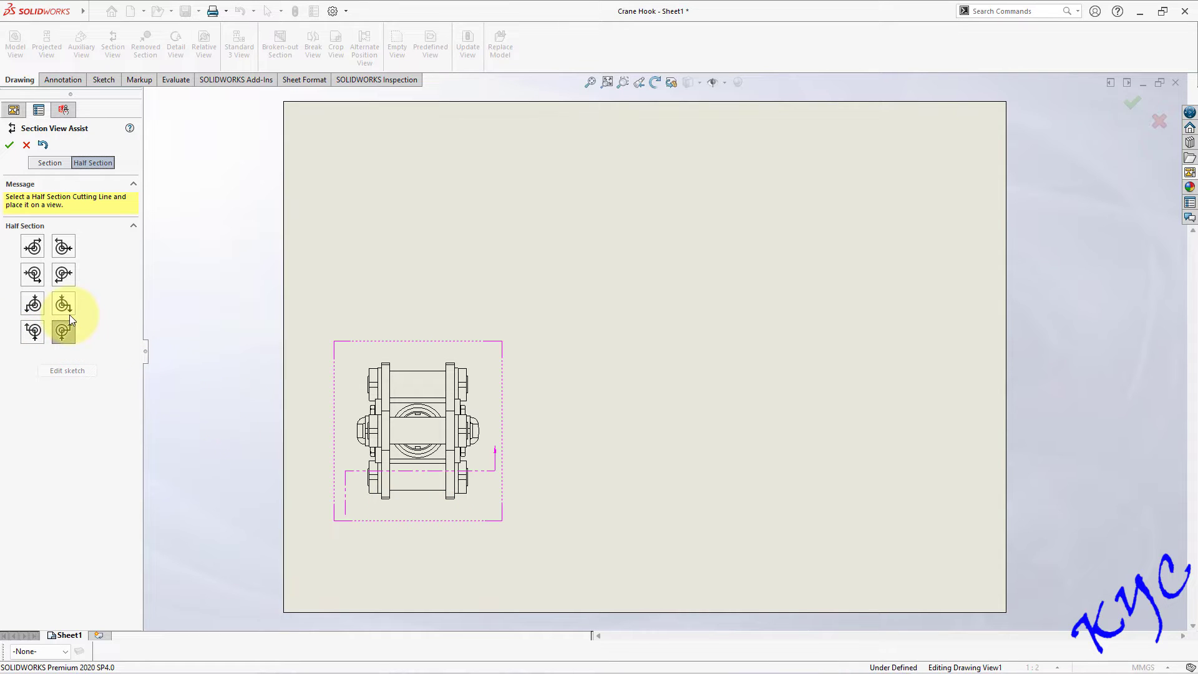
left_click(418, 432)
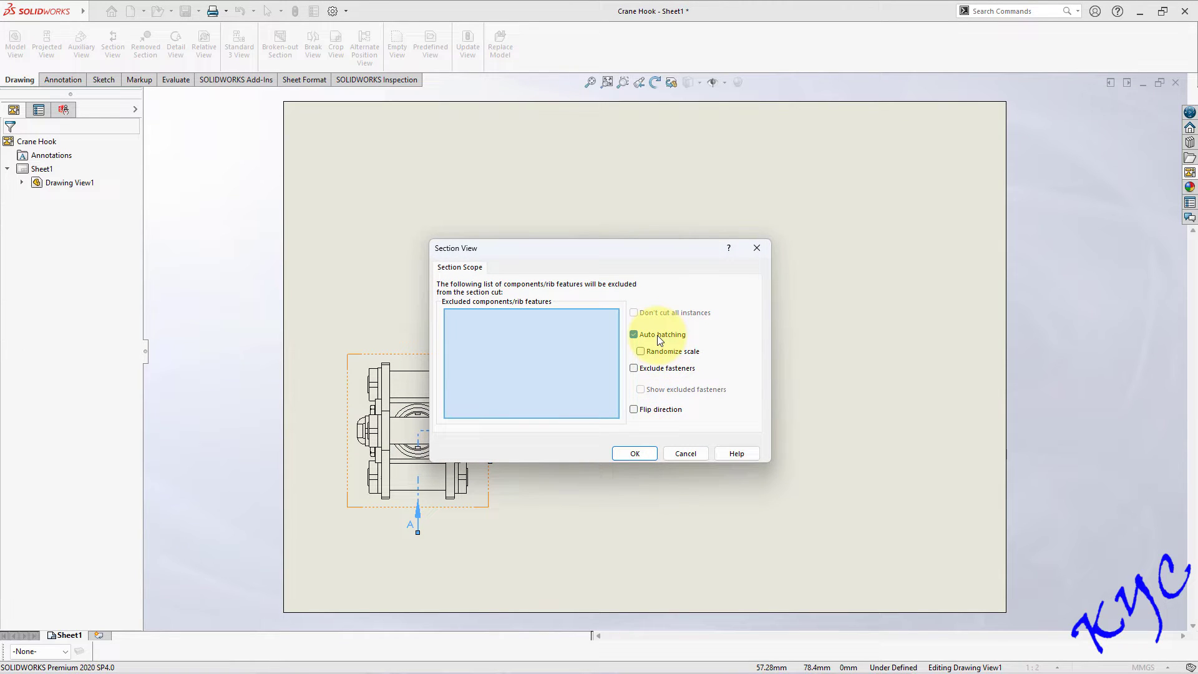
left_click(643, 454)
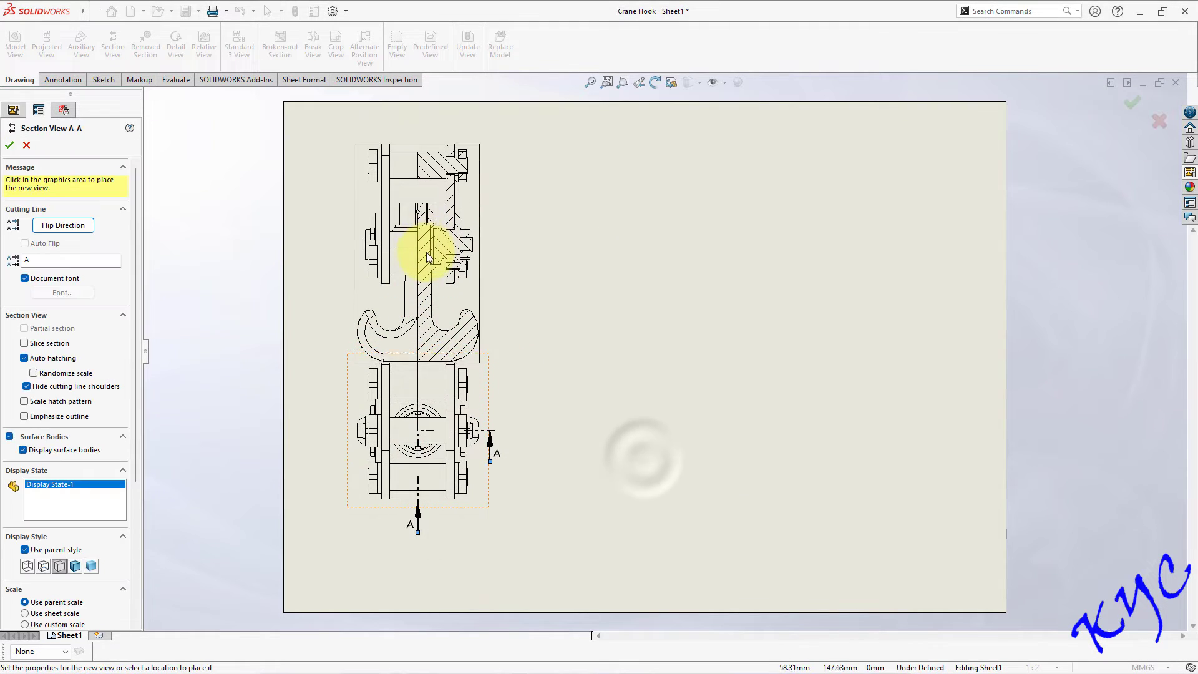
left_click(440, 227)
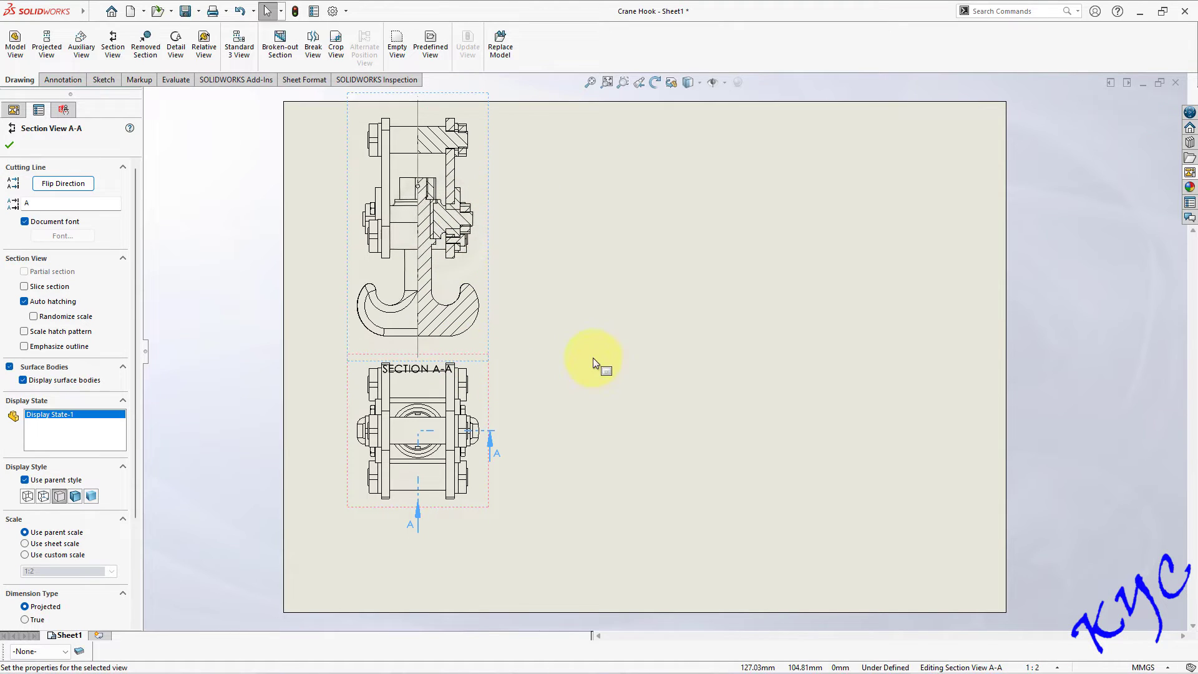
left_click(578, 418)
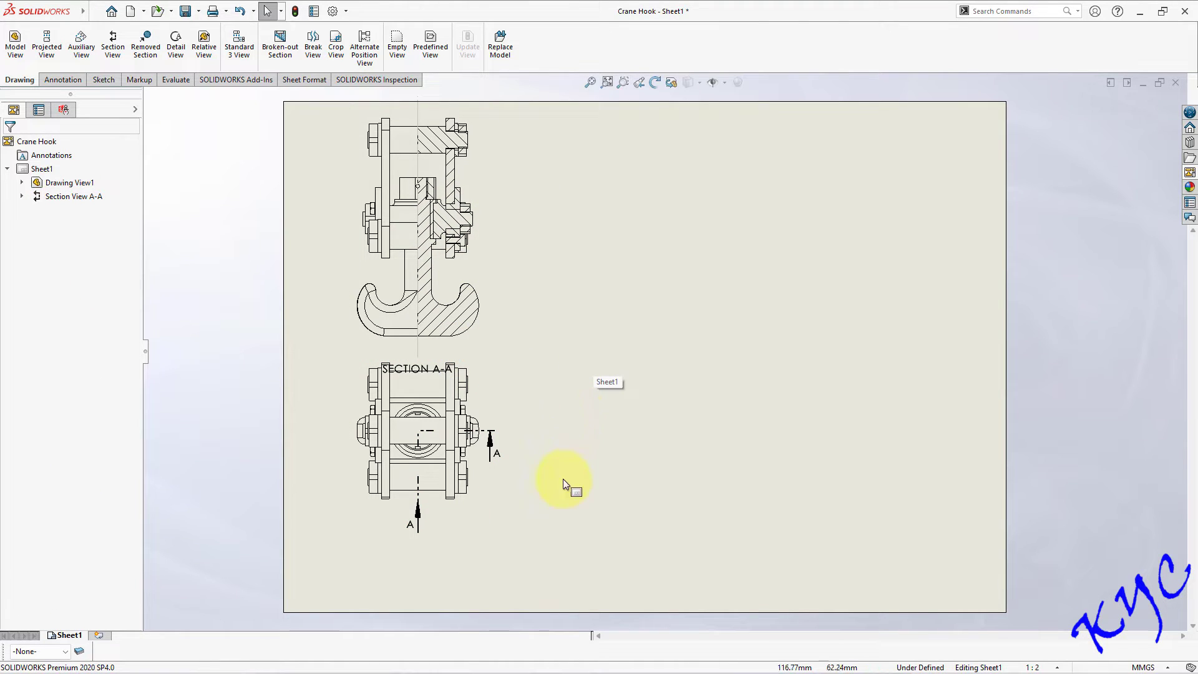
Move the top view and the section view lower on the sheet, and fit the SECTION A-A label between them.
left_click_drag(464, 513, 453, 551)
left_click(475, 370)
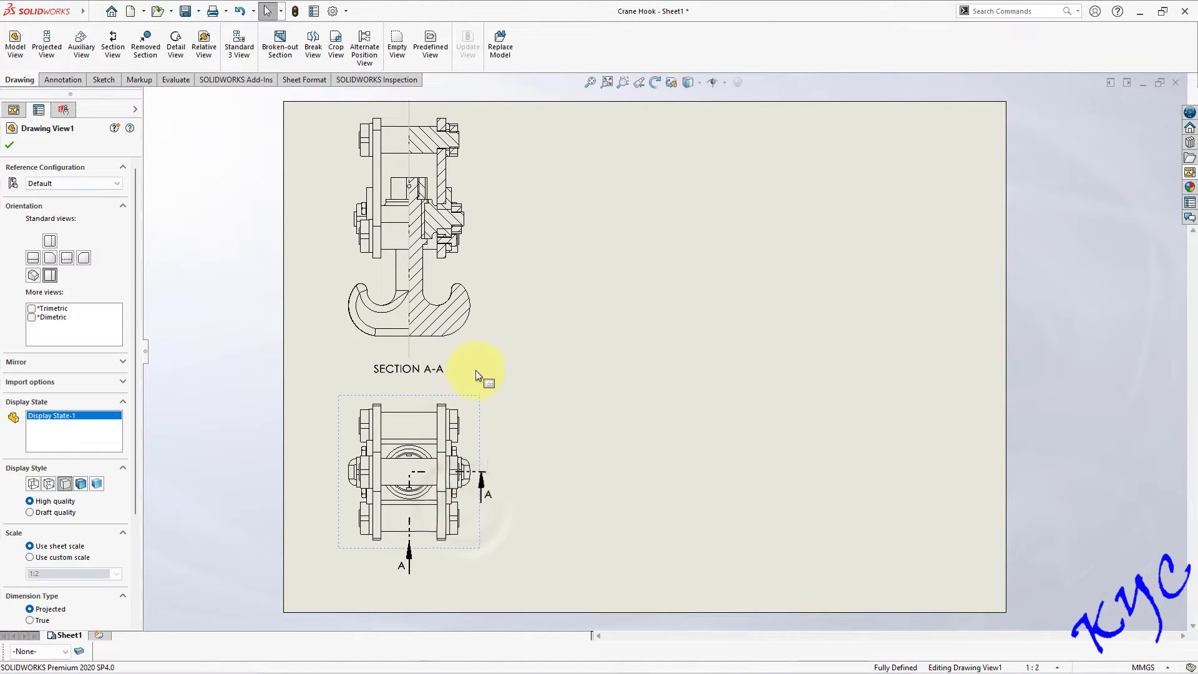
left_click_drag(480, 357, 481, 368)
left_click(427, 373)
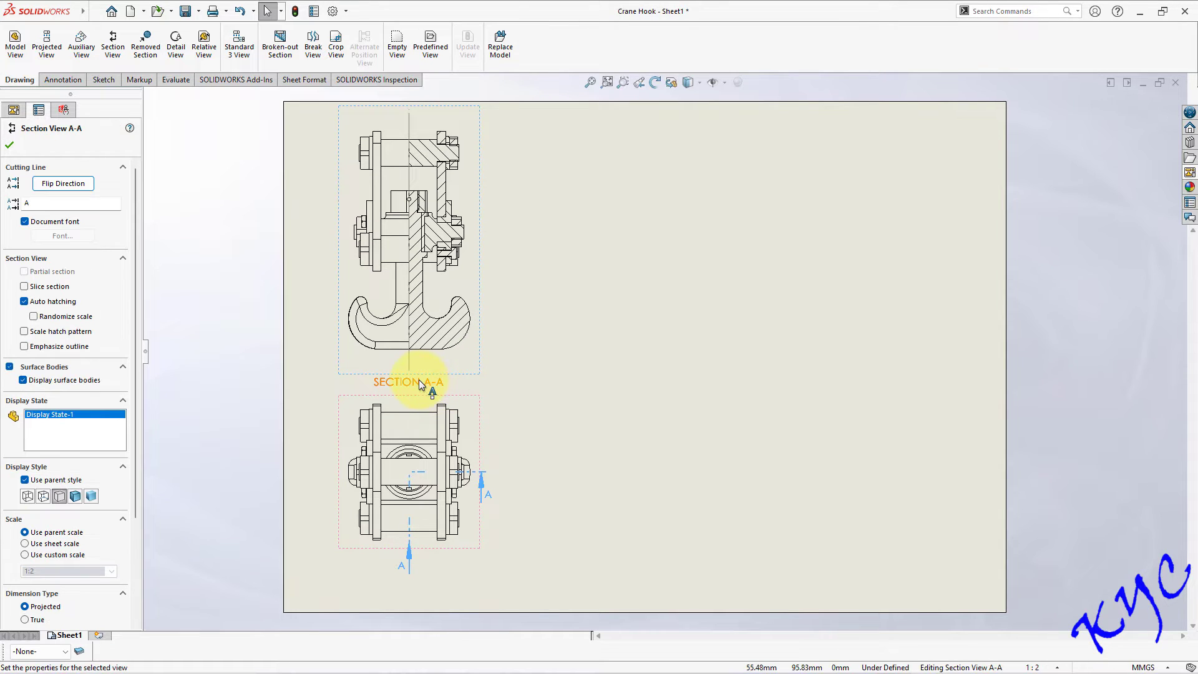
left_click(420, 368)
left_click(603, 372)
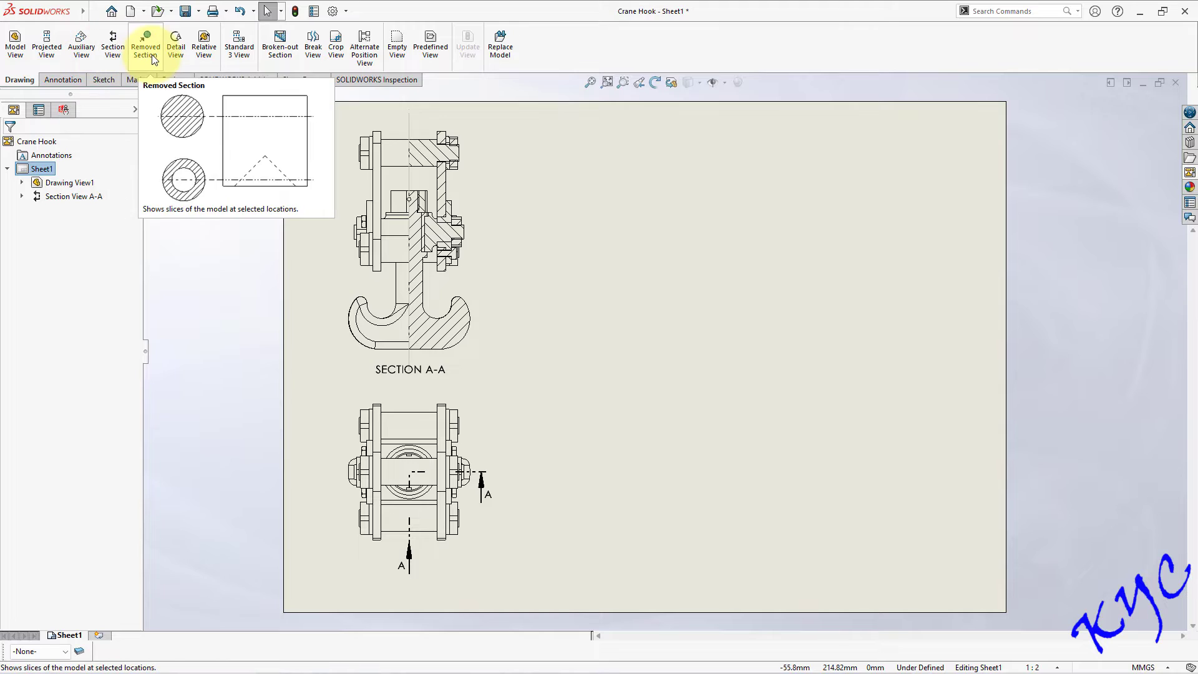
Project a side view to the right of section view A-A and an isometric view diagonally above it.
left_click(47, 45)
left_click(481, 264)
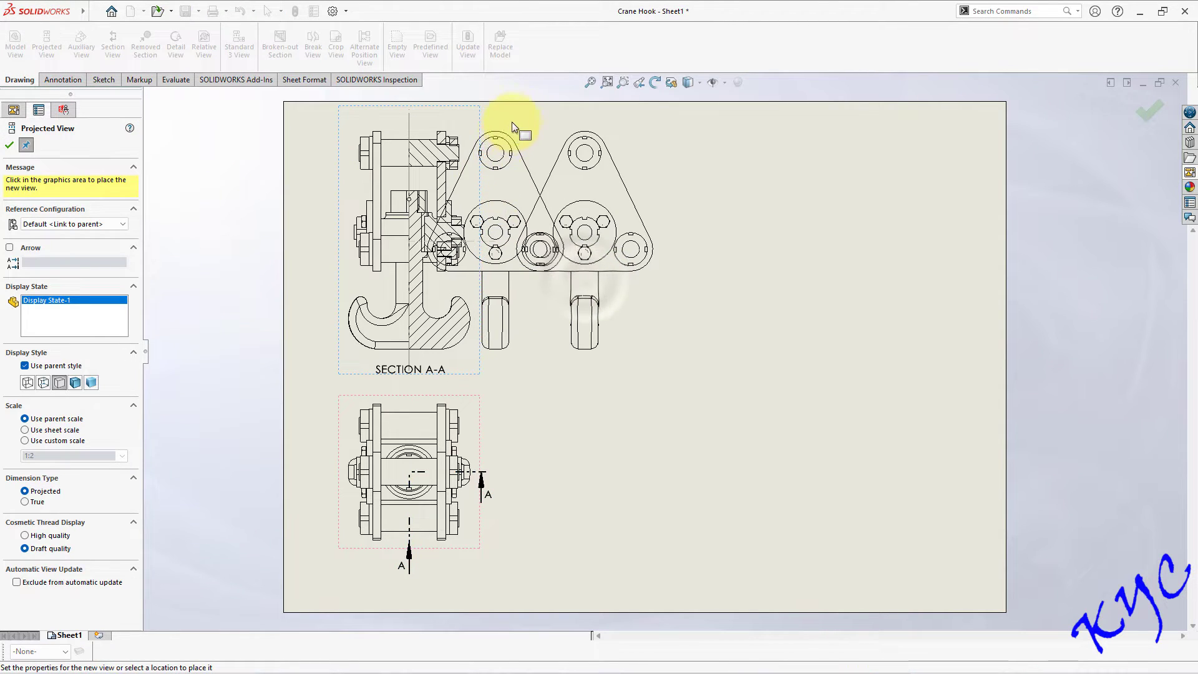
key("z")
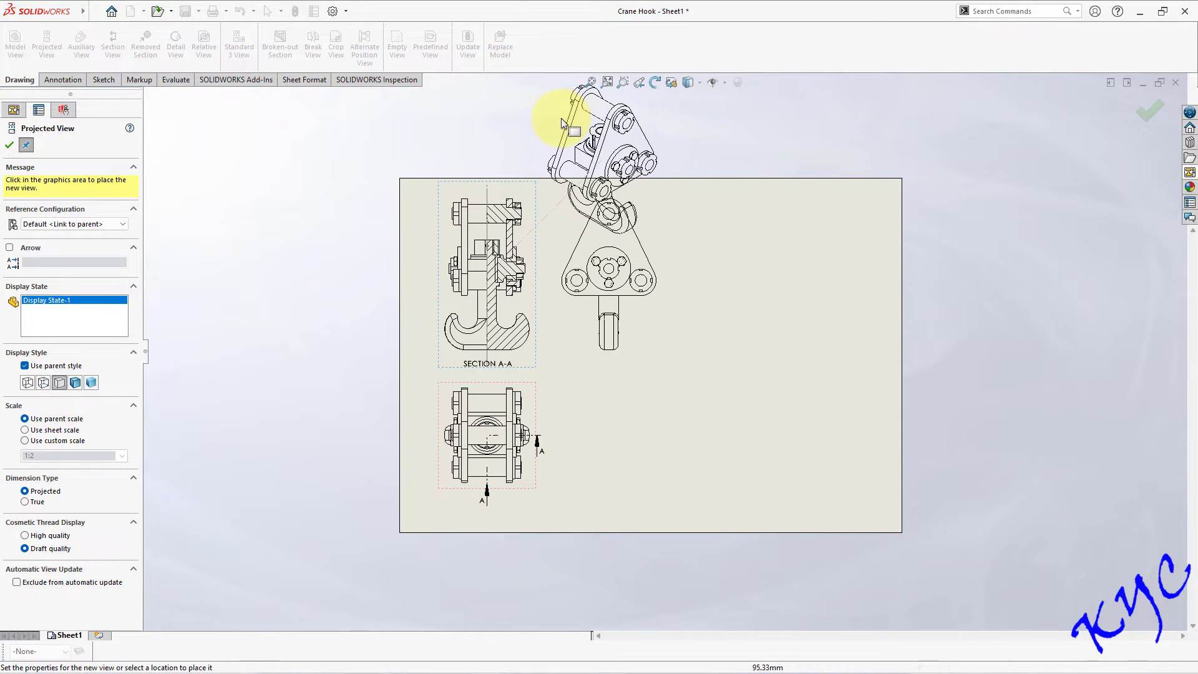
left_click(709, 214)
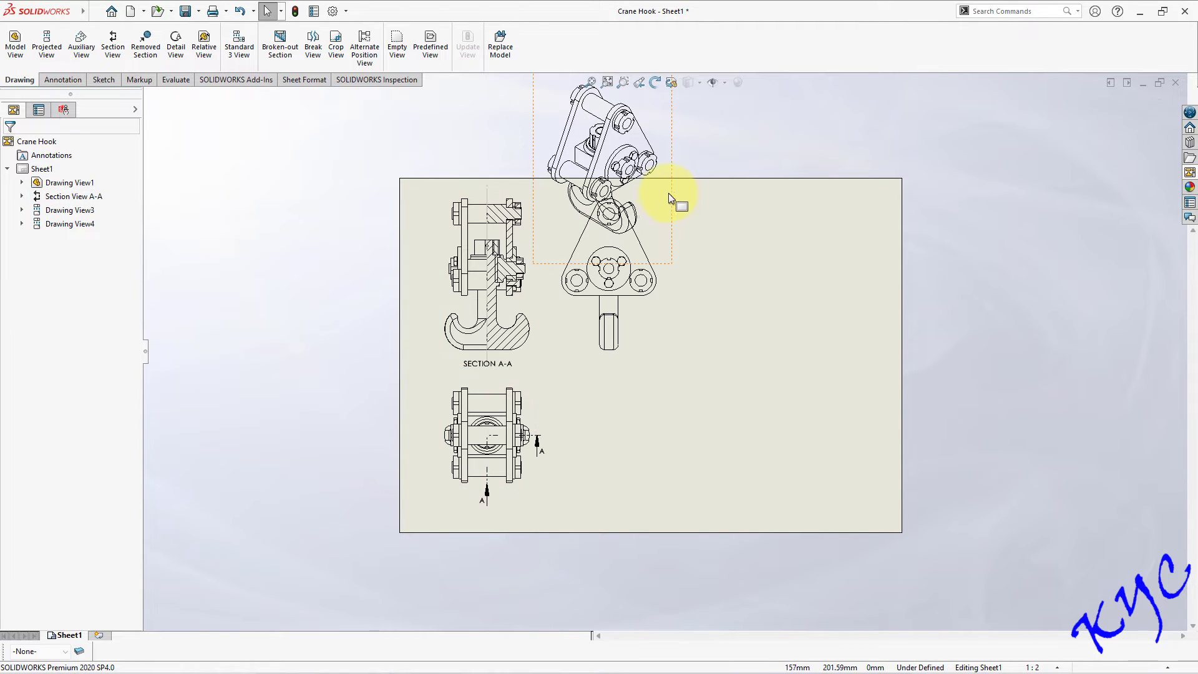
Move the isometric view to the right part of the sheet and display it as Shaded With Edges.
mouse_move(669, 193)
left_mouse_down()
mouse_move(818, 342)
mouse_move(858, 344)
left_mouse_up()
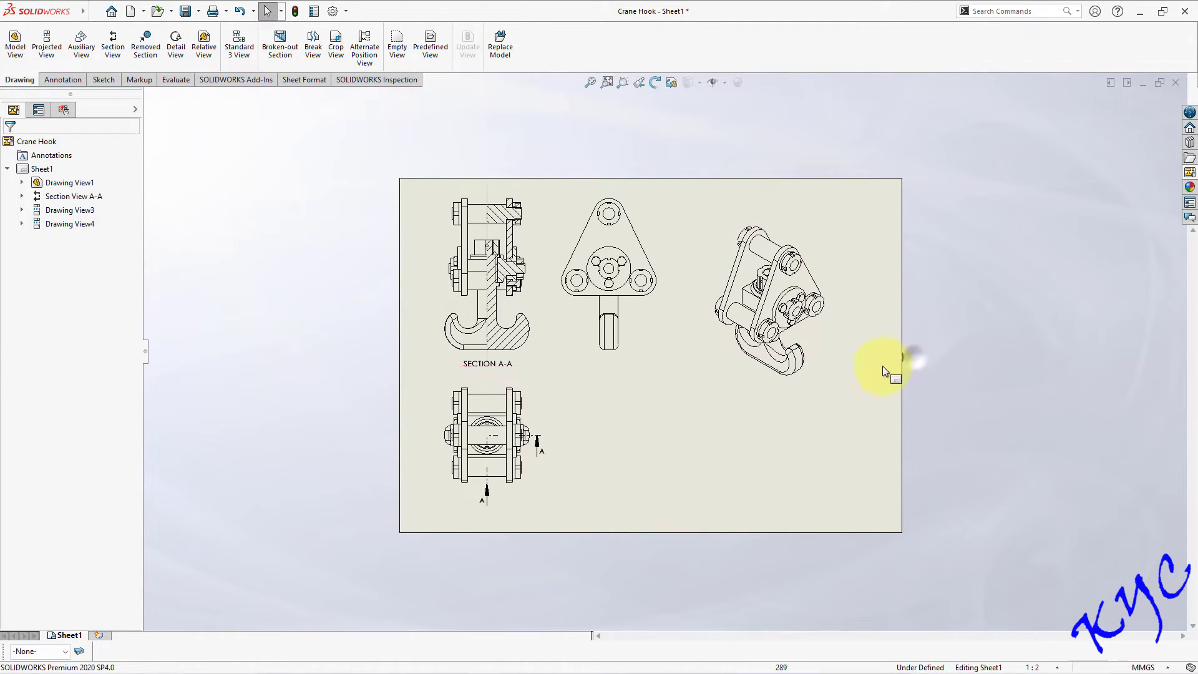
left_click(837, 370)
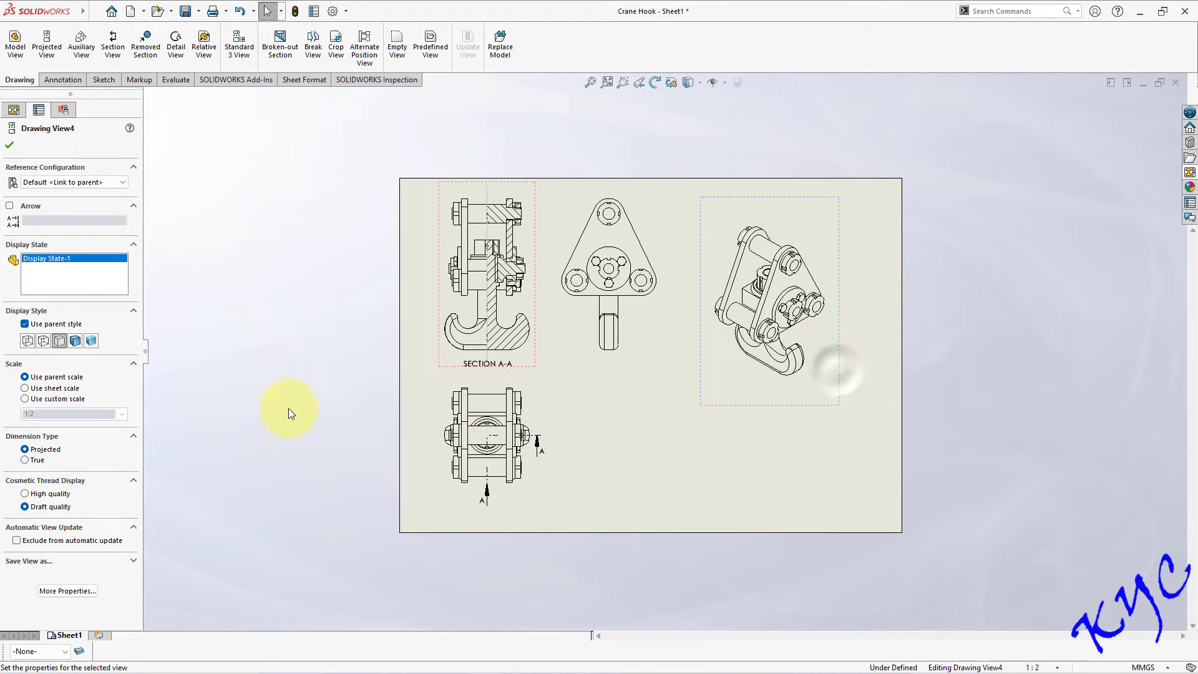
left_click(74, 342)
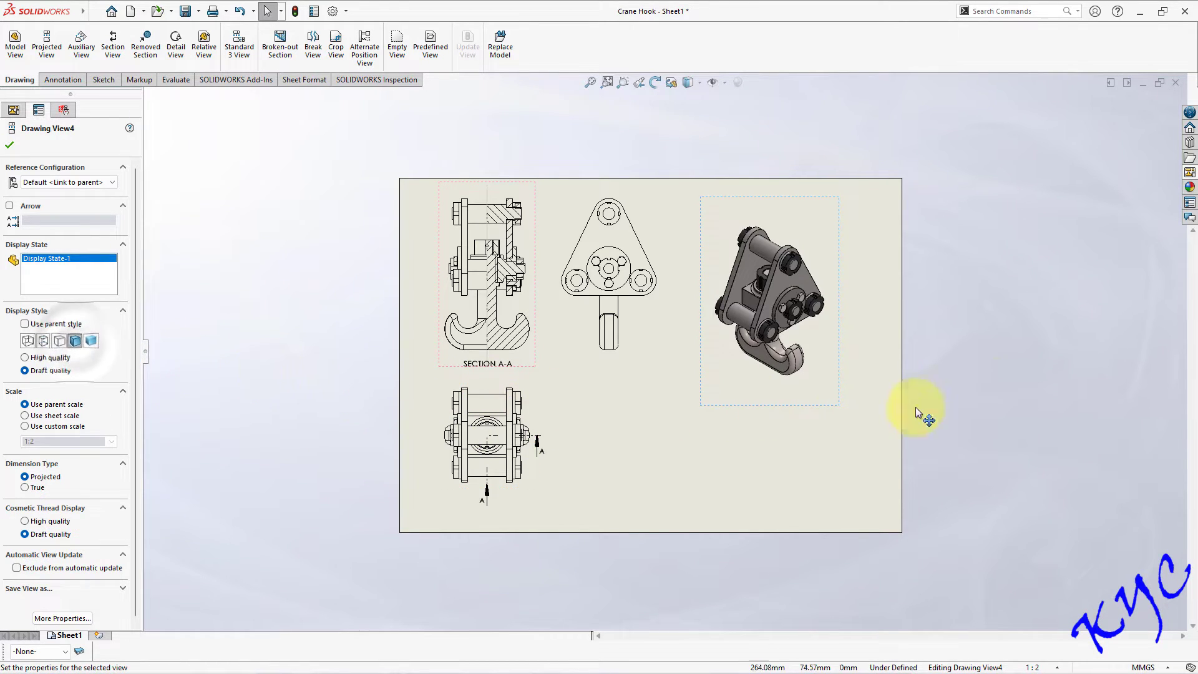
scroll(898, 330, "down", 1)
scroll(861, 306, "down", 1)
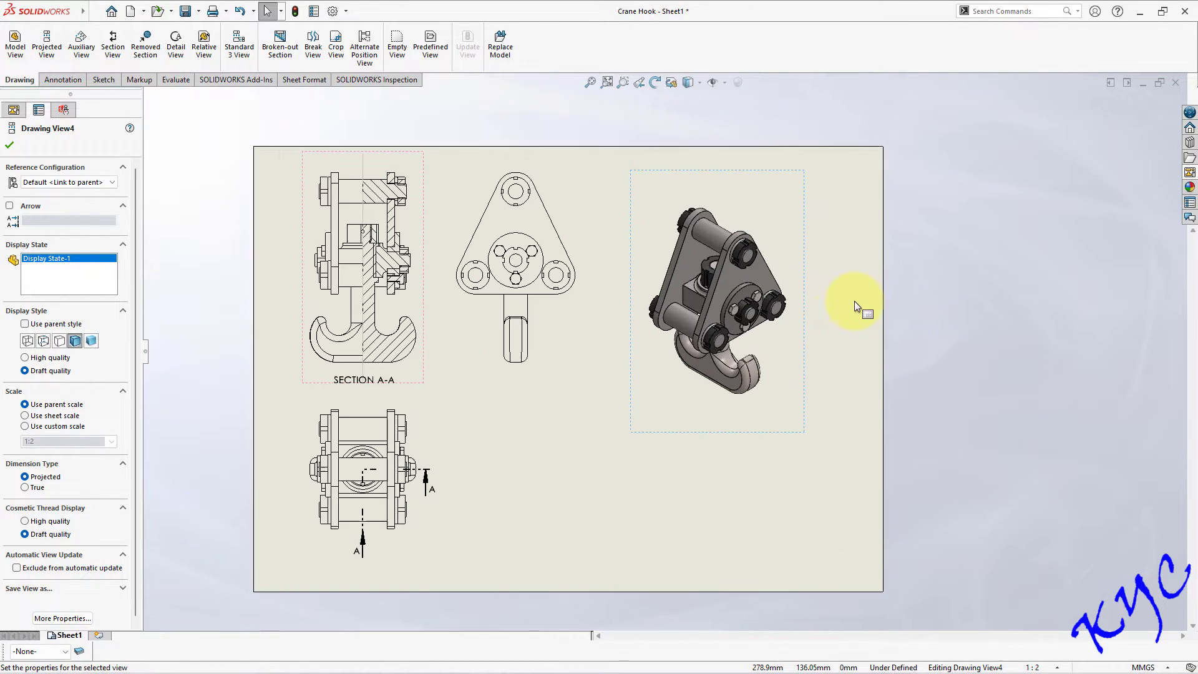
Shift the shaded isometric view slightly closer to the side view on the sheet.
left_click(778, 484)
left_click_drag(805, 362, 786, 367)
left_click(805, 394)
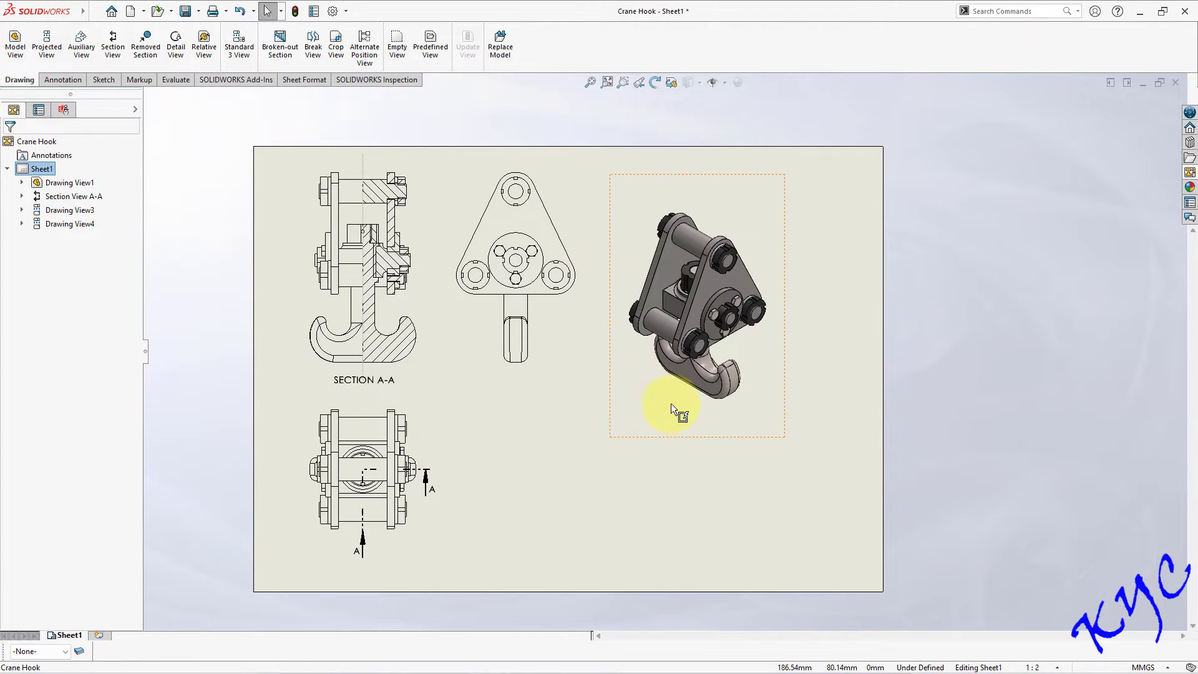
Auto-balloon the isometric view with circular item-number balloons, and bring balloon 1 closer to the hook.
left_click(707, 445)
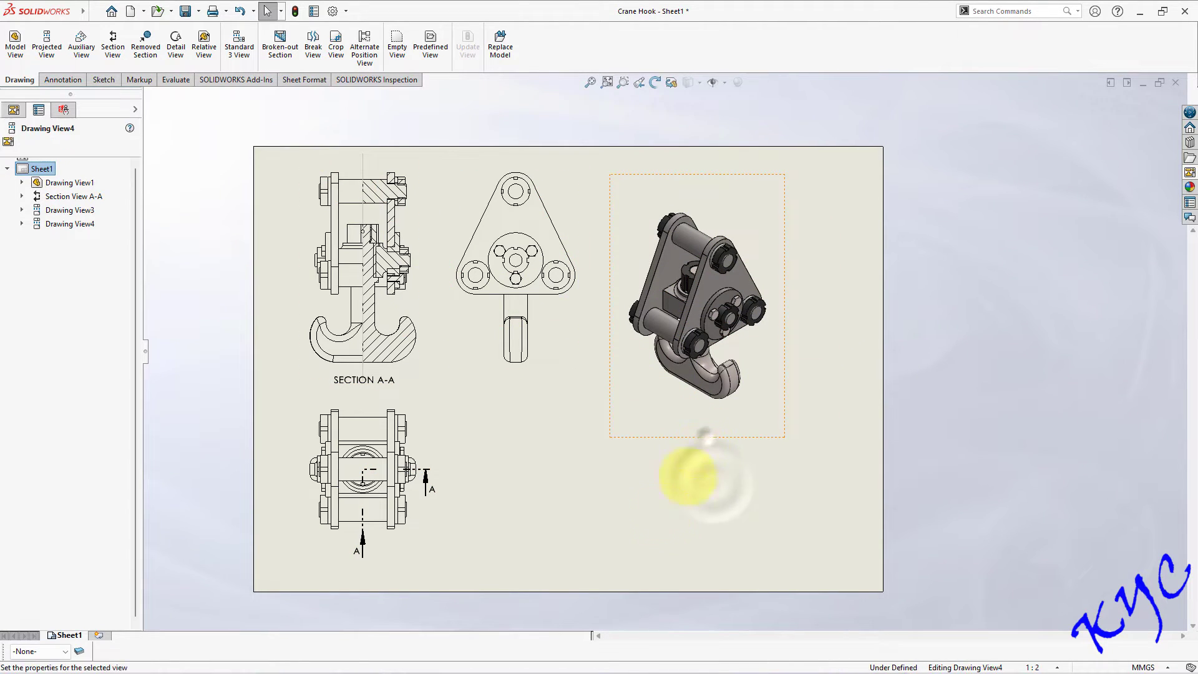
left_click(65, 80)
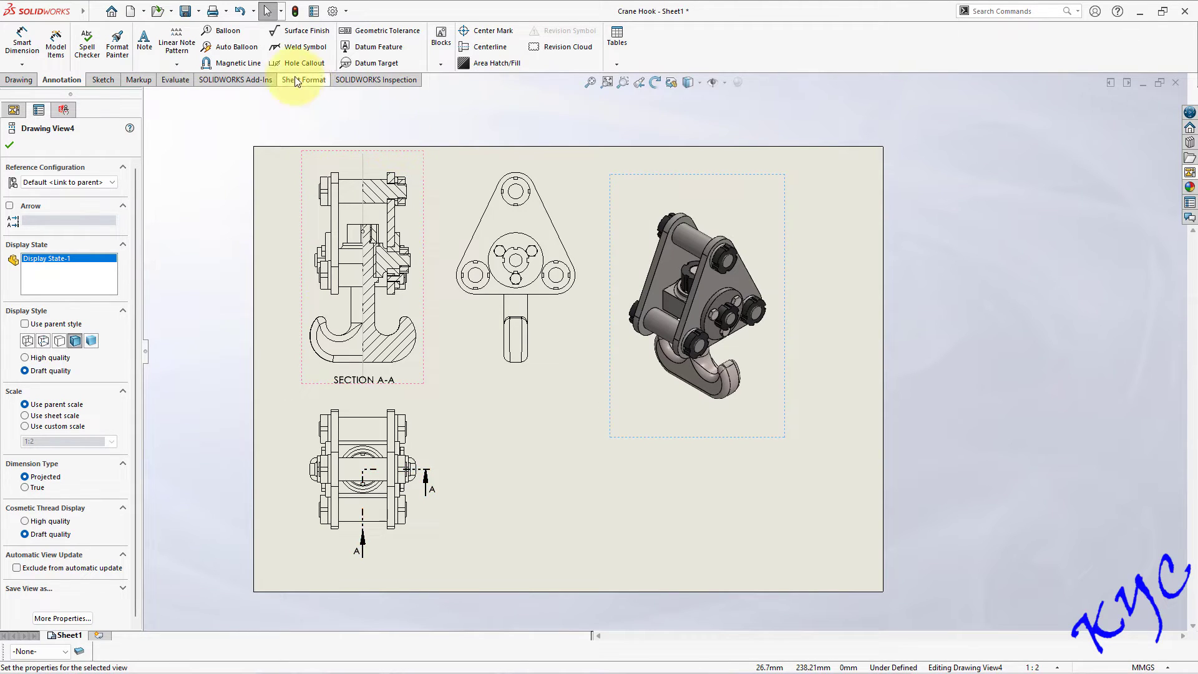
left_click(246, 50)
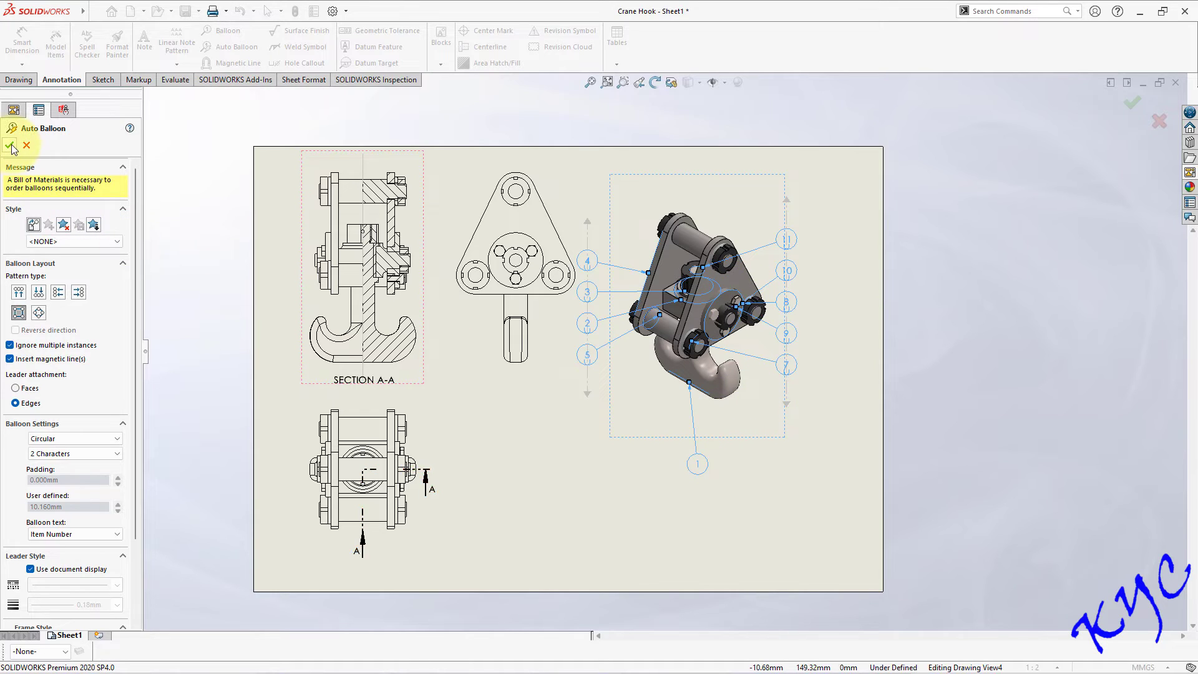
left_click(10, 145)
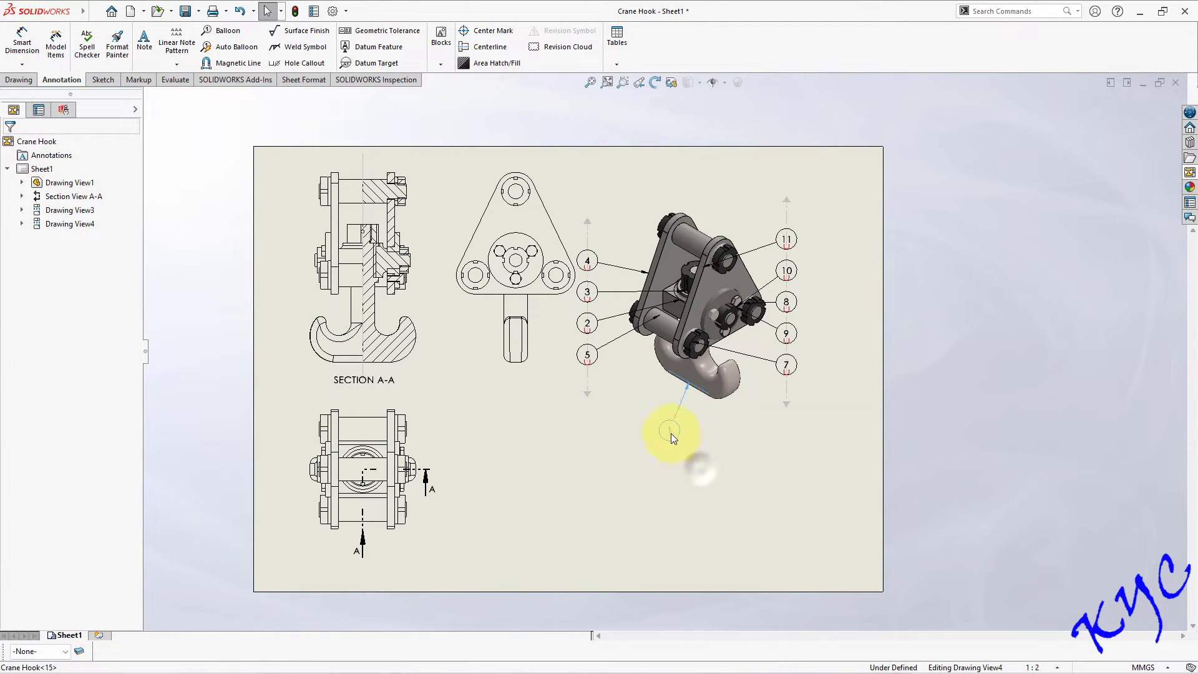
left_click(731, 460)
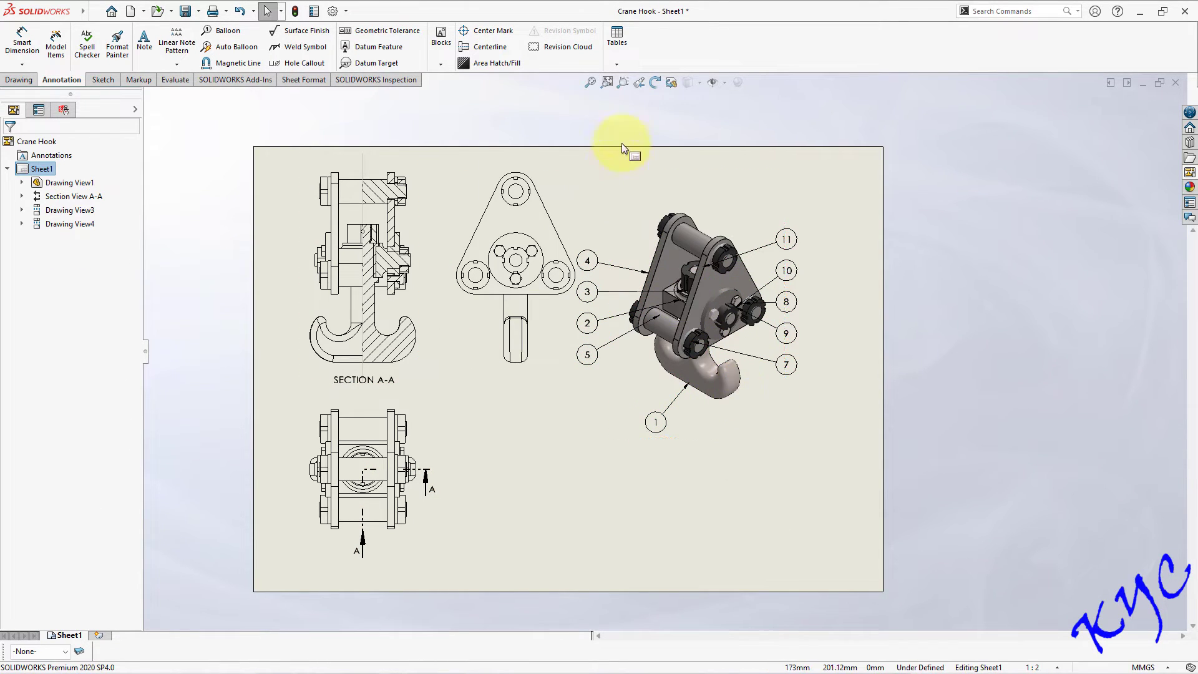
Raise the document's shaded and draft quality image resolution to a deviation of about 0.094 mm.
left_click(334, 12)
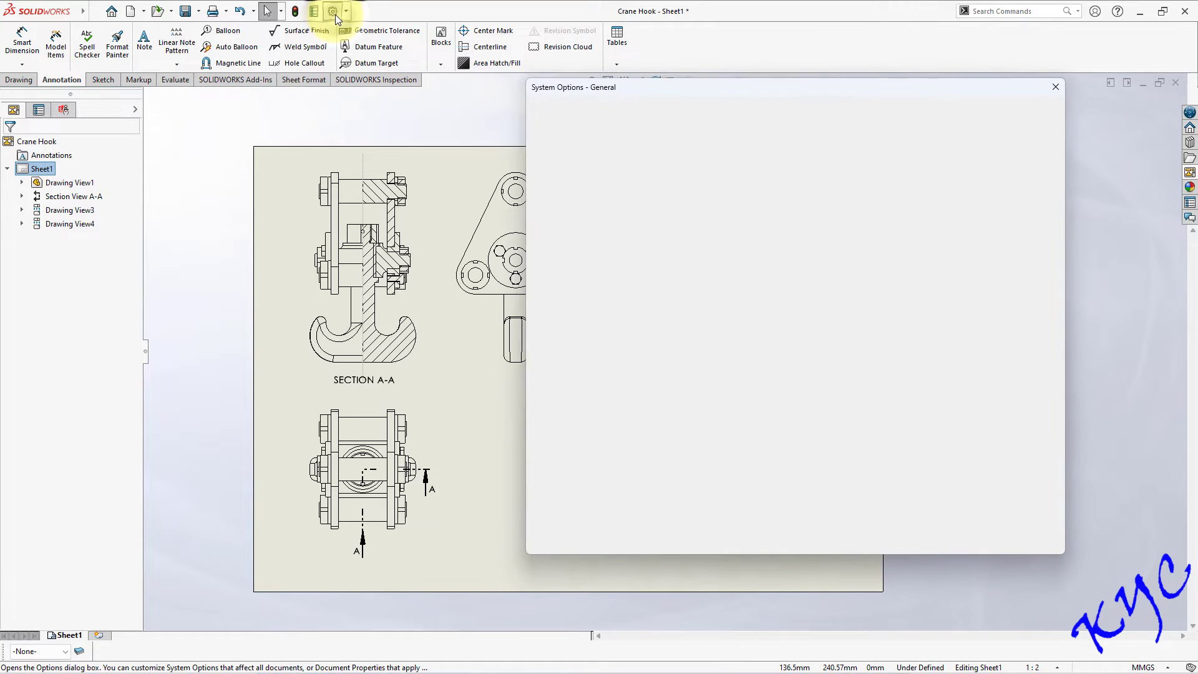
left_click(627, 112)
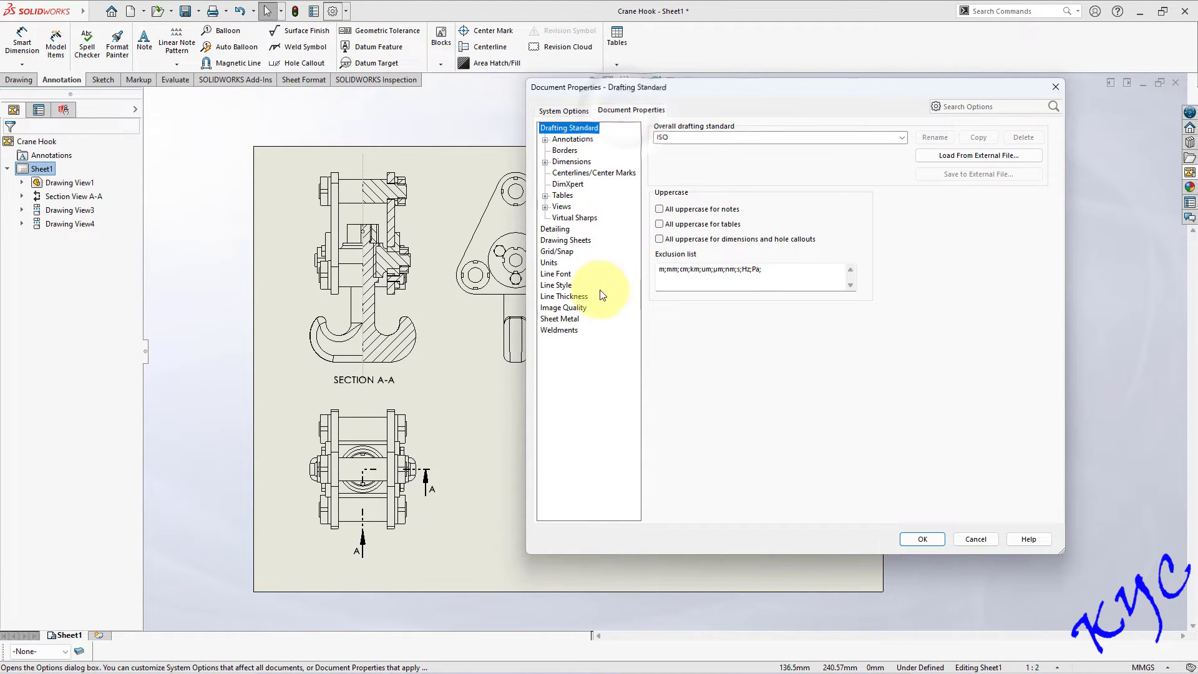
left_click(568, 308)
left_click_drag(758, 146, 861, 150)
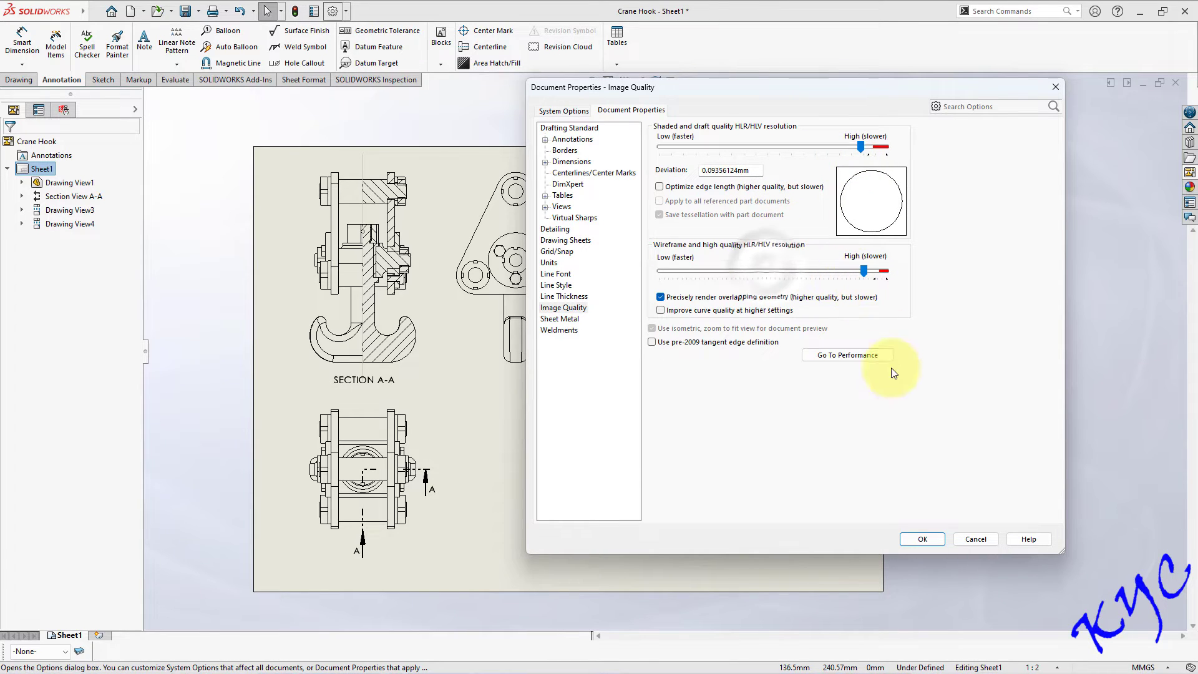
left_click(922, 539)
left_click(744, 369)
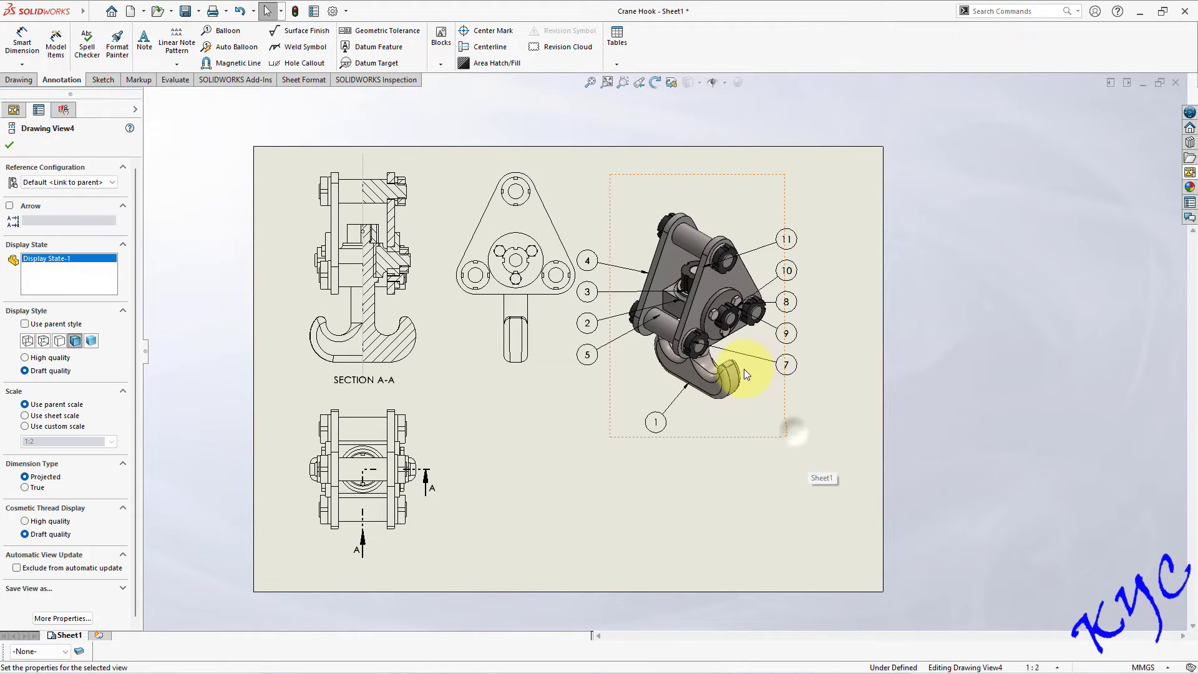
scroll(718, 374, "down", 2)
left_click(759, 527)
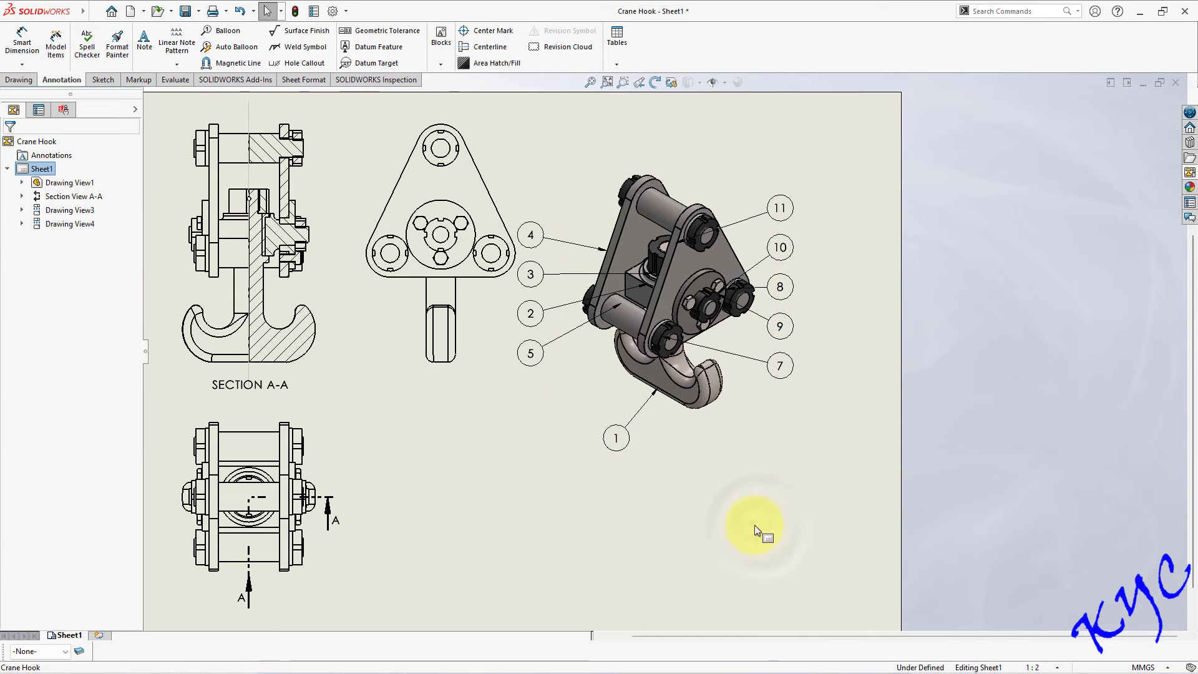
Move balloon 1 up, nearer to the bottom of the hook in the isometric view.
scroll(720, 459, "up", 2)
scroll(687, 447, "down", 1)
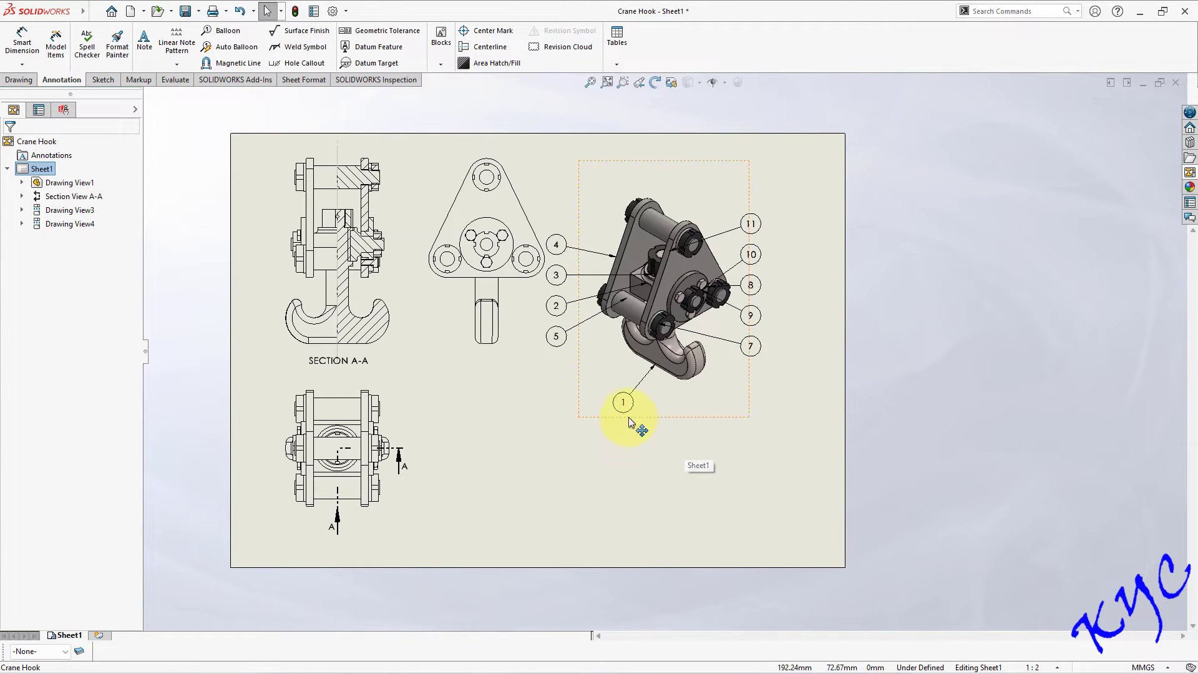
left_click_drag(630, 423, 626, 395)
left_click(657, 429)
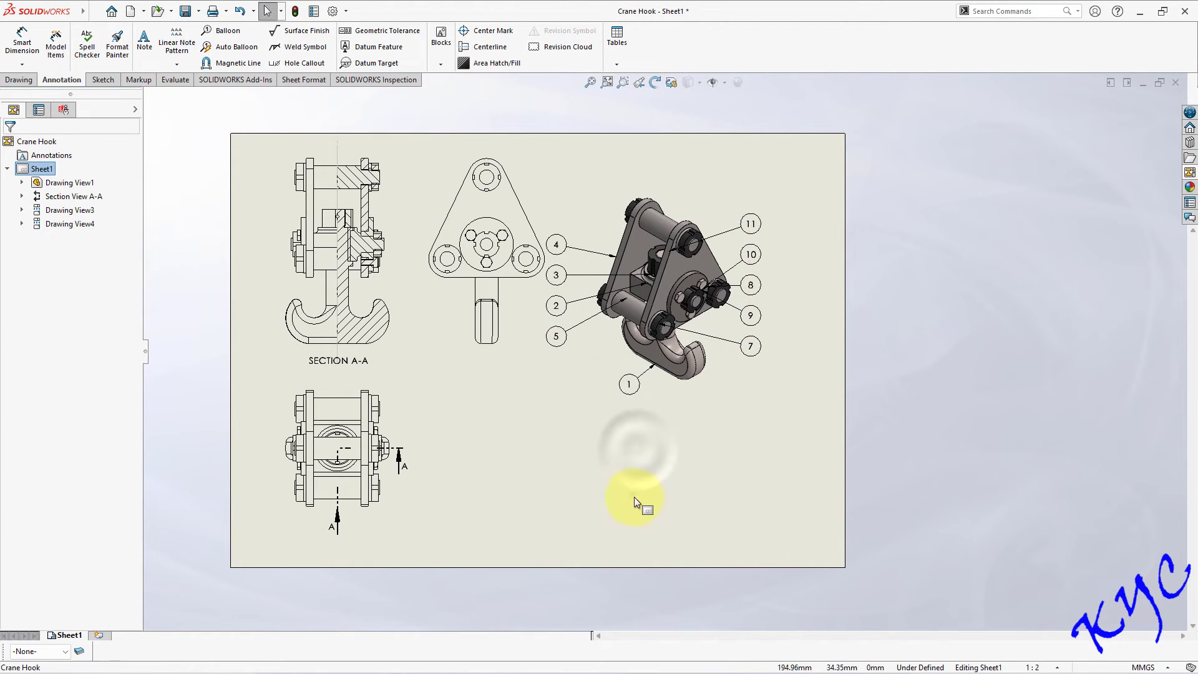
Insert a Bill of Materials for the isometric view and place it over the sheet's lower right area.
left_click(707, 426)
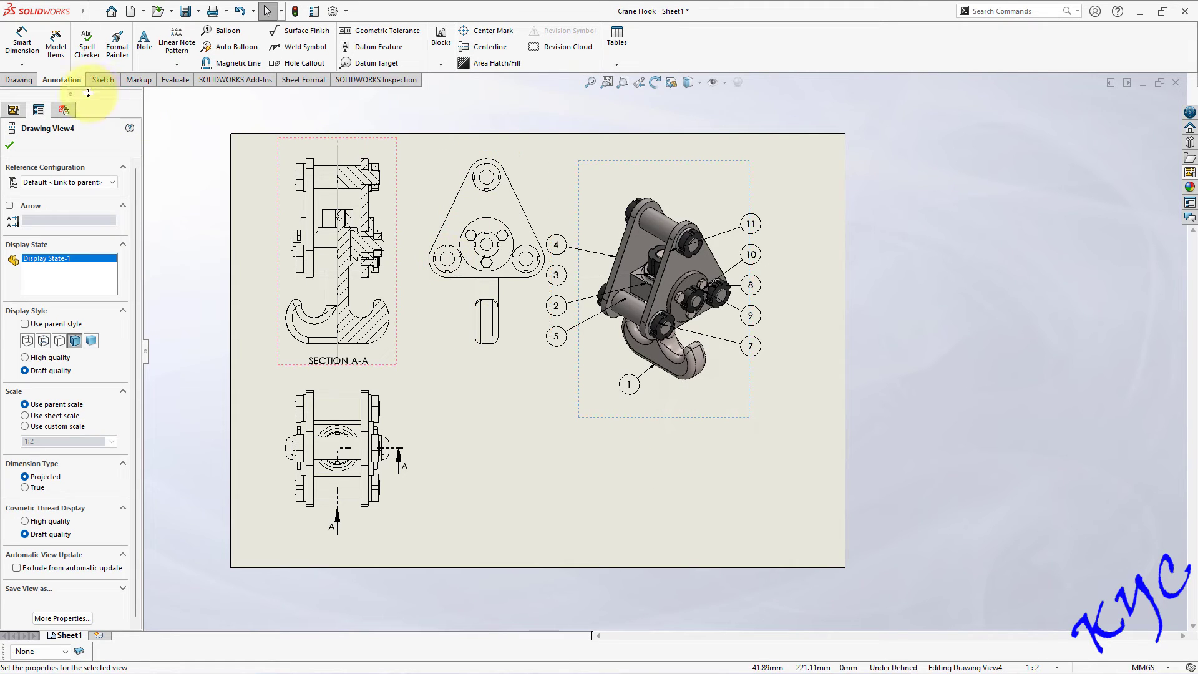
left_click(618, 66)
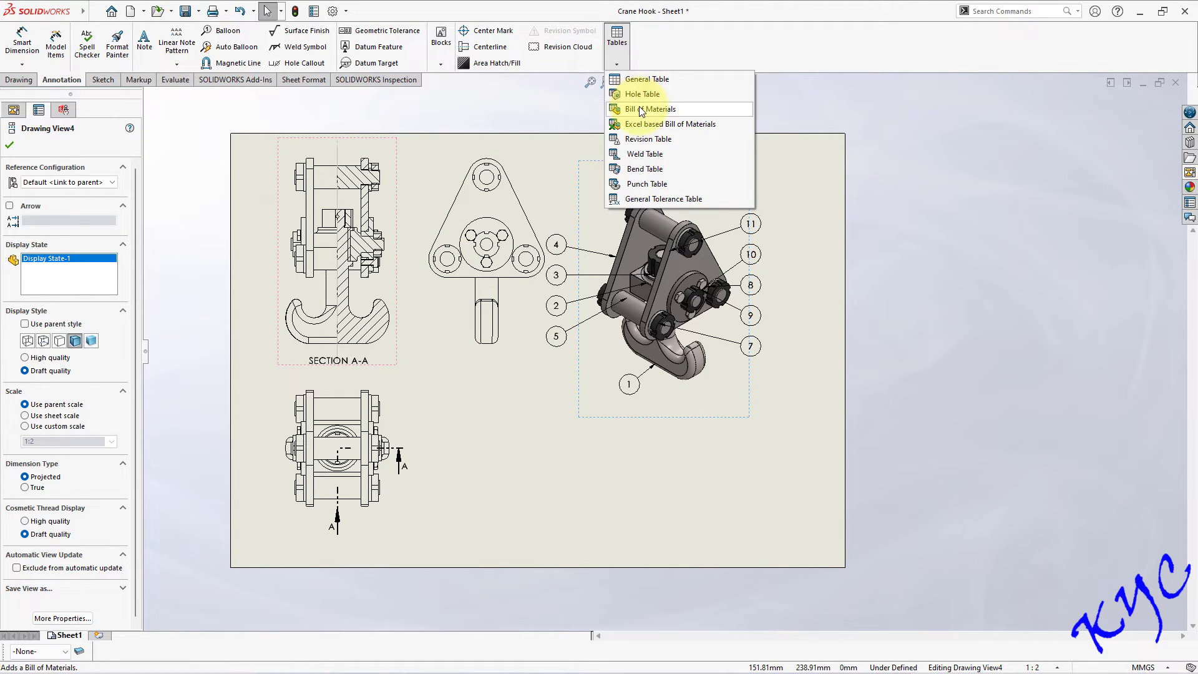
left_click(662, 110)
left_click(14, 148)
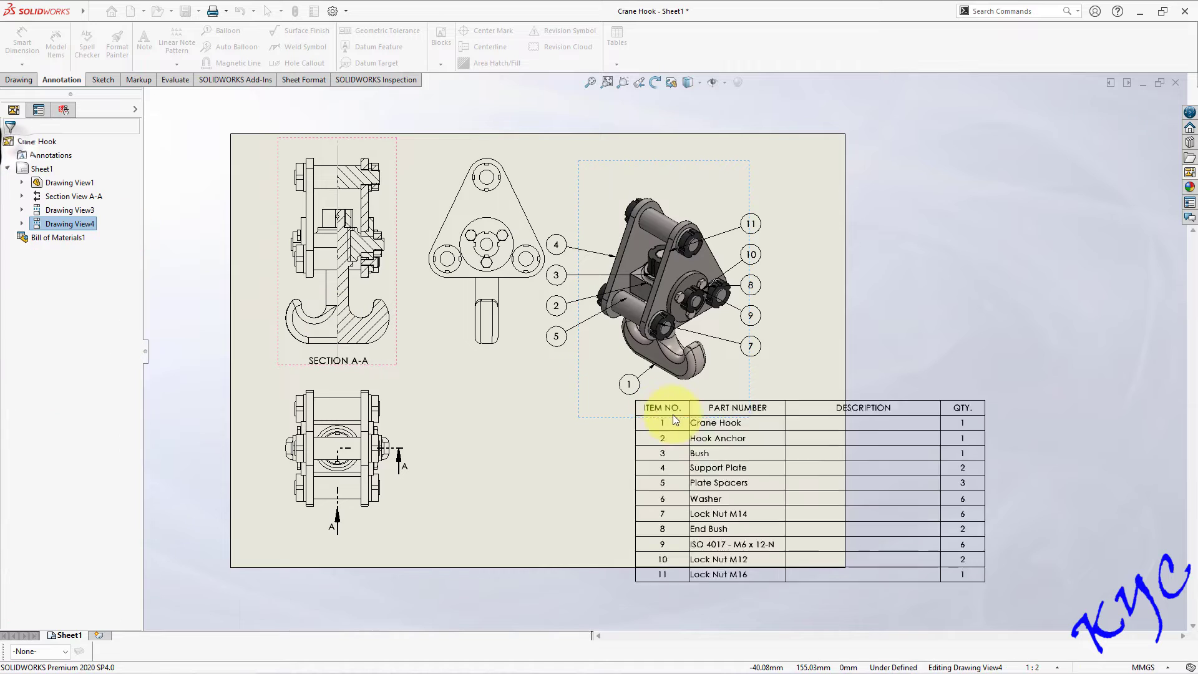
left_click(569, 372)
left_click(877, 400)
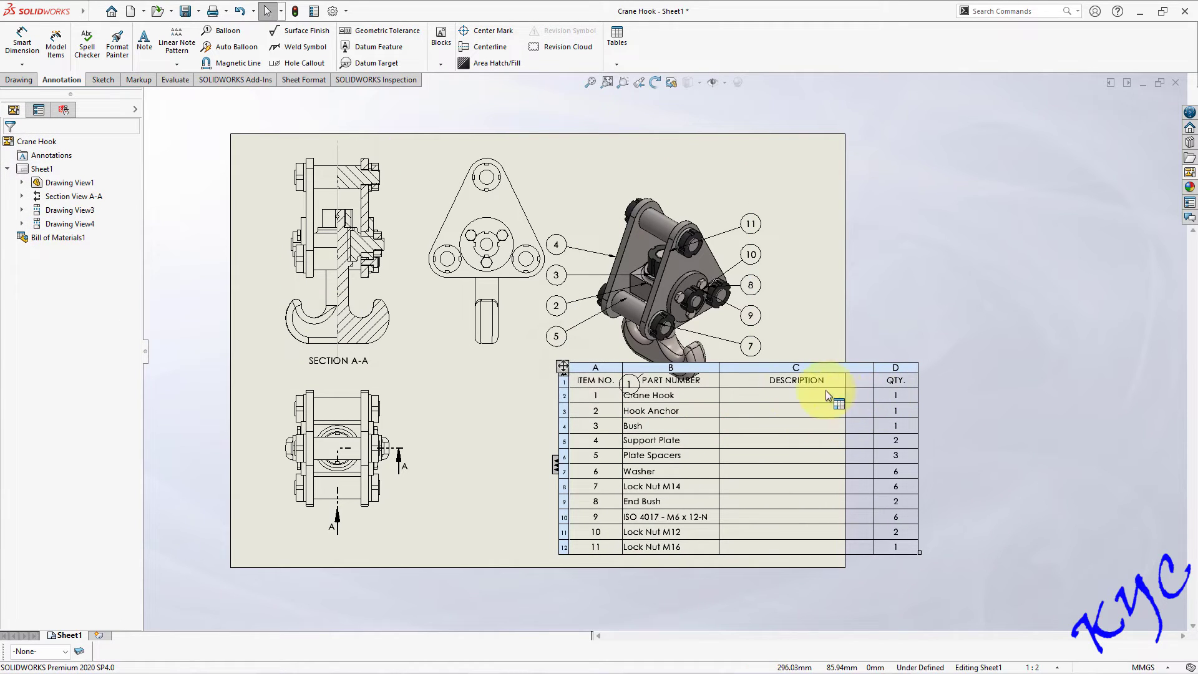
Delete the DESCRIPTION column from the Bill of Materials.
right_click(801, 368)
mouse_move(870, 458)
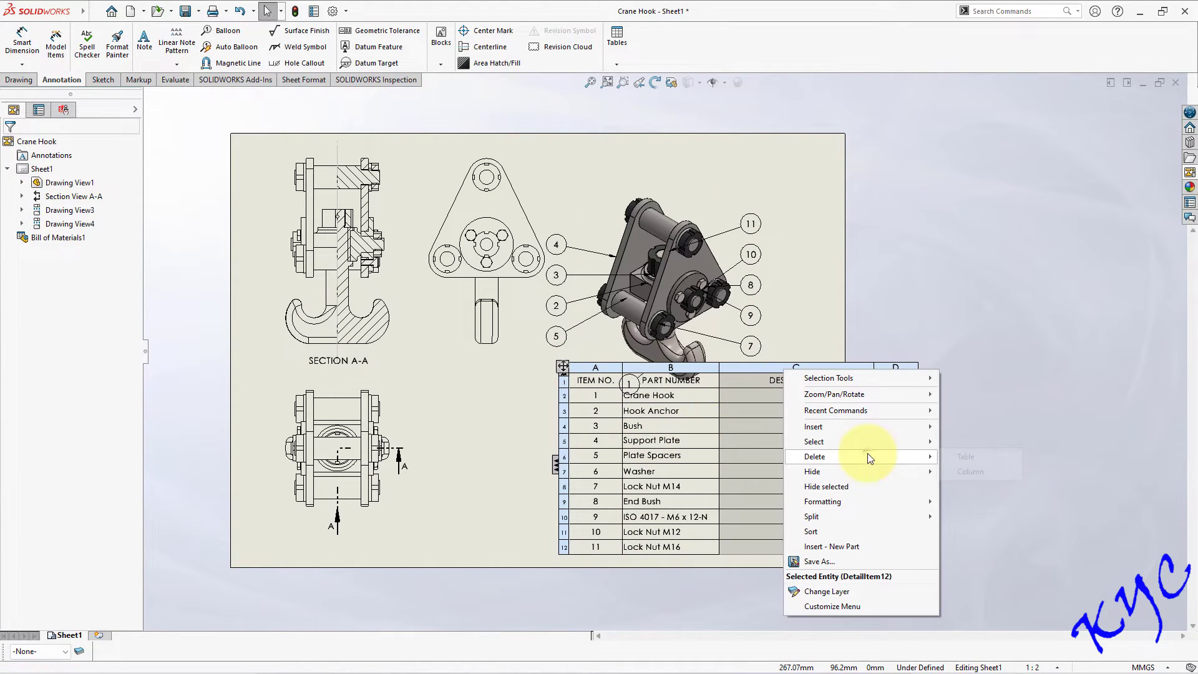
left_click(966, 472)
Move the isometric view up near the sheet's upper edge, and fit the Bill of Materials below it in the lower right corner.
left_click_drag(687, 164, 709, 118)
left_click(906, 337)
left_click(583, 372)
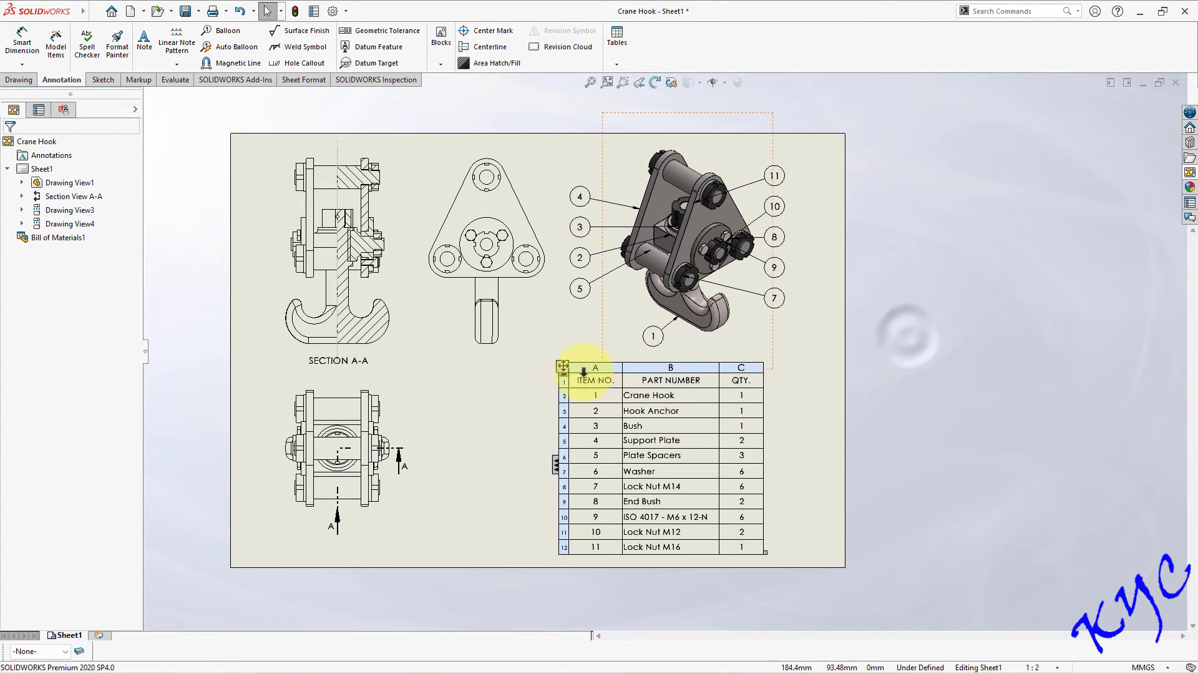
left_click_drag(563, 366, 610, 358)
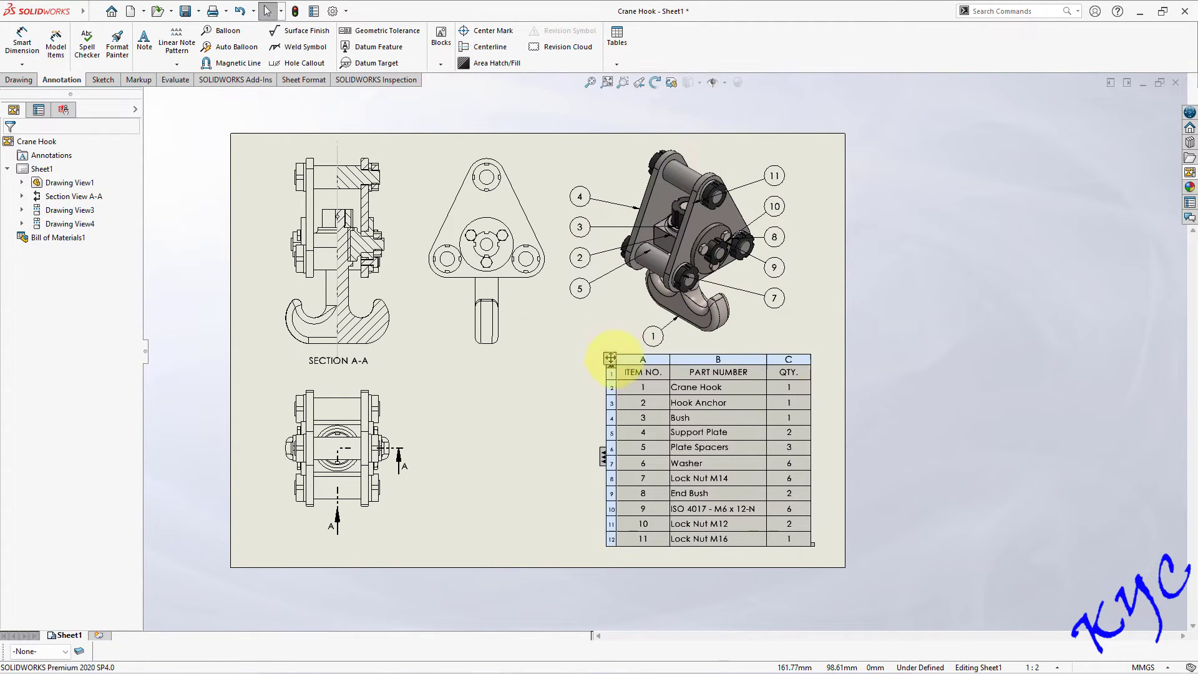
left_click(919, 433)
scroll(337, 221, "down", 1)
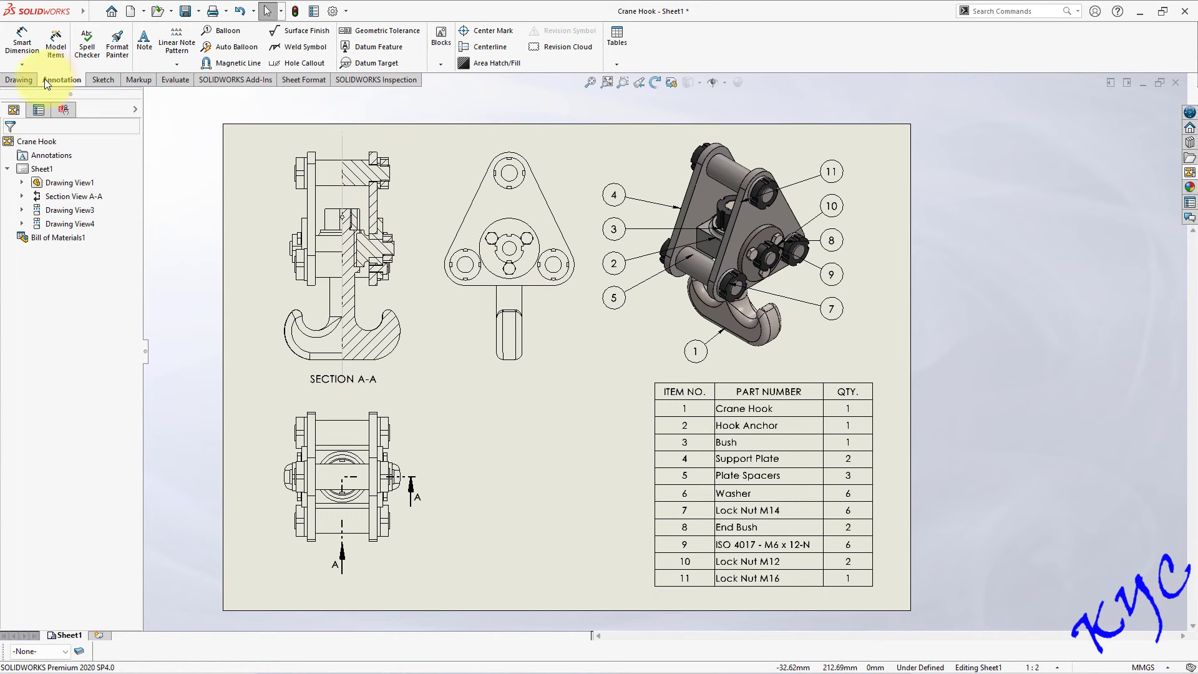
Dimension the overall height of the hook, from its base to the shank's top, beside section view A-A.
left_click(18, 79)
left_click(101, 80)
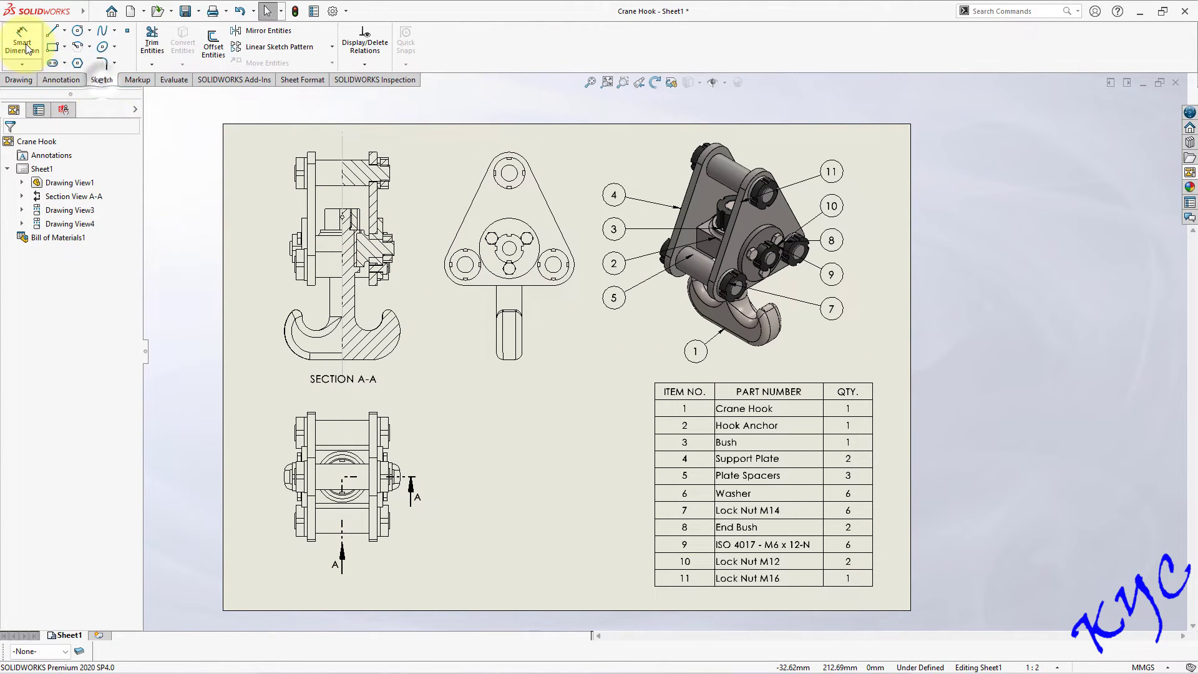
left_click(24, 45)
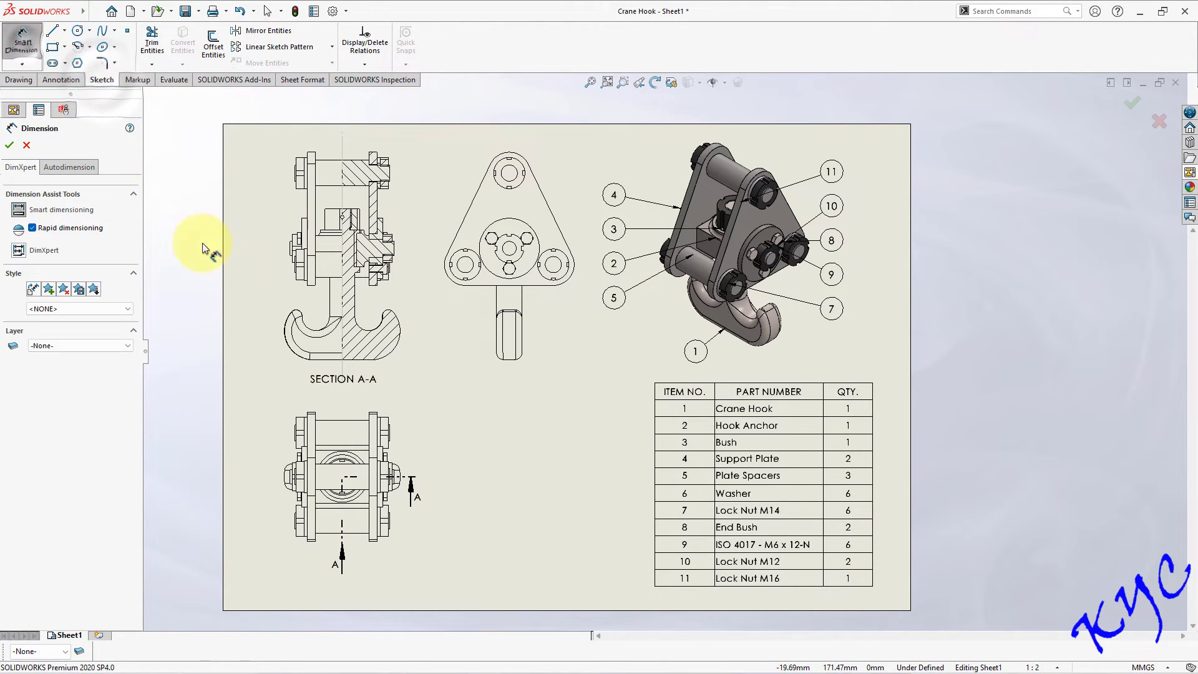
left_click(348, 361)
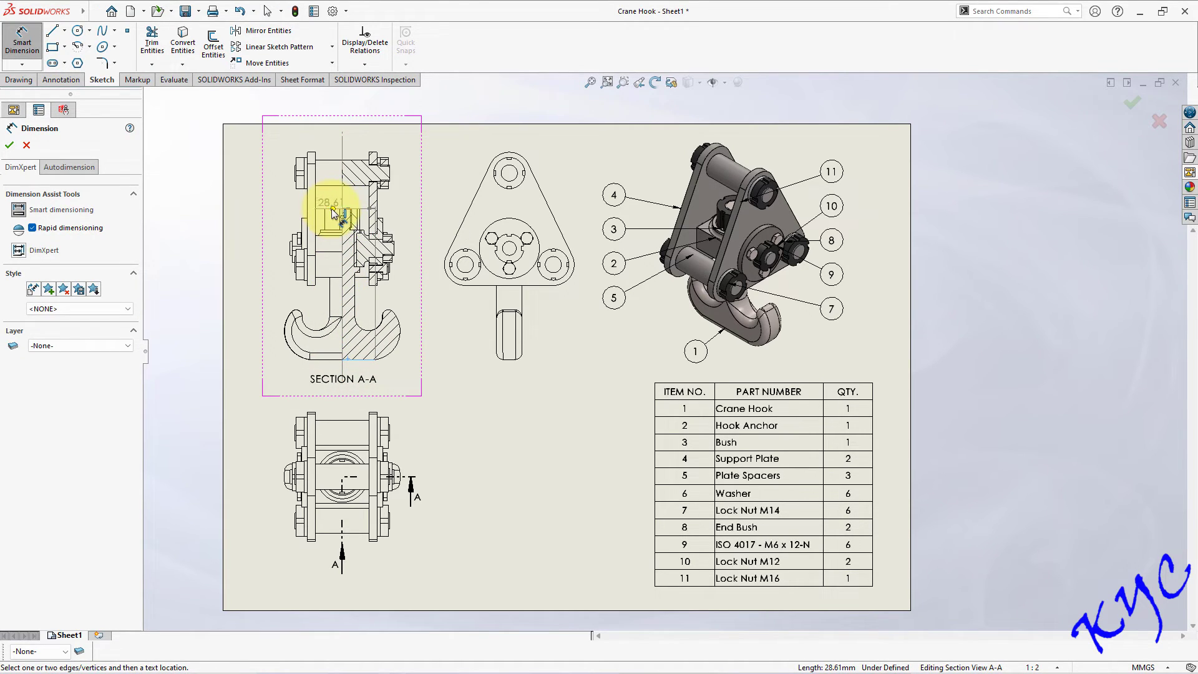
left_click(331, 214)
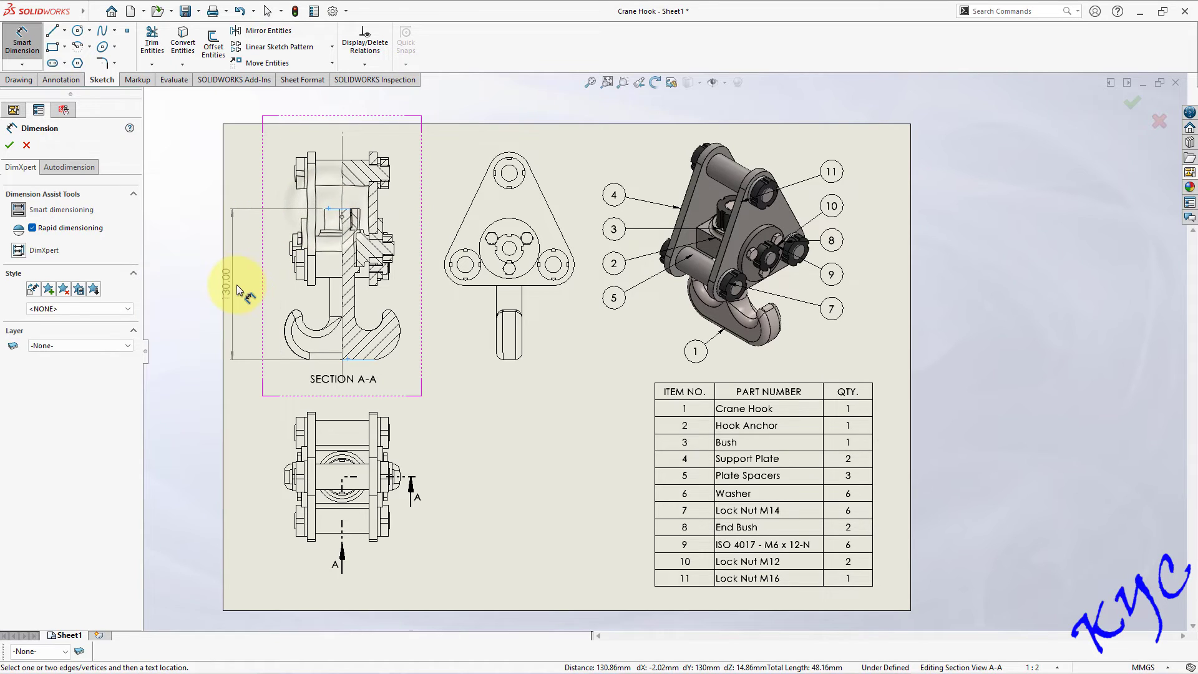
left_click(240, 286)
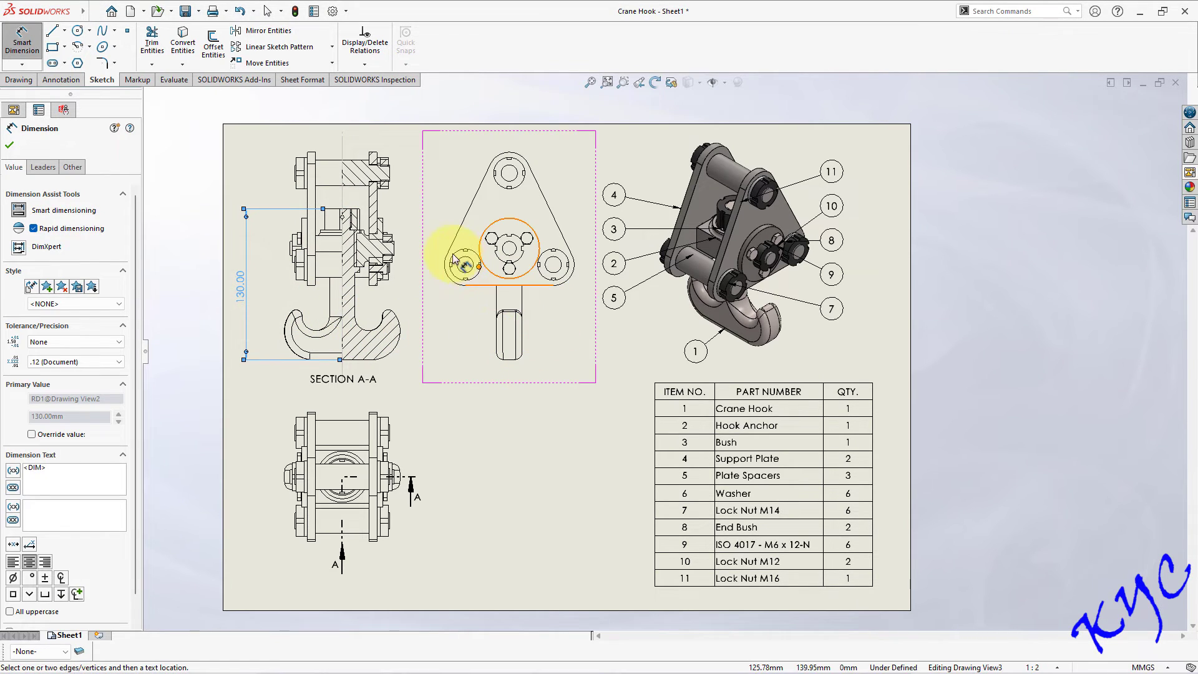
left_click(462, 441)
Set the document's dimension properties to remove trailing zeroes from dimensions.
left_click(334, 12)
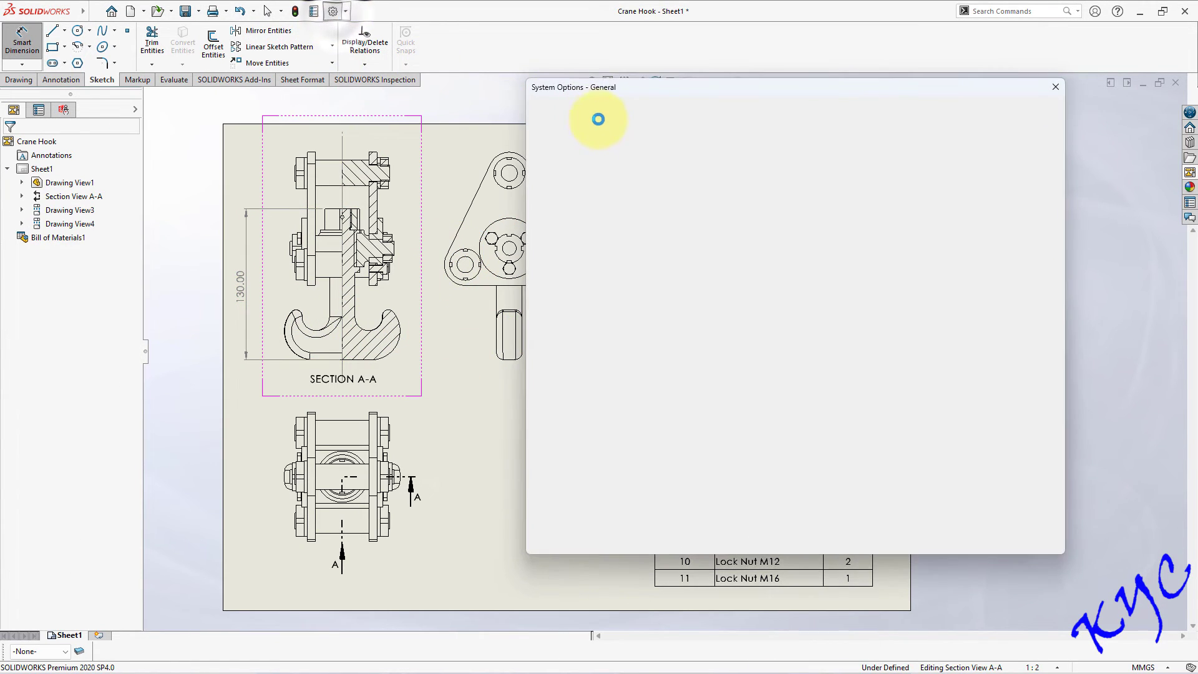
left_click(627, 111)
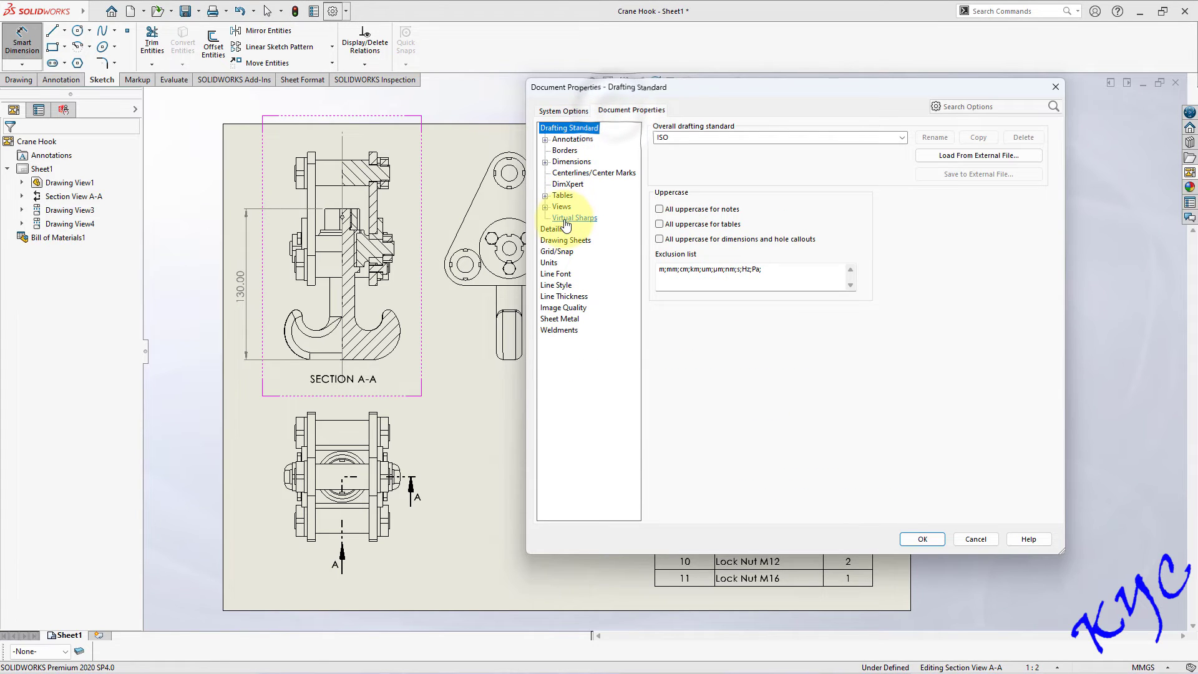
left_click(570, 161)
left_click(768, 467)
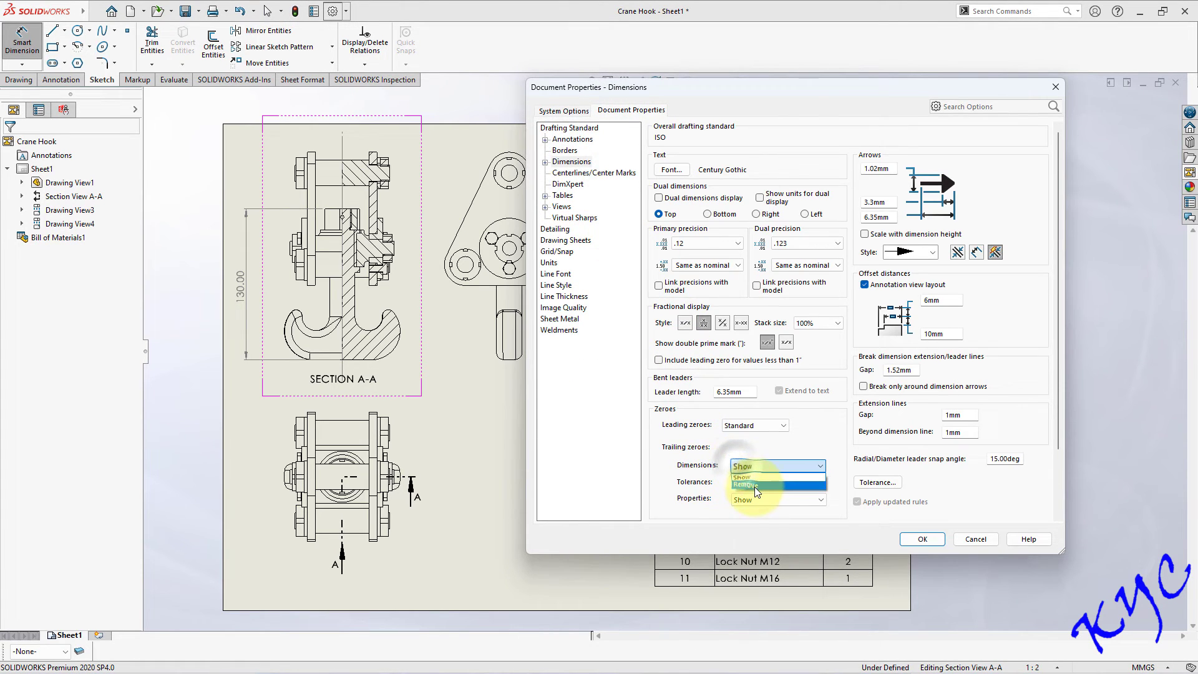
left_click(748, 495)
key("Return")
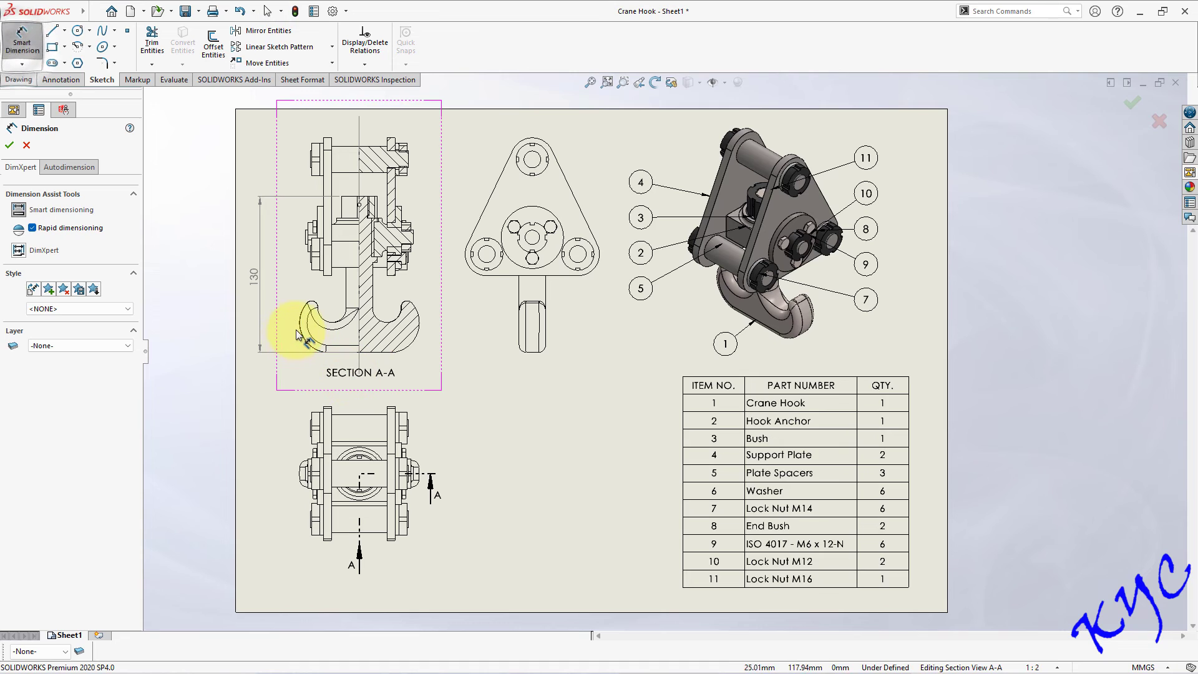
Dimension the horizontal distance from the hook's outer left arc to the centreline, placed below section view A-A.
left_click(360, 325)
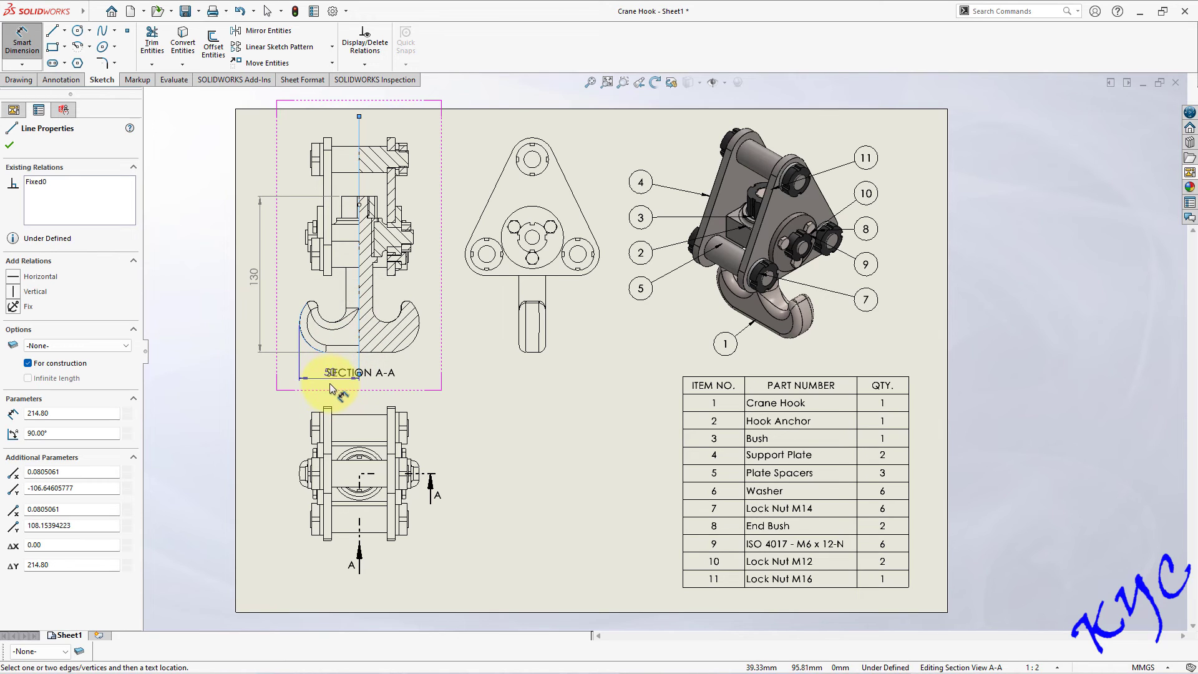
scroll(332, 400, "down", 4)
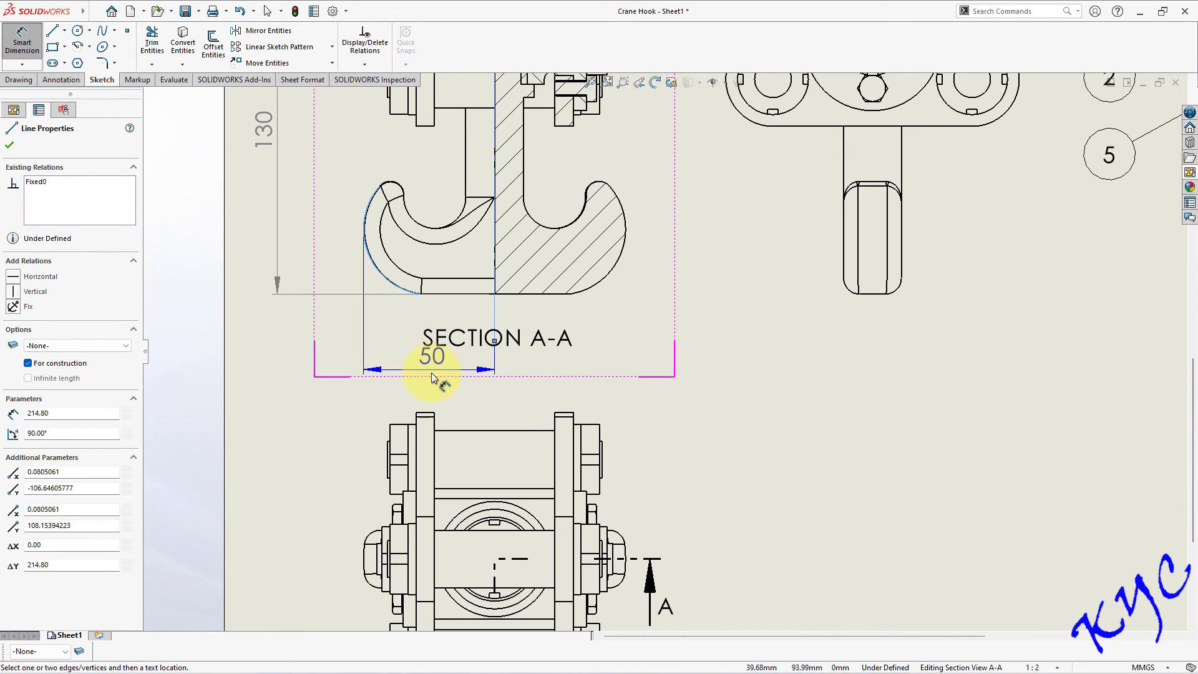
left_click(432, 373)
left_click(662, 338)
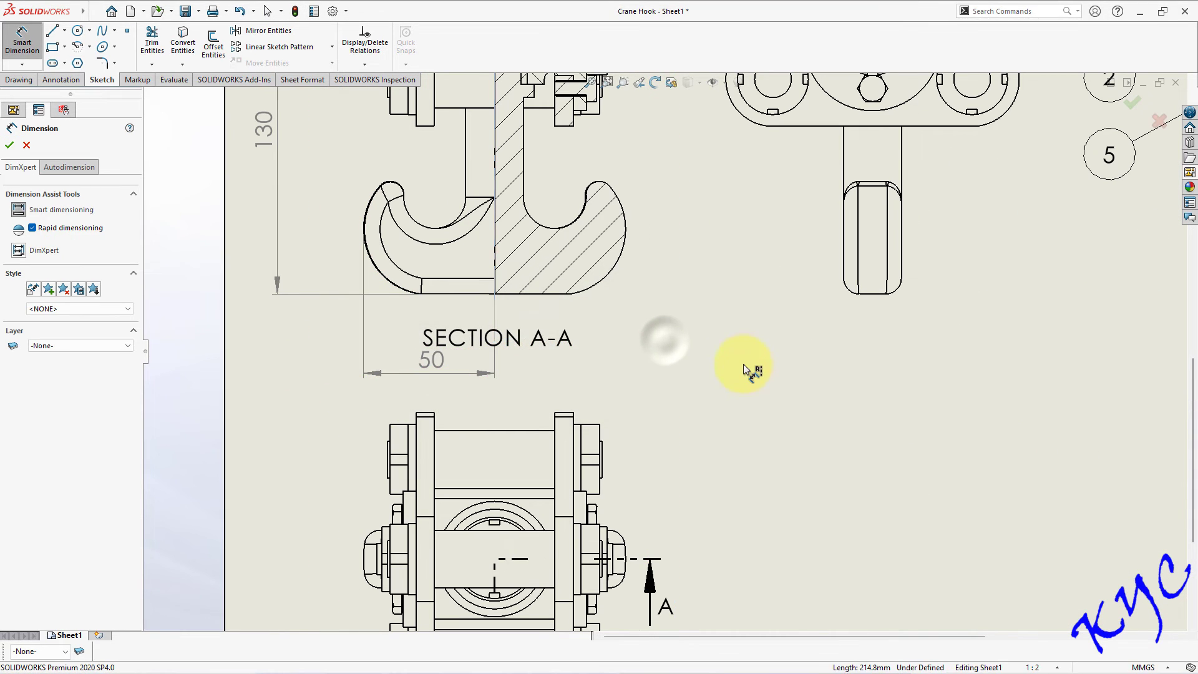
Dimension the height from the hook's flat base to the top of its hatched tip in section view A-A.
left_click(603, 186)
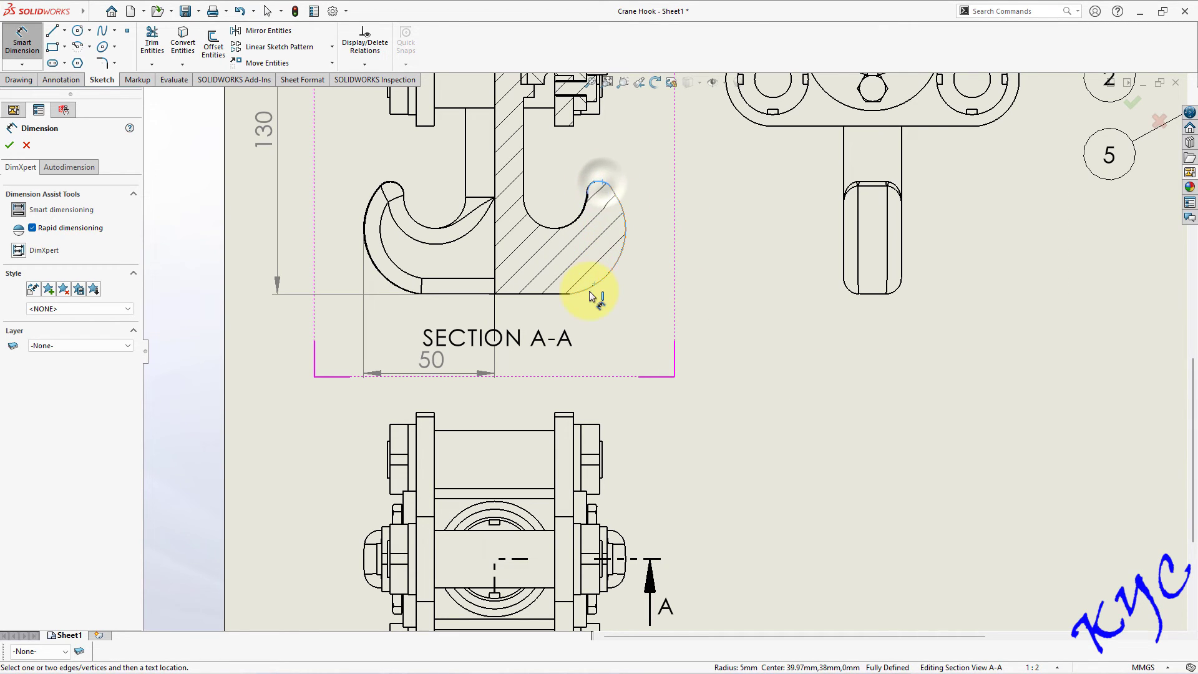
left_click(546, 295)
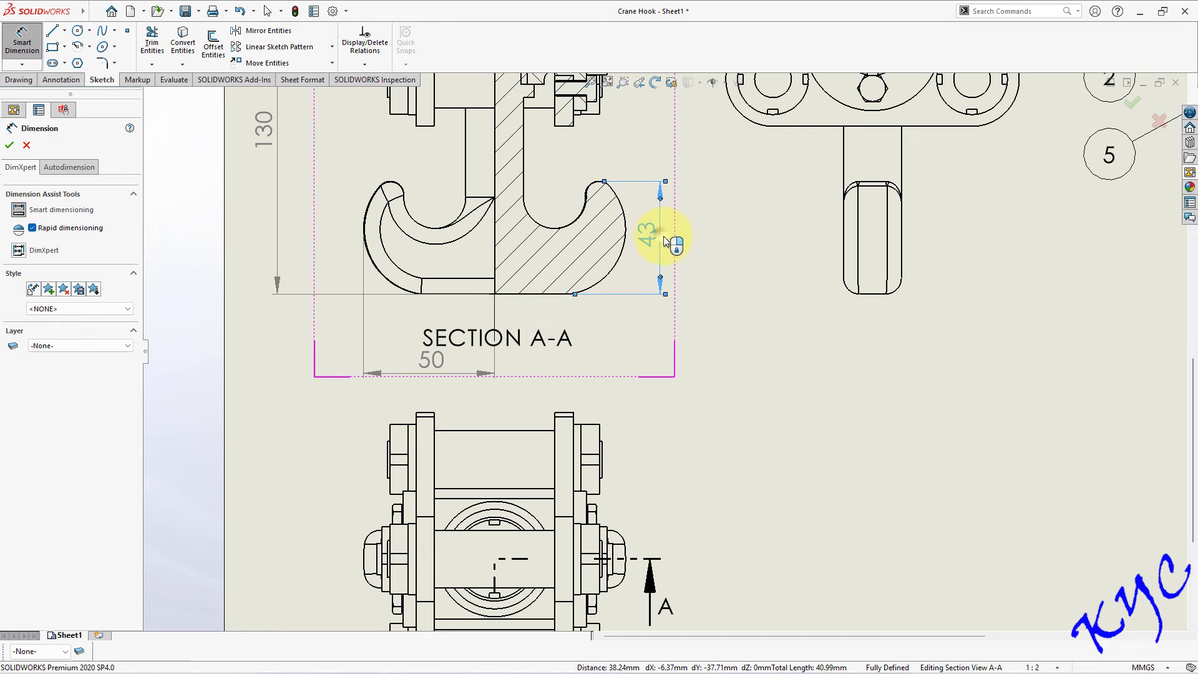
Place the hook tip's height dimension beside the hatched half of section view A-A.
left_click(665, 240)
left_click(824, 468)
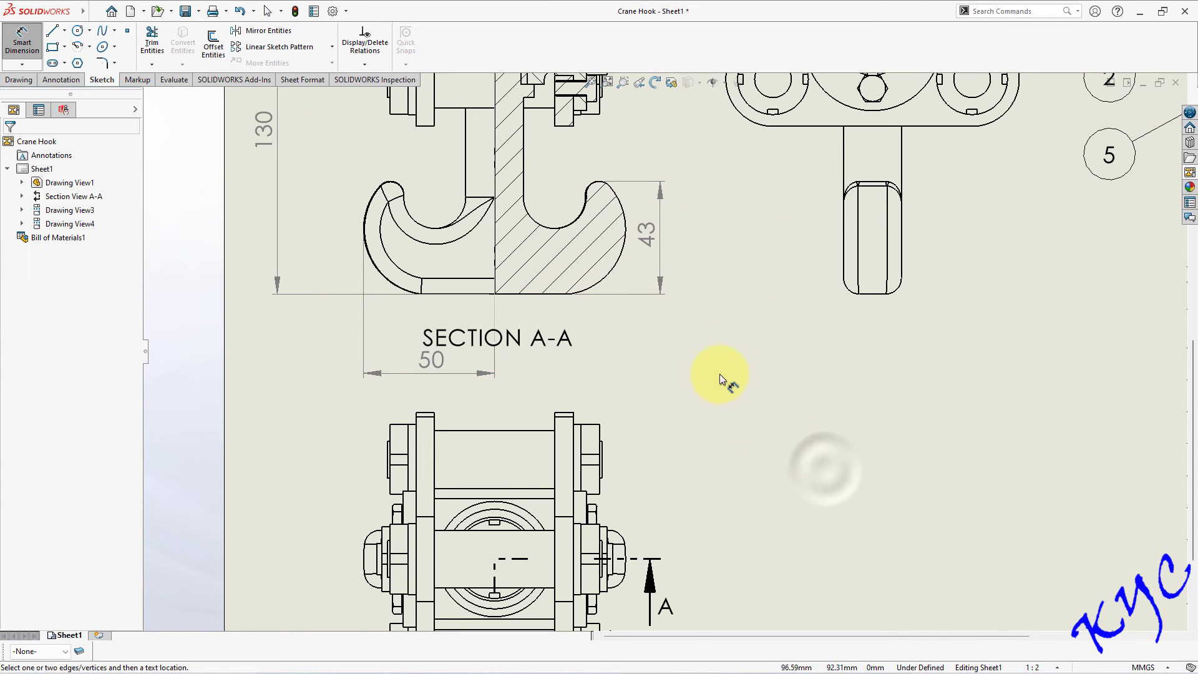
Save the drawing as Crane Hook in the Crane Hook folder, in the SOLIDWORKS Drawing format.
scroll(721, 373, "up", 5)
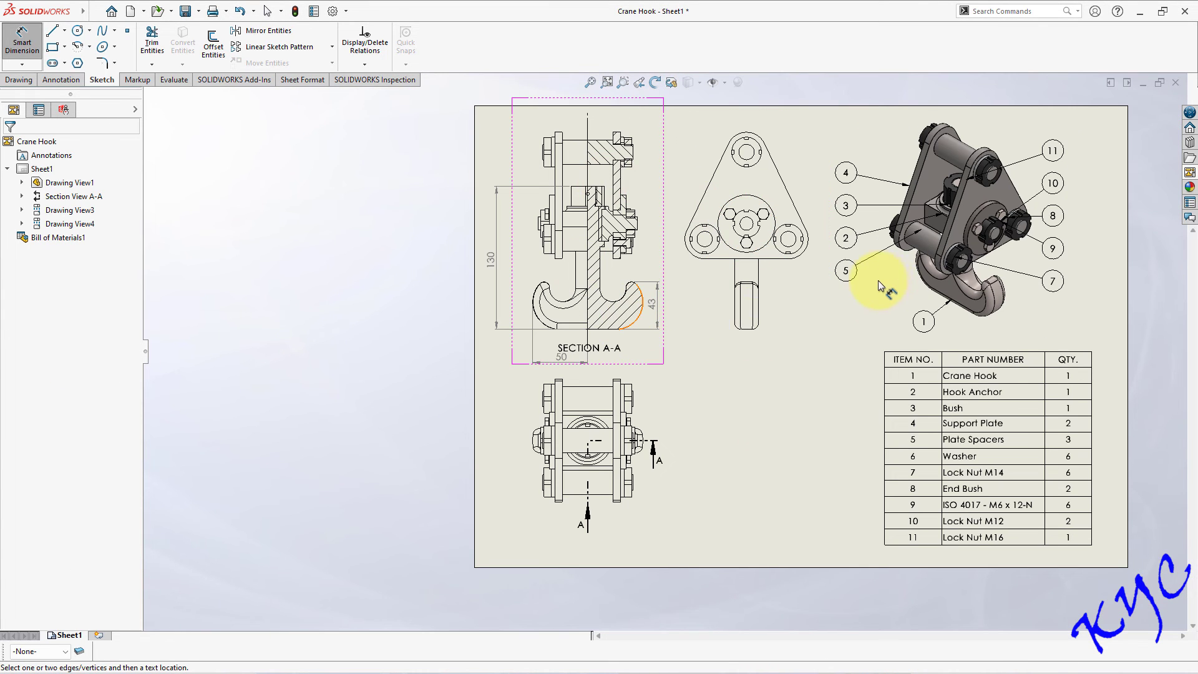
scroll(880, 287, "down", 1)
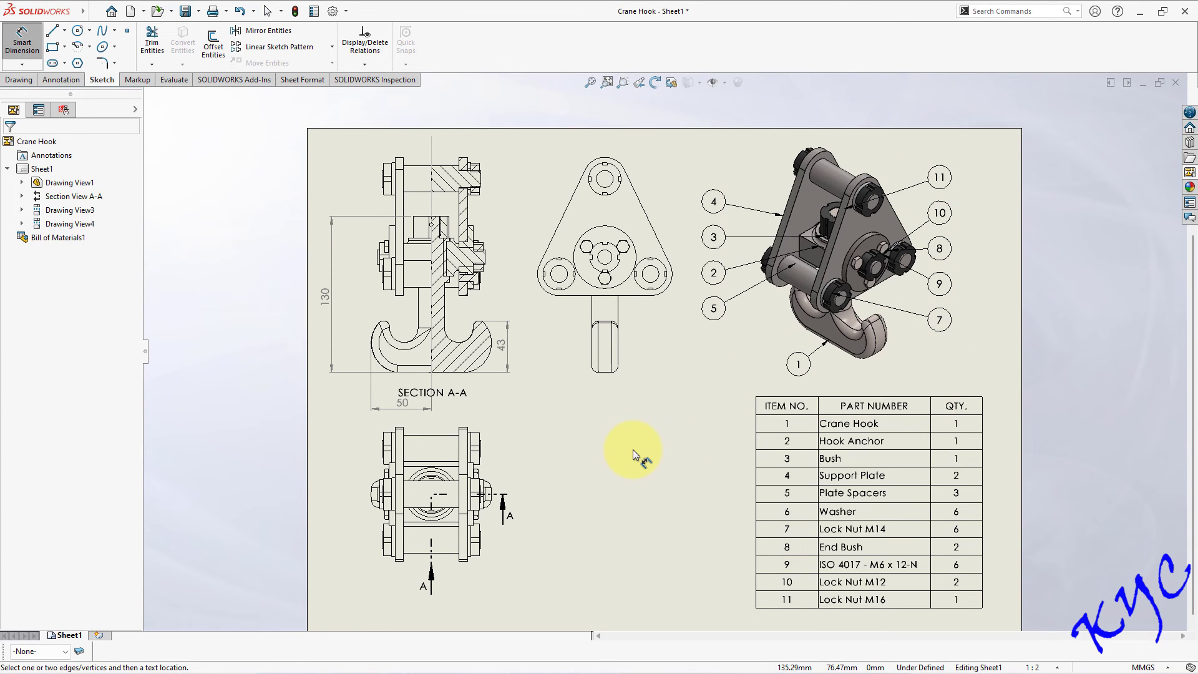
key("ctrl+s")
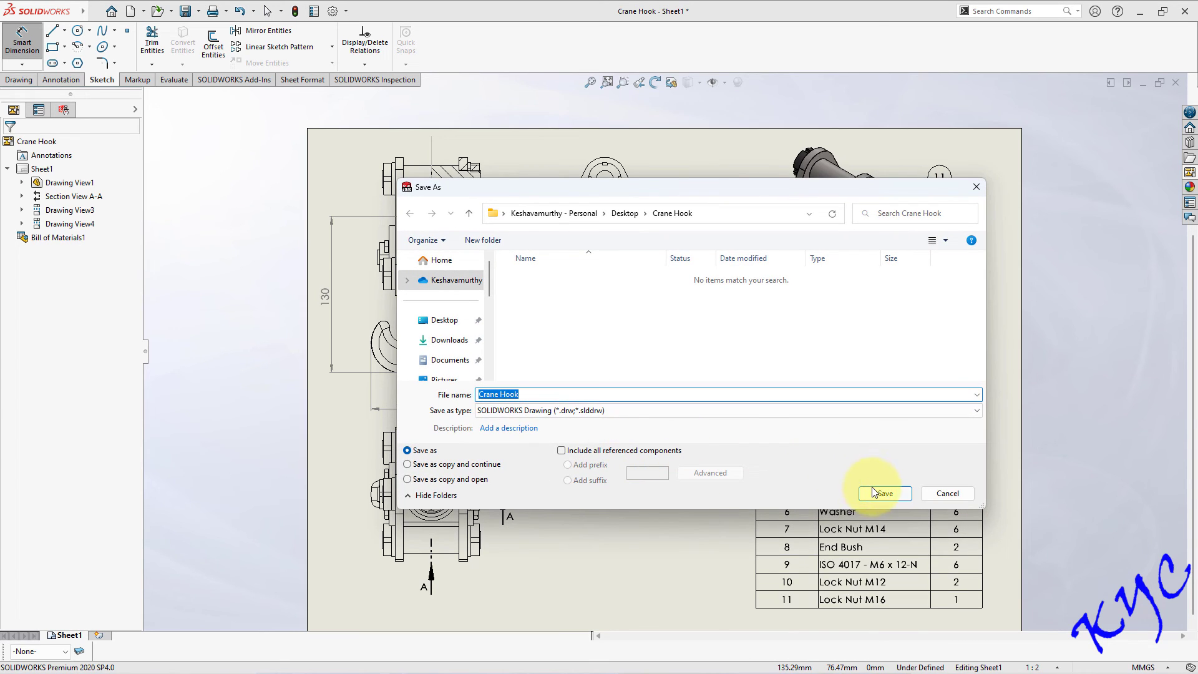
left_click(874, 492)
Examine the whole drawing sheet, checking its views, dimensions, balloons and bill of materials.
scroll(916, 457, "up", 2)
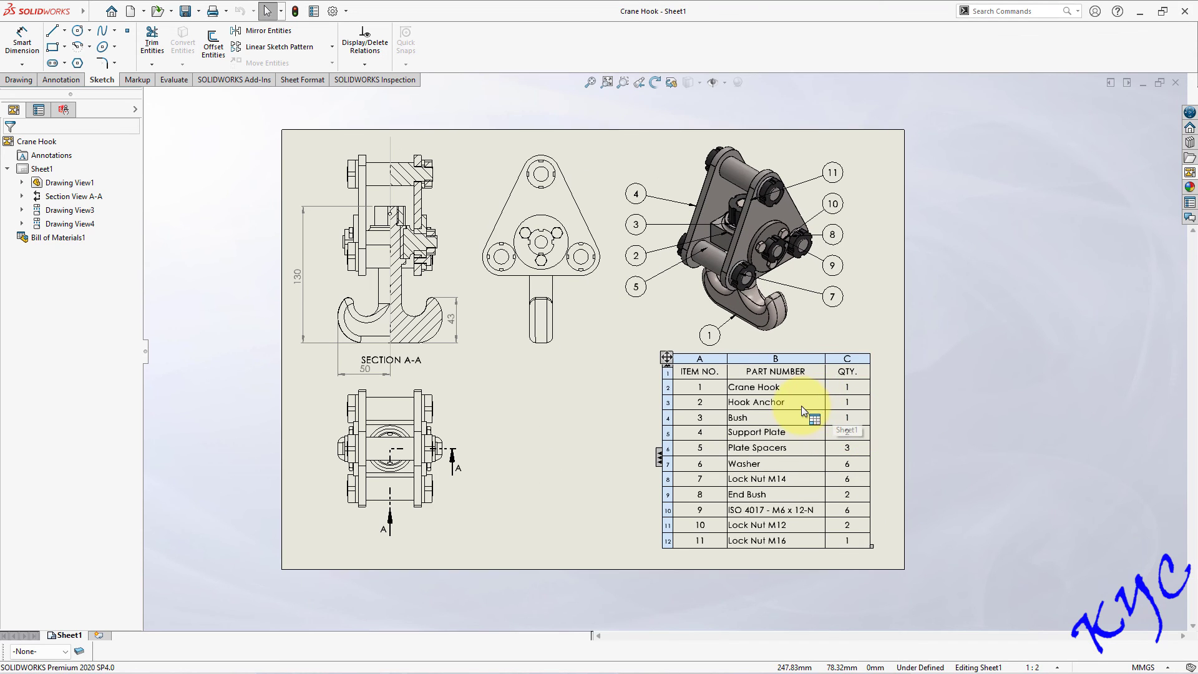
scroll(801, 405, "down", 2)
left_click(549, 366)
scroll(531, 312, "down", 2)
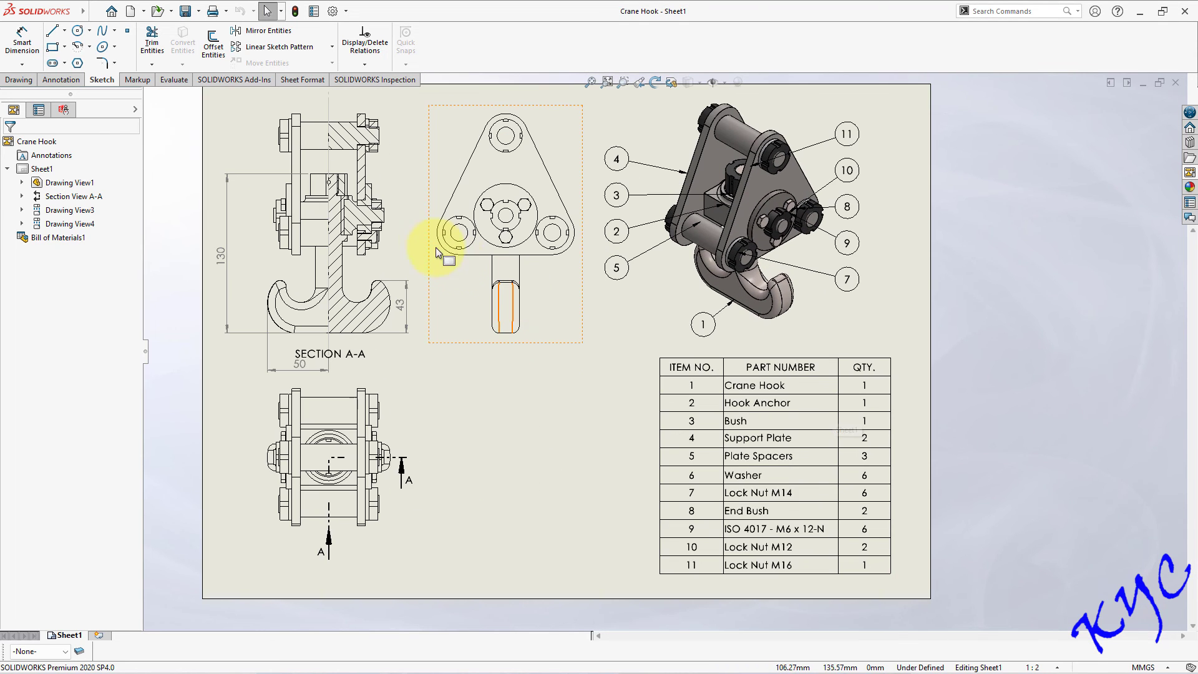
scroll(478, 361, "up", 1)
scroll(626, 279, "down", 2)
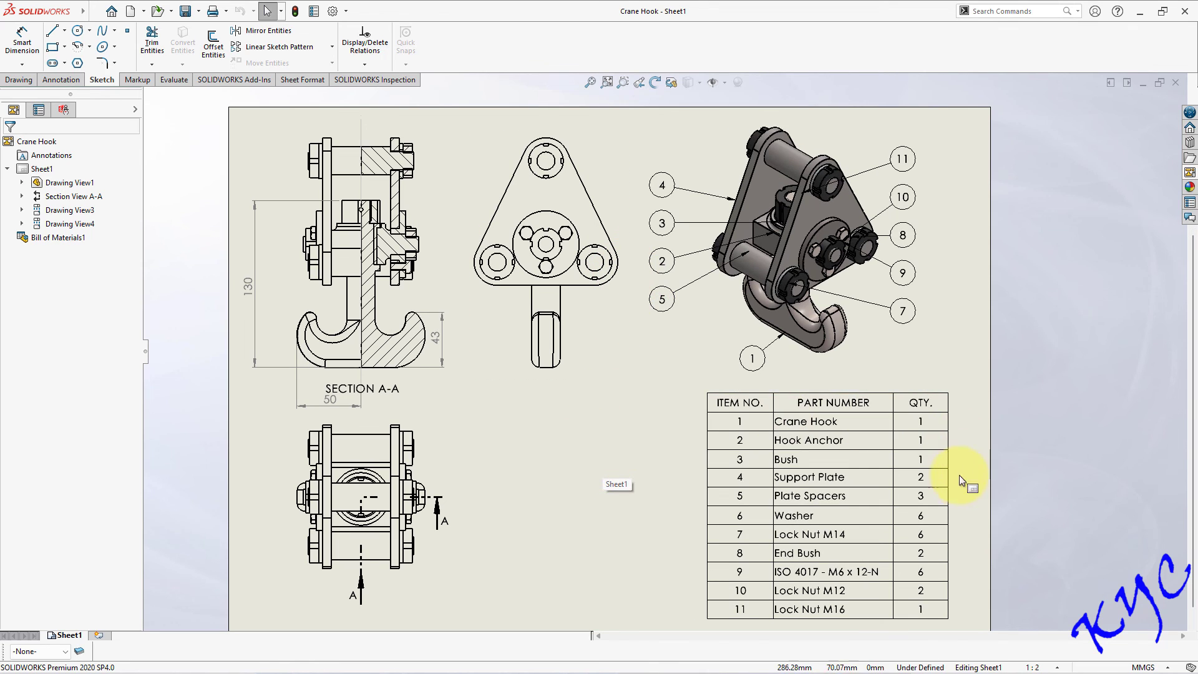
scroll(936, 480, "up", 1)
scroll(922, 482, "down", 1)
left_click(830, 412)
left_click(574, 362)
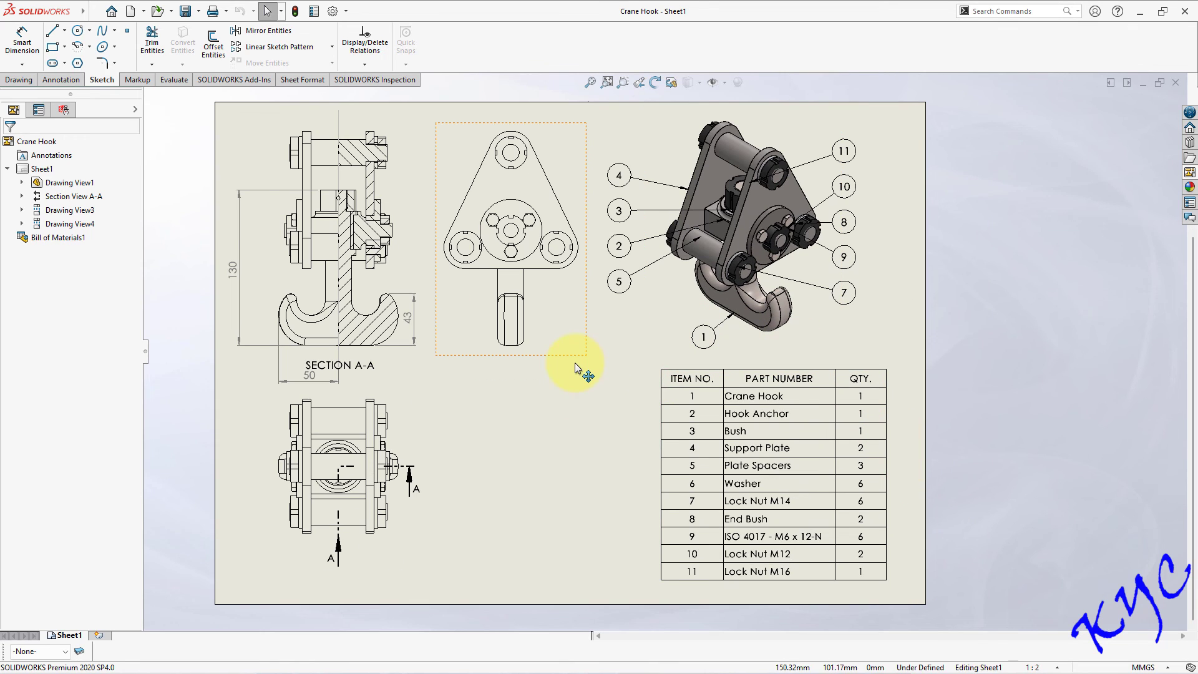
left_click(586, 397)
key("f")
scroll(589, 366, "down", 2)
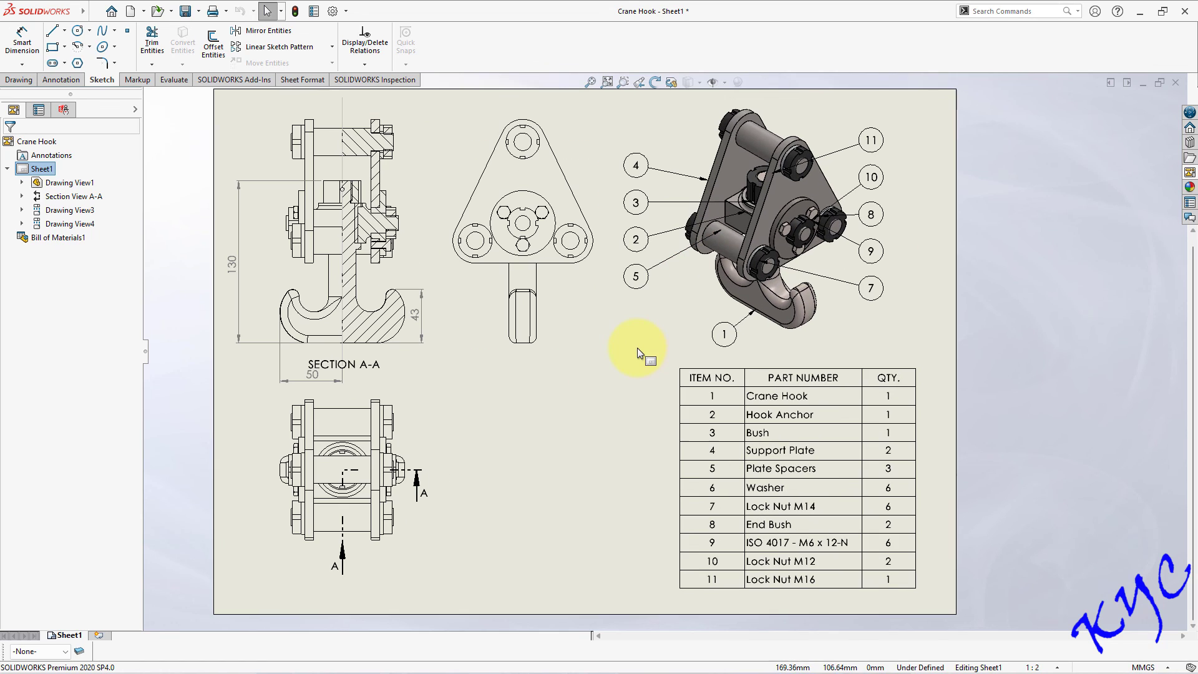